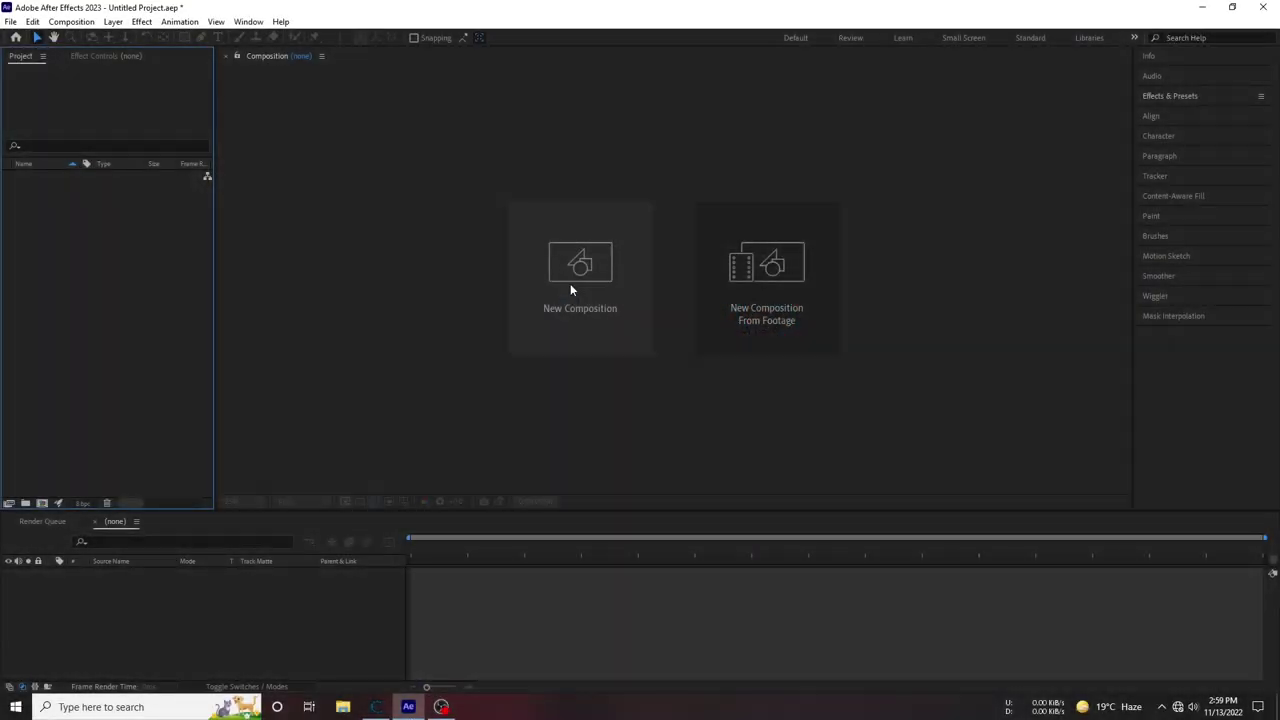
Create a new composition with default settings and rename it BG
click(570, 283)
click(983, 514)
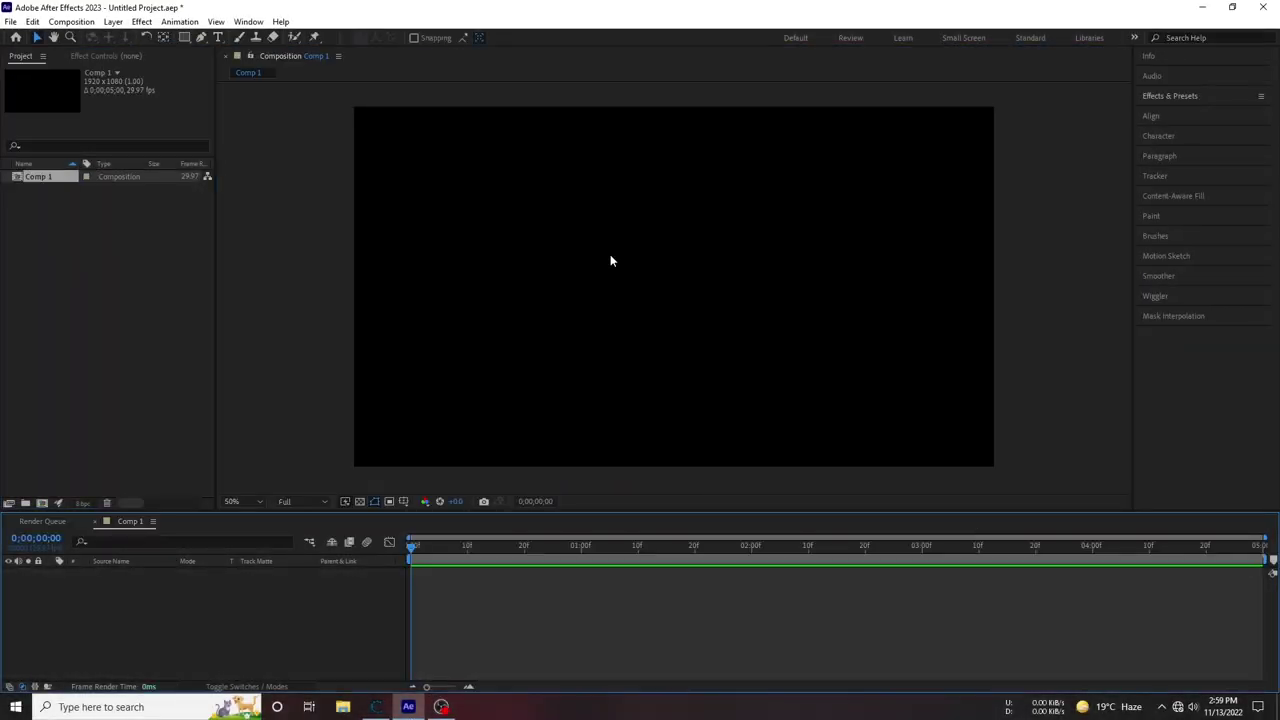
right_click(36, 187)
click(88, 398)
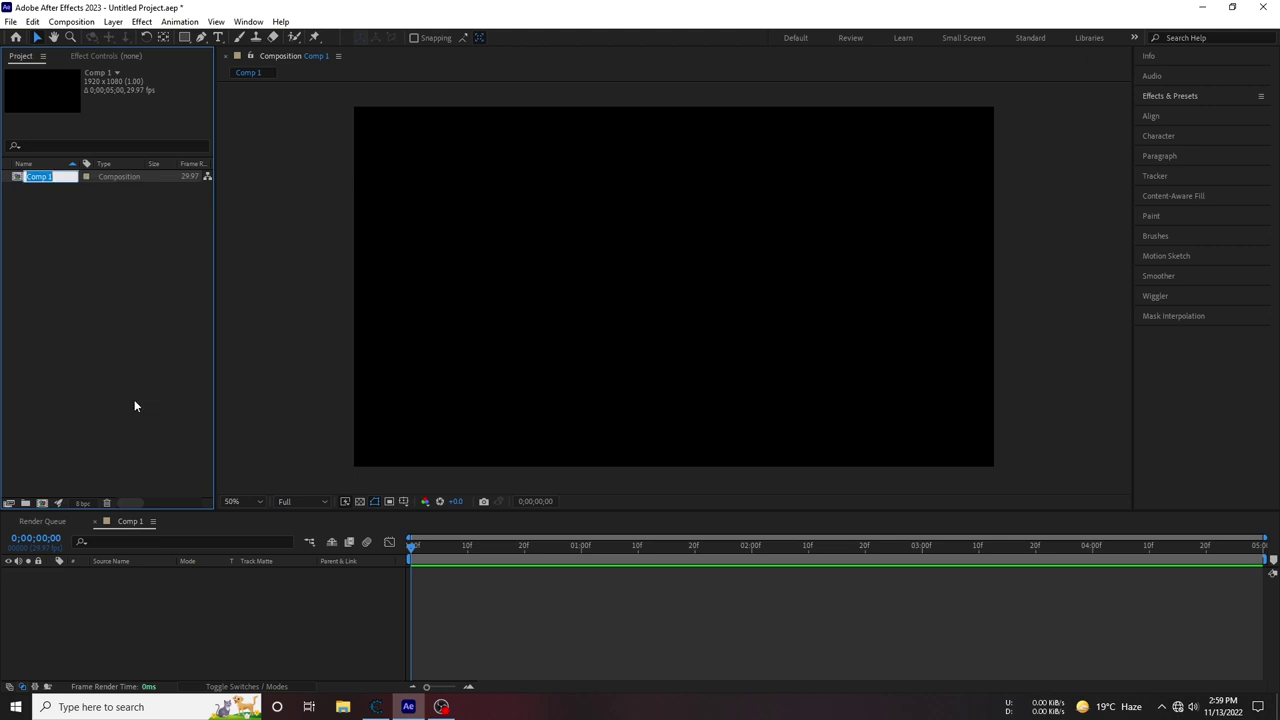
text(BG)
key(Return)
Add a new full-frame solid layer with the default settings
right_click(172, 574)
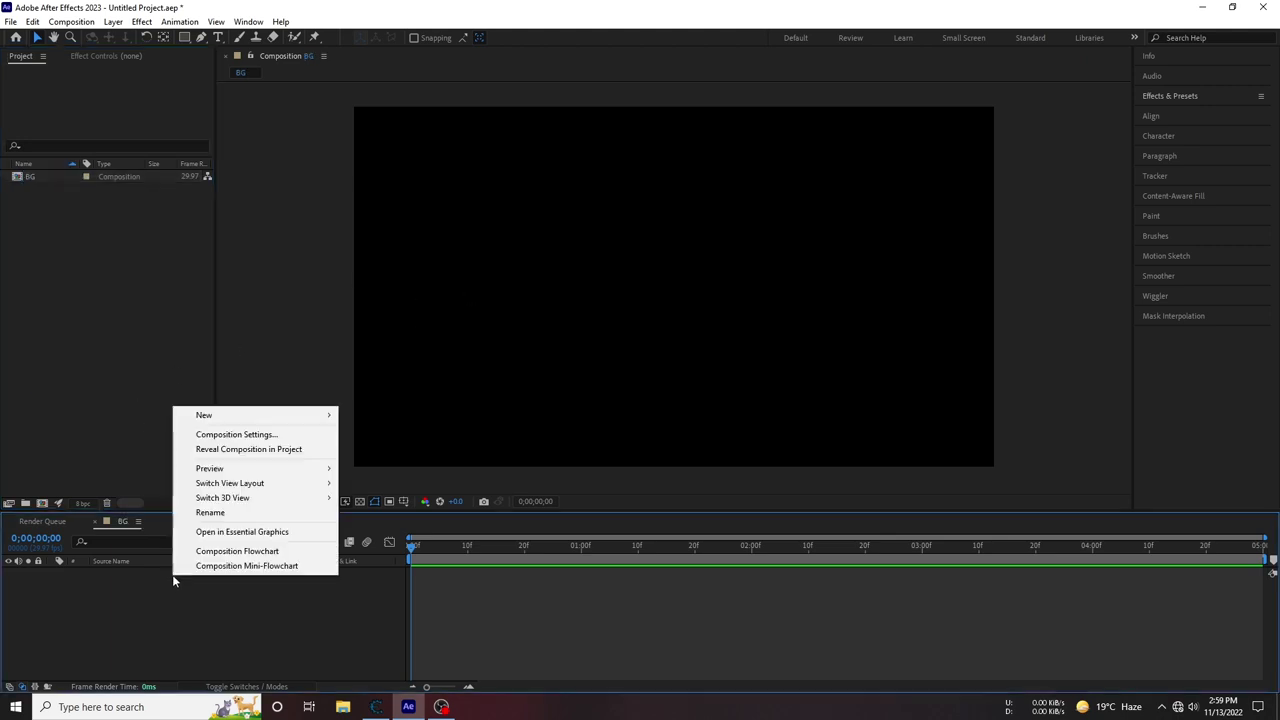
mouse_move(300, 415)
click(369, 449)
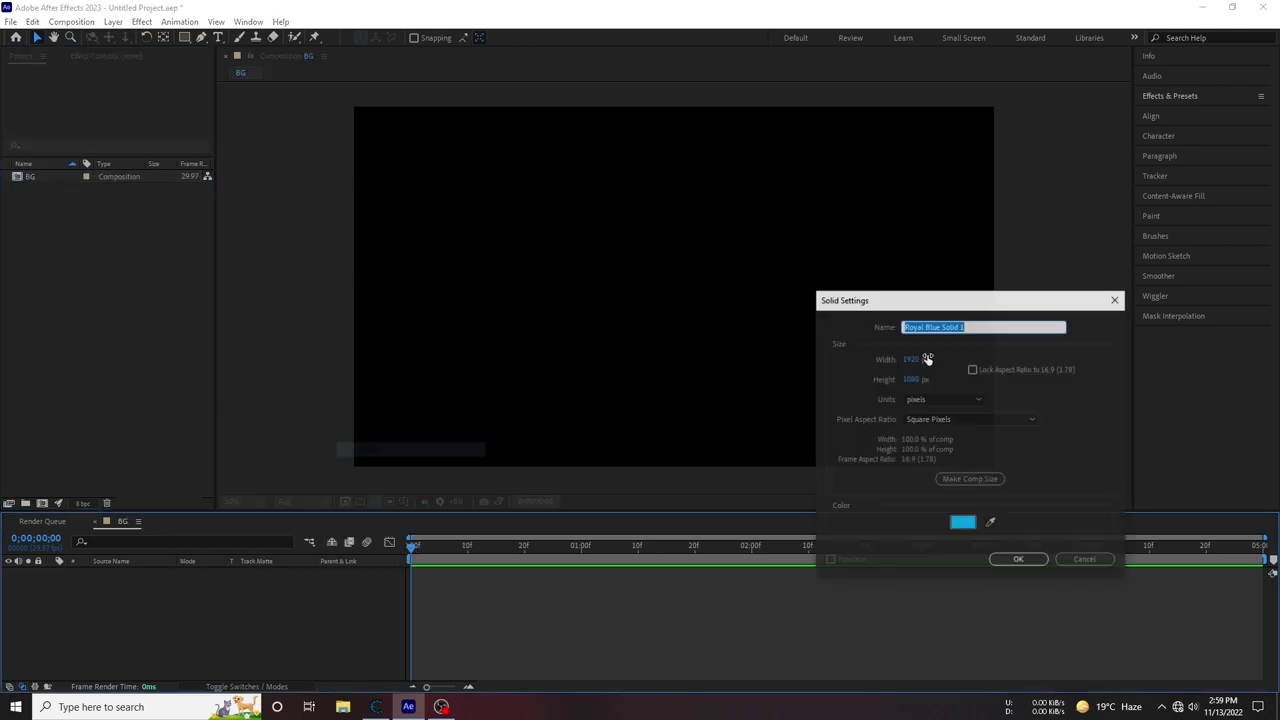
click(1014, 557)
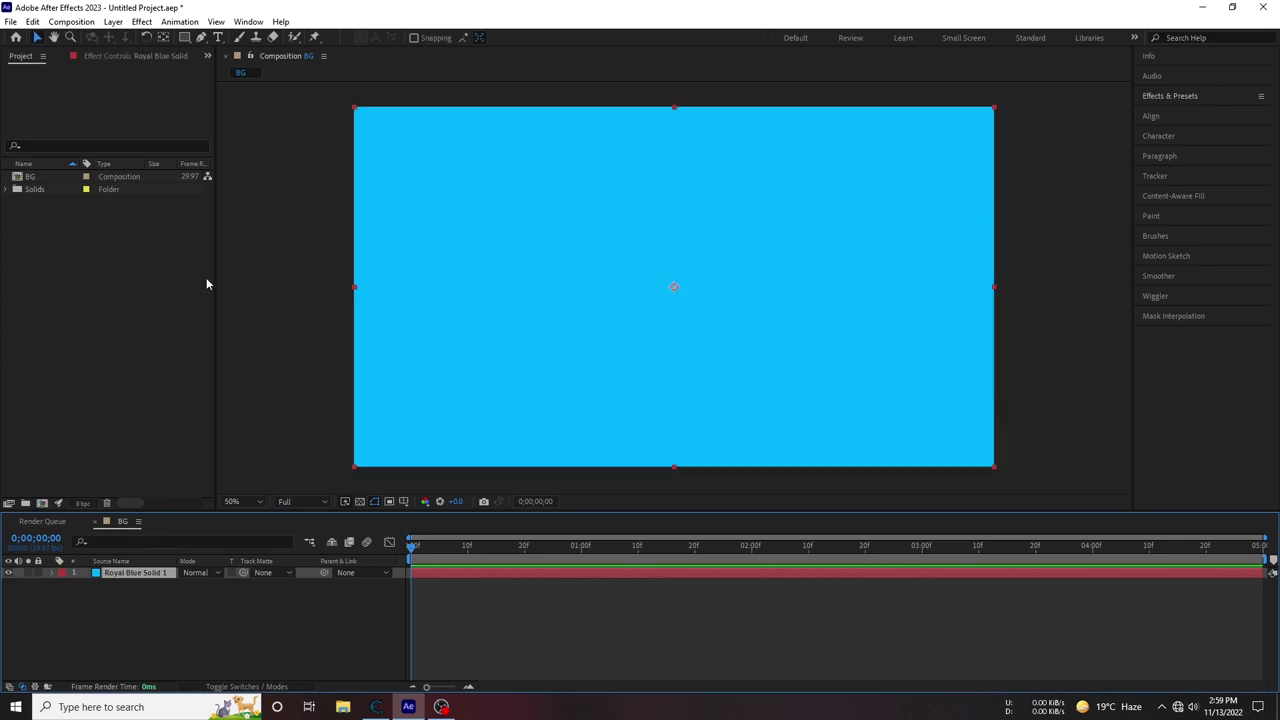
Apply a Fill effect in dark teal green (#00654E), then draw a thin rectangle across the comp
click(1166, 97)
click(1166, 113)
text(fill)
drag(1183, 196, 657, 342)
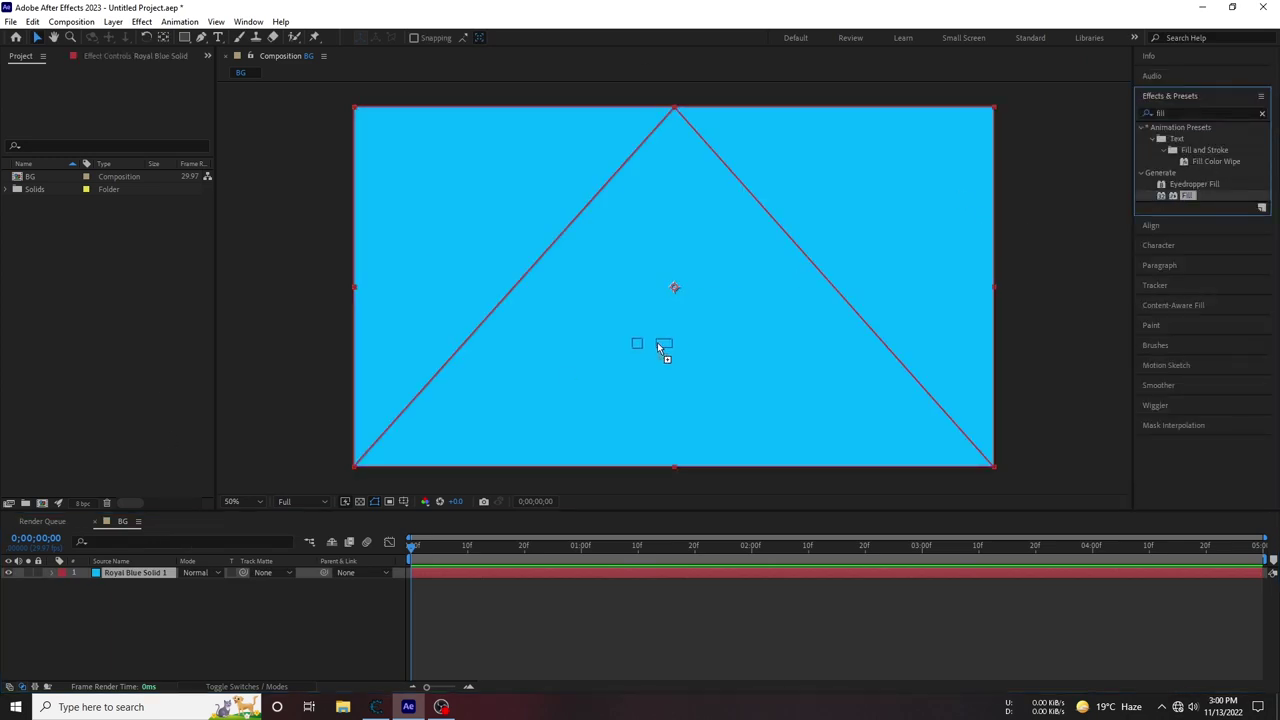
click(125, 118)
click(1048, 546)
drag(1011, 514, 1055, 522)
click(1054, 525)
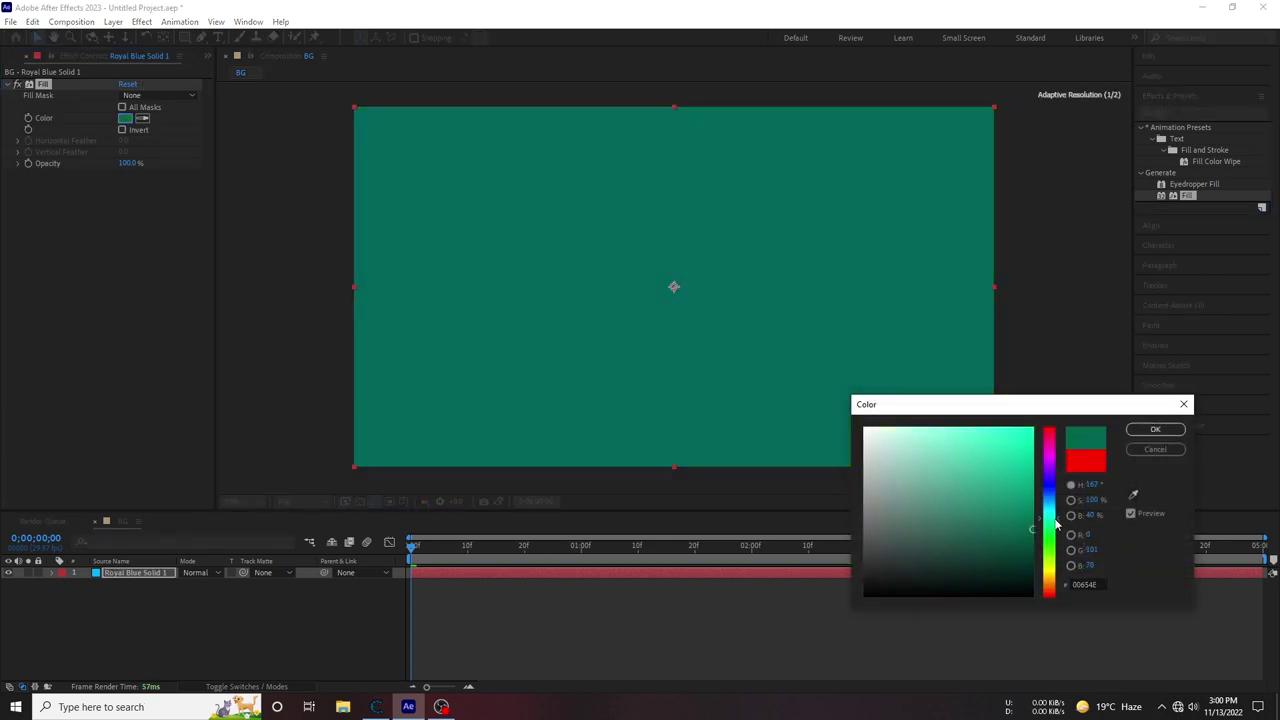
click(1155, 430)
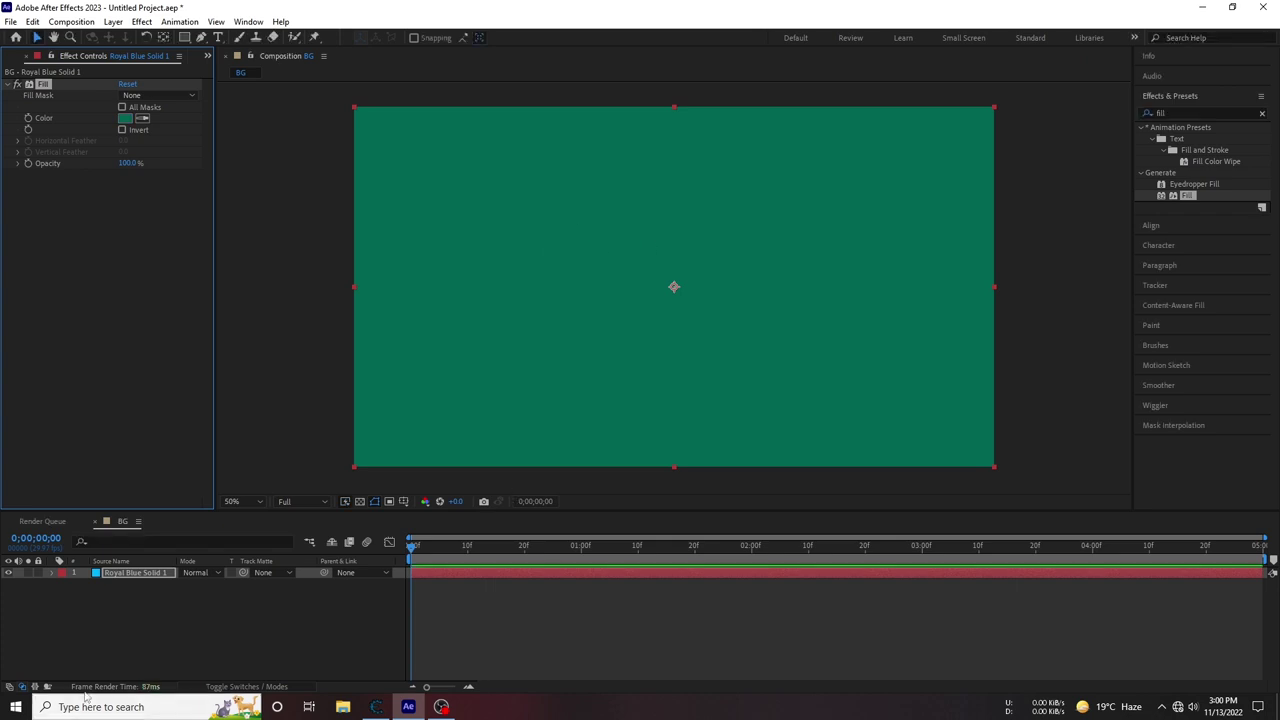
click(182, 40)
drag(314, 245, 951, 258)
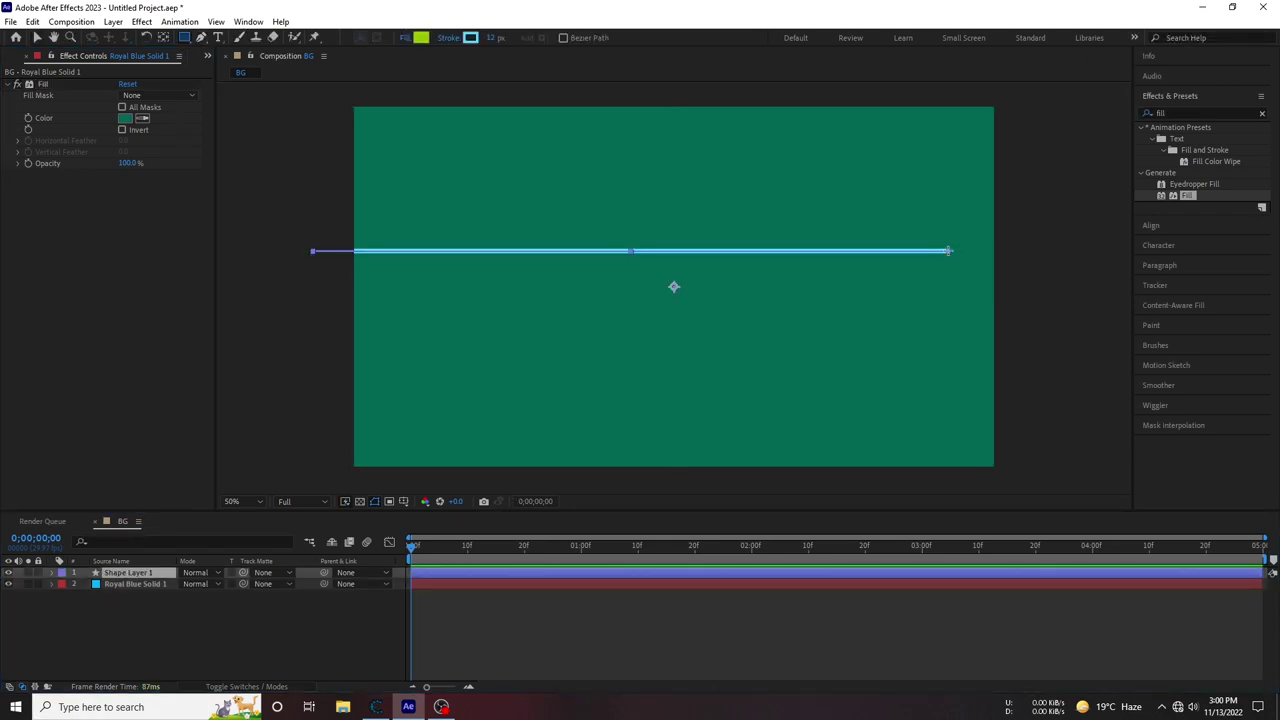
Redraw the rectangle as a wide bar across the comp, centre its anchor point and nudge it slightly
key(ctrl+z)
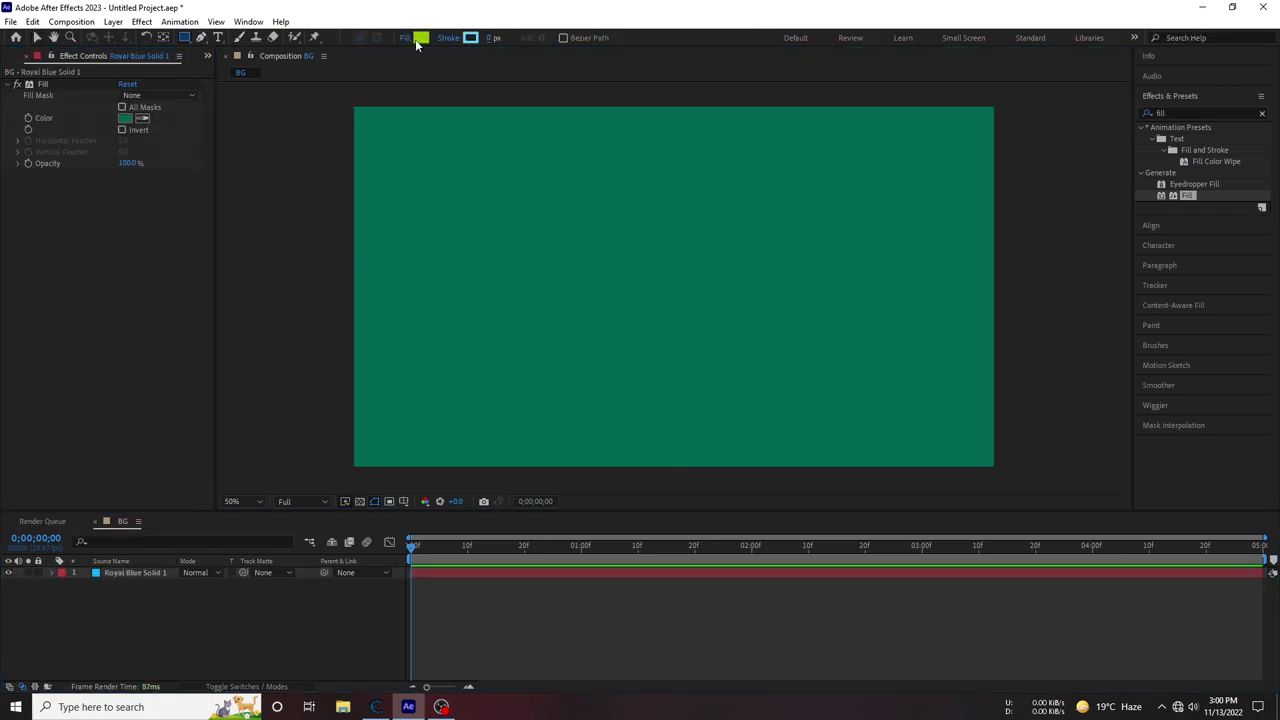
drag(322, 252, 1057, 281)
key(ctrl+alt+Home)
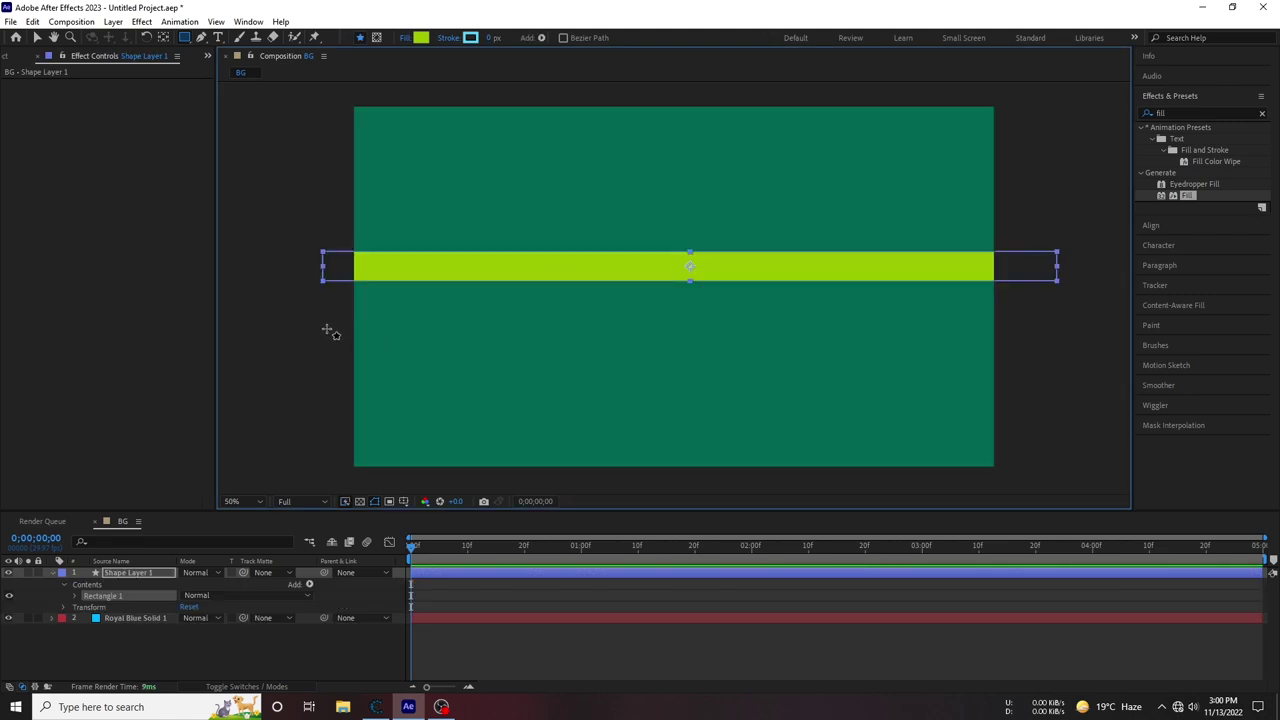
key(v)
drag(638, 278, 604, 285)
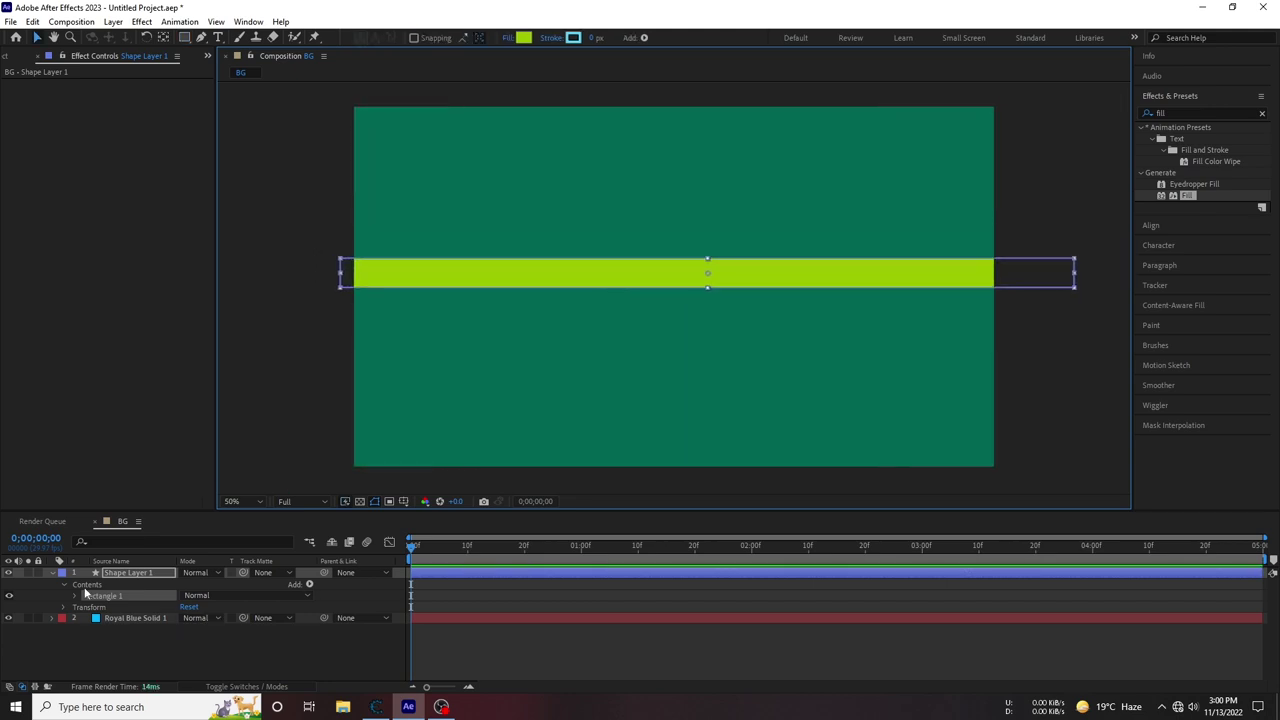
click(55, 573)
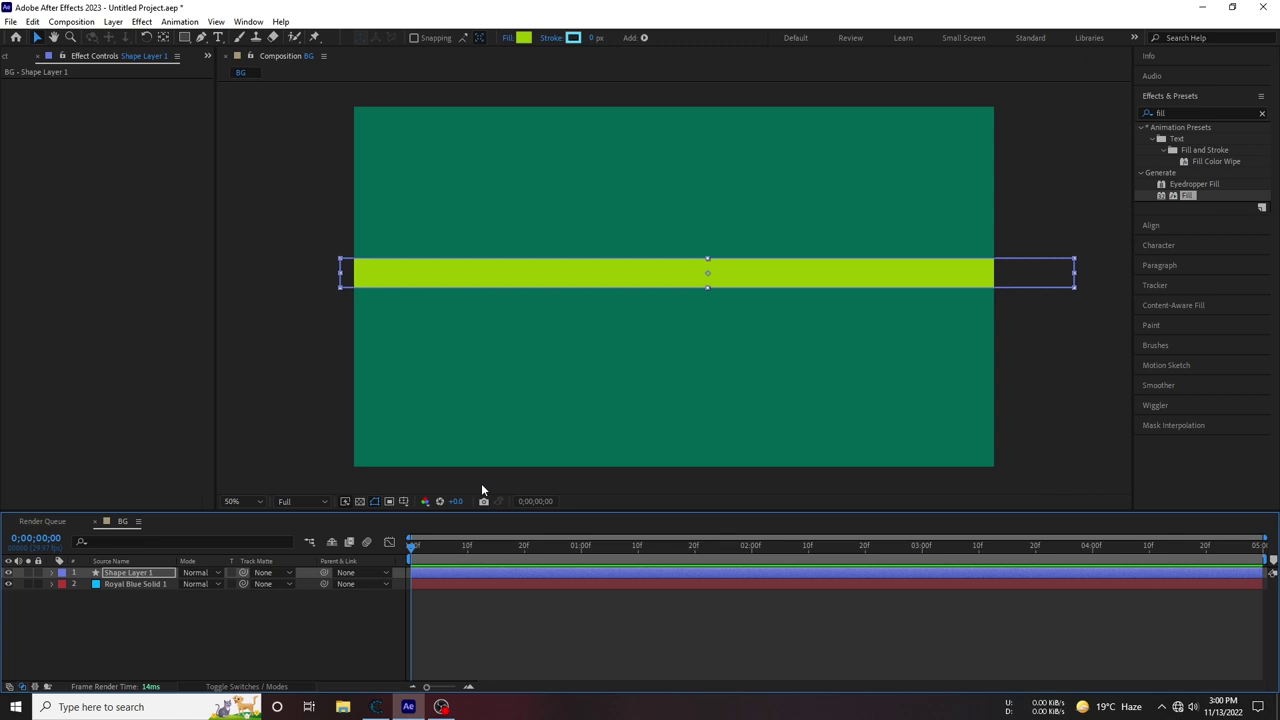
Apply the Drop Shadow effect to the bar shape
click(1261, 113)
text(bro)
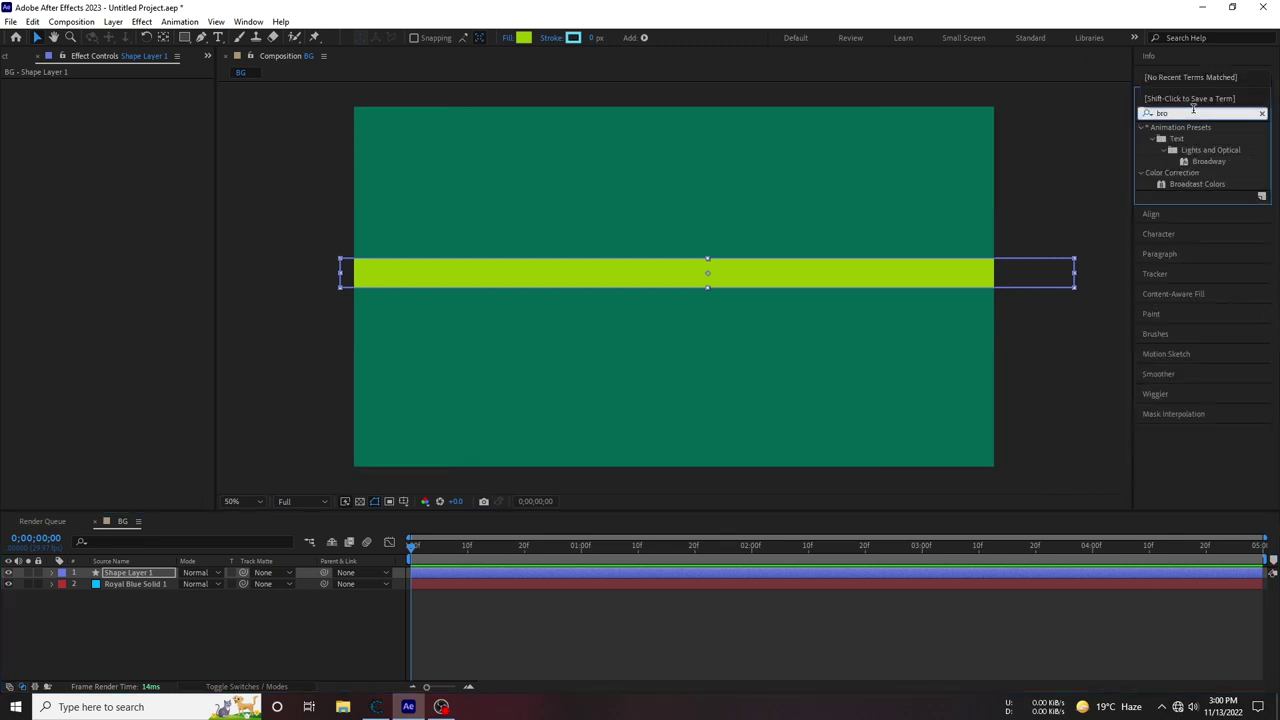
key(BackSpace)
key(BackSpace)
key(BackSpace)
text(dr)
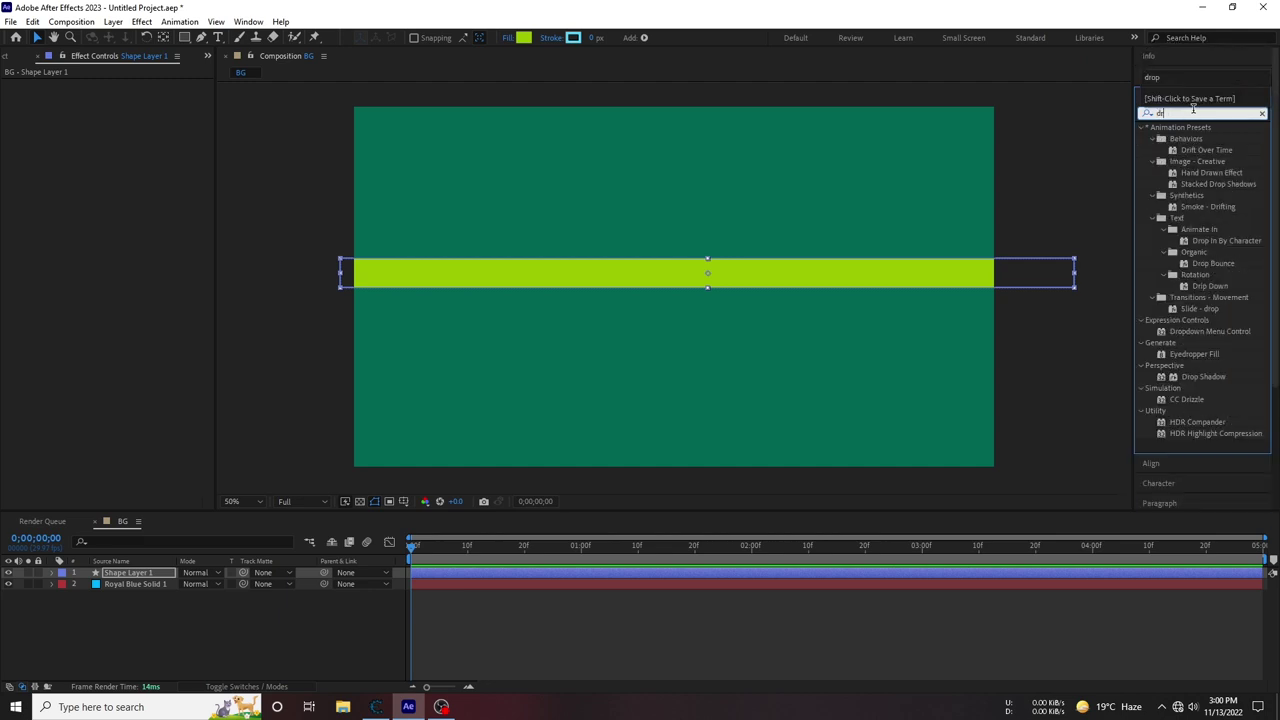
text(op)
drag(1200, 298, 806, 284)
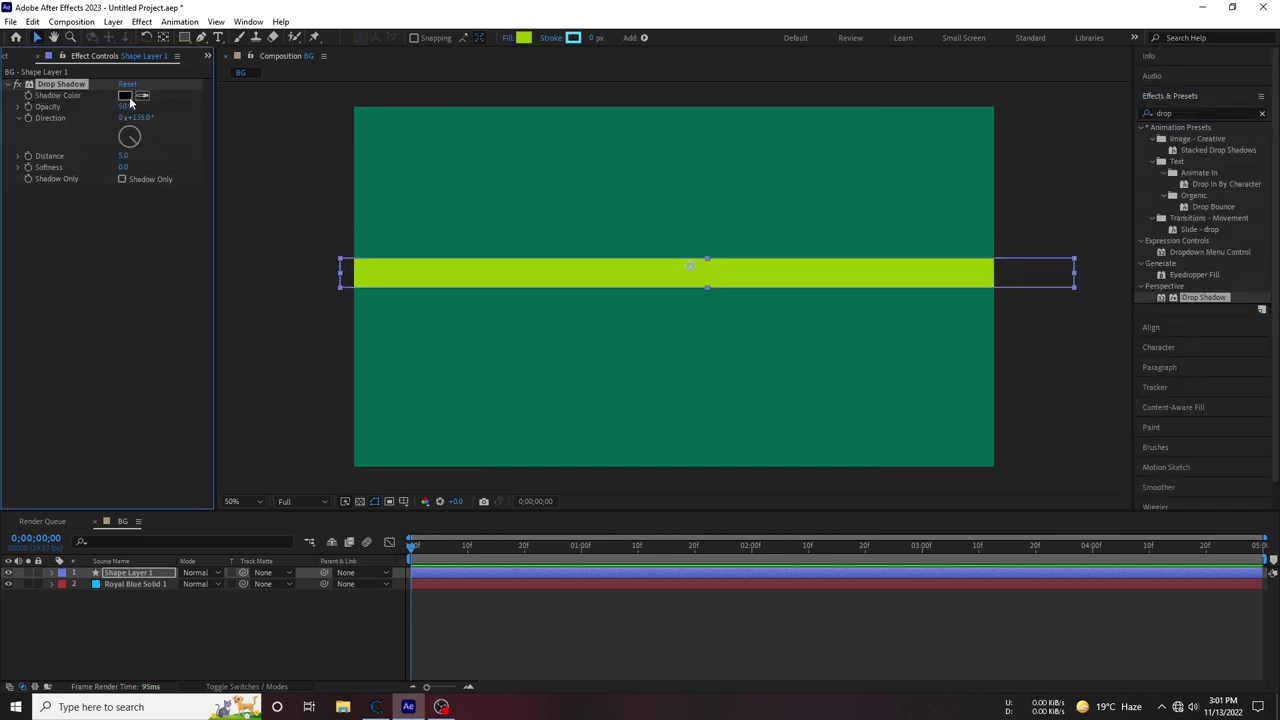
Set the bar's fill to the background teal, sampled with the eyedropper
click(127, 574)
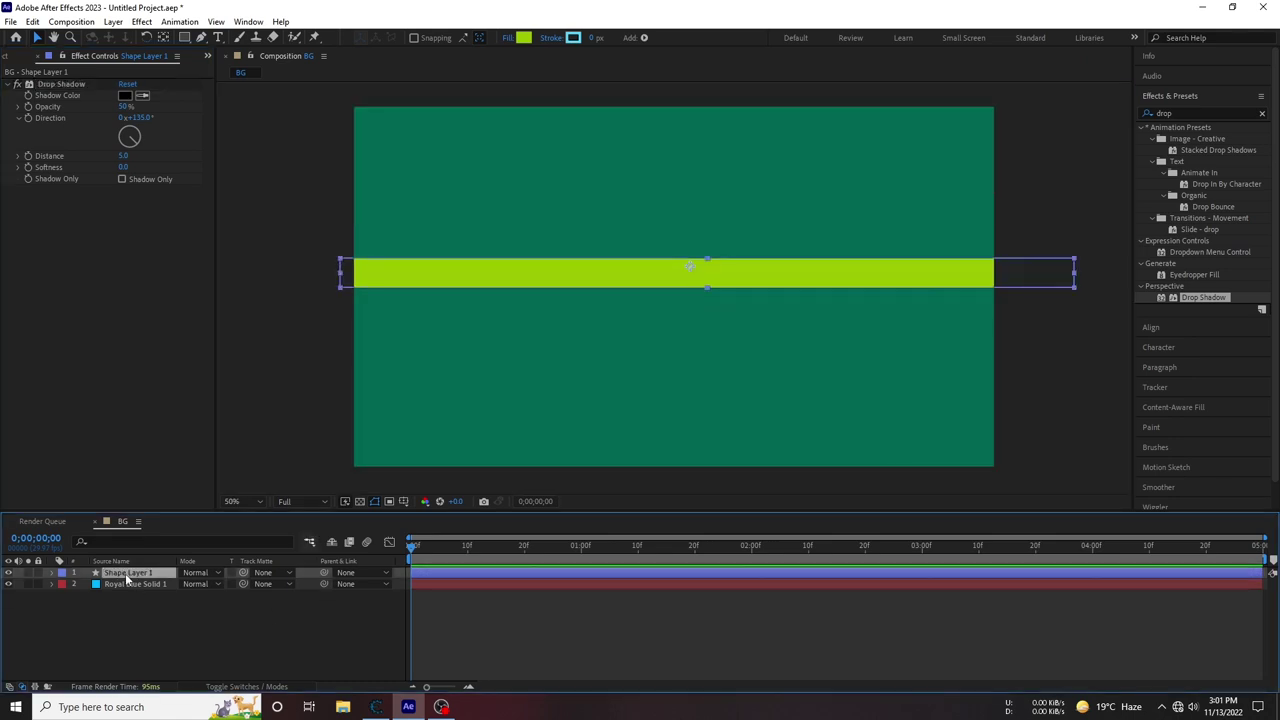
click(523, 38)
click(1133, 494)
click(814, 355)
click(1155, 429)
Set the drop shadow's Direction to about 172° and its Softness to 67
click(321, 628)
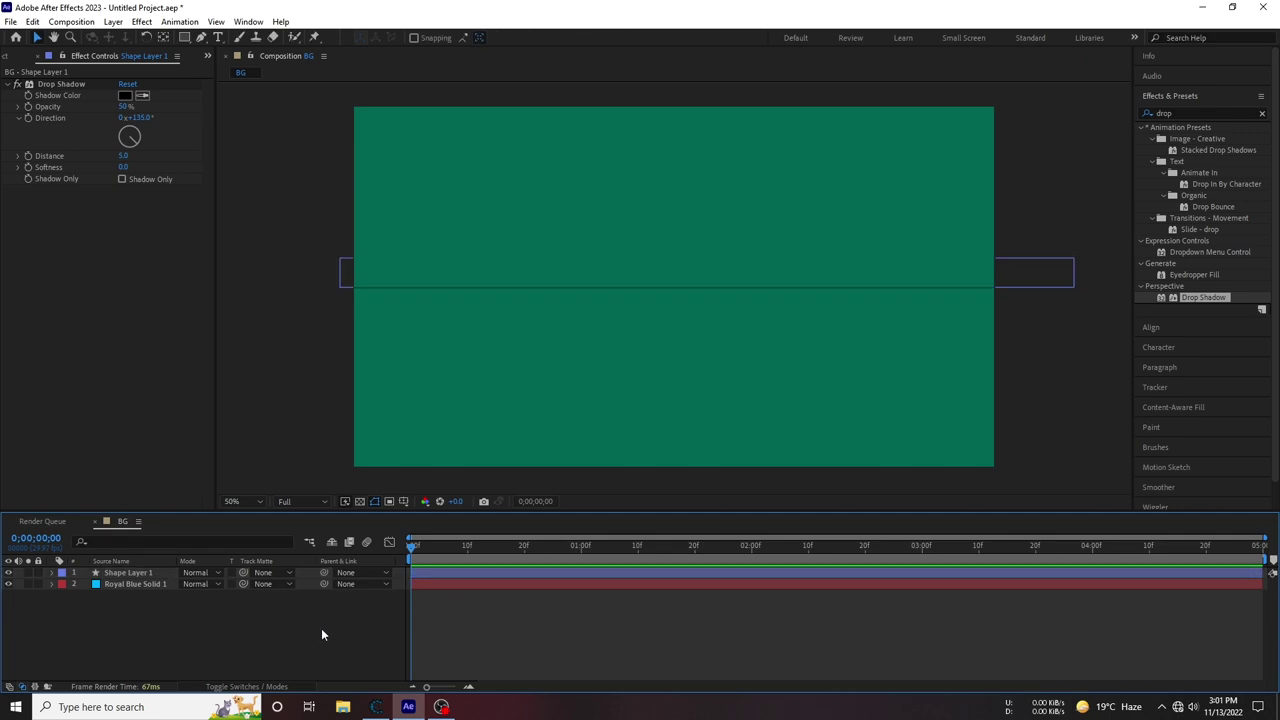
click(319, 403)
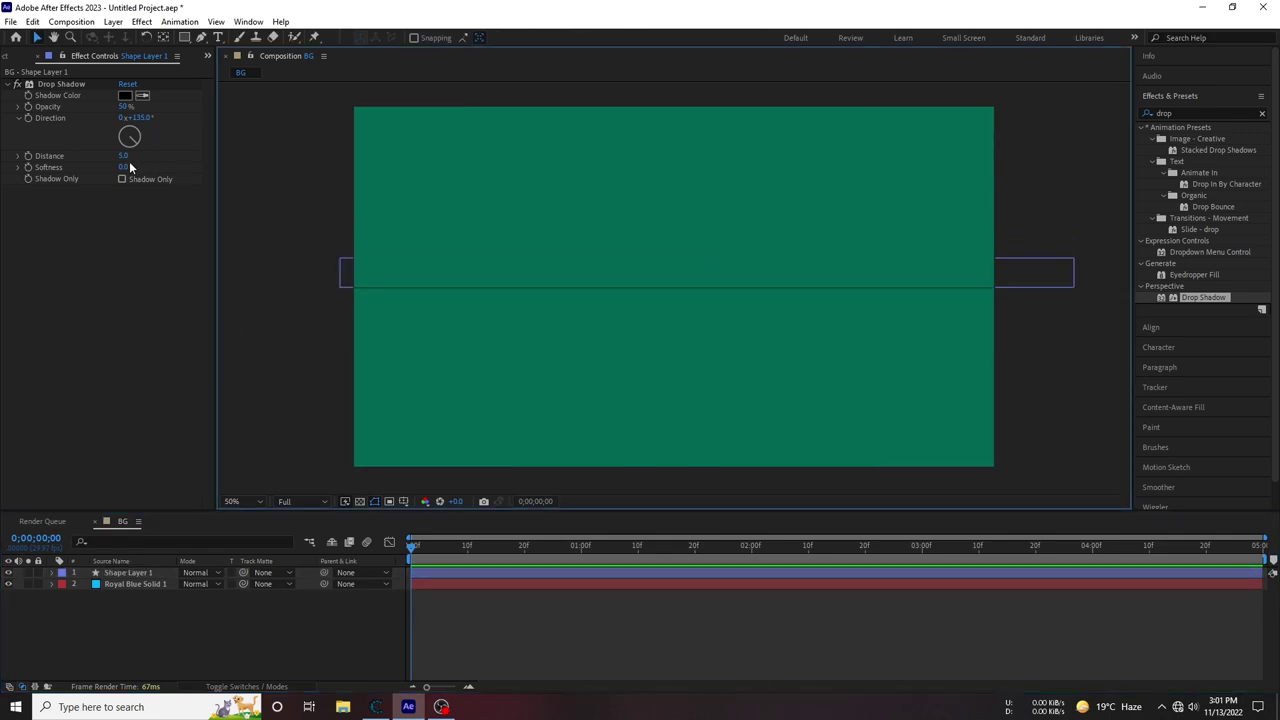
mouse_move(133, 117)
mouse_down()
mouse_move(273, 120)
mouse_move(243, 121)
mouse_move(283, 224)
mouse_up()
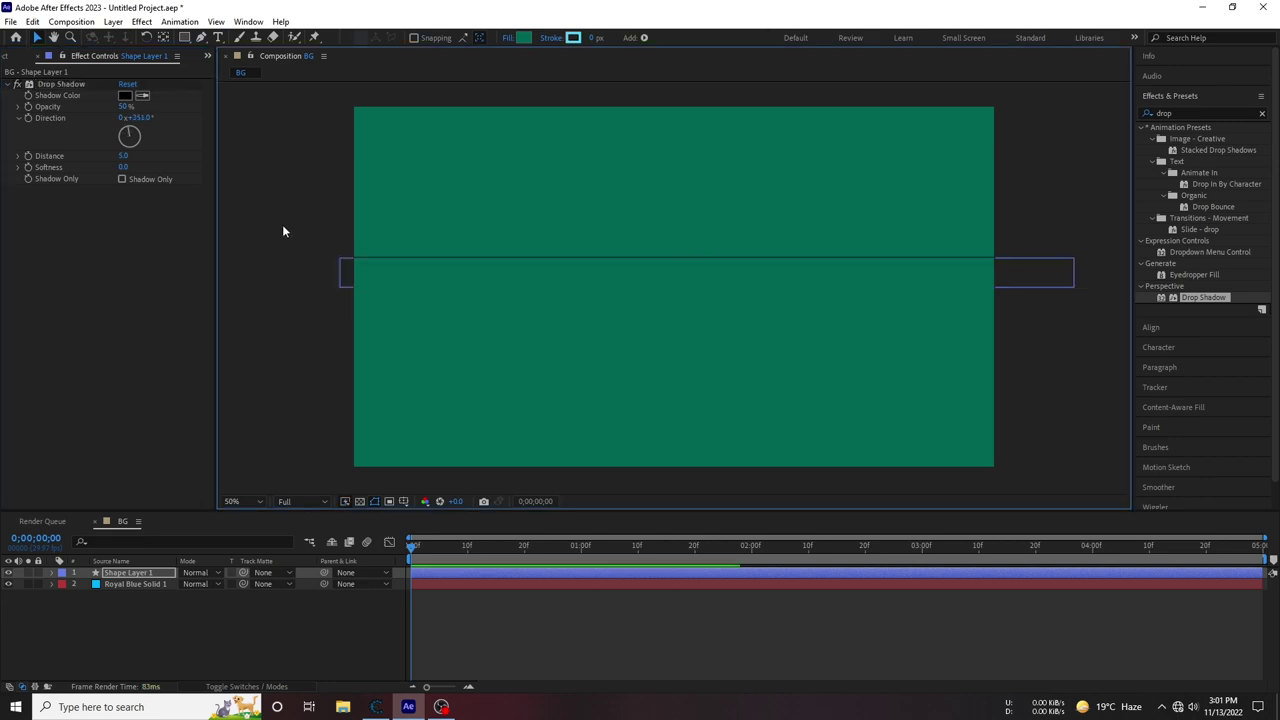
drag(122, 167, 167, 167)
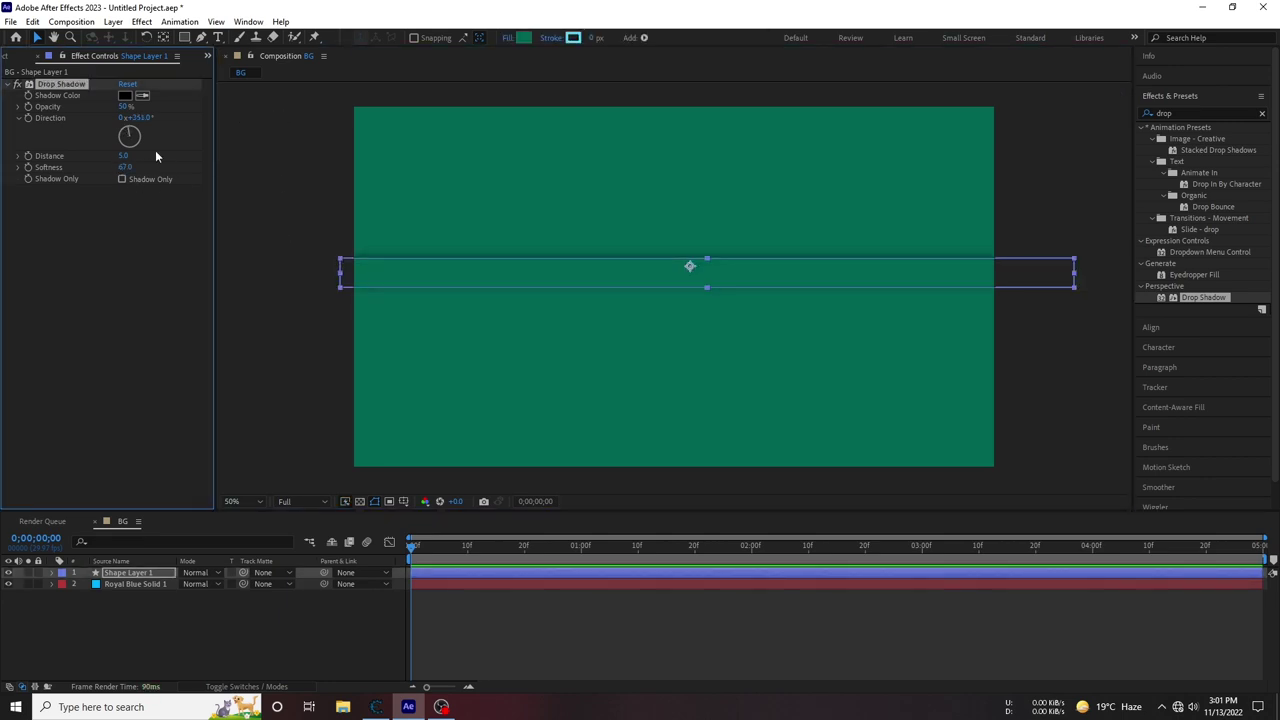
drag(140, 117, 113, 118)
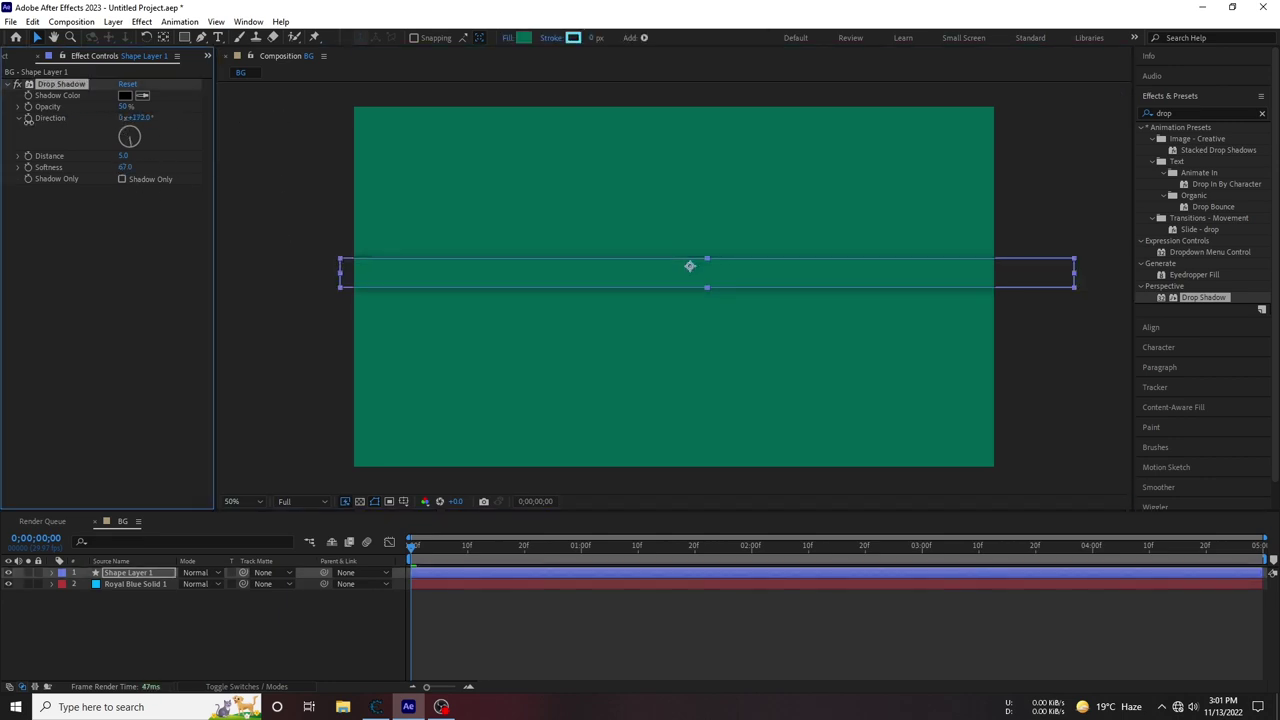
click(294, 372)
Duplicate the shaded bar and move the copy lower in the frame
click(128, 572)
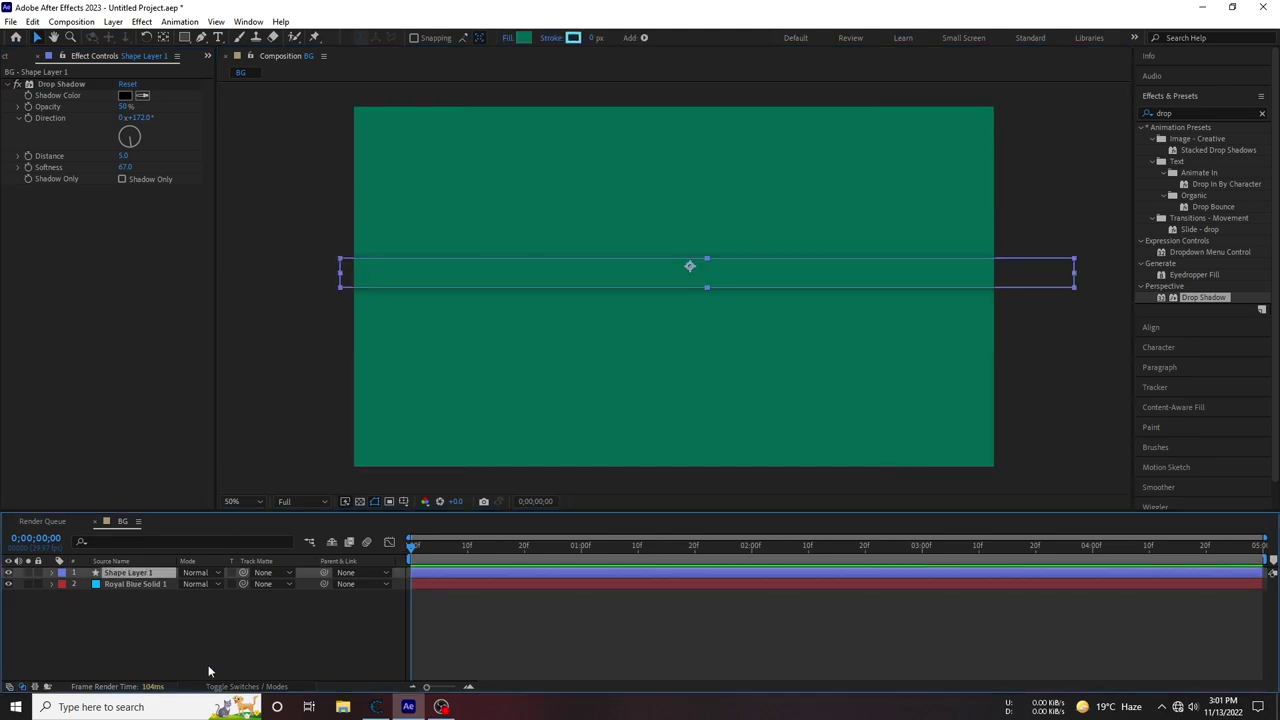
key(ctrl+d)
drag(687, 265, 679, 310)
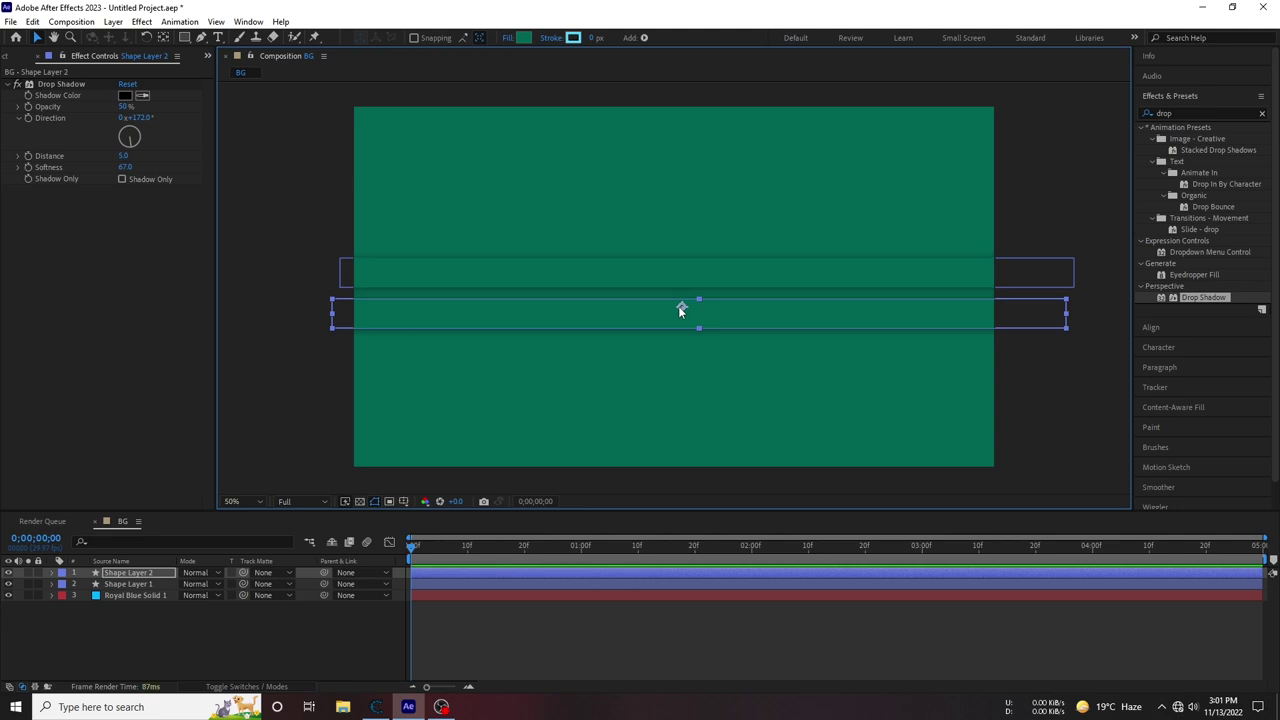
Add a third bar further down and squash the middle bar into a thin strip
key(ctrl+d)
drag(678, 306, 680, 354)
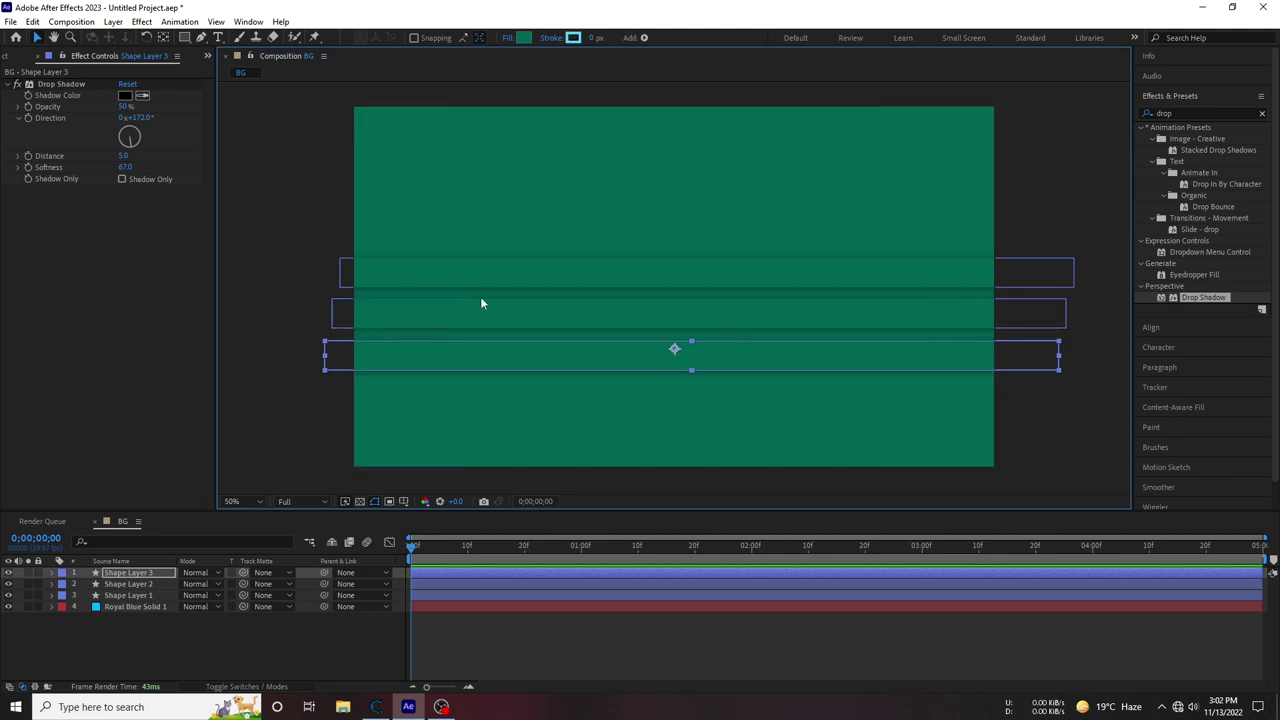
click(530, 308)
drag(699, 328, 700, 311)
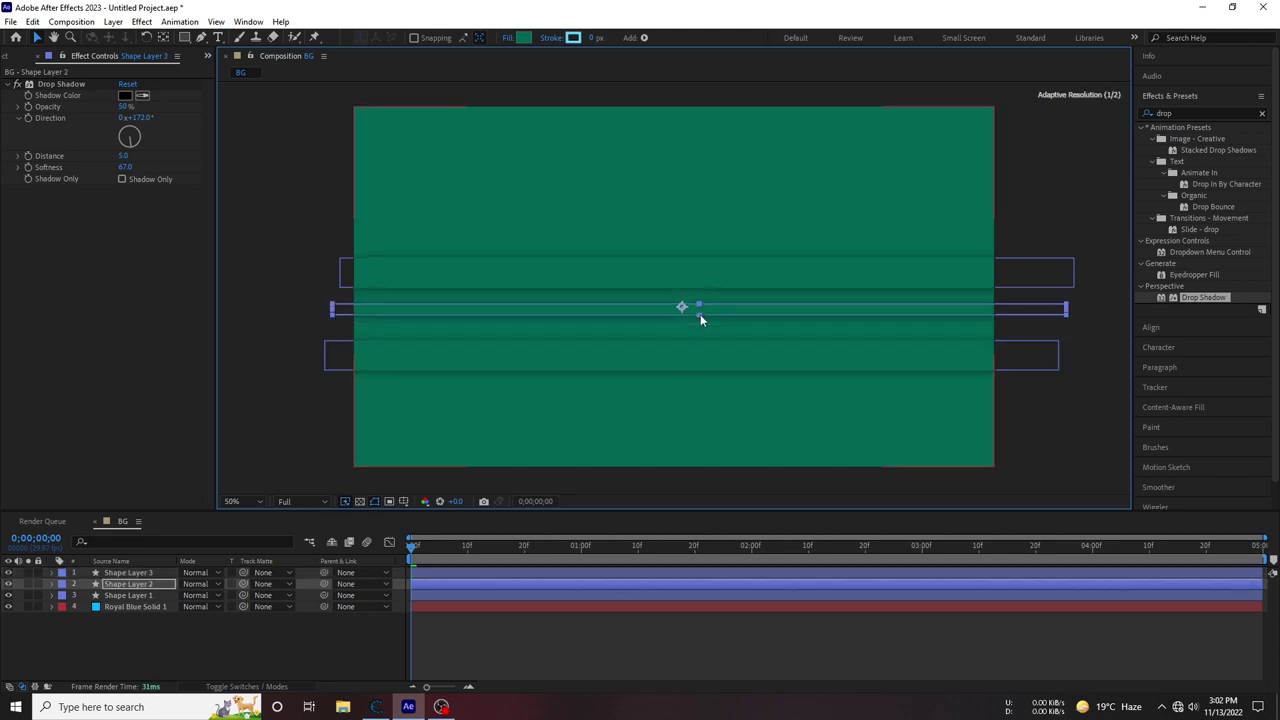
click(1059, 411)
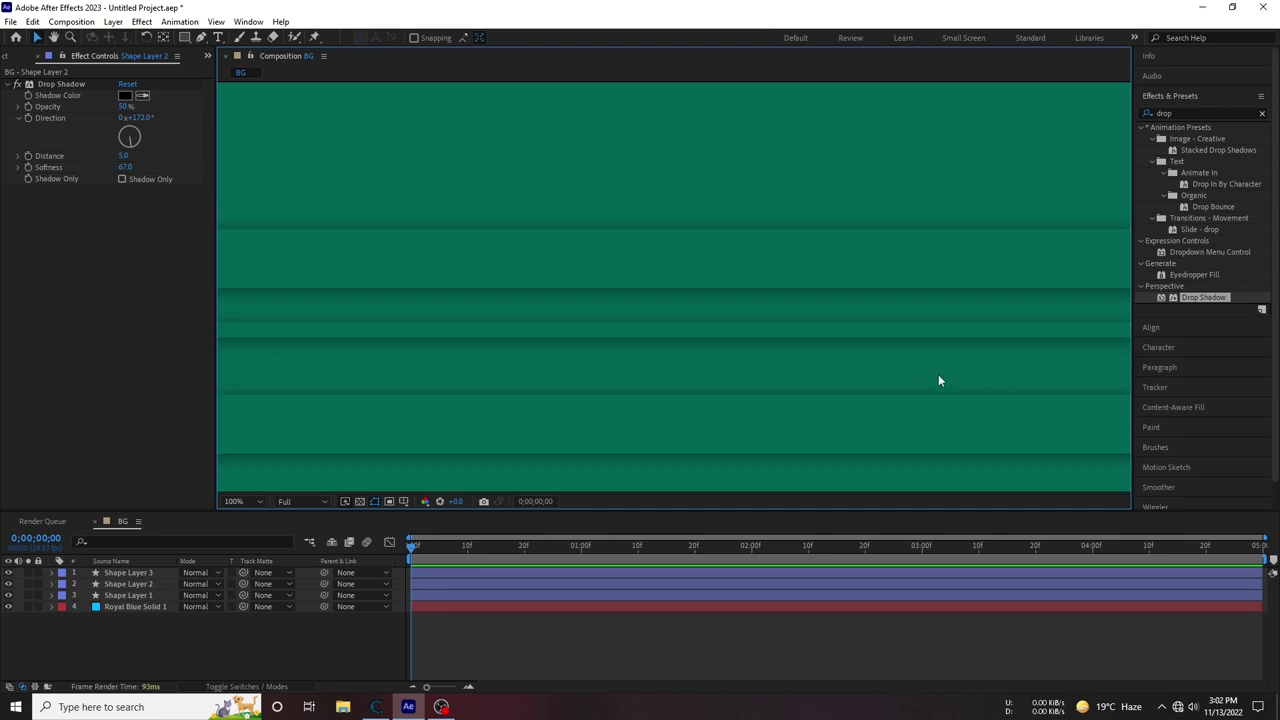
Move the bottom bar up, make it slightly thinner, then delete it
click(714, 265)
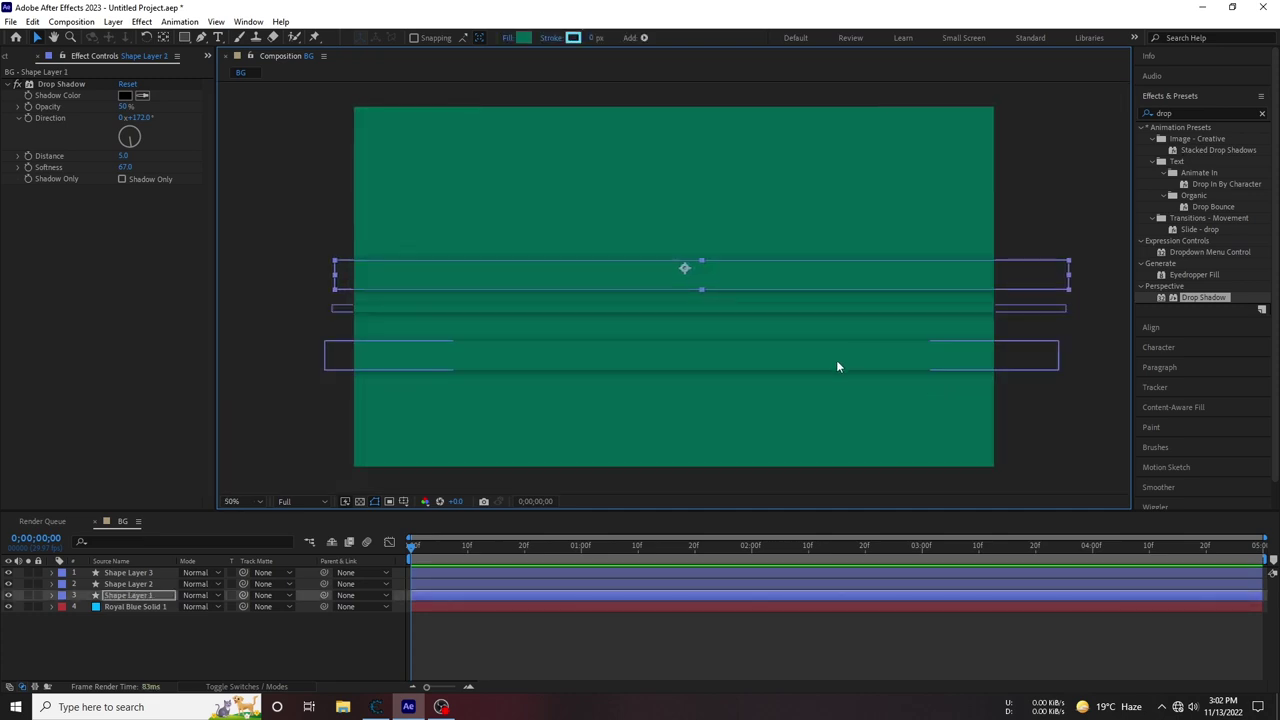
drag(836, 360, 835, 331)
drag(692, 346, 692, 342)
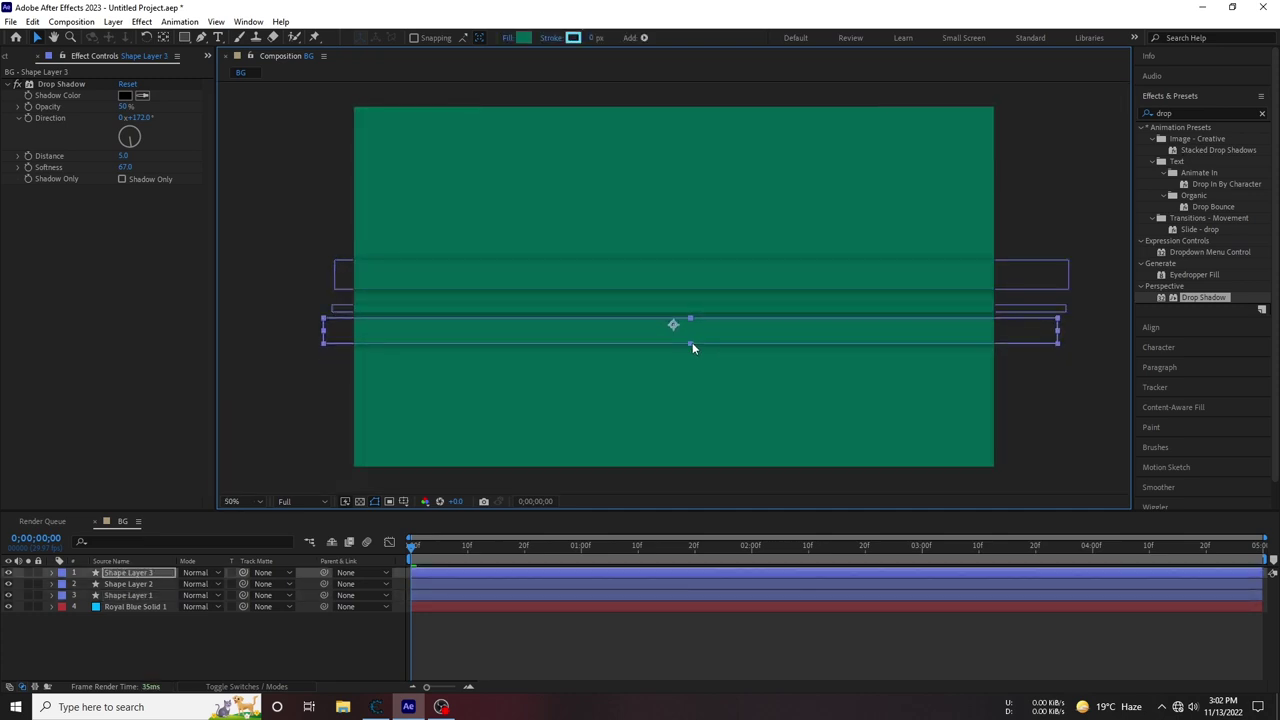
click(710, 265)
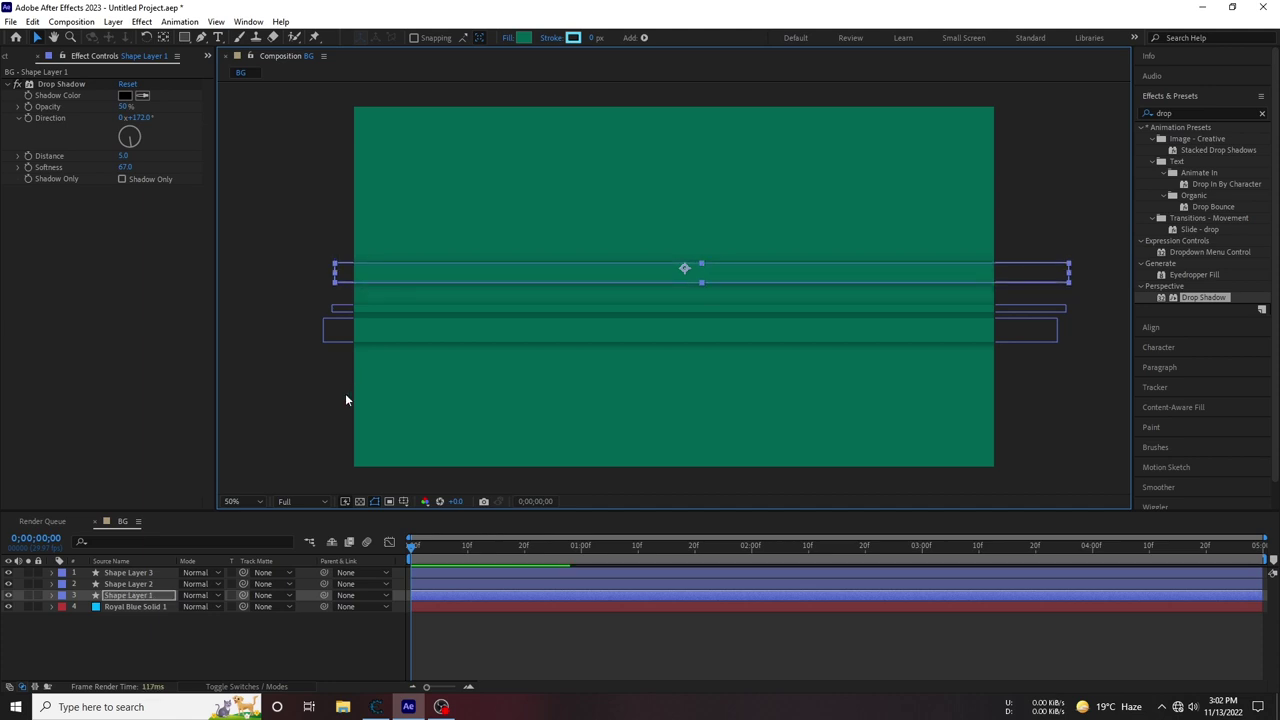
click(602, 332)
key(Delete)
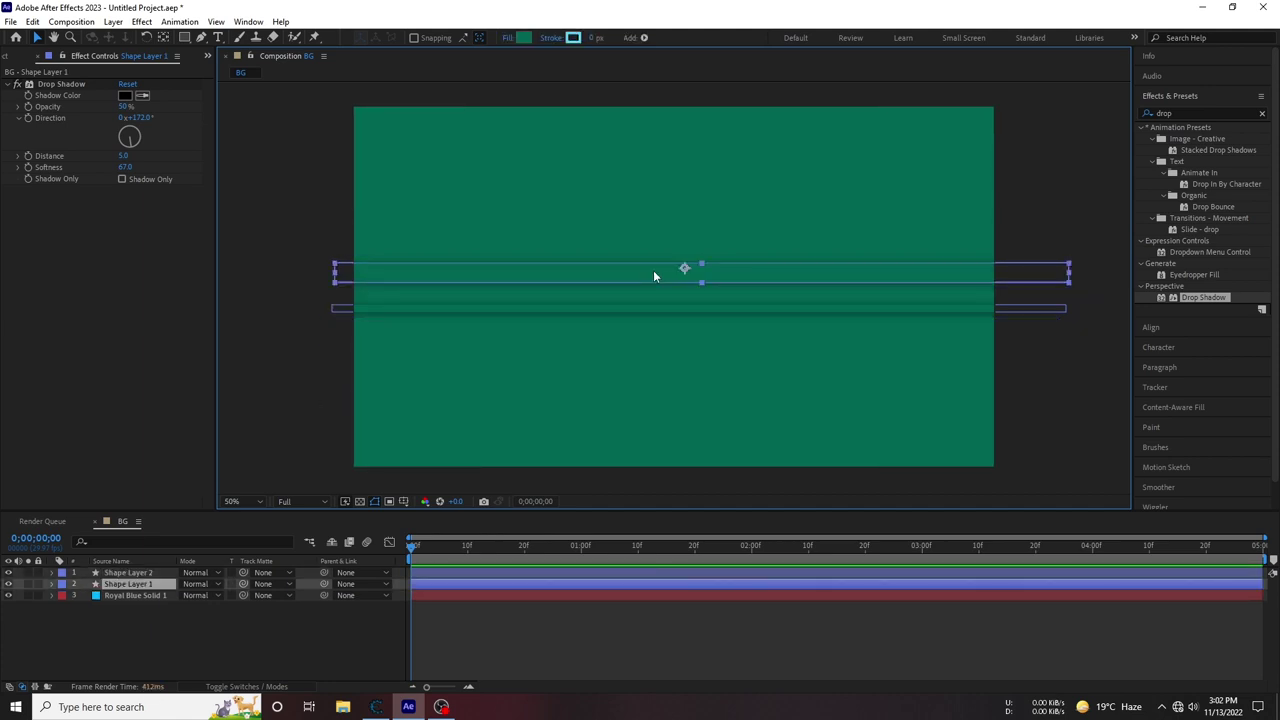
Duplicate the top bar as a new lower bar and fine-tune the top and bottom bars' positions
key(ctrl+d)
mouse_move(706, 280)
mouse_down()
mouse_move(701, 344)
mouse_move(701, 333)
mouse_up()
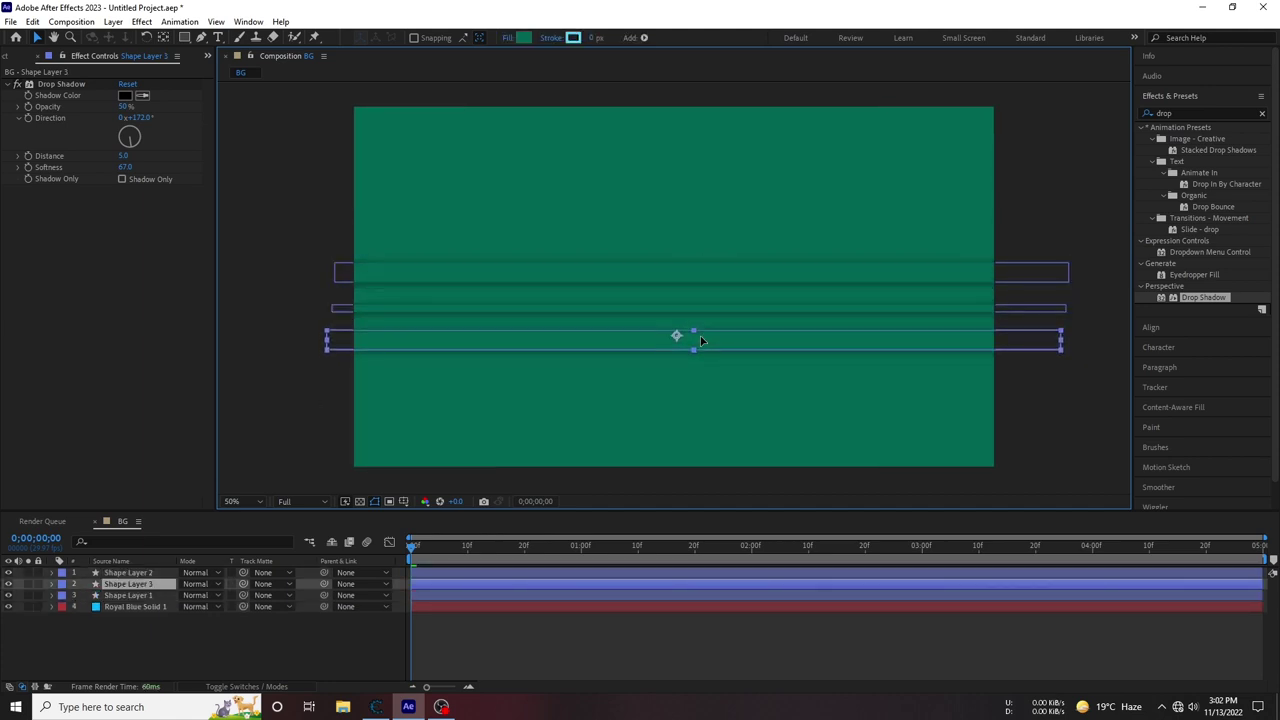
click(314, 387)
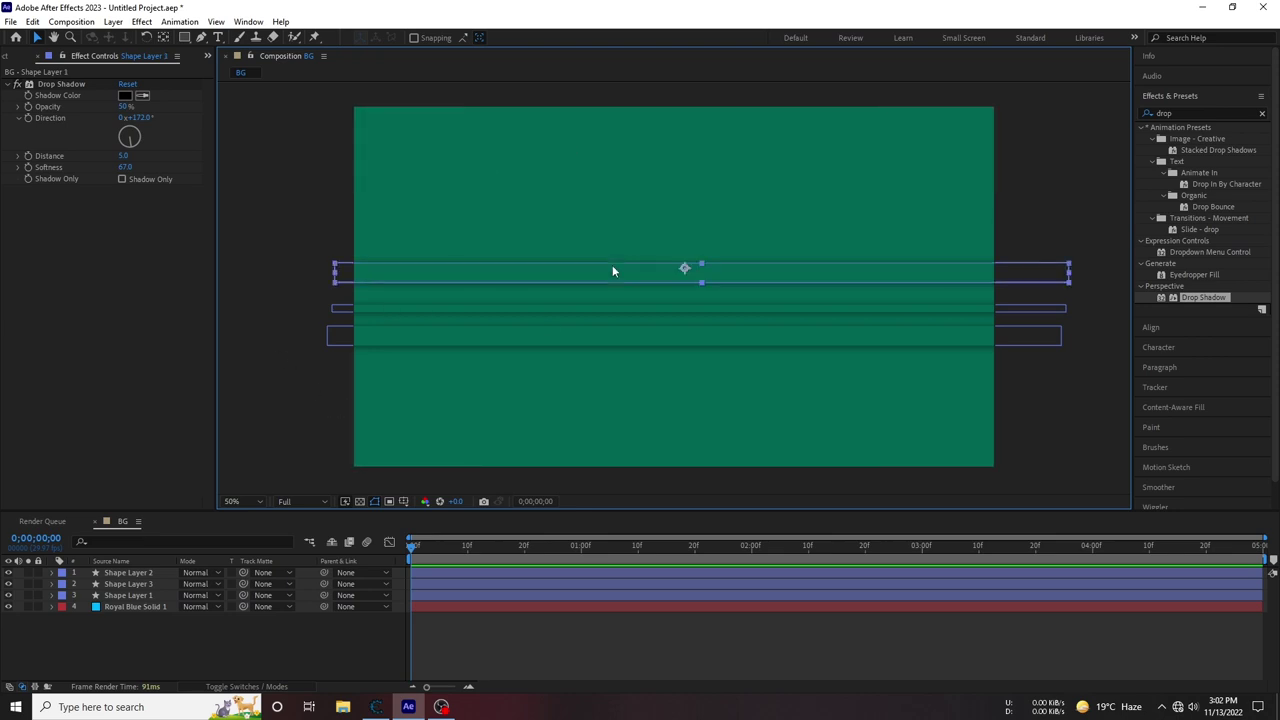
drag(665, 277, 665, 284)
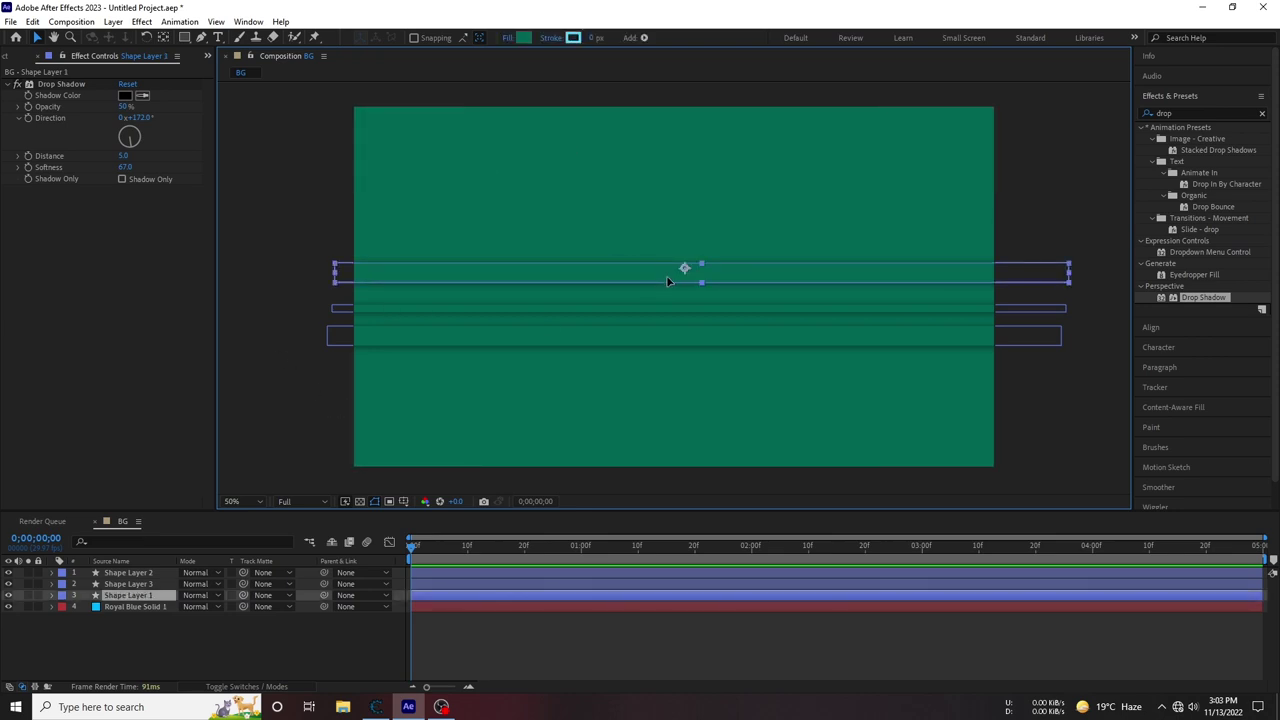
click(284, 397)
scroll(574, 360, up, 2)
scroll(594, 358, down, 2)
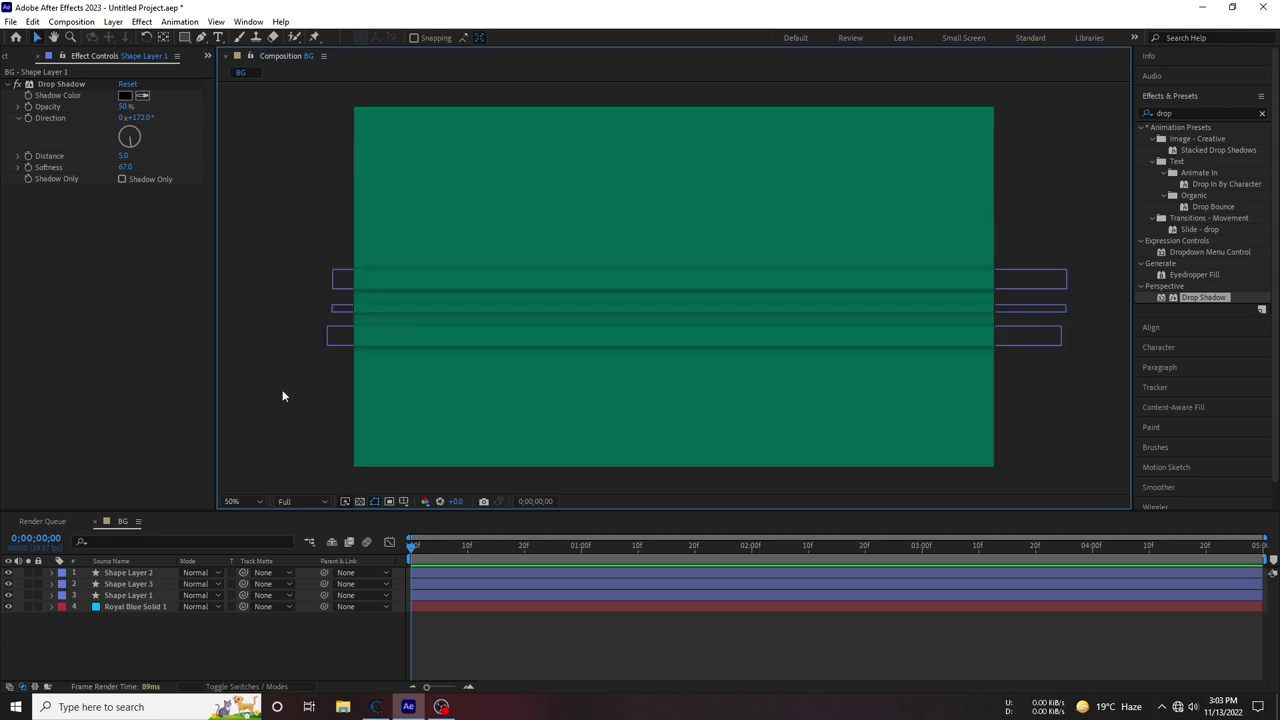
drag(652, 337, 657, 349)
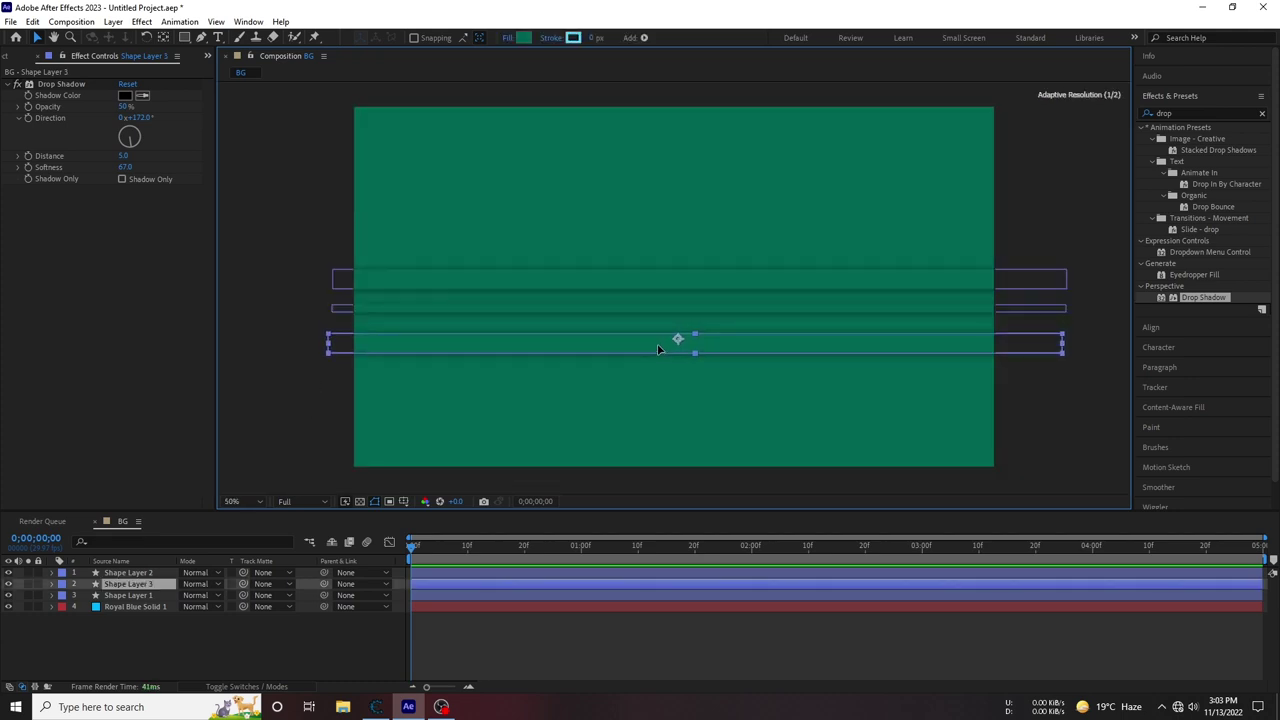
drag(661, 281, 660, 273)
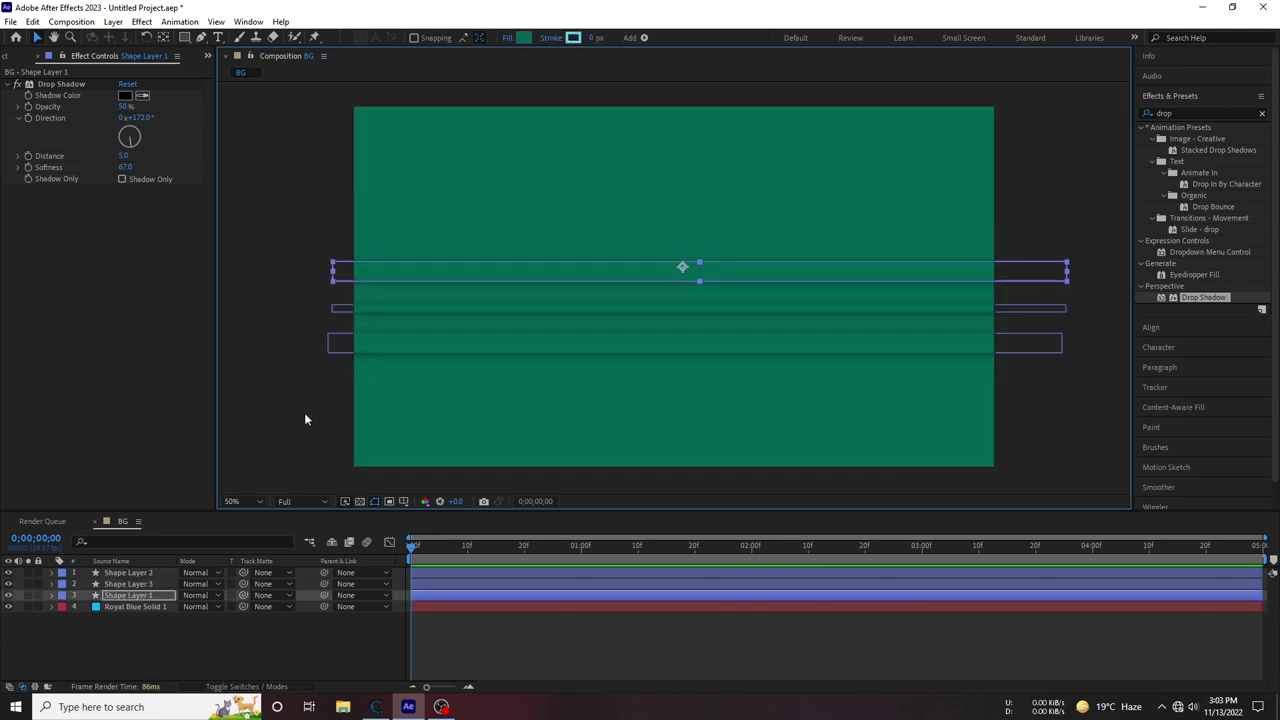
click(305, 420)
key(comma)
key(period)
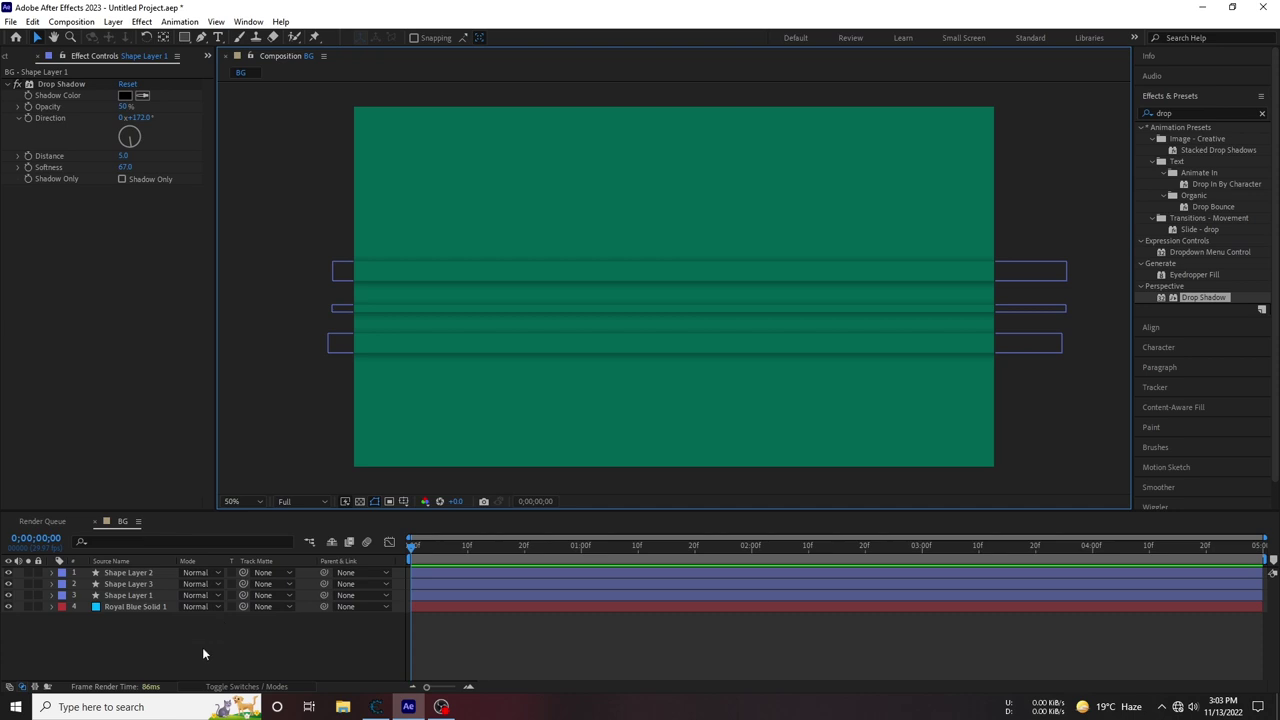
Draw a circle at the green background's lower-left corner with the Ellipse tool
click(135, 656)
drag(184, 37, 205, 95)
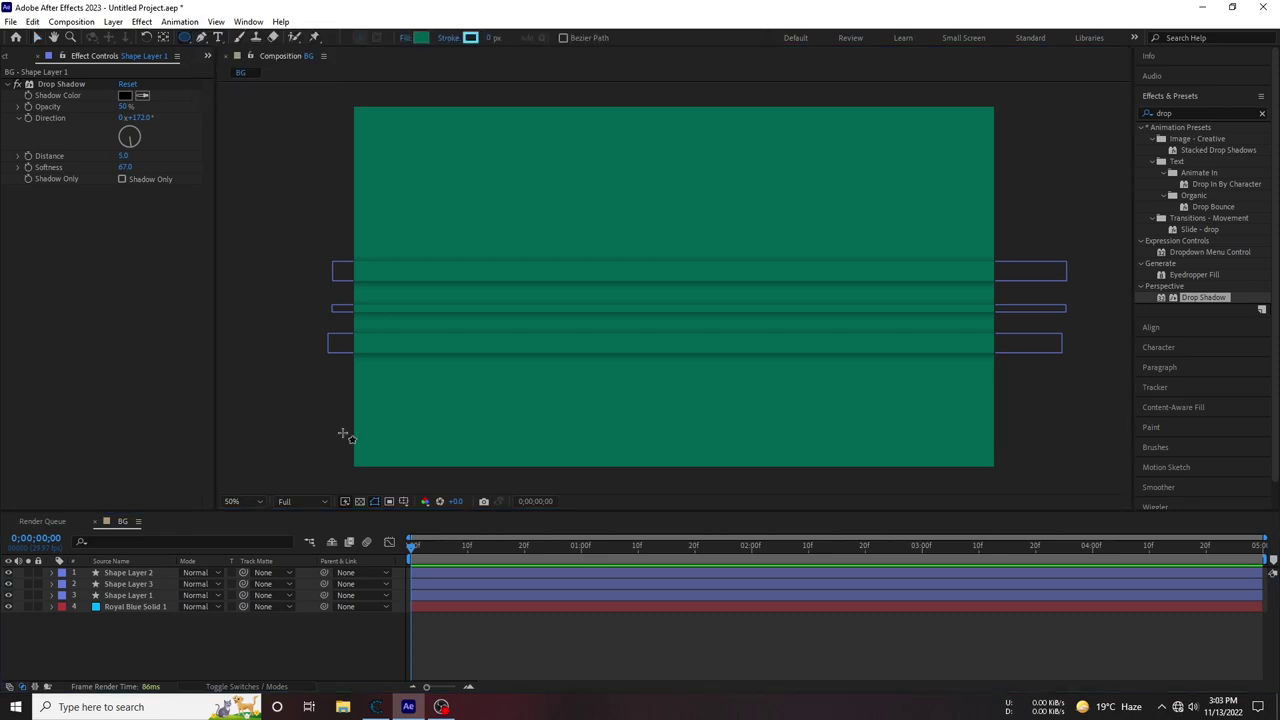
key(comma)
mouse_move(496, 348)
mouse_down()
mouse_move(573, 423)
mouse_move(536, 385)
mouse_up()
Give the circle a Drop Shadow with Softness 40
key(v)
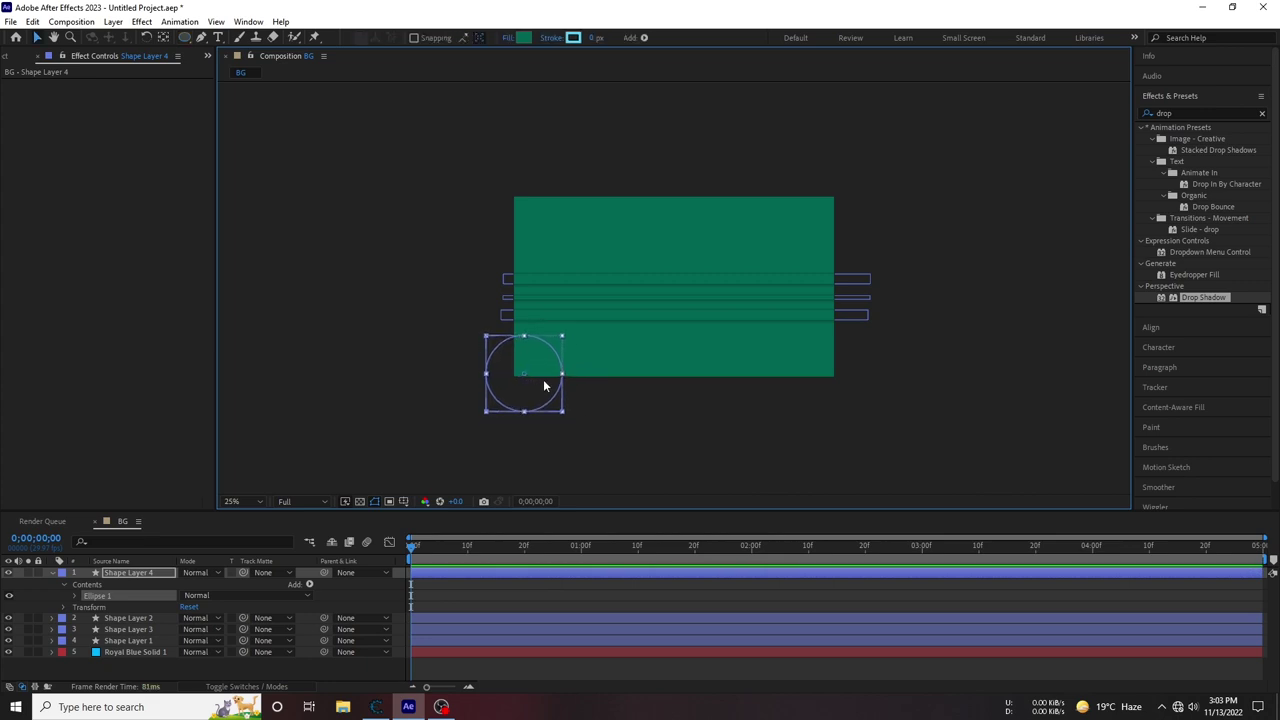
drag(1203, 297, 540, 400)
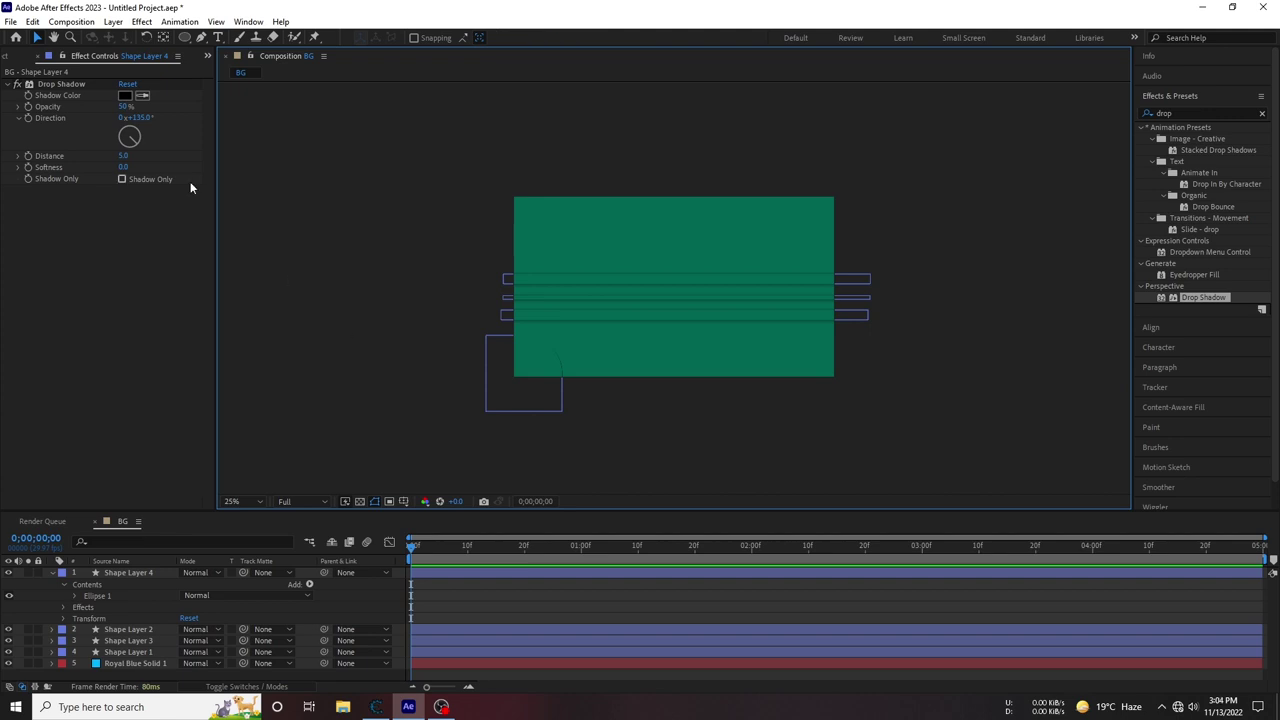
click(125, 167)
text(40)
key(Return)
click(288, 363)
Copy the circle to the top-left corner and delete the original lower-left circle
click(534, 350)
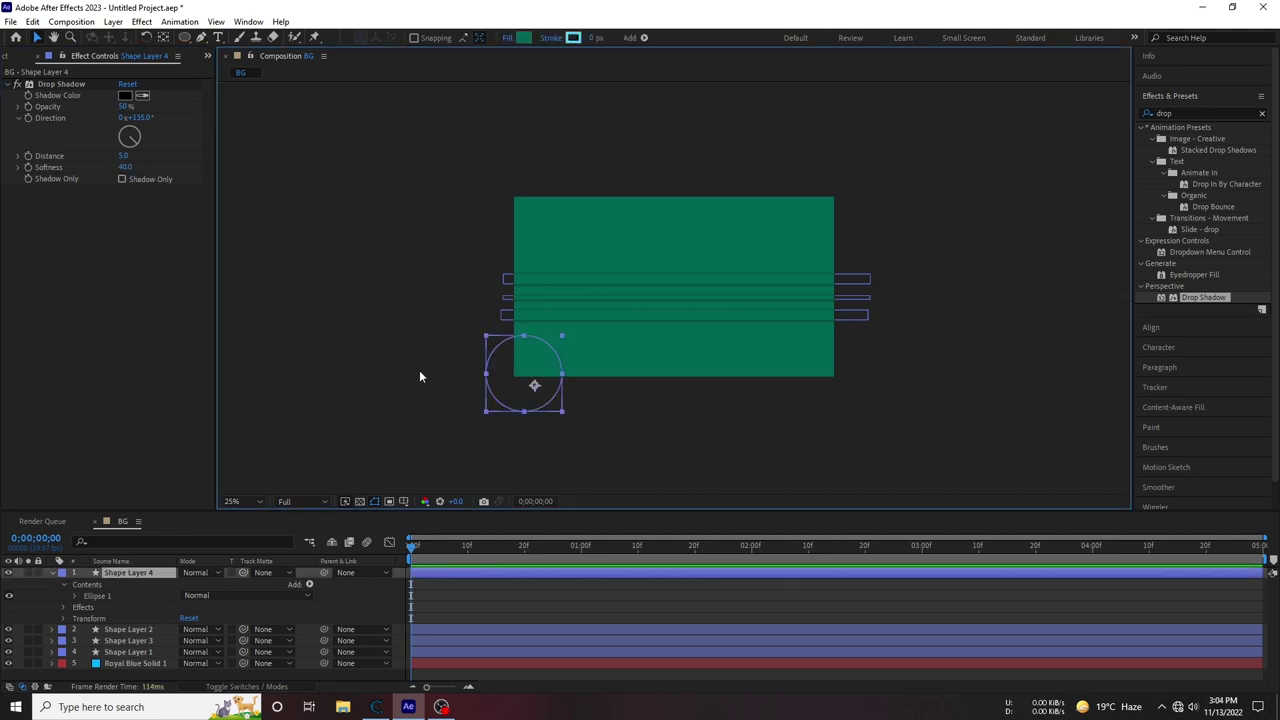
key(ctrl+d)
mouse_move(532, 364)
mouse_down()
mouse_move(490, 230)
mouse_move(497, 183)
mouse_up()
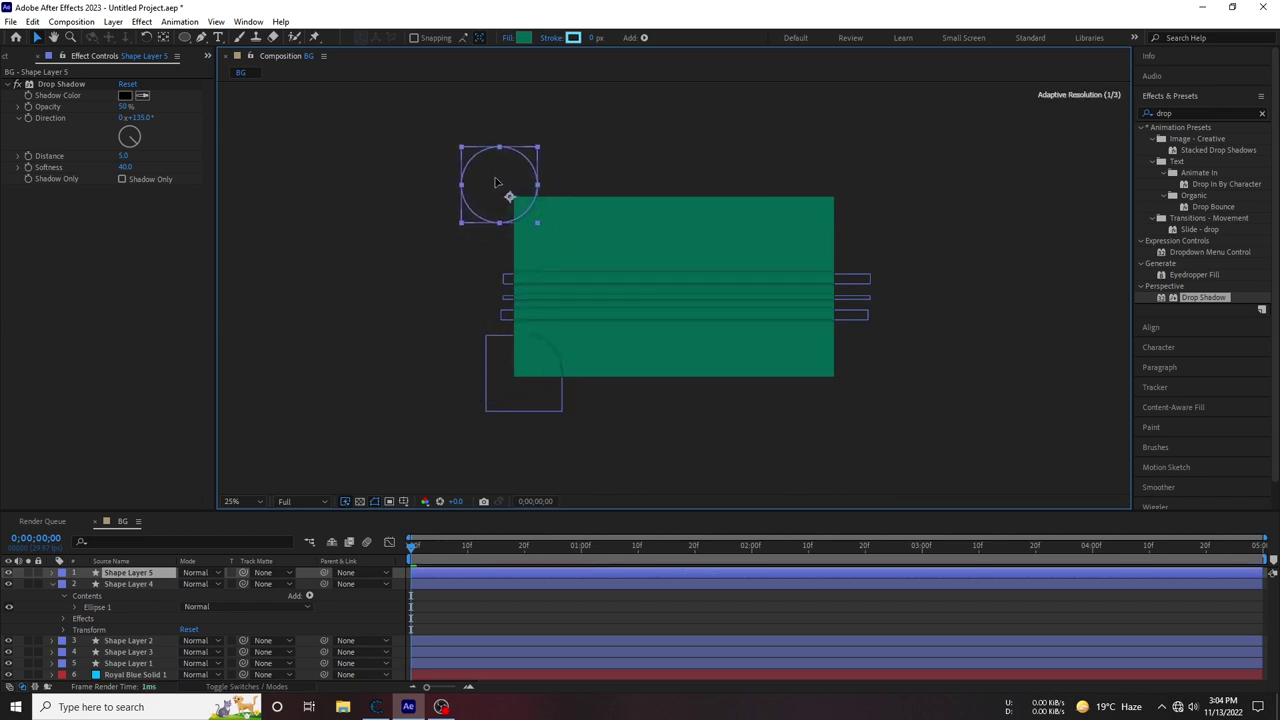
click(514, 379)
drag(514, 379, 506, 385)
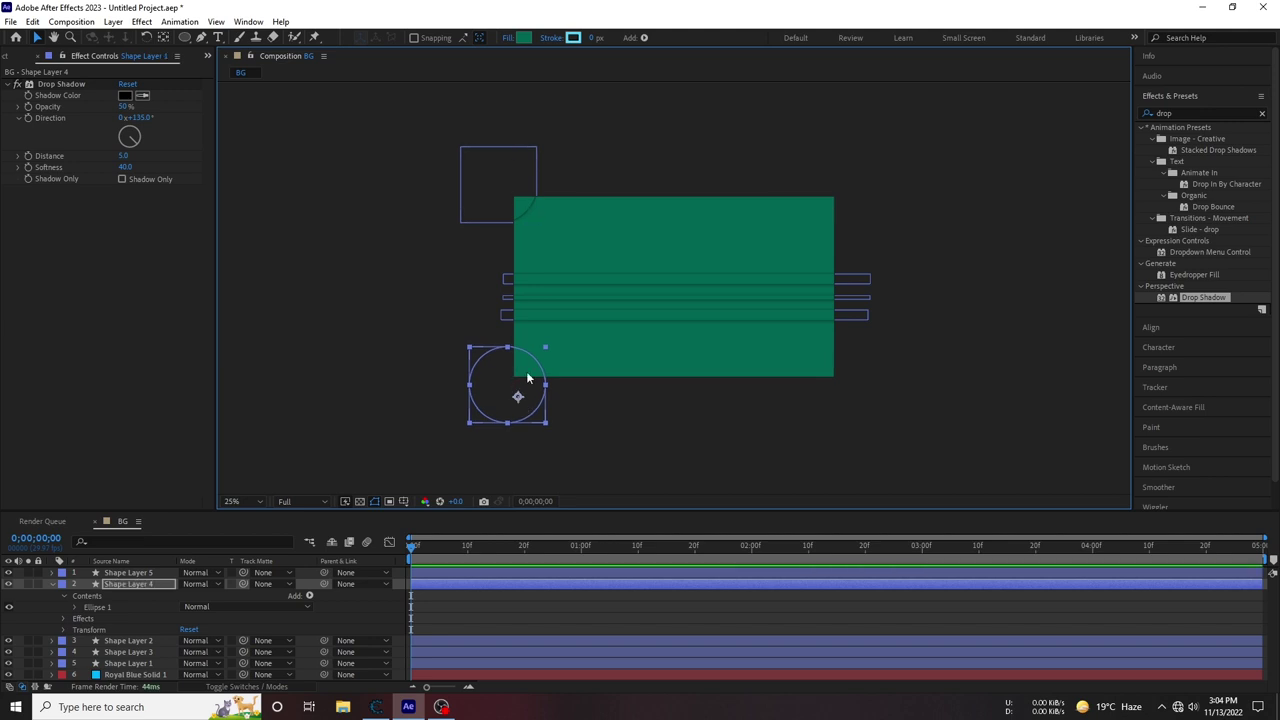
key(Delete)
Copy the top-left circle to the lower-left and top-right corners
click(496, 178)
key(ctrl+d)
drag(496, 181, 506, 387)
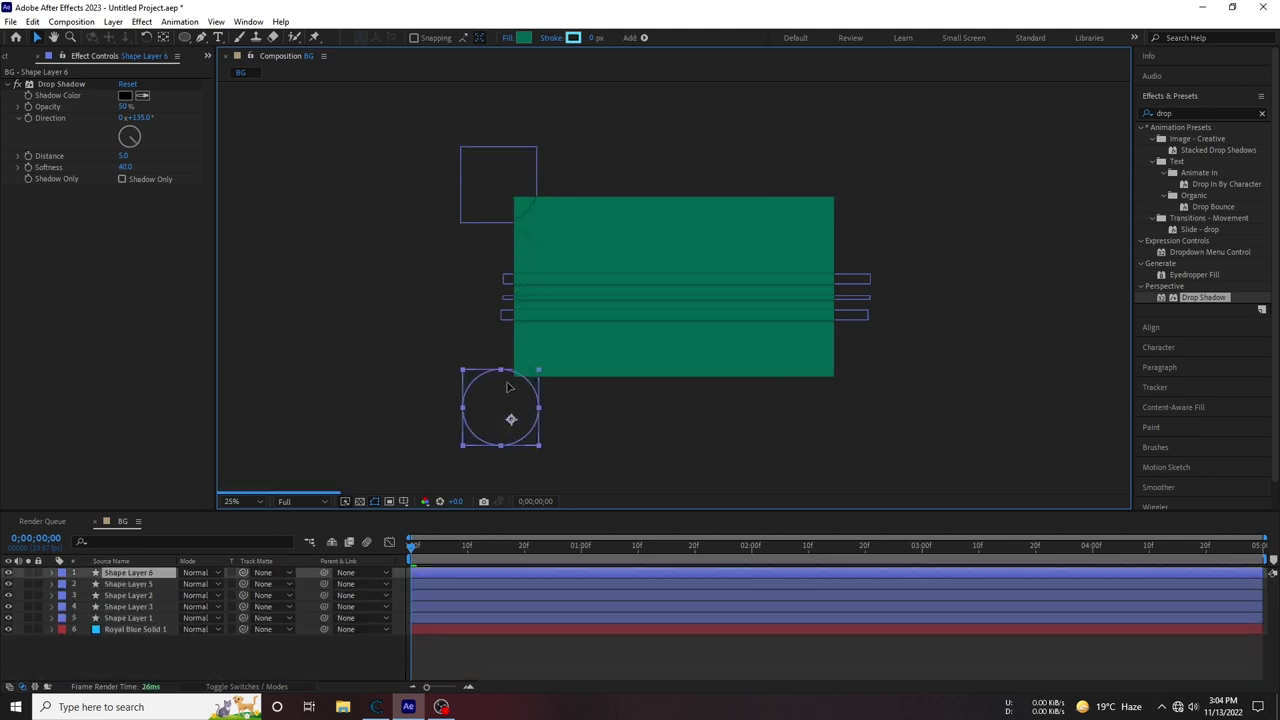
click(505, 167)
key(ctrl+d)
mouse_move(506, 176)
mouse_down()
mouse_move(838, 190)
mouse_move(830, 175)
mouse_up()
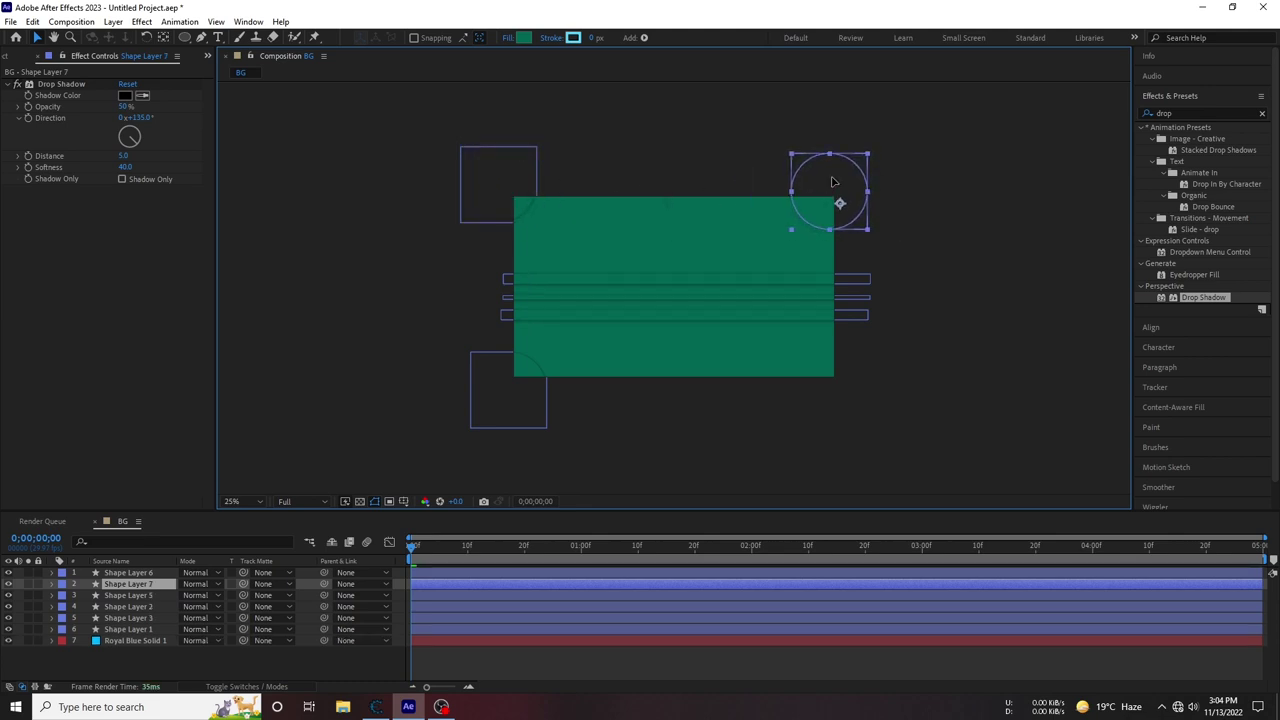
click(706, 391)
Copy the top-right circle to the bottom-right corner and begin selecting the circle layers
click(492, 201)
click(860, 170)
key(ctrl+d)
drag(855, 172, 848, 378)
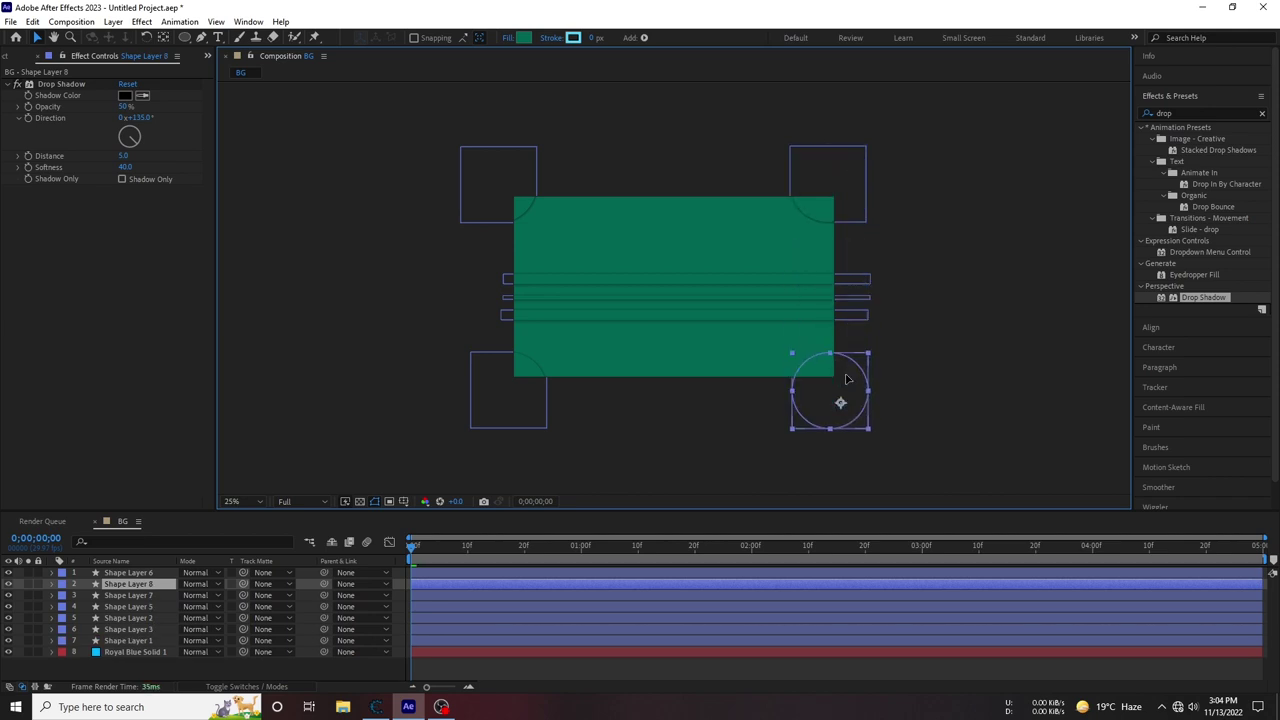
click(710, 448)
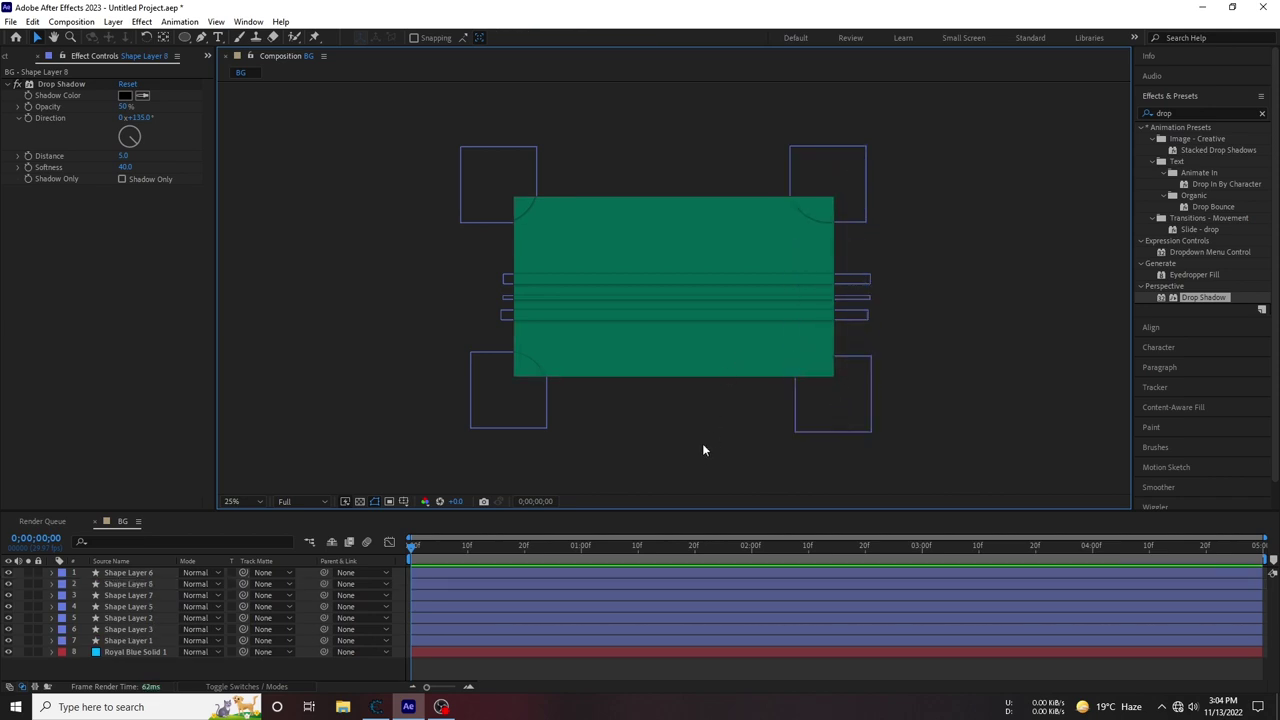
click(152, 584)
click(128, 573)
click(128, 595)
Select the four circle layers and add starting Position keyframes to them
click(143, 575)
ctrl+click(143, 584)
ctrl+click(138, 597)
shift+click(142, 618)
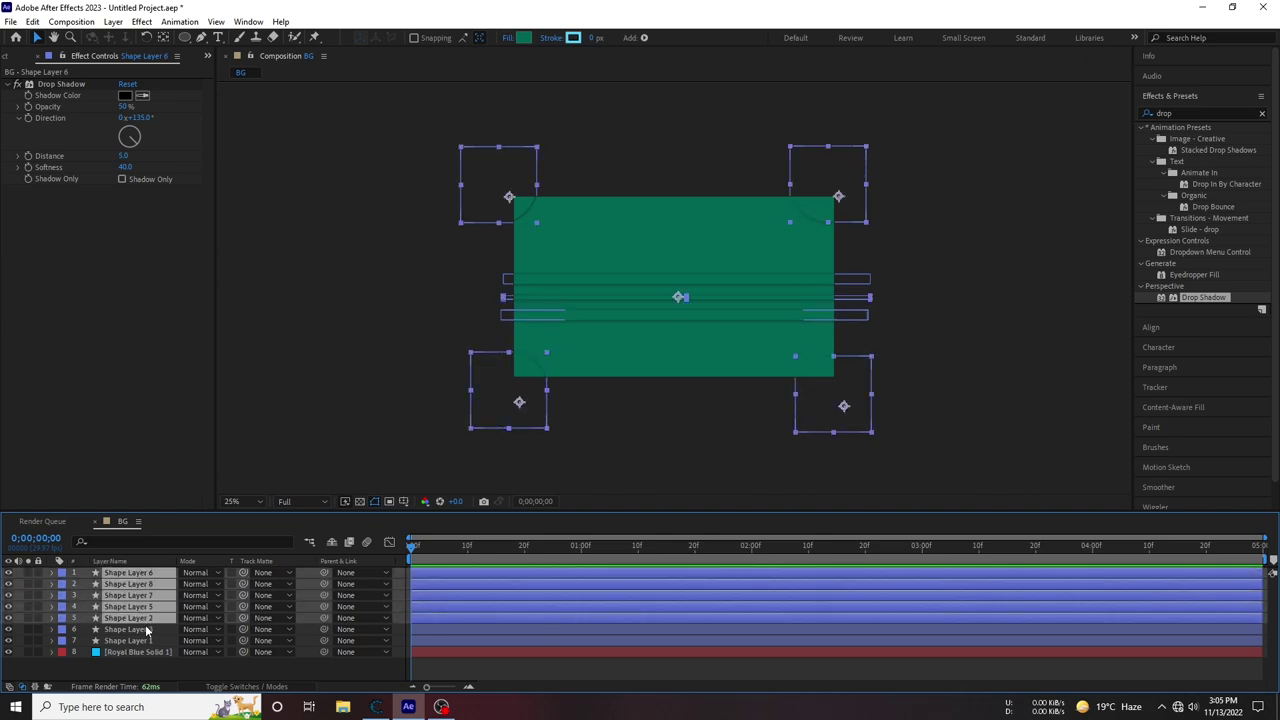
ctrl+click(151, 620)
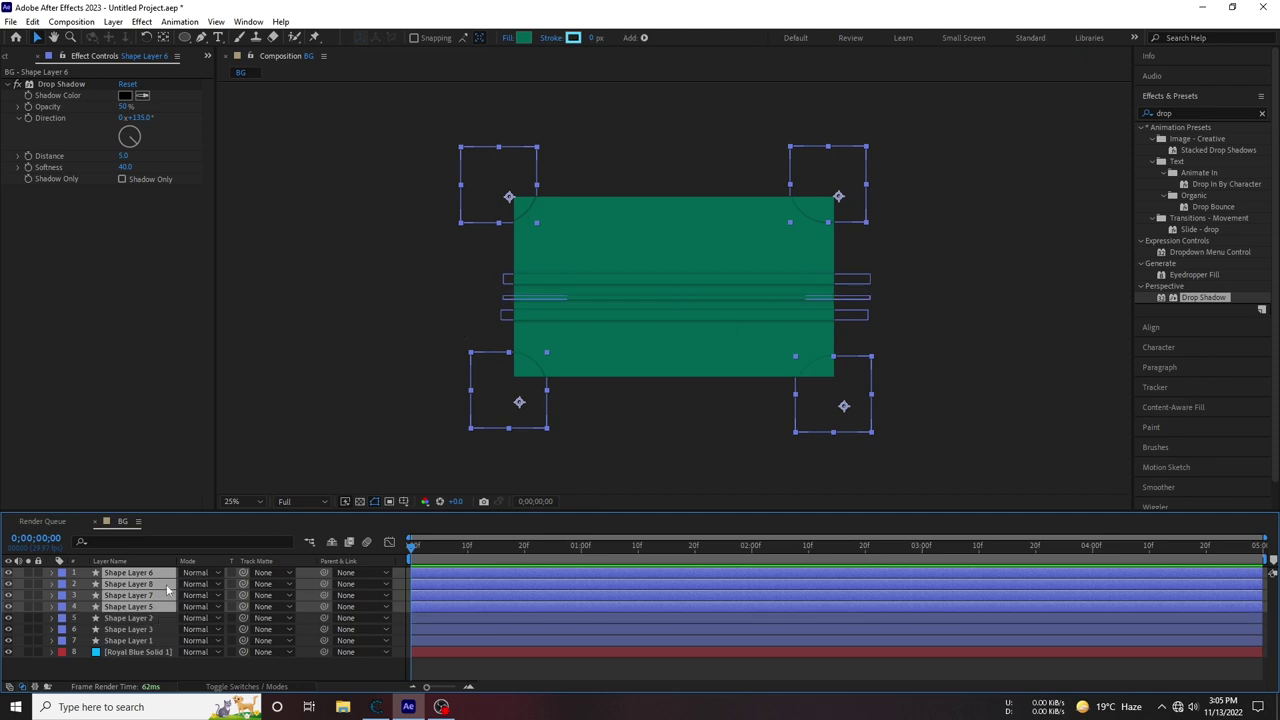
key(alt+shift+p)
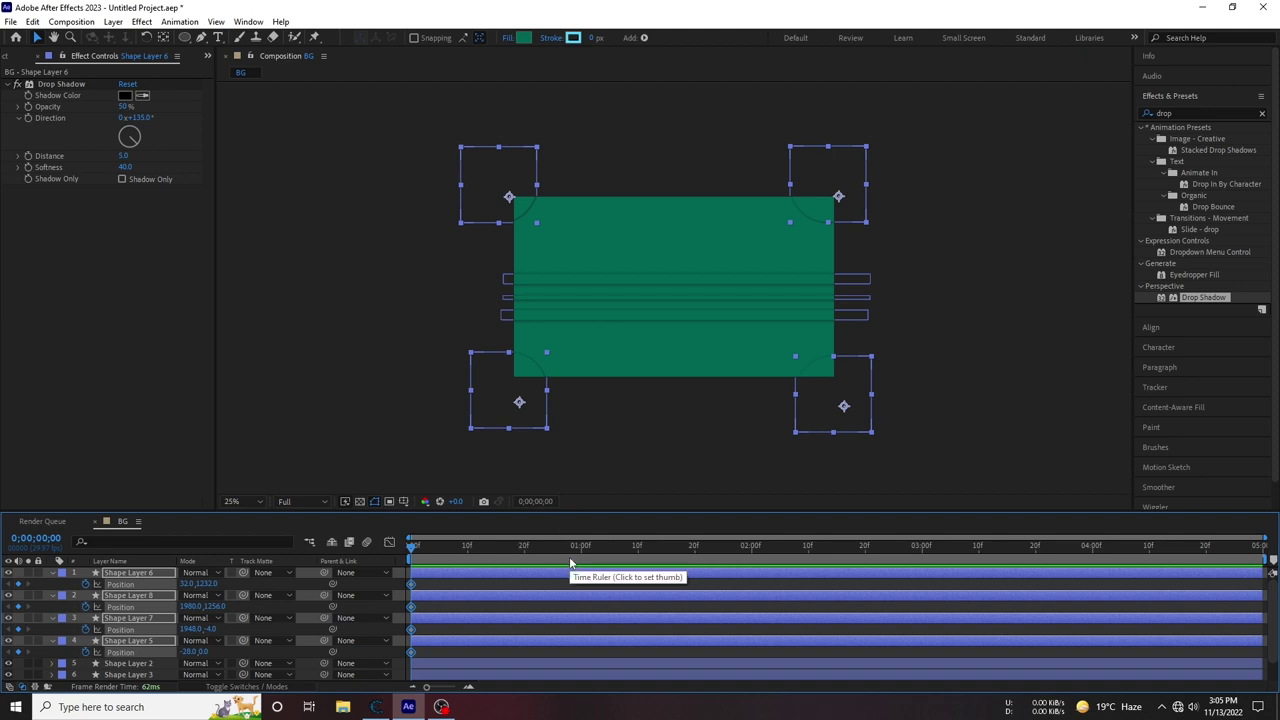
Adjust the lower-left circle's start, then at 0;00;02;11 slide it inward onto its corner
drag(519, 403, 514, 410)
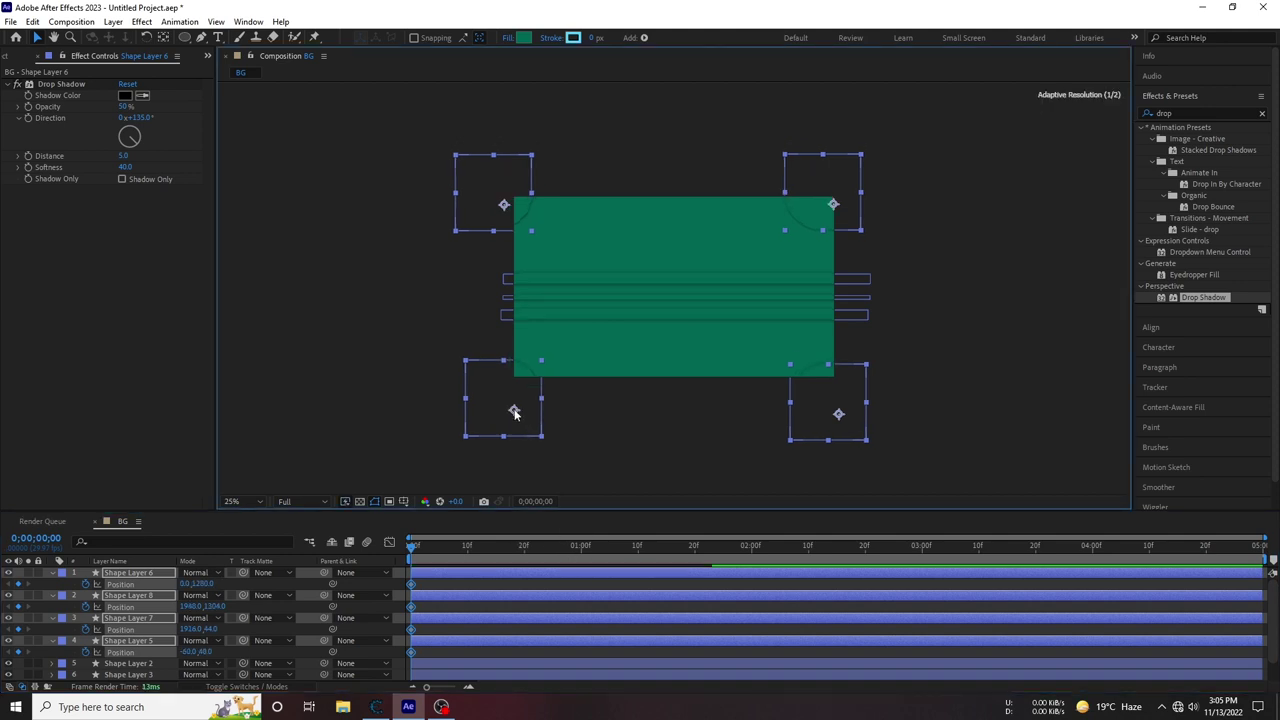
key(ctrl+z)
click(128, 572)
drag(514, 400, 487, 411)
click(813, 546)
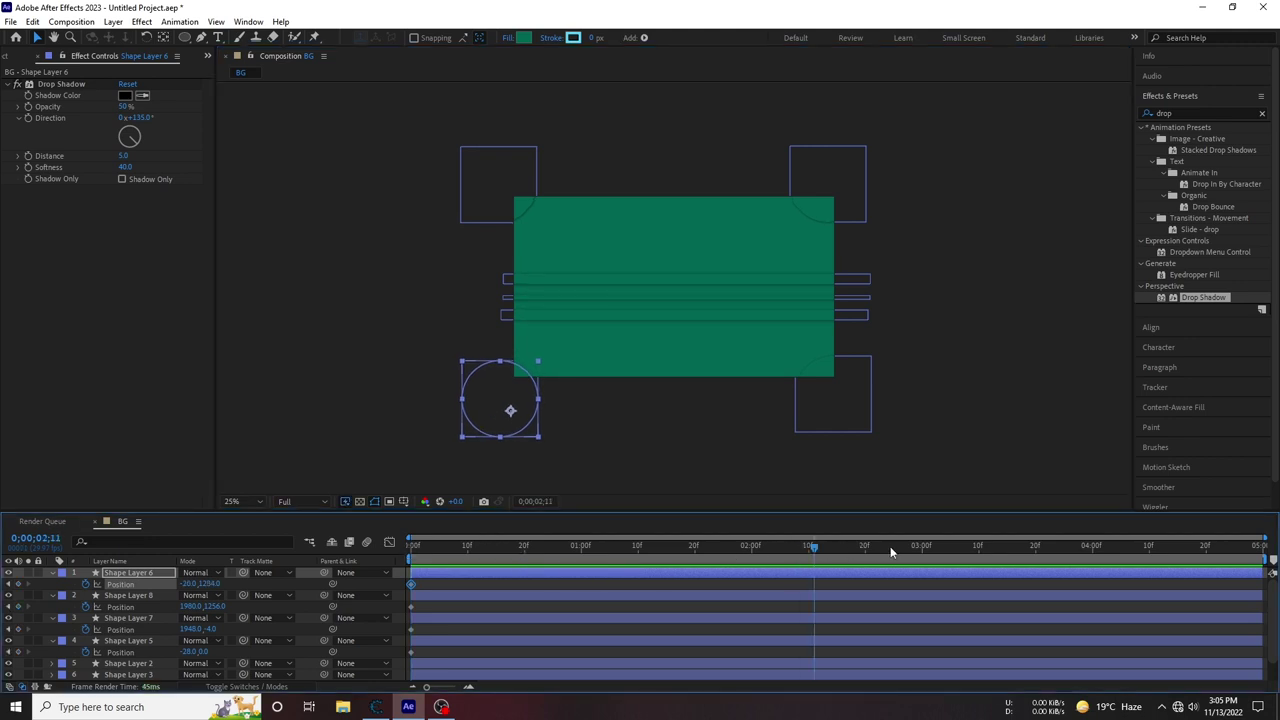
drag(510, 411, 532, 380)
Slide the bottom-right, top-right and top-left circles inward onto their corners and preview the motion
click(396, 417)
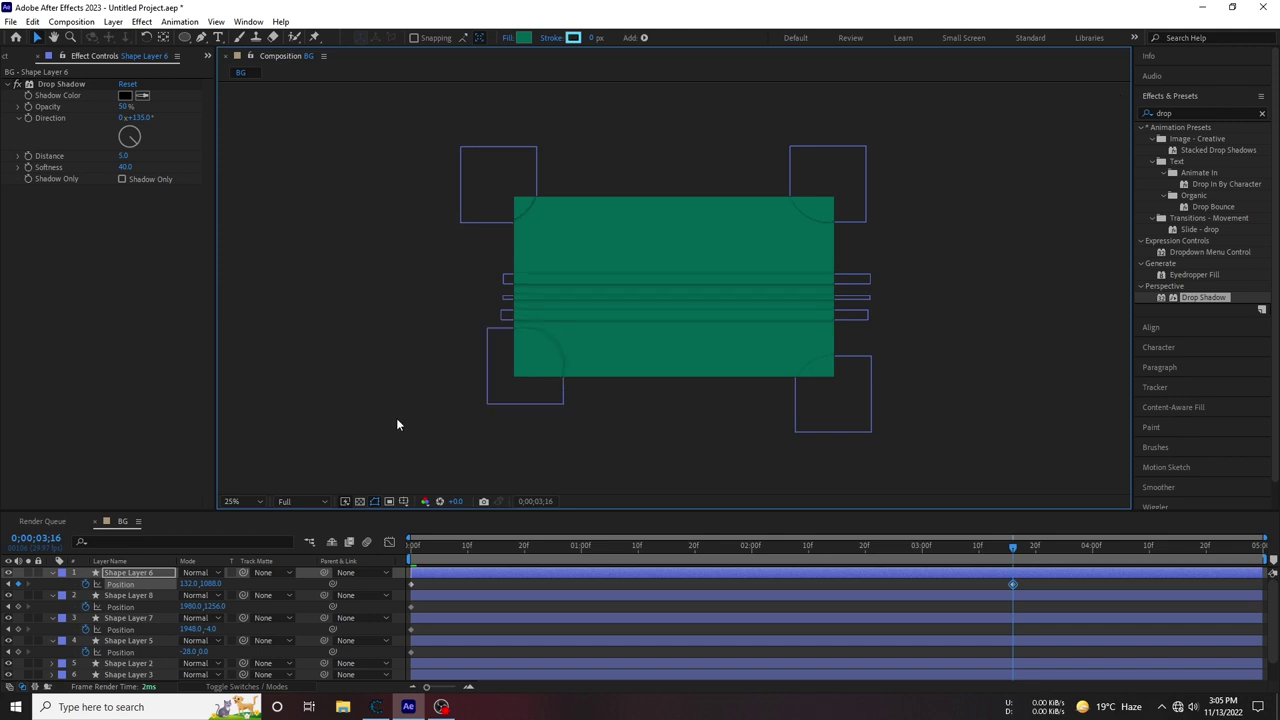
click(828, 380)
drag(846, 415, 829, 378)
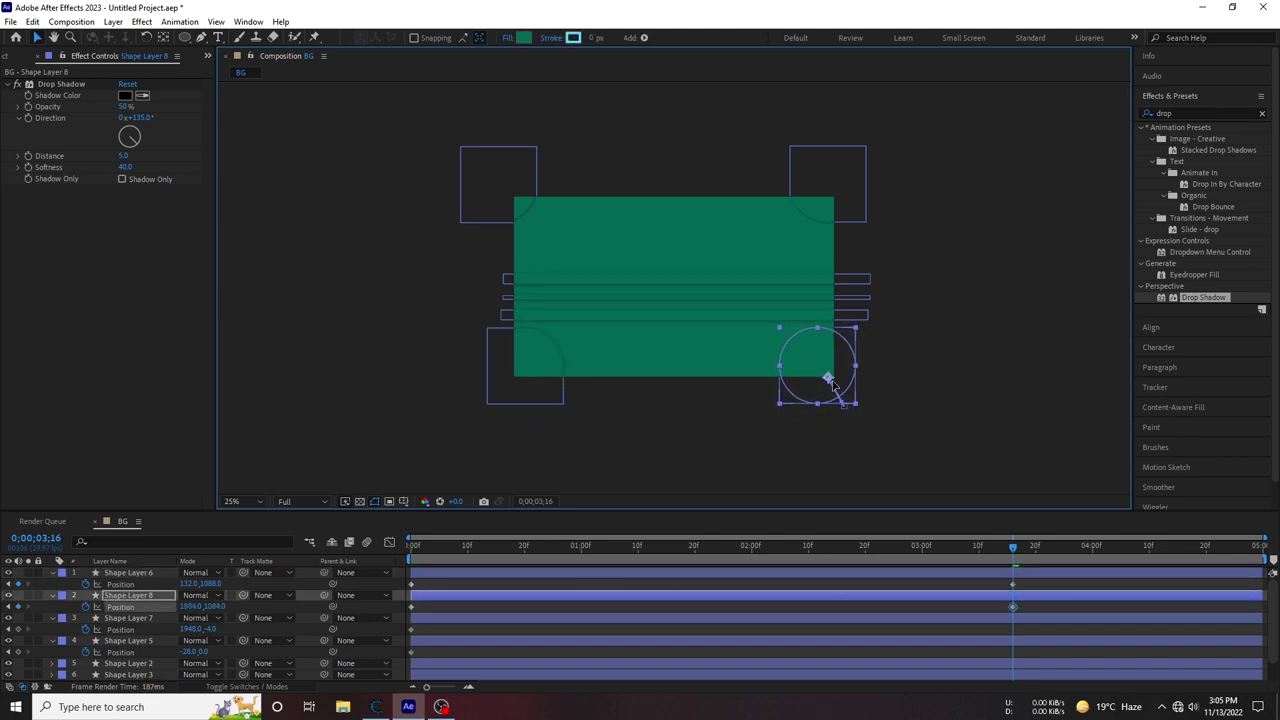
click(841, 165)
drag(841, 165, 829, 210)
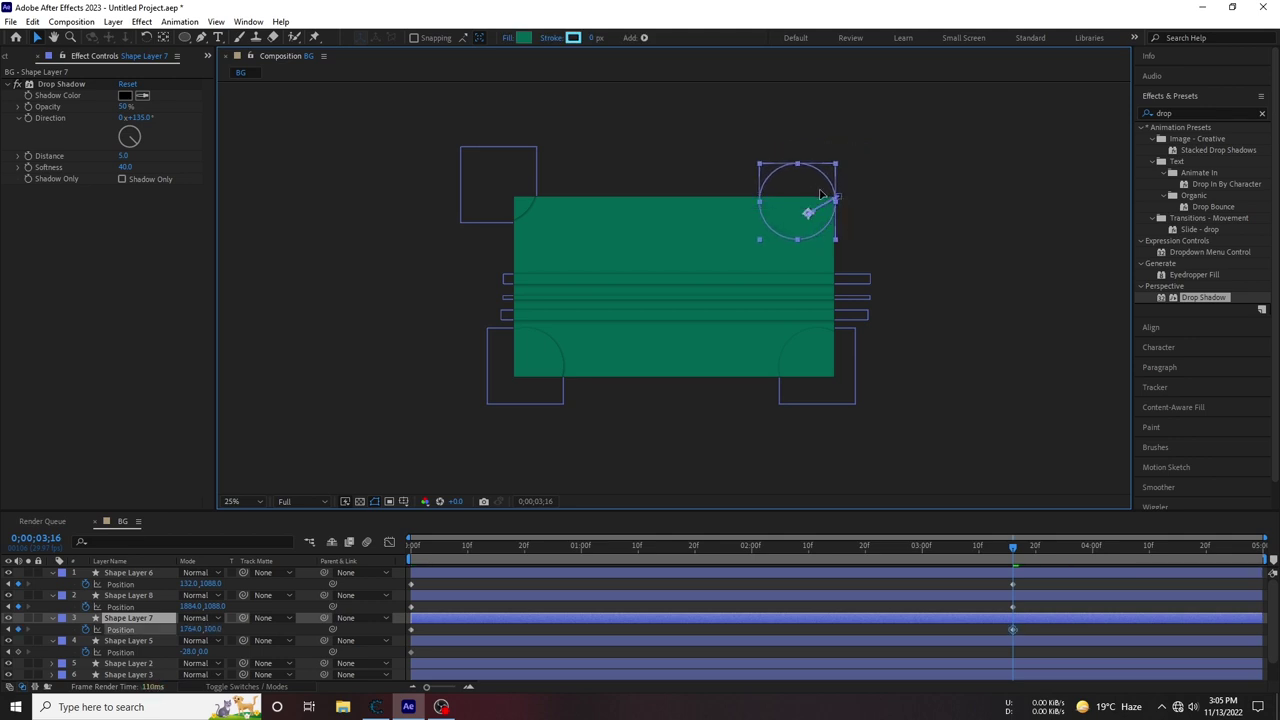
drag(832, 205, 820, 214)
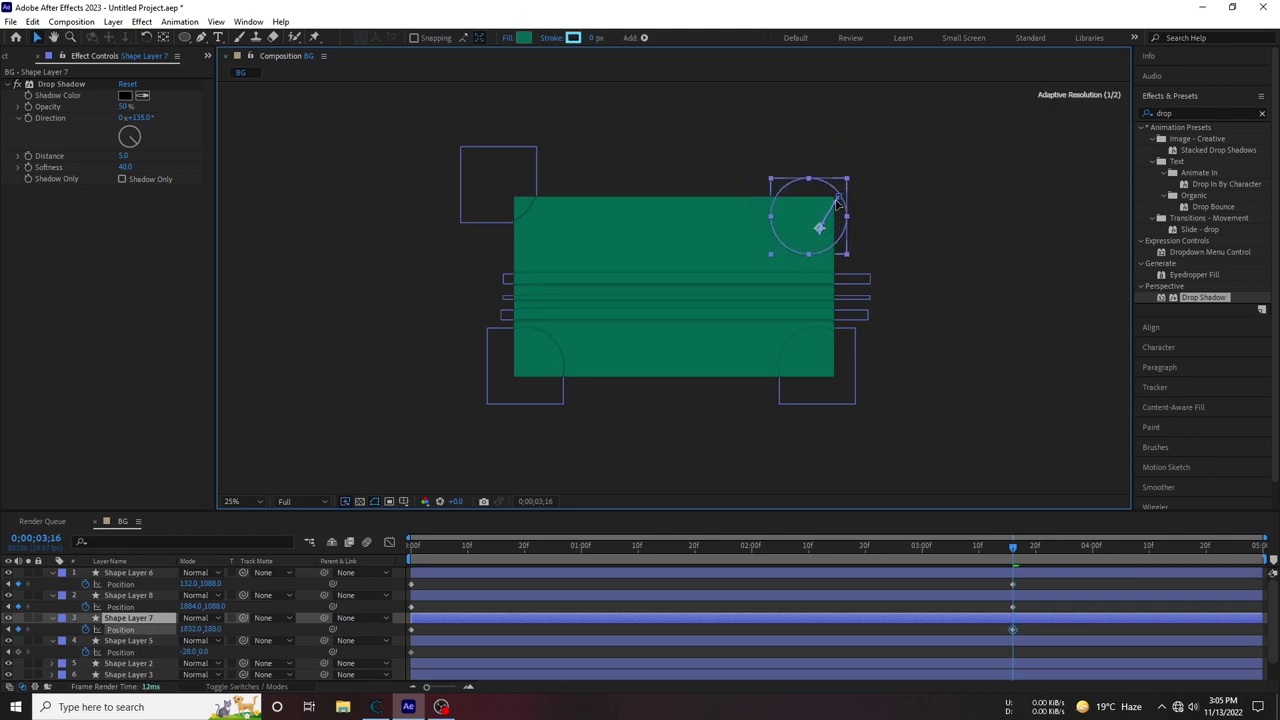
drag(495, 180, 545, 210)
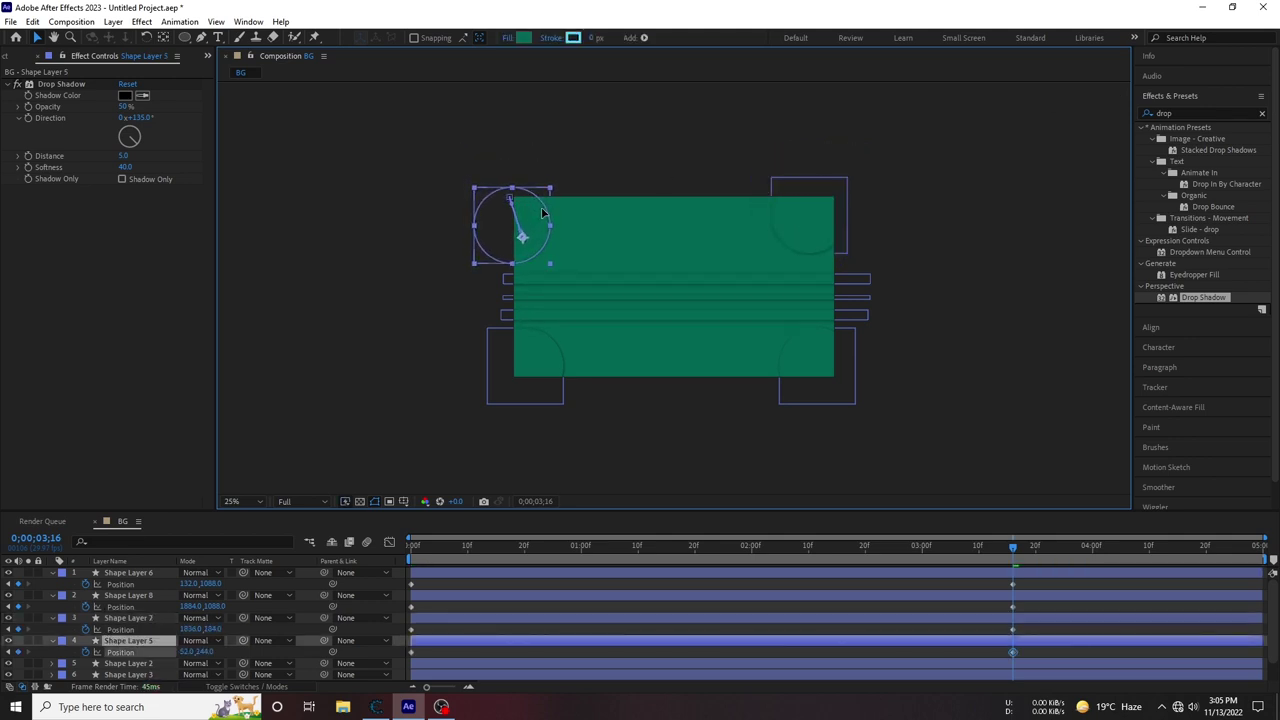
click(920, 132)
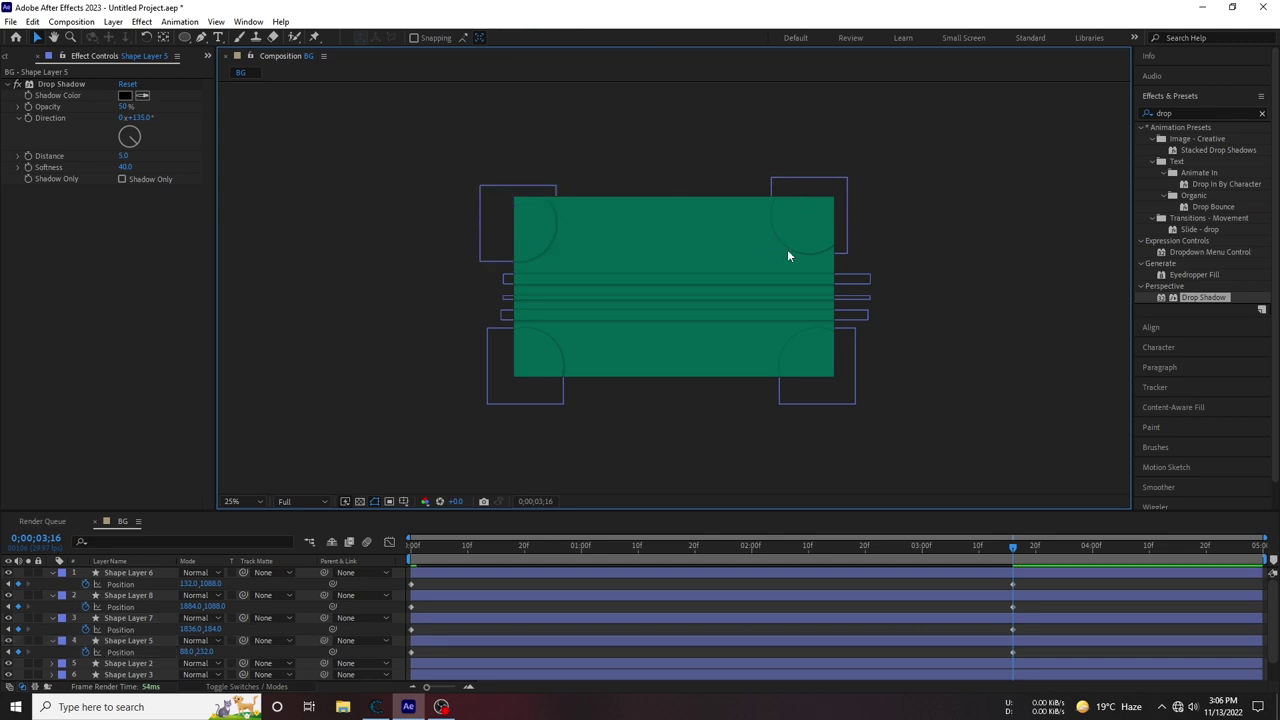
drag(728, 556, 672, 556)
key(space)
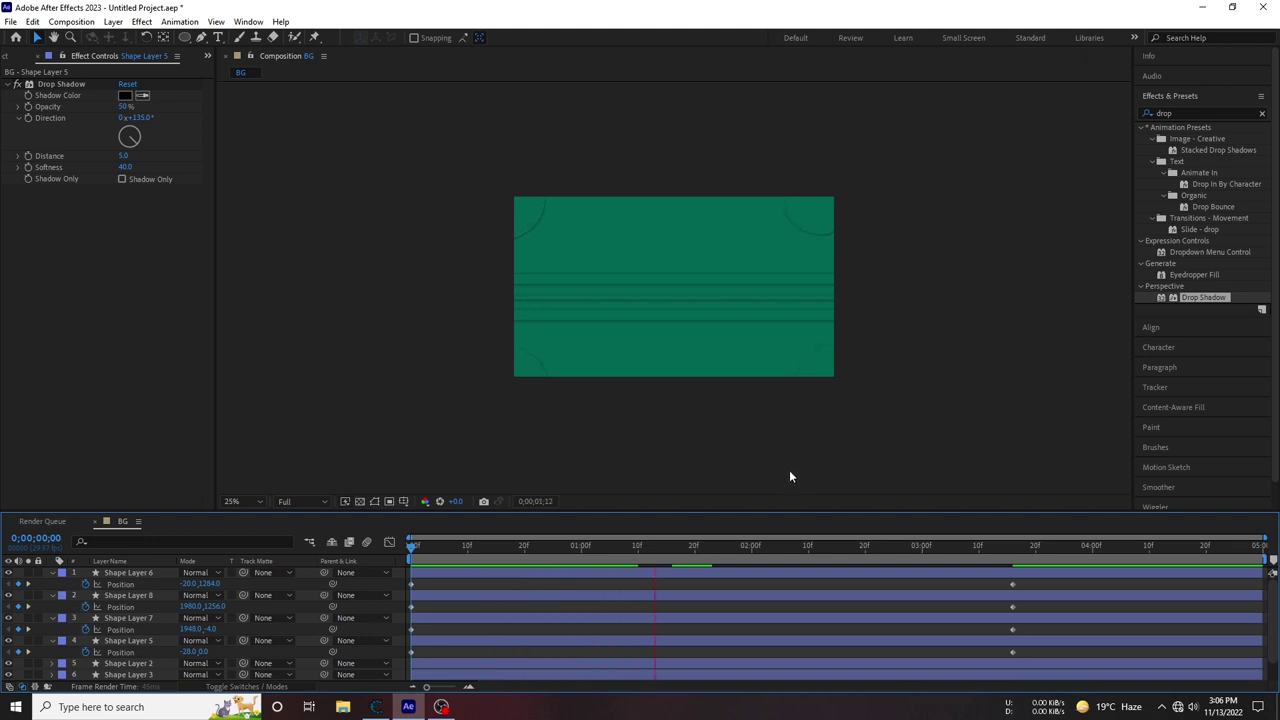
Select the corner circles' Position keyframes and show their speed curves in the Graph Editor
scroll(732, 337, up, 1)
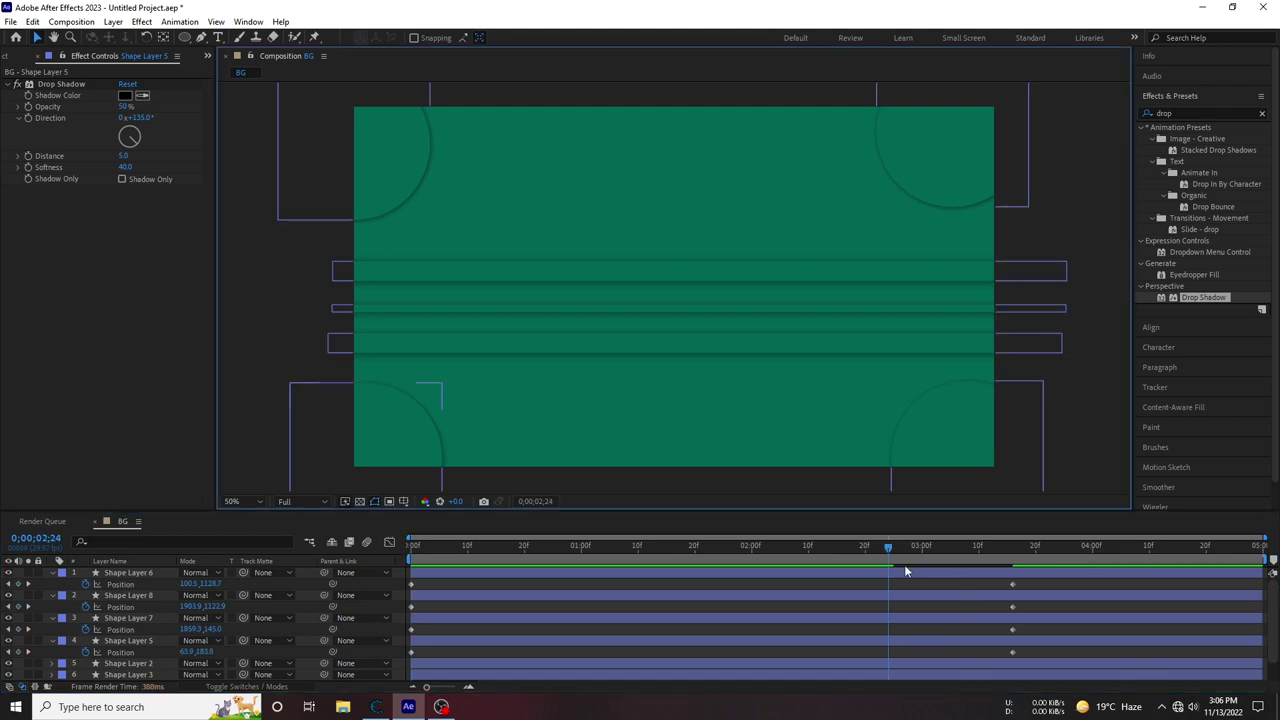
click(692, 564)
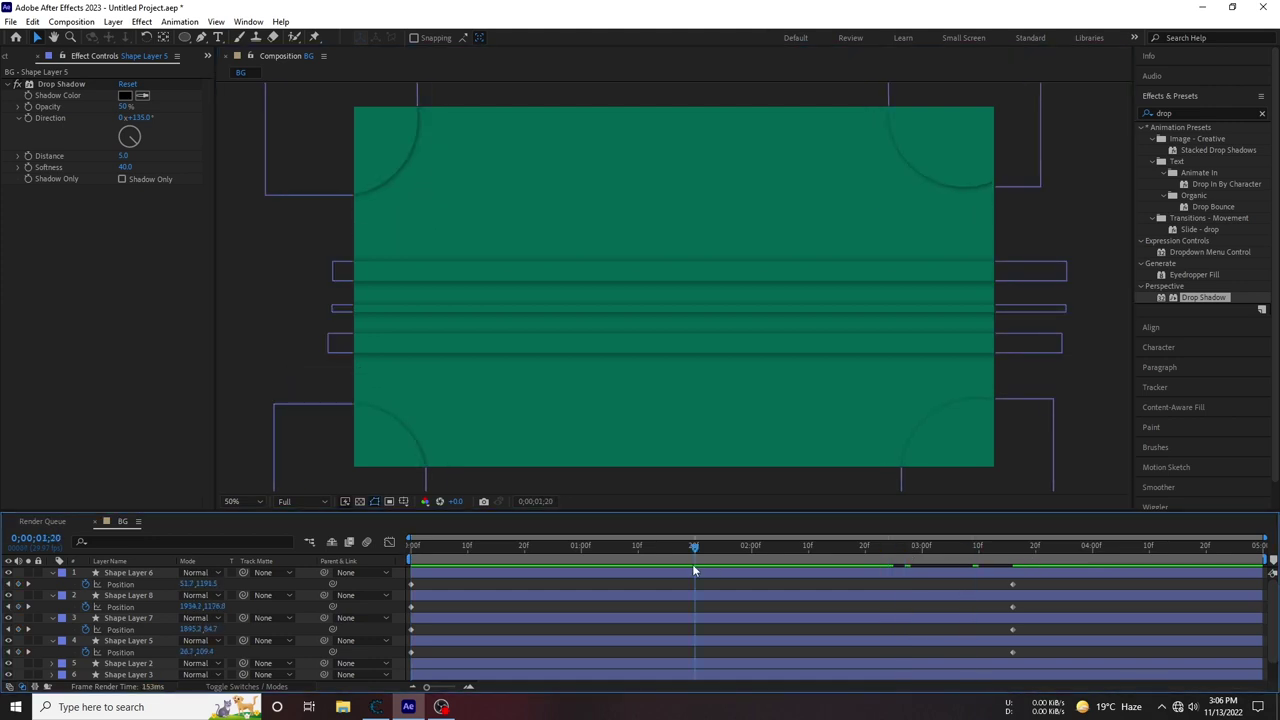
click(967, 548)
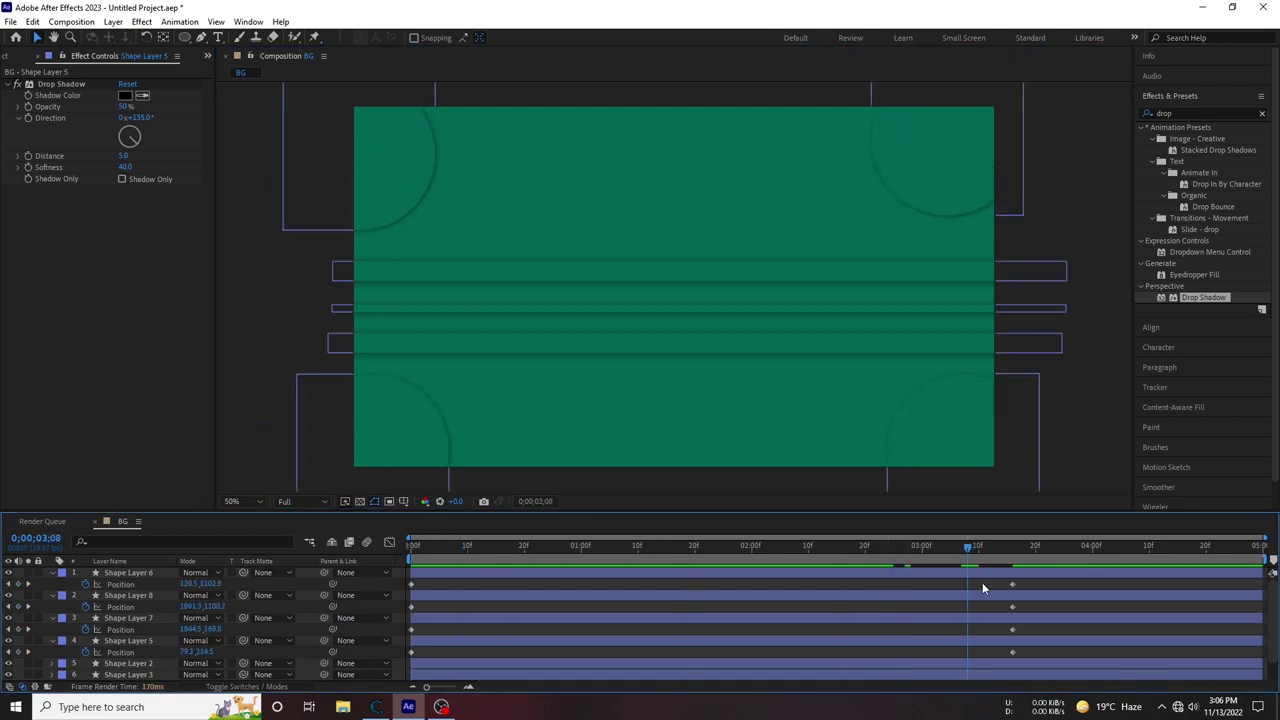
drag(1027, 585, 353, 672)
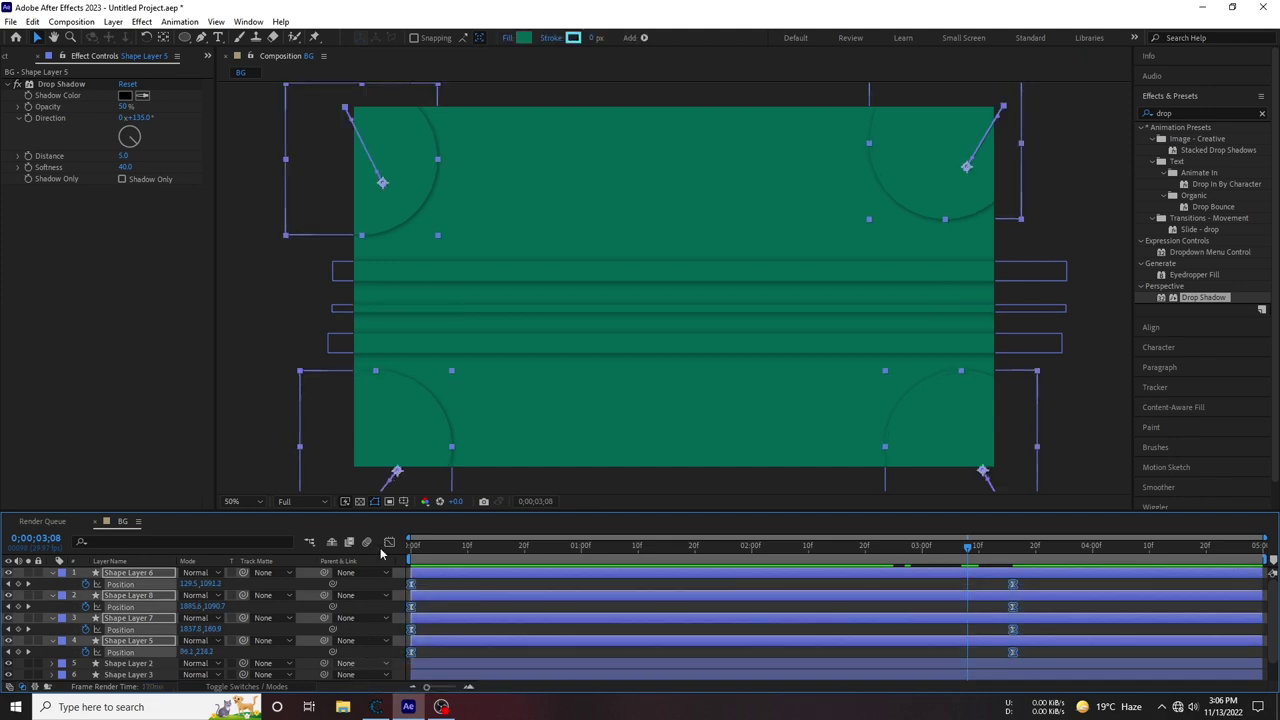
click(615, 548)
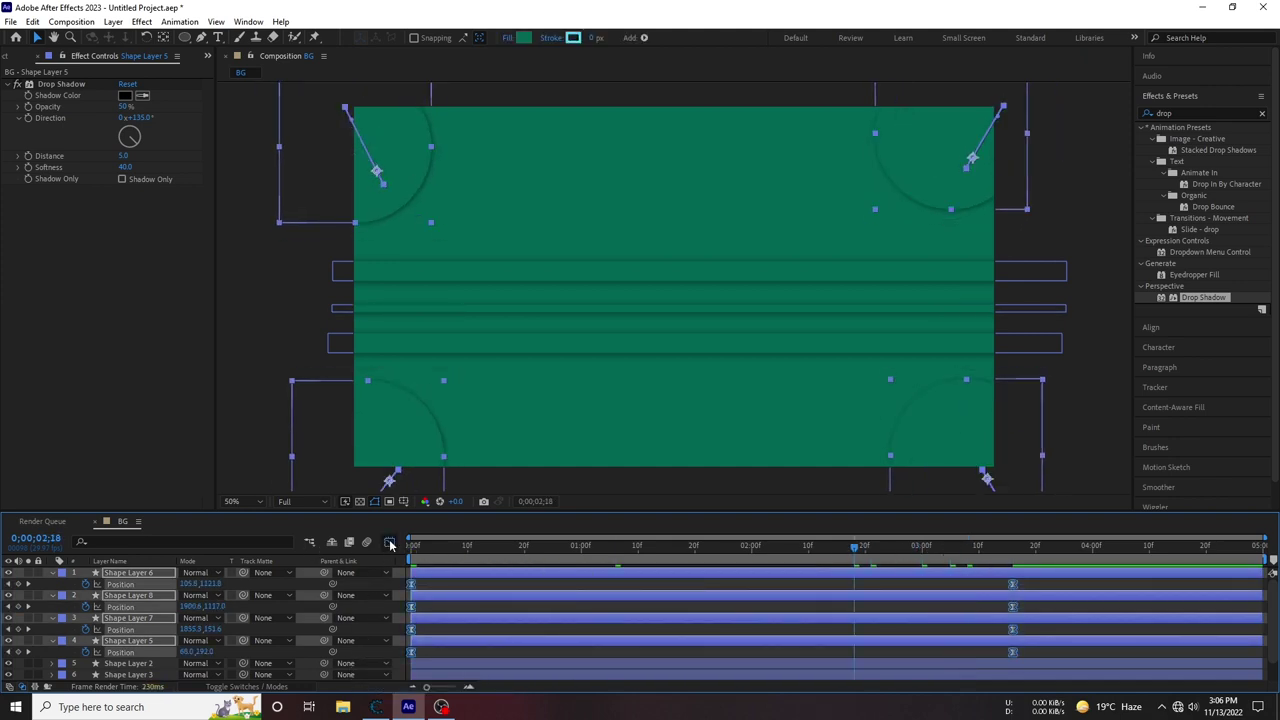
key(shift+F3)
Drag the influence handles so the speed peaks early and eases slowly into the end keyframe
drag(912, 649, 510, 657)
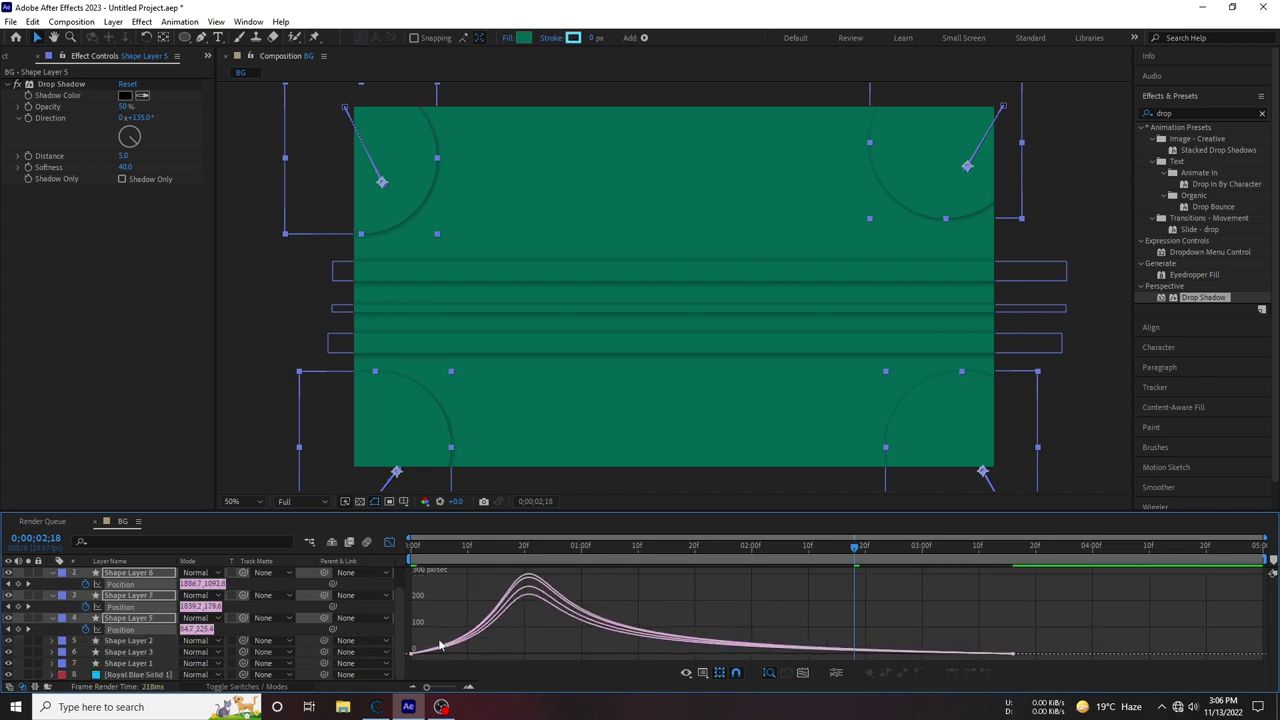
drag(442, 647, 430, 652)
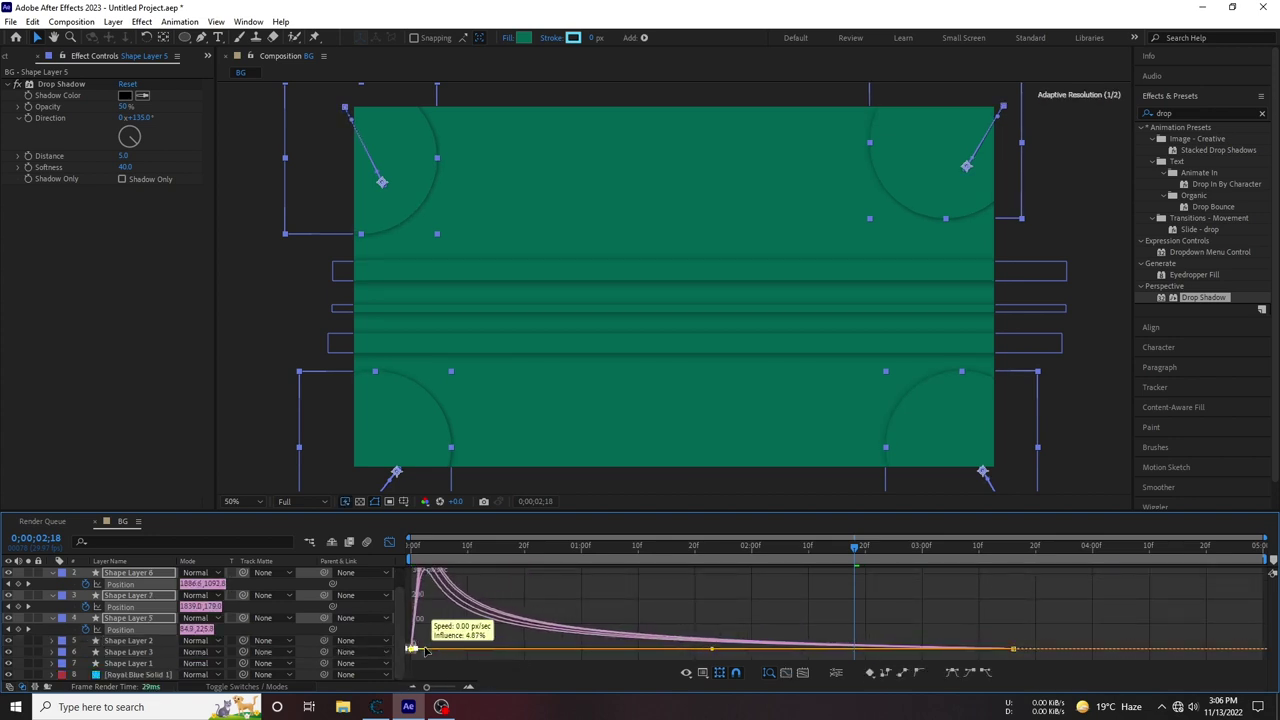
key(Home)
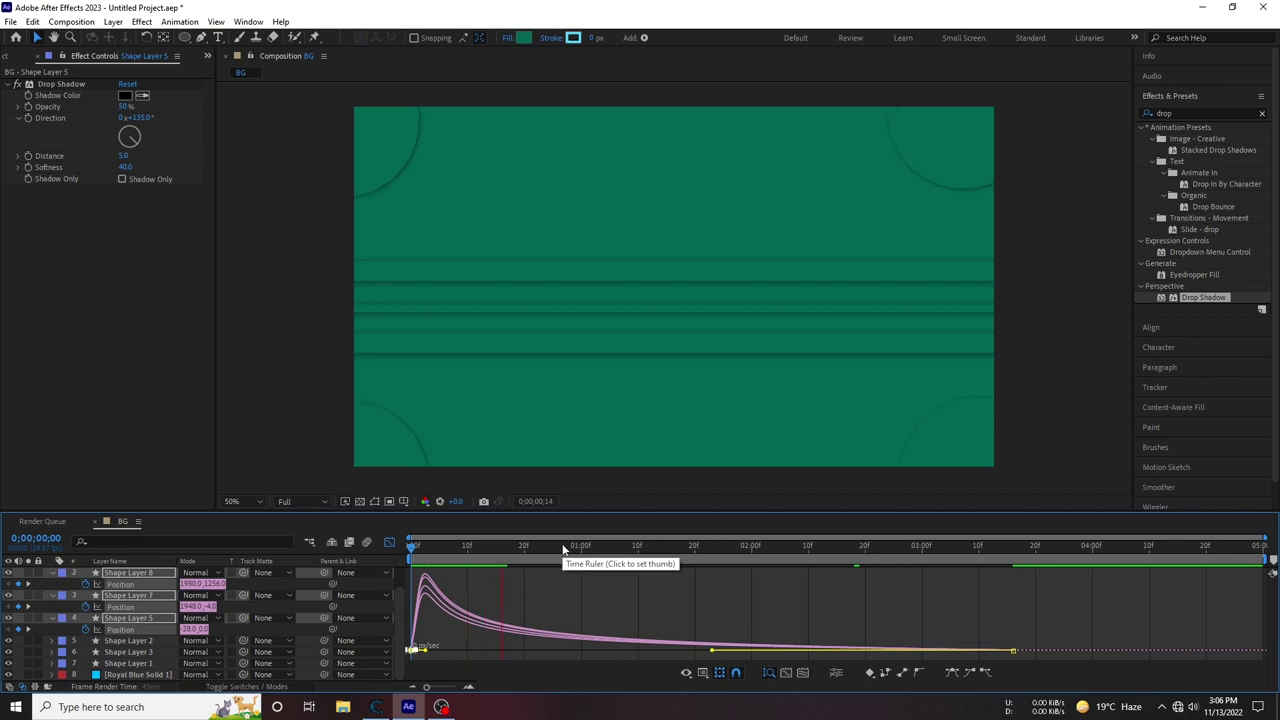
key(space)
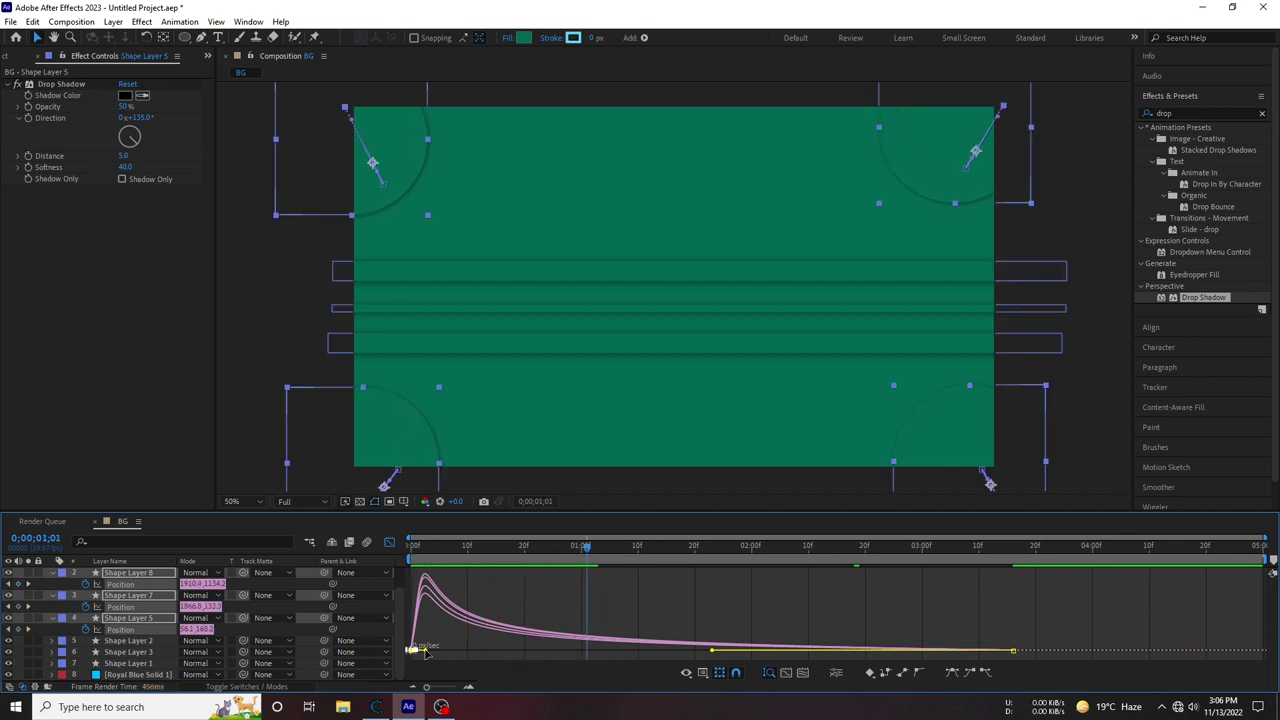
drag(420, 650, 421, 654)
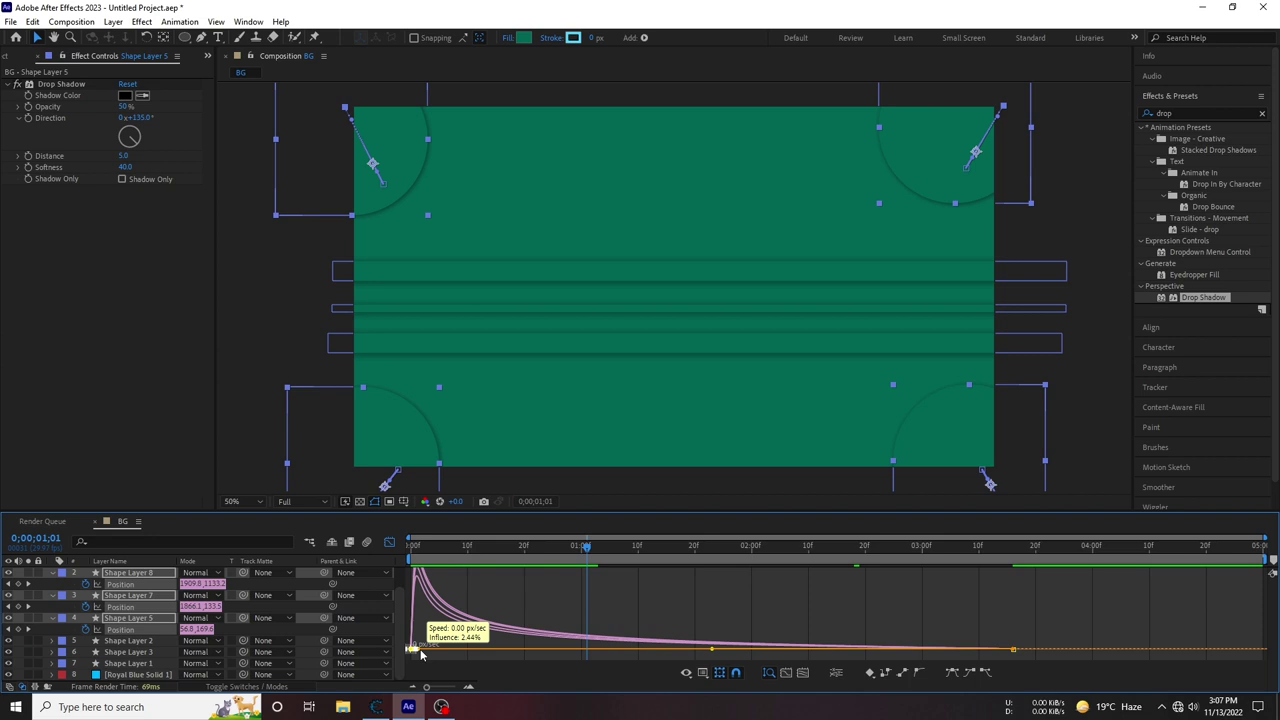
Preview the eased animation from the first frame at 25% zoom and Quarter resolution
key(Page_Down)
key(Page_Down)
key(comma)
click(610, 400)
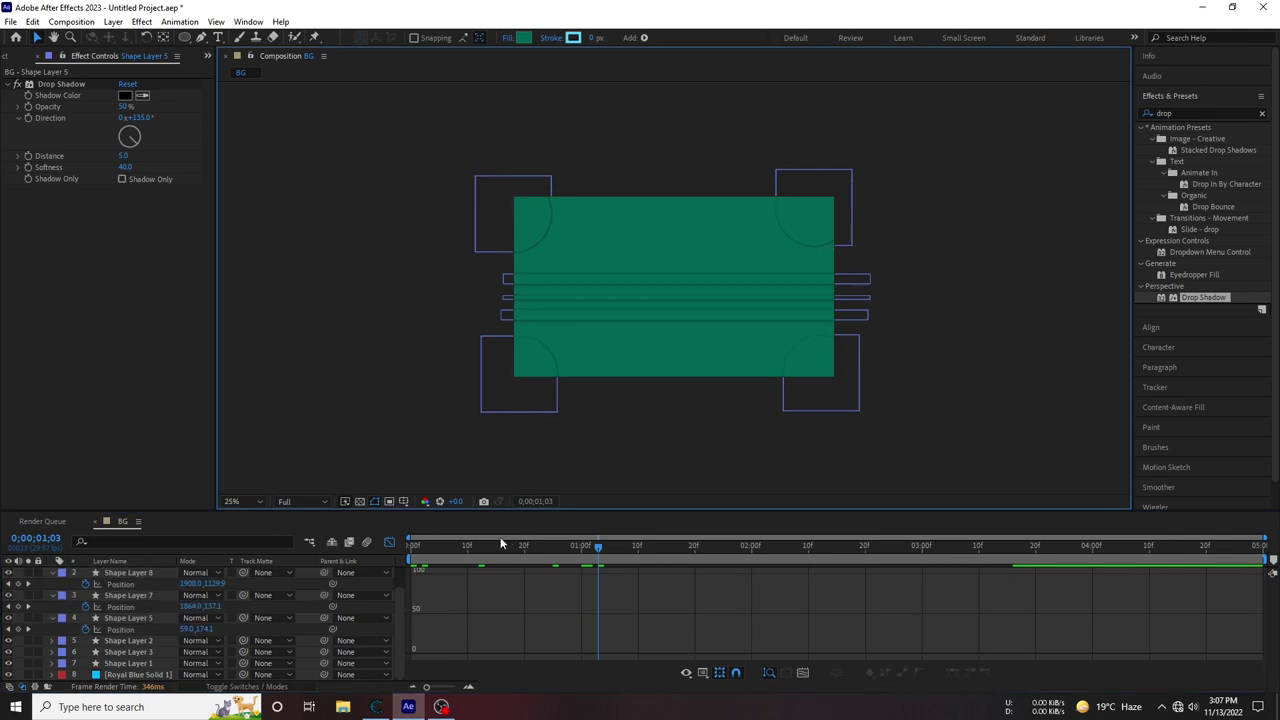
click(295, 501)
click(300, 525)
key(Home)
key(space)
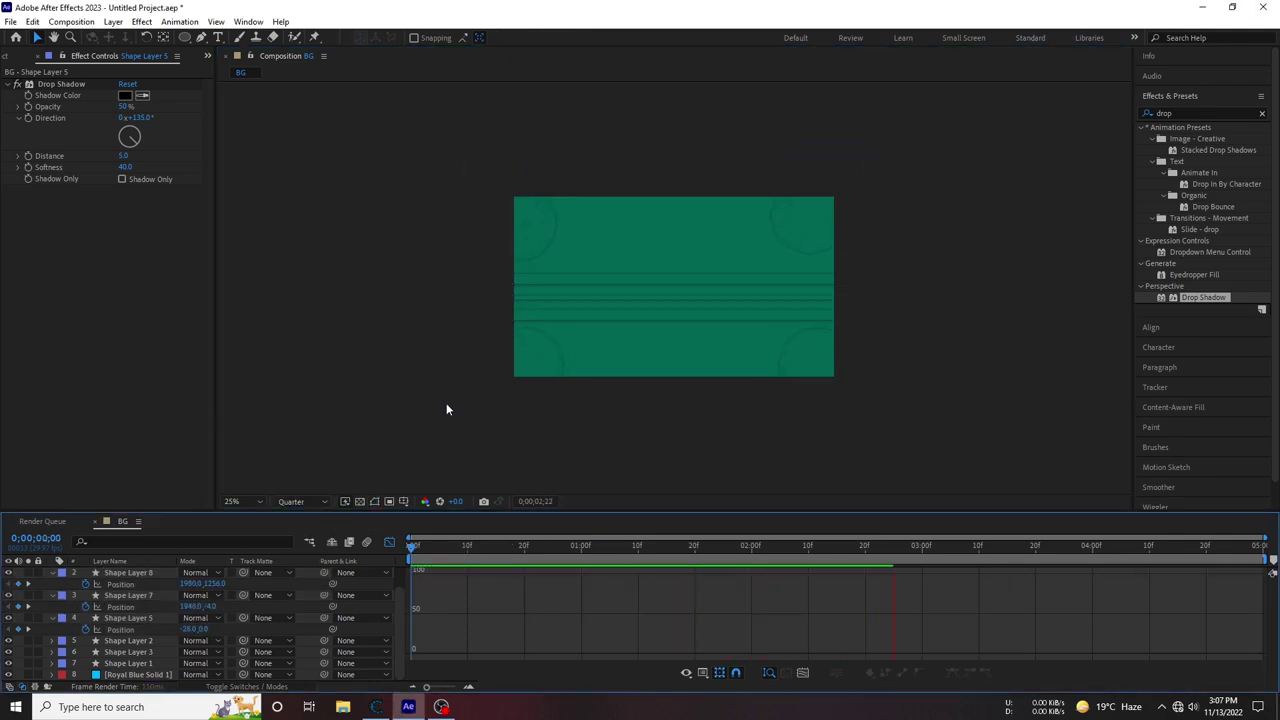
key(space)
Preview the animation again and collapse corner circle Shape Layers 8, 7 and 5
click(390, 543)
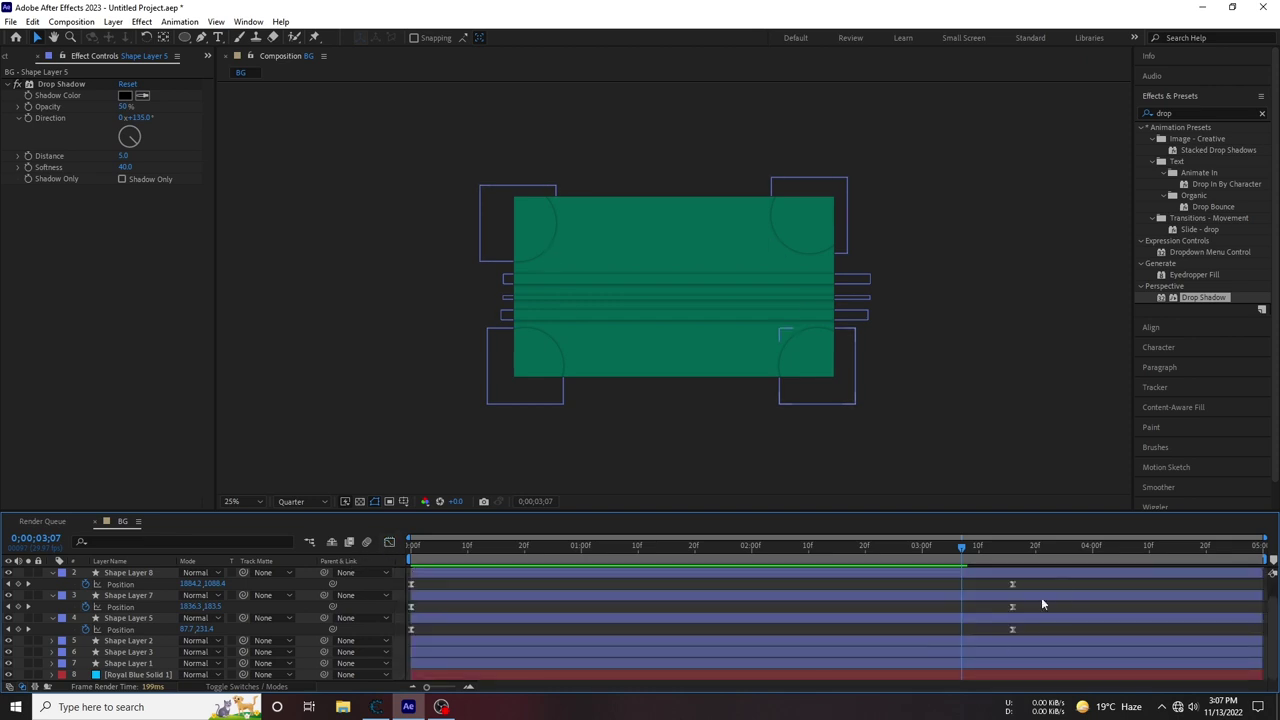
drag(1062, 590, 1020, 632)
key(space)
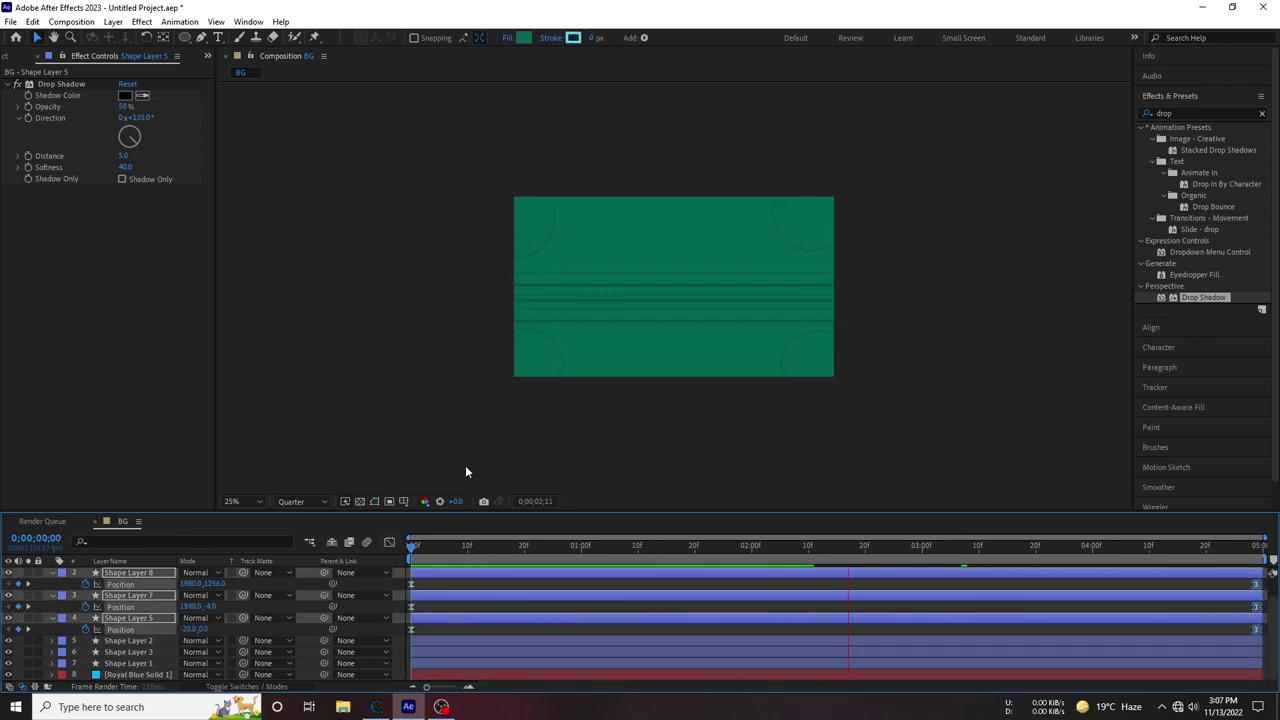
key(space)
click(52, 572)
click(53, 606)
click(53, 617)
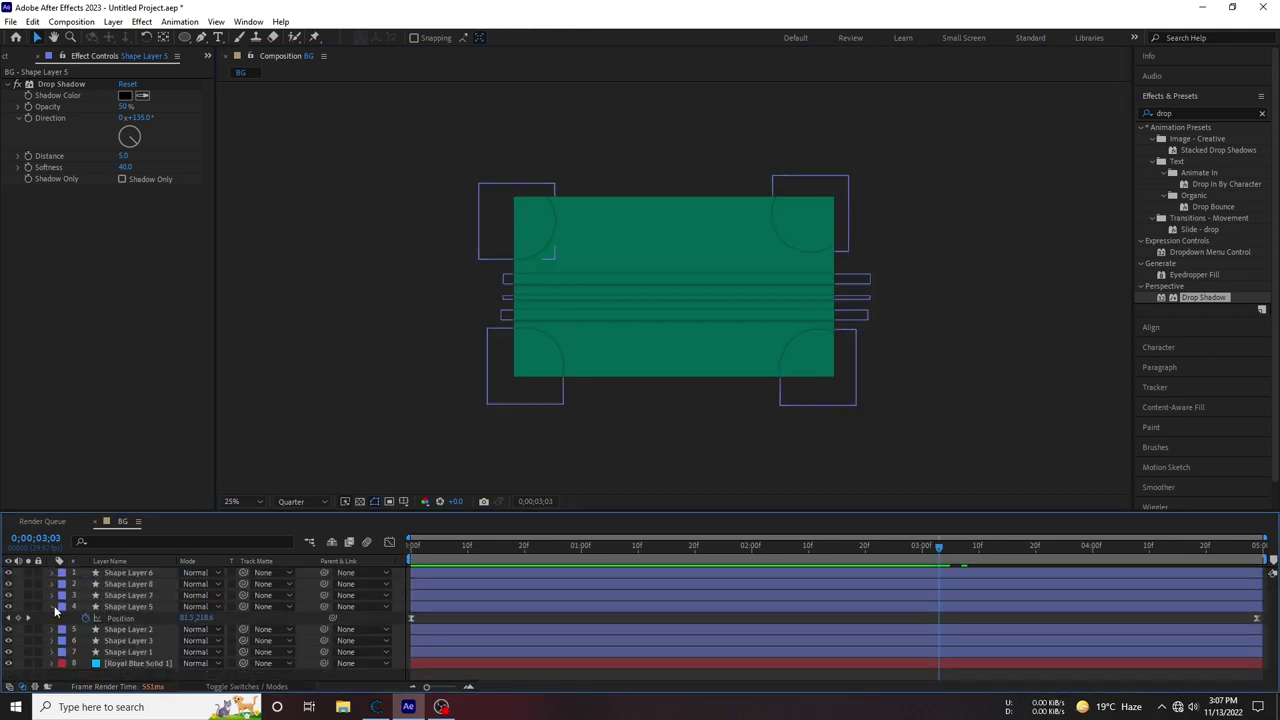
Set the Stroke 1 Line Cap of the lower bar, Shape Layer 3, to Round Cap
click(630, 313)
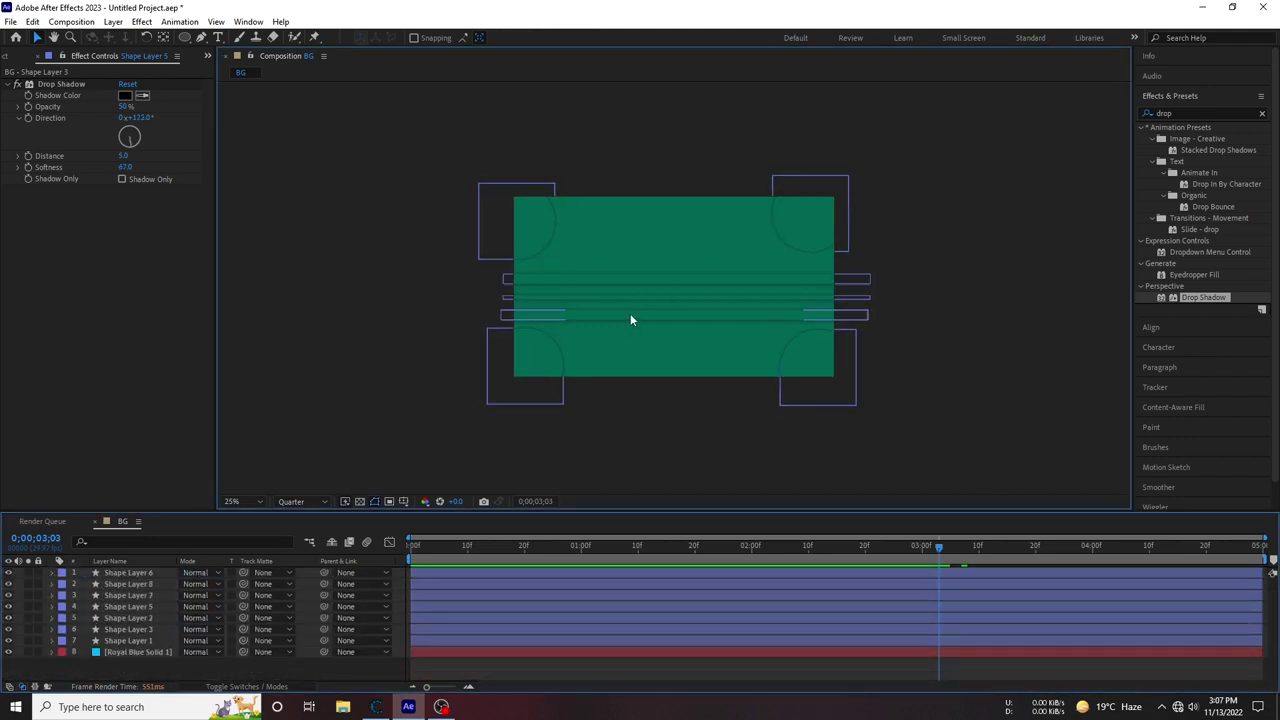
click(52, 629)
click(75, 651)
scroll(174, 655, down, 1)
click(86, 641)
click(90, 641)
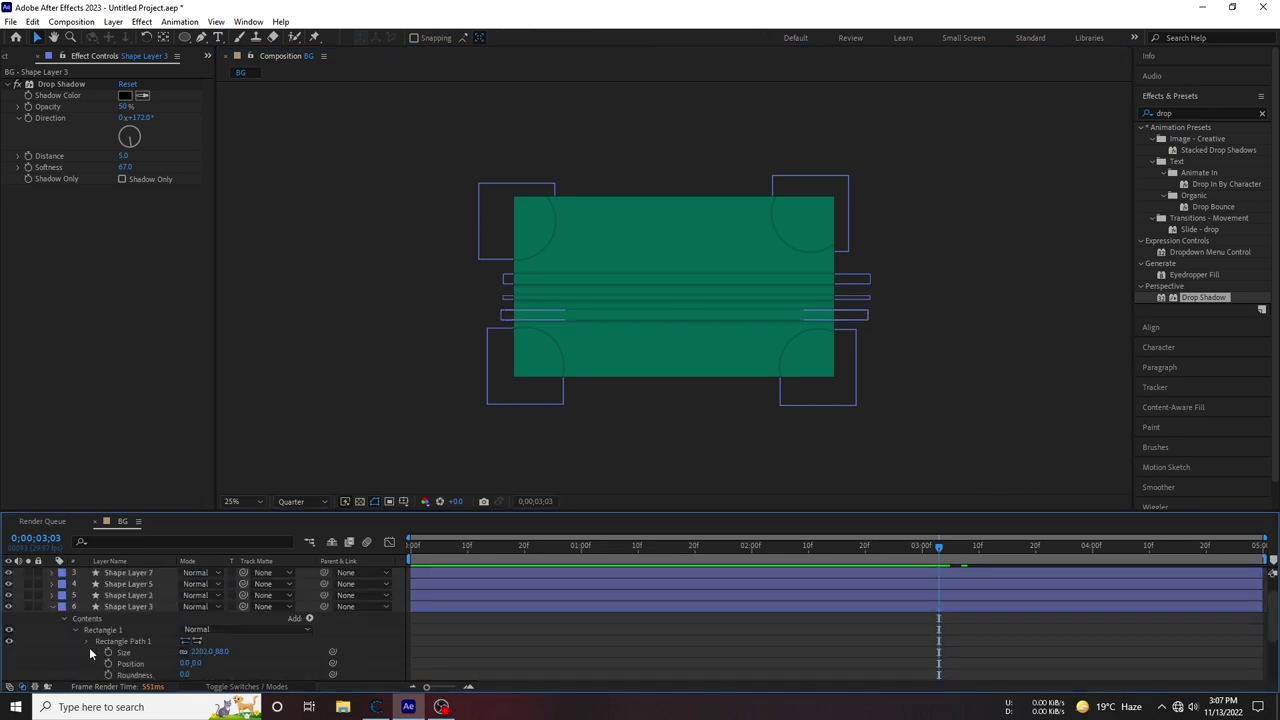
scroll(87, 651, down, 5)
click(245, 629)
click(205, 660)
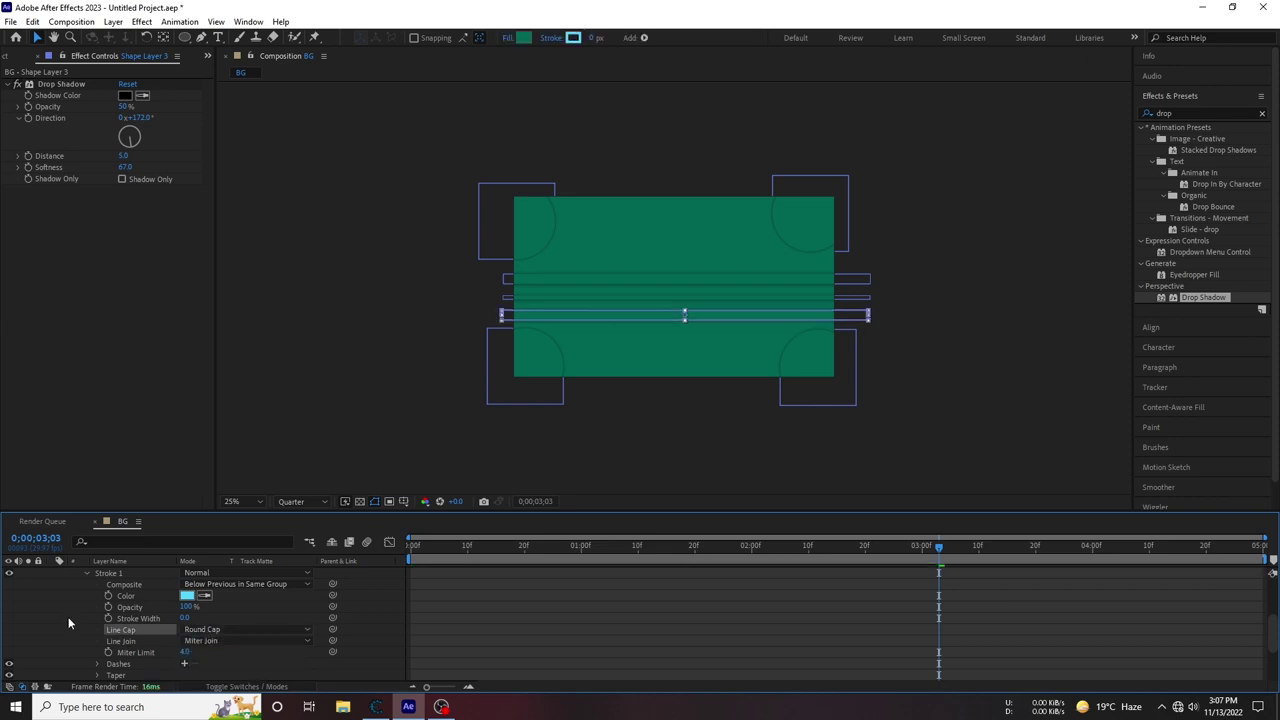
scroll(80, 640, up, 5)
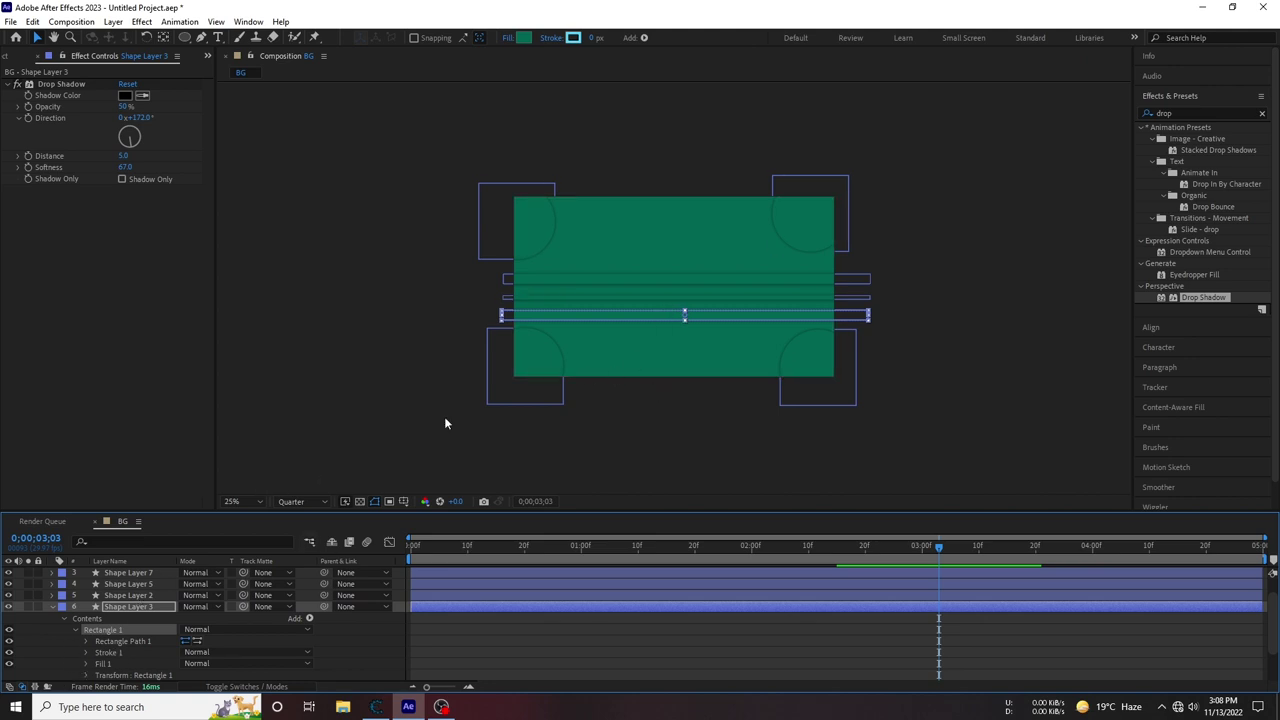
click(53, 607)
Give the upper bar, Shape Layer 1, a Round Cap line cap
click(680, 278)
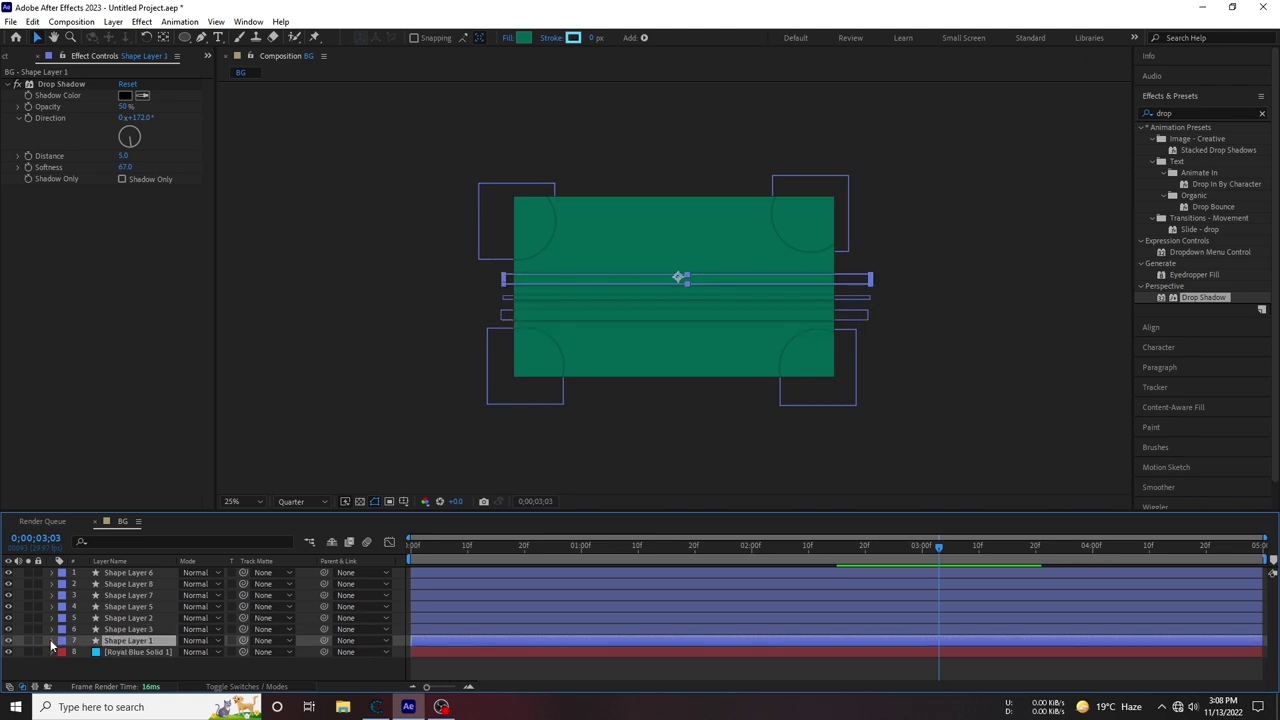
scroll(74, 656, down, 1)
click(74, 653)
scroll(87, 652, down, 6)
click(205, 629)
click(210, 656)
click(87, 573)
click(73, 595)
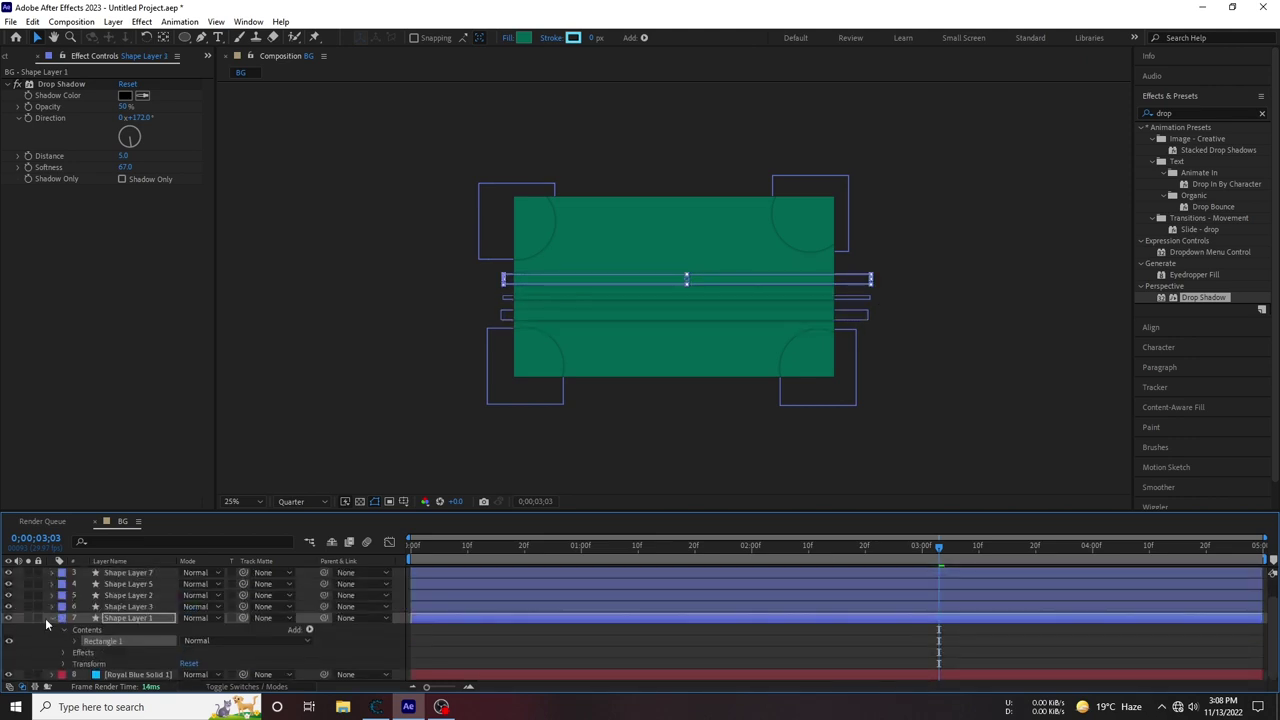
click(50, 620)
Give the middle bar, Shape Layer 2, a Round Cap line cap
click(575, 297)
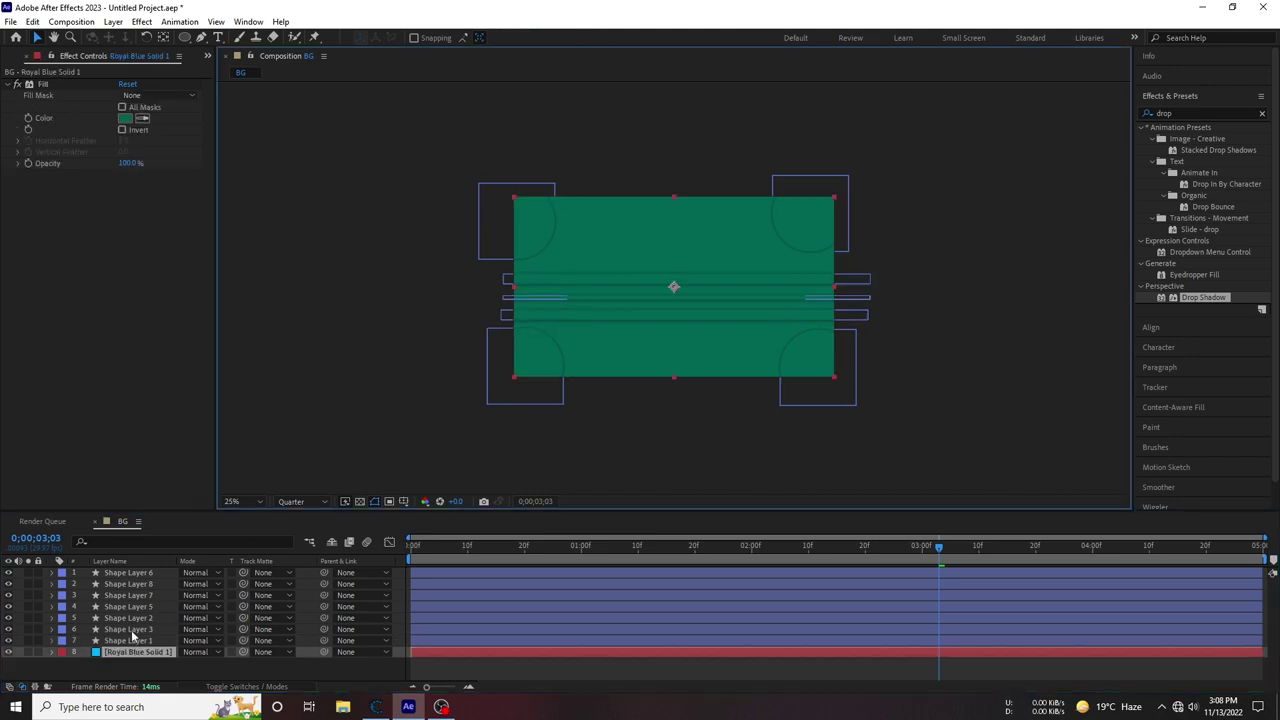
click(574, 297)
click(51, 618)
click(63, 630)
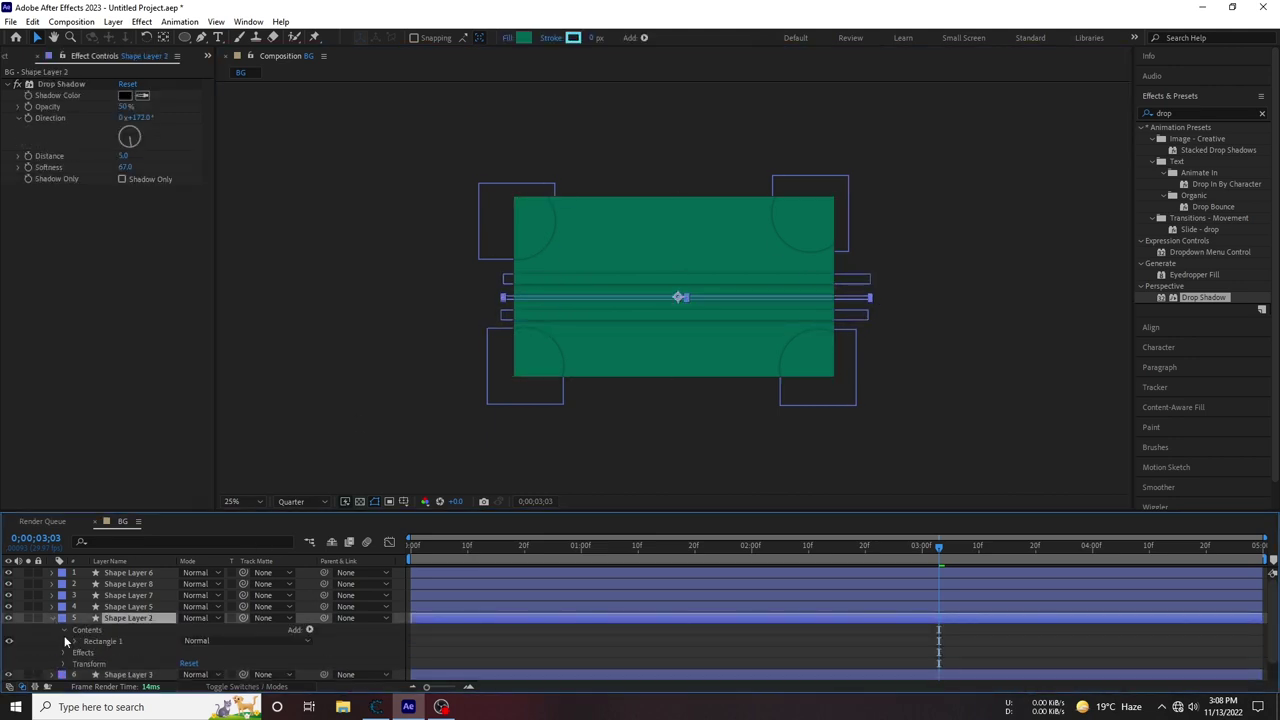
click(75, 642)
click(230, 629)
click(222, 658)
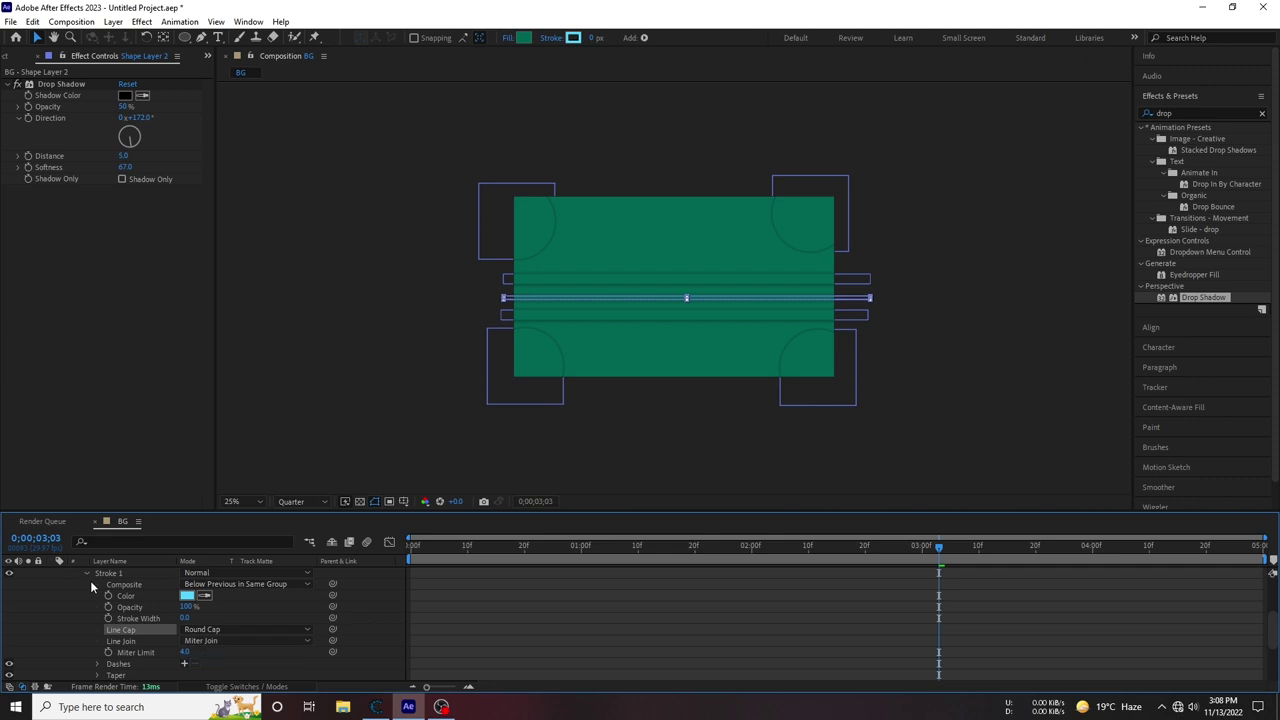
click(87, 573)
click(51, 618)
Add starting Position keyframes at 0;00;00;00 for Shape Layers 1, 2 and 3
click(131, 606)
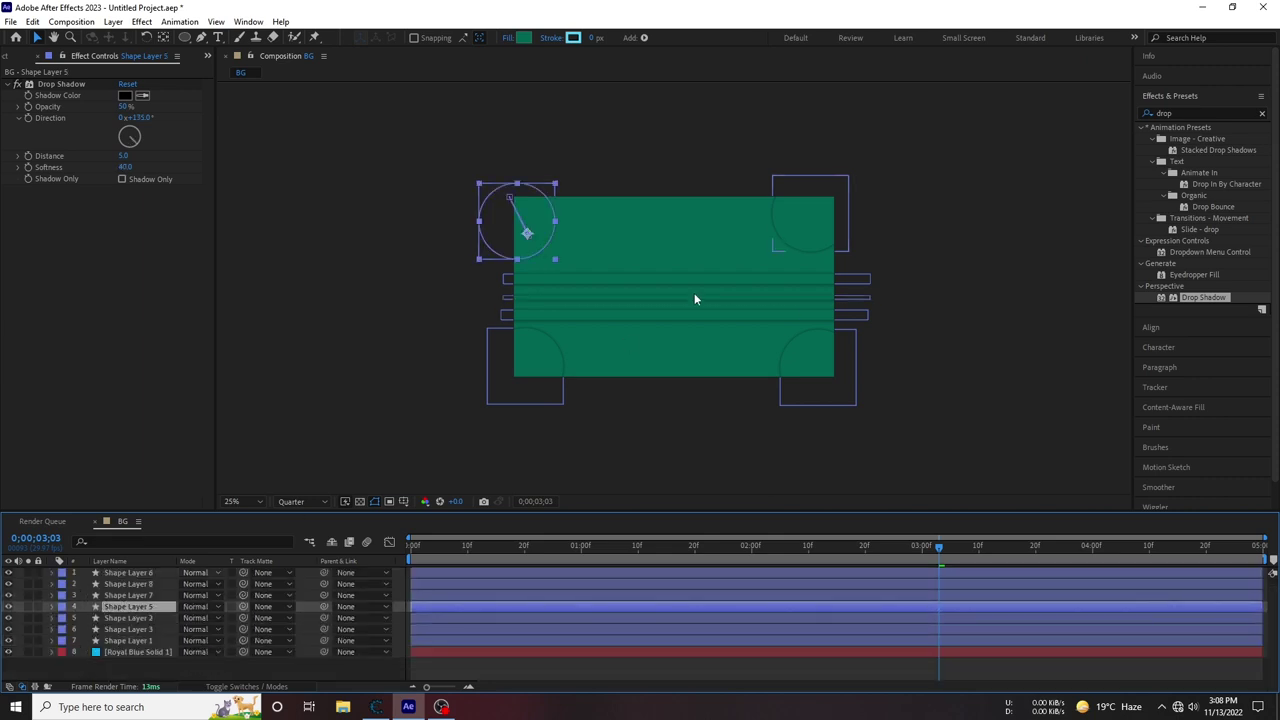
click(128, 585)
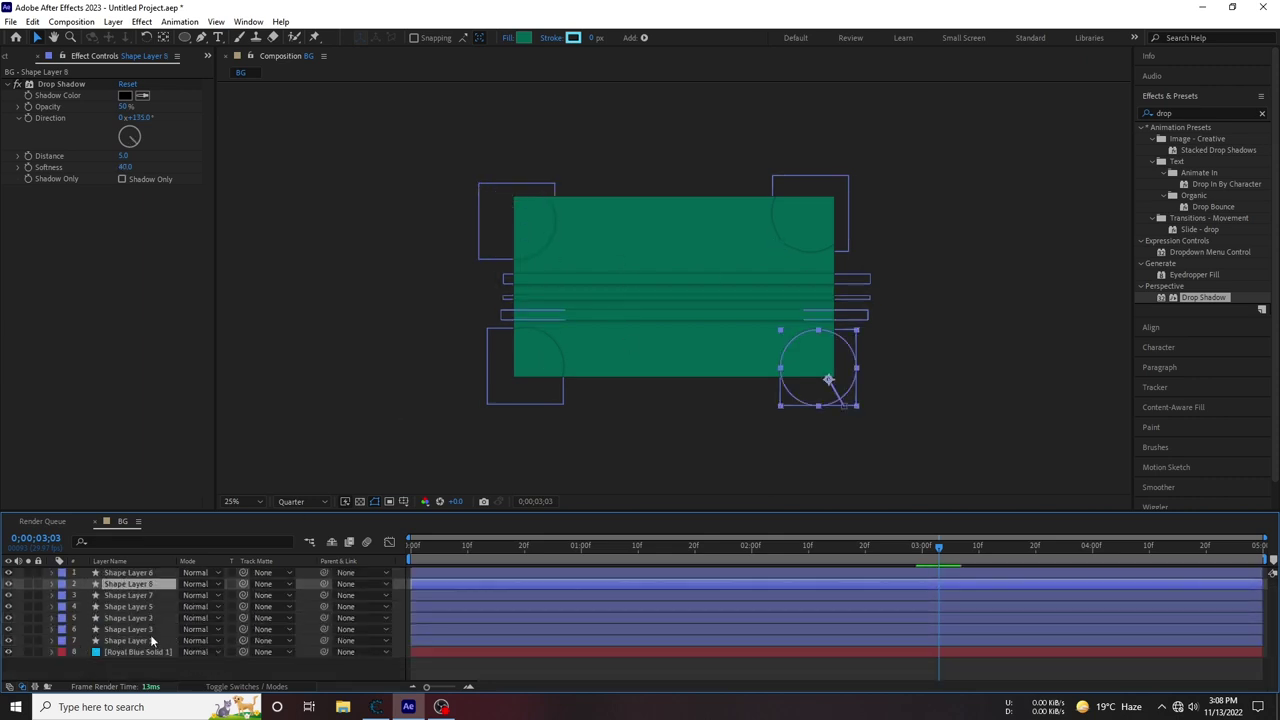
click(128, 640)
ctrl+click(128, 629)
ctrl+click(128, 618)
key(Home)
key(p)
click(86, 630)
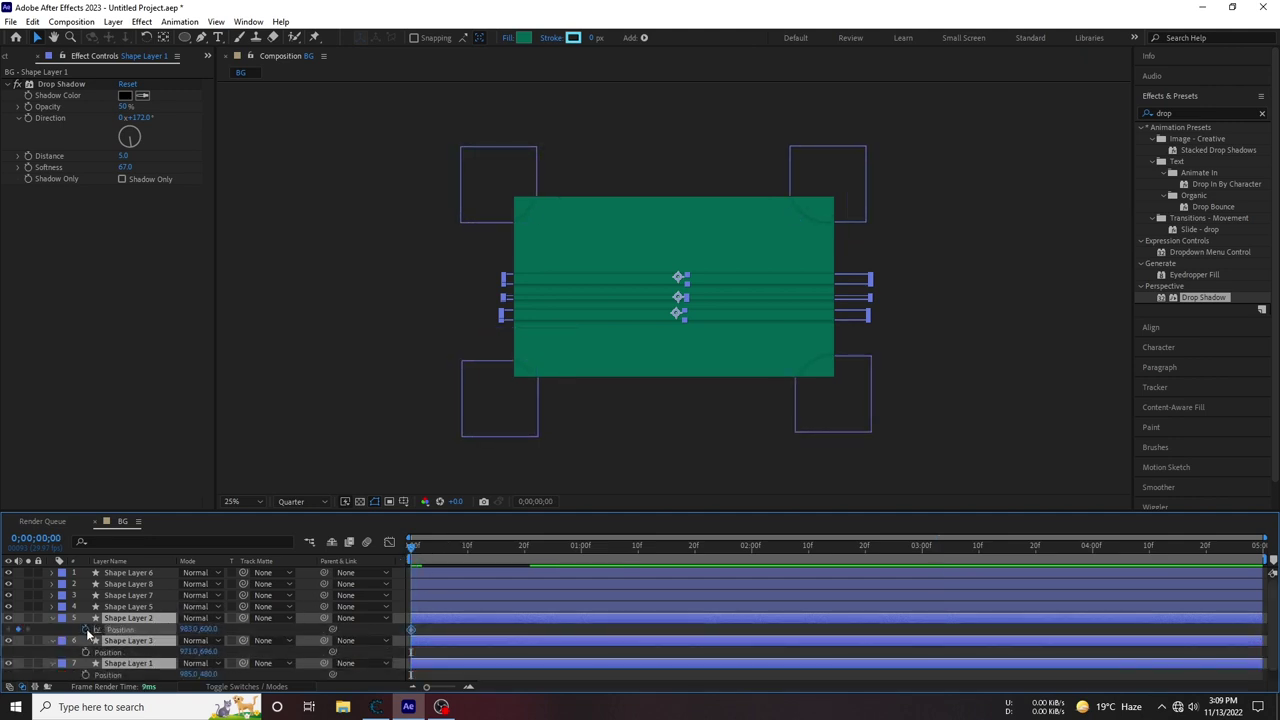
Move all three bars off the right edge of the frame at the first frame
drag(203, 626, 198, 626)
click(193, 629)
right_click(191, 629)
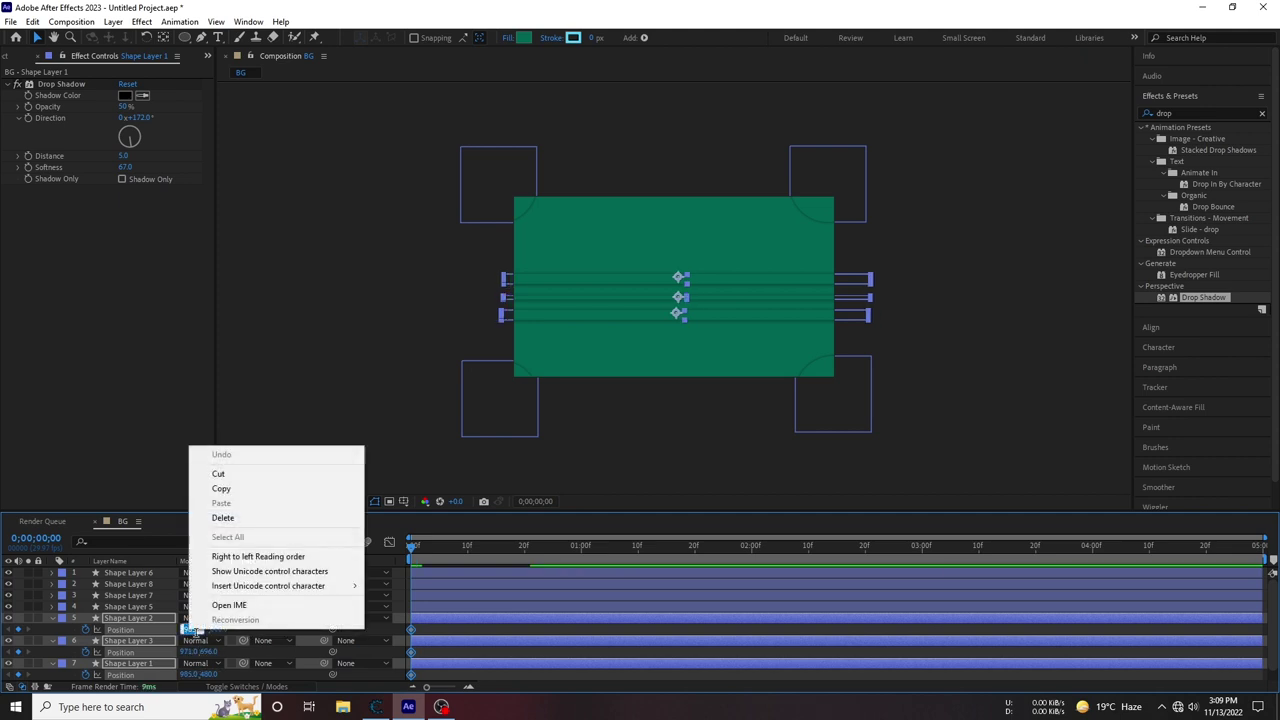
click(222, 488)
click(373, 625)
mouse_move(187, 628)
mouse_down()
mouse_move(921, 600)
mouse_move(187, 628)
mouse_up()
ctrl+click(128, 640)
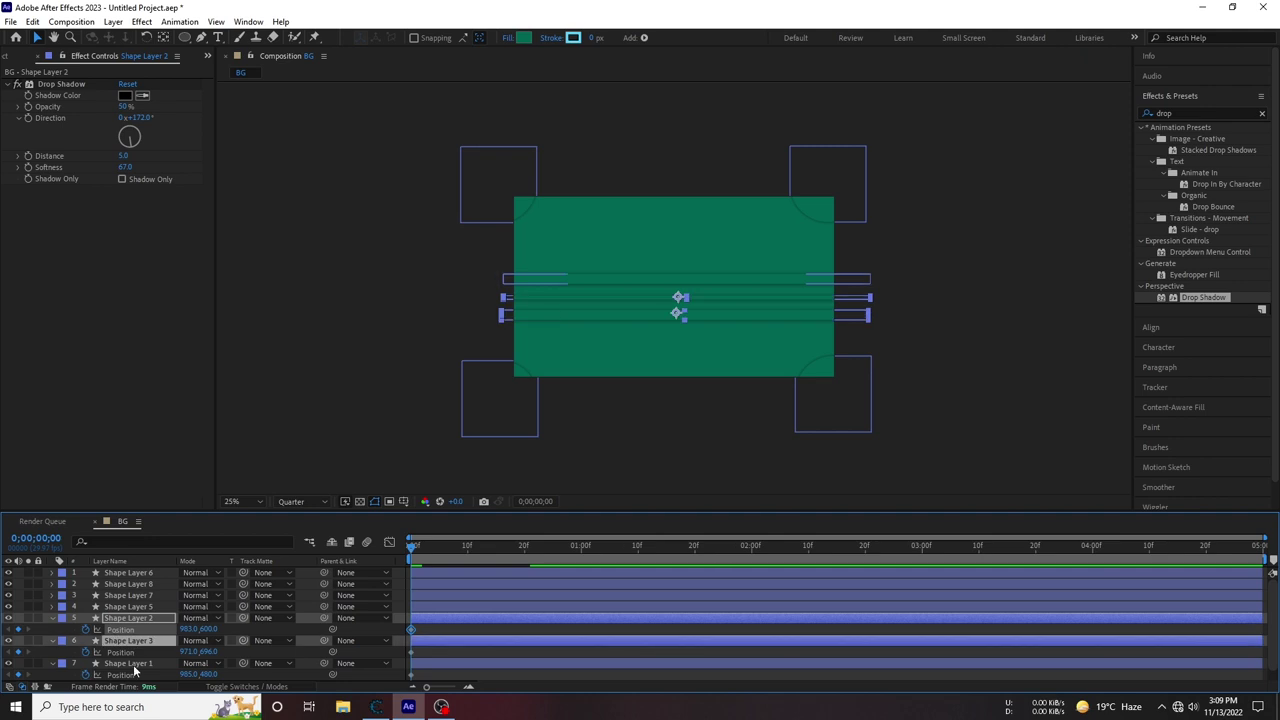
ctrl+click(128, 663)
drag(196, 628, 190, 628)
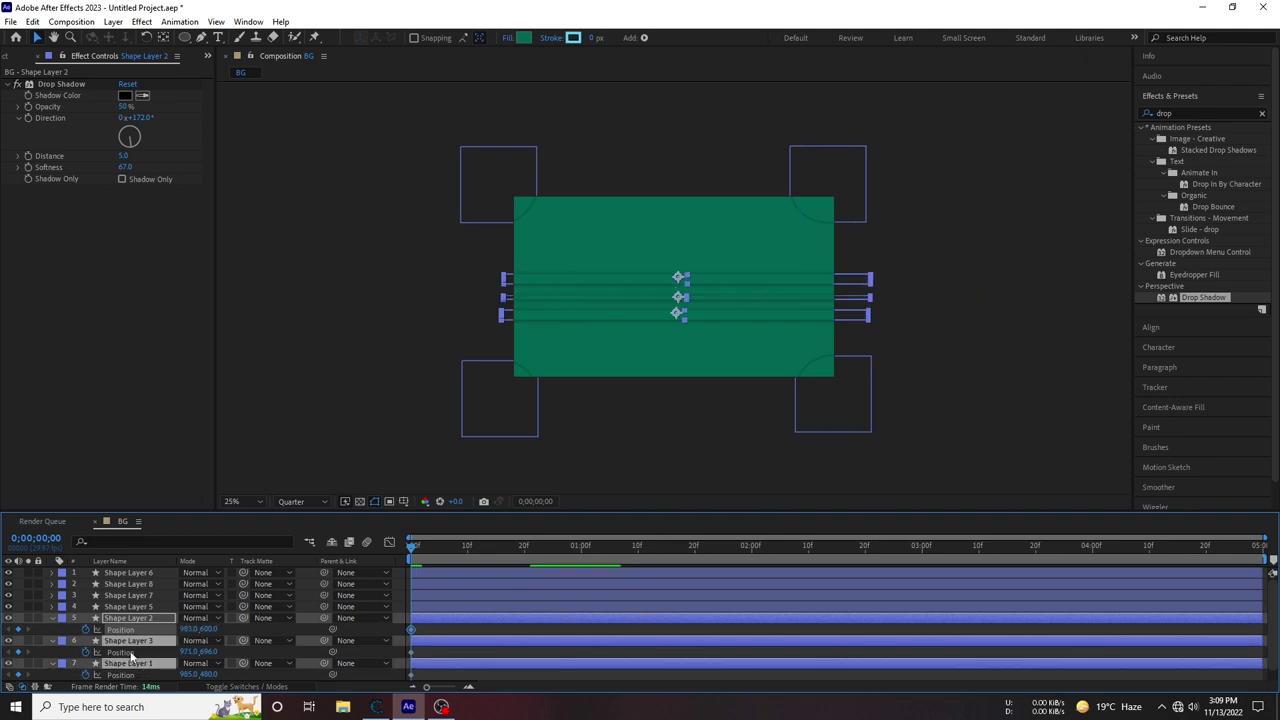
click(133, 640)
ctrl+click(128, 617)
ctrl+click(128, 663)
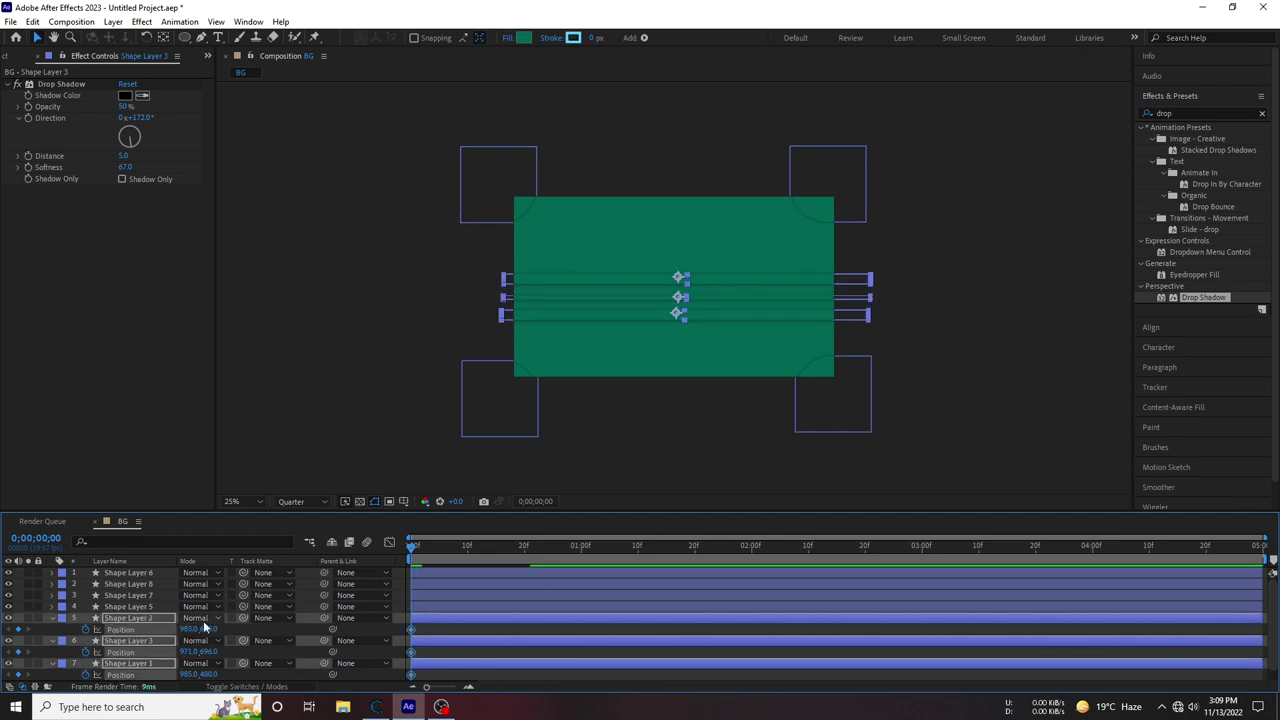
mouse_move(187, 630)
mouse_down()
mouse_move(1272, 573)
mouse_move(521, 645)
mouse_up()
Preview and scrub the bars' motion across the timeline, then return to the first frame
drag(413, 546, 1143, 546)
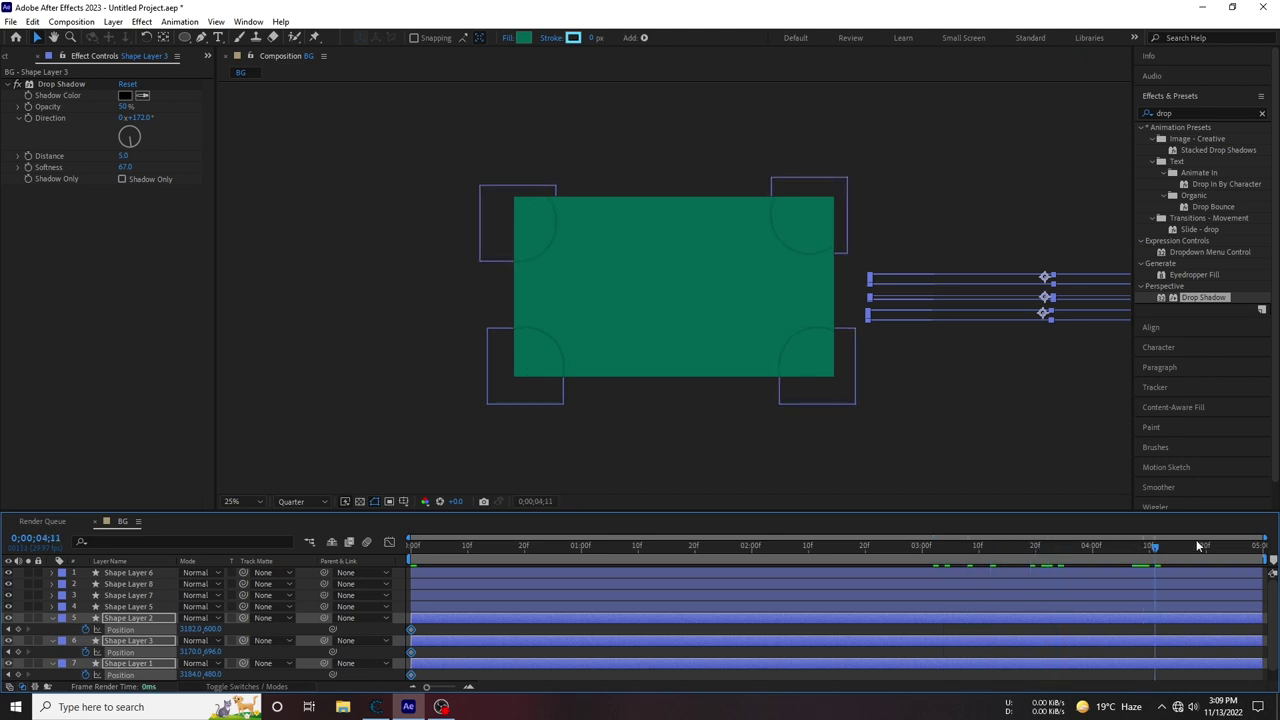
right_click(190, 628)
click(200, 494)
click(446, 548)
key(space)
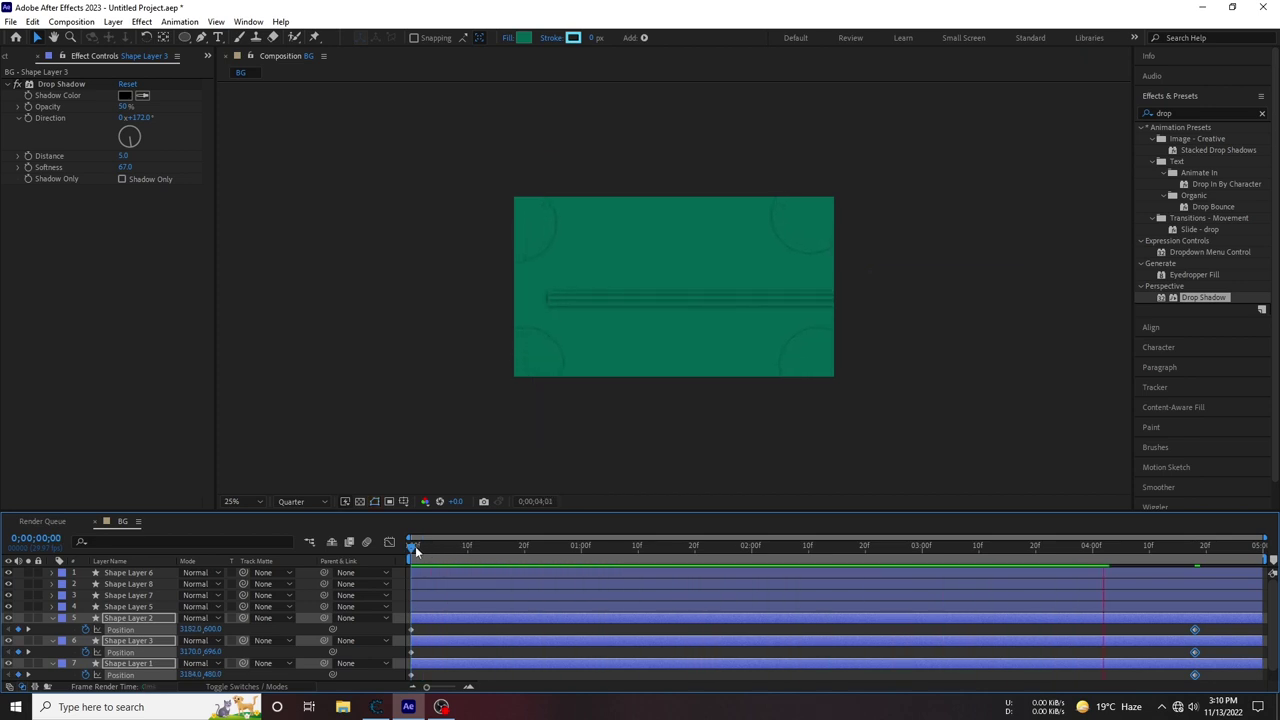
key(space)
drag(460, 545, 762, 543)
click(684, 297)
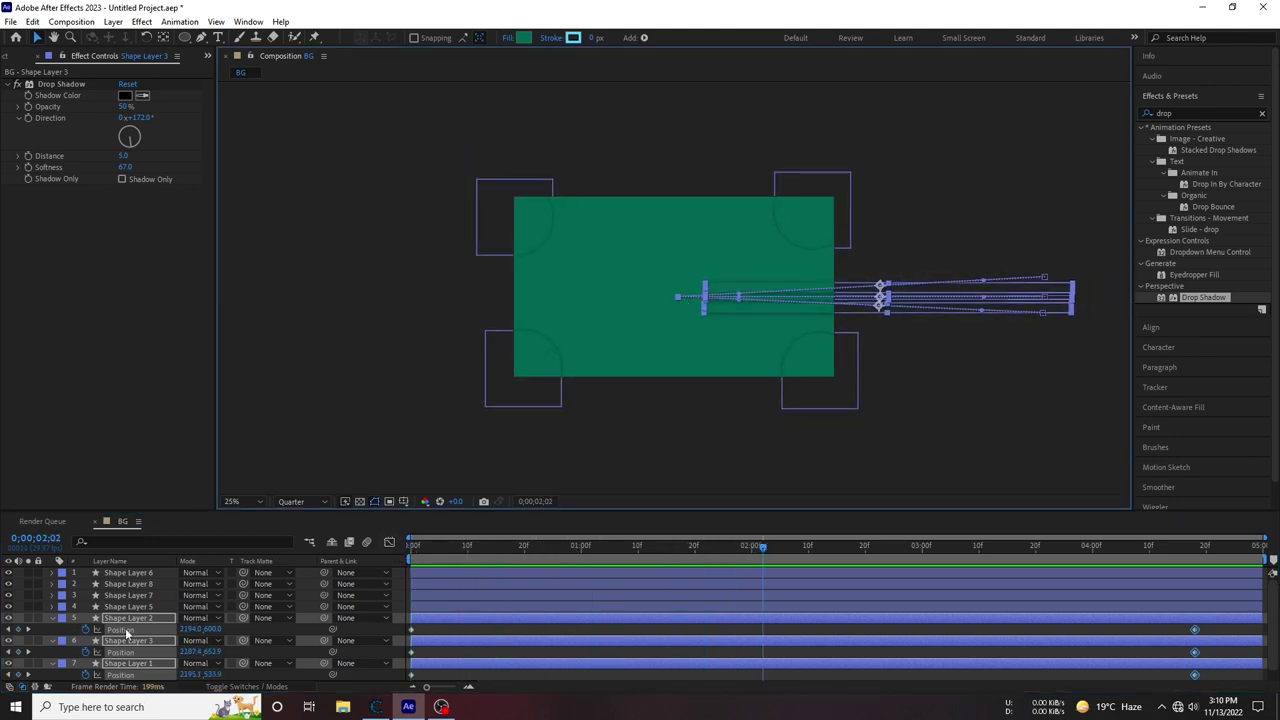
key(space)
drag(528, 546, 1120, 546)
key(Home)
Around 3 seconds, slide the upper and second bars left onto the green background
click(437, 618)
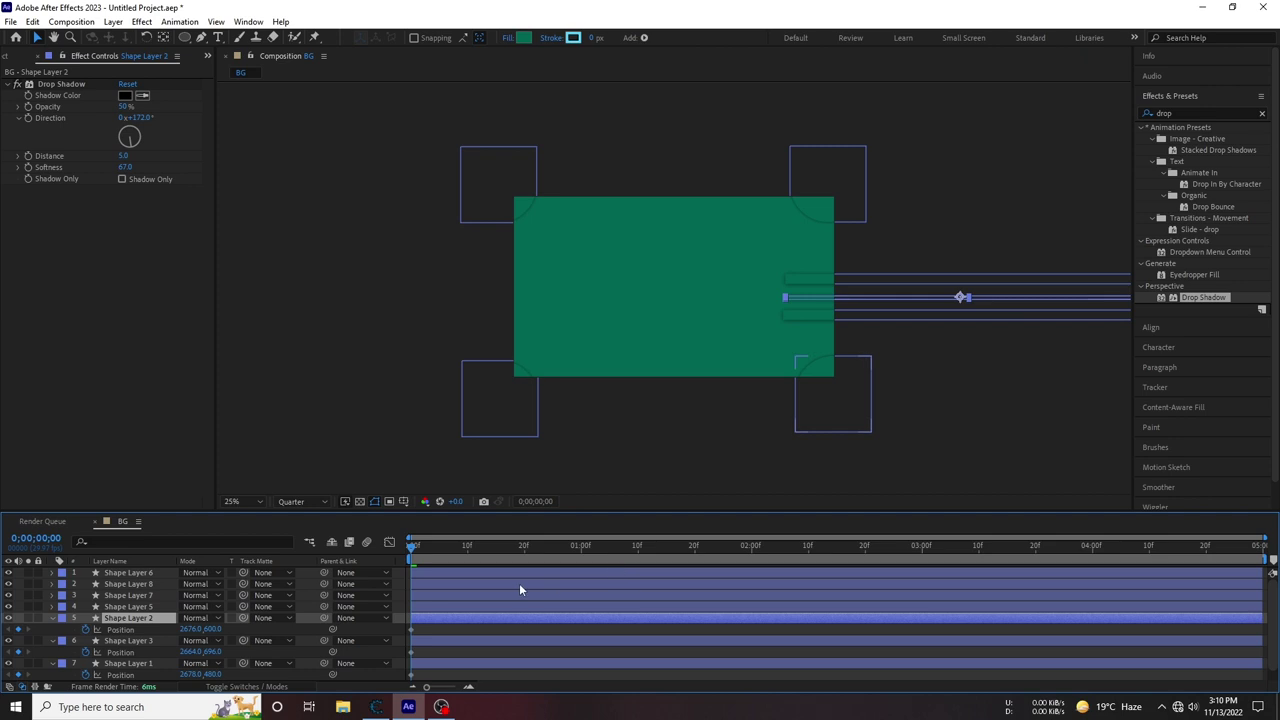
click(828, 280)
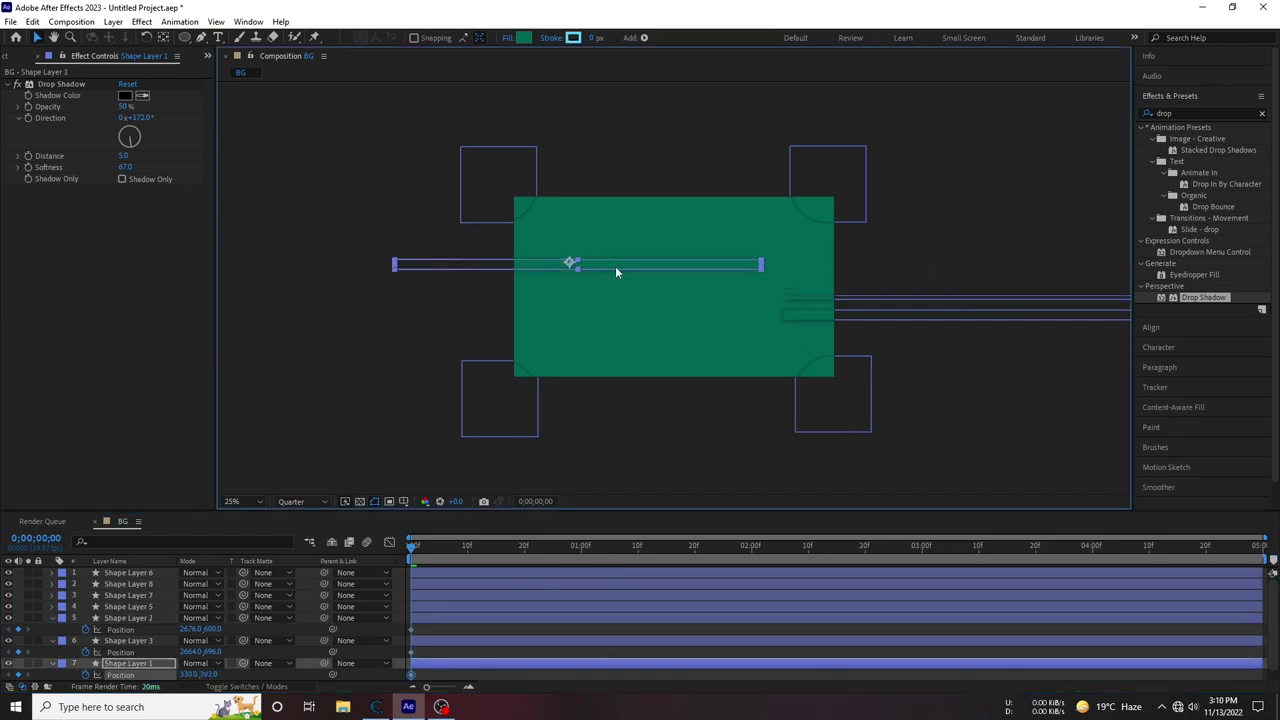
drag(975, 551, 1008, 553)
drag(932, 289, 637, 286)
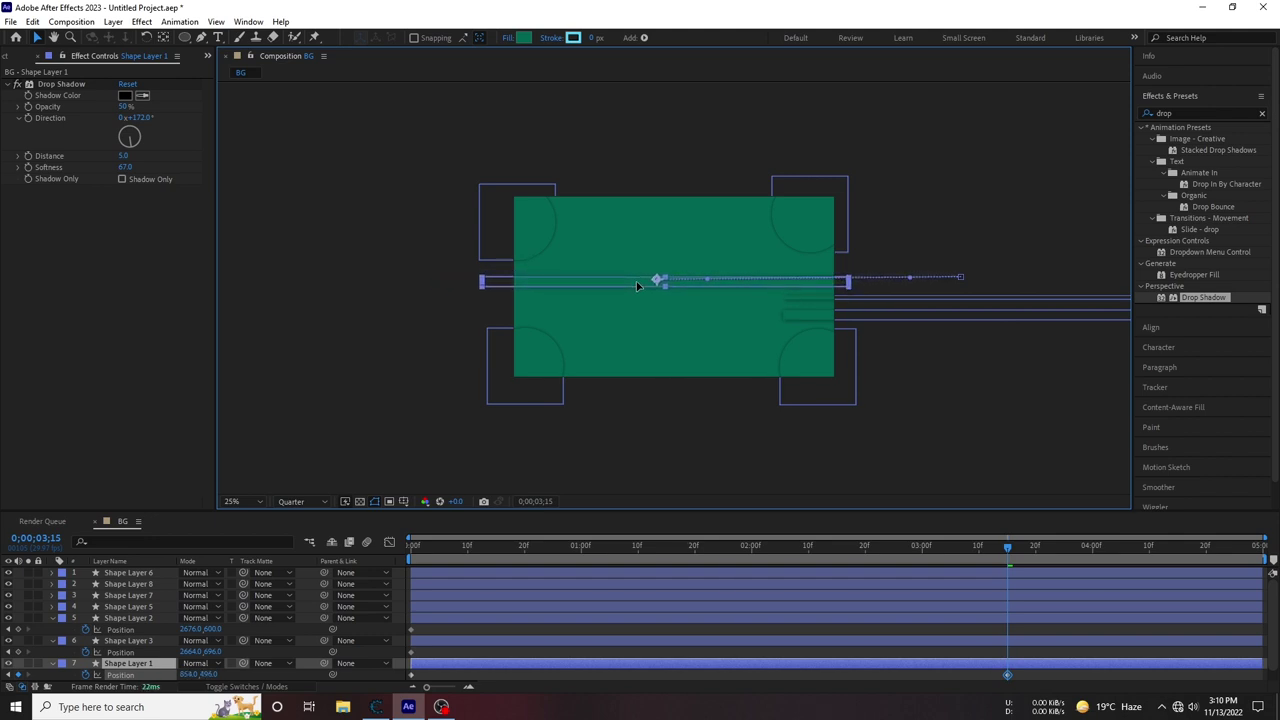
drag(566, 545, 961, 545)
key(period)
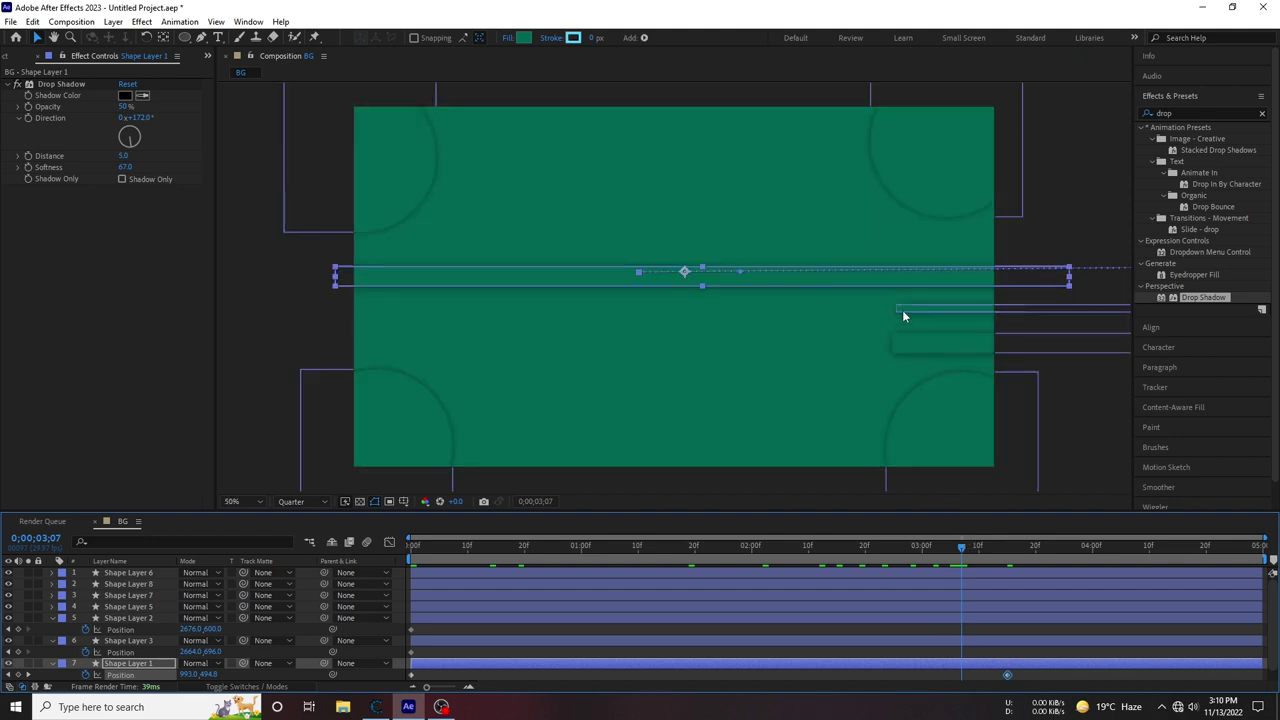
key(comma)
drag(957, 306, 684, 301)
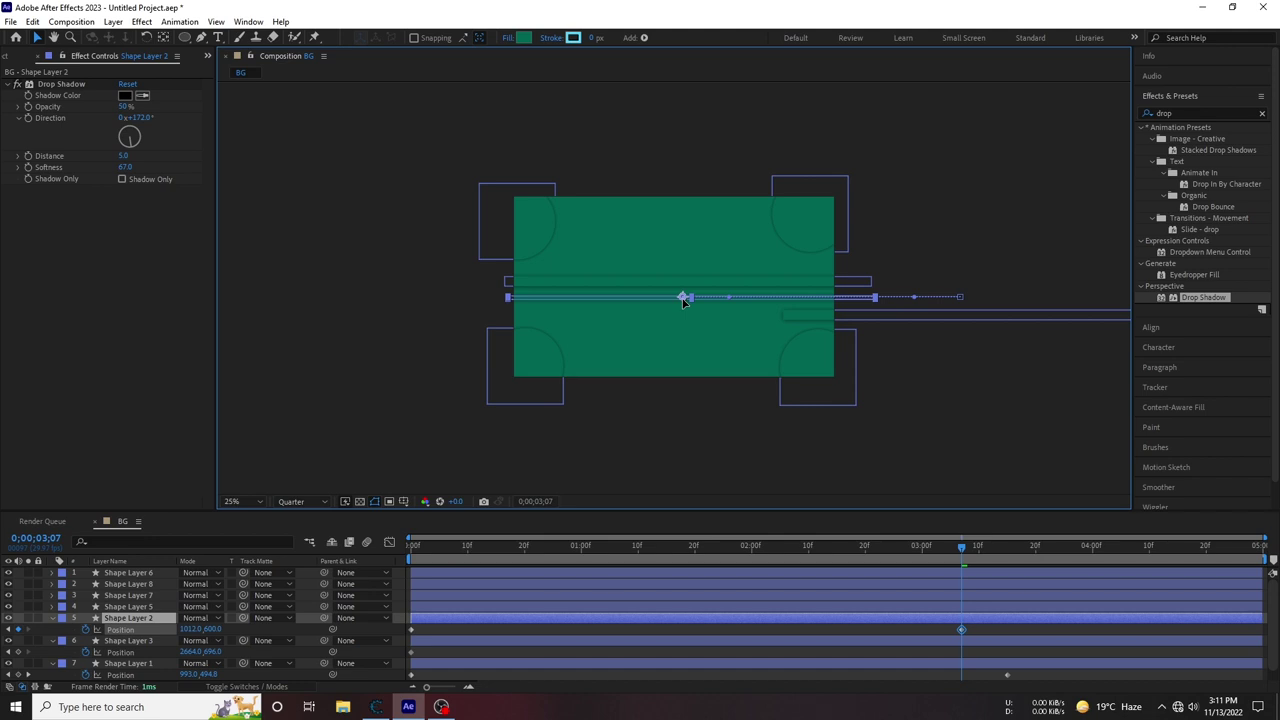
drag(683, 301, 679, 296)
Slide the third bar onto the background and move the end keyframes earlier to about 2;00
click(818, 308)
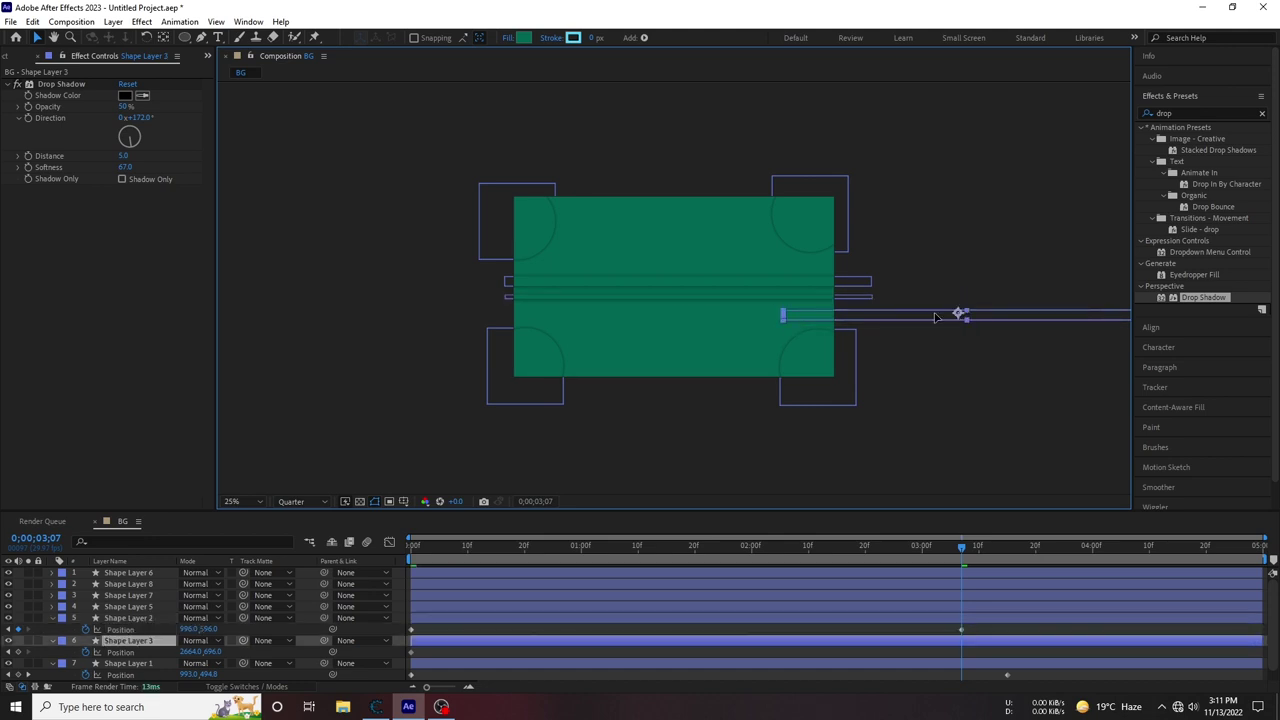
drag(935, 317, 670, 316)
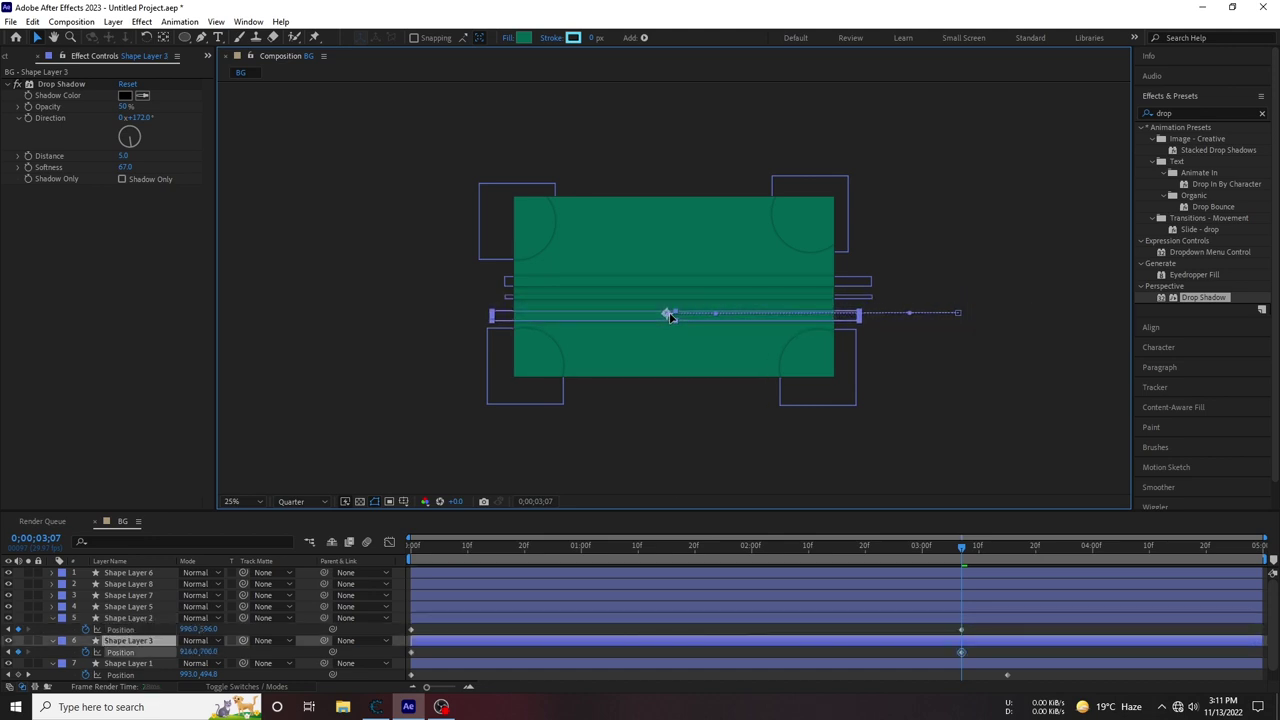
click(794, 283)
scroll(516, 362, up, 2)
scroll(516, 362, down, 2)
scroll(516, 362, up, 4)
scroll(517, 366, down, 2)
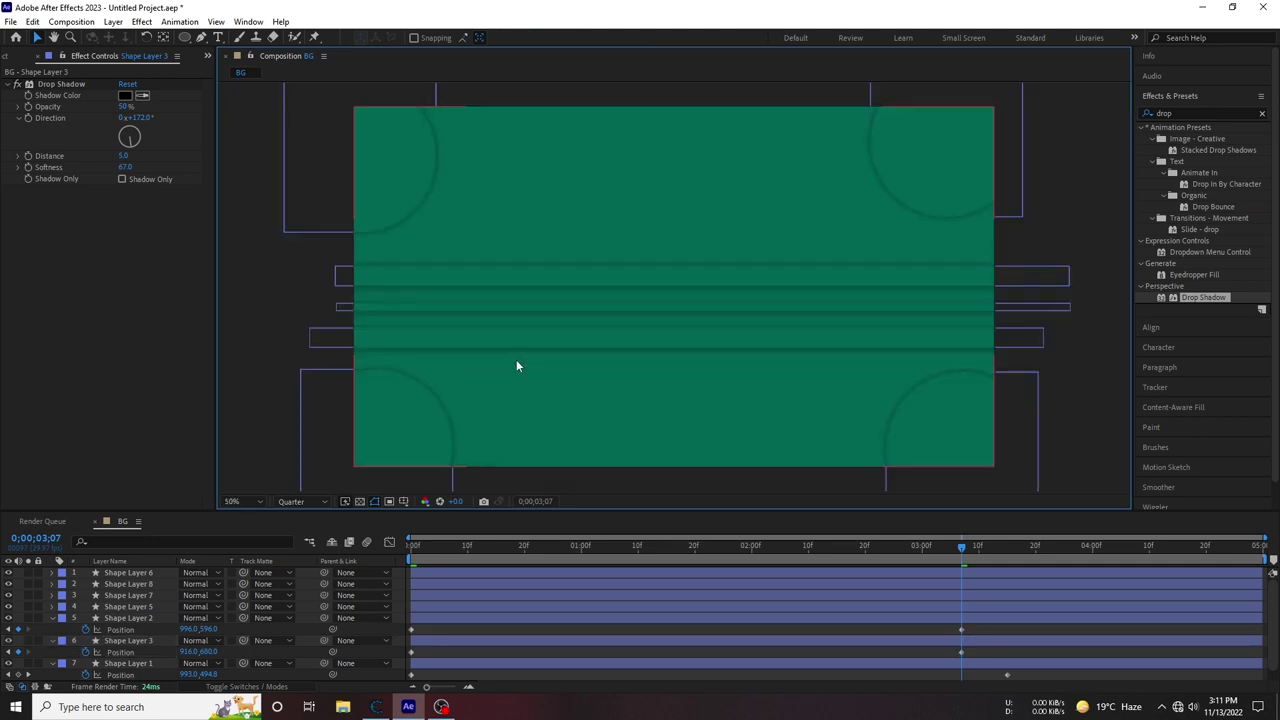
scroll(516, 366, down, 1)
click(411, 545)
mouse_move(972, 623)
mouse_down()
mouse_move(957, 660)
mouse_move(738, 654)
mouse_up()
mouse_move(1007, 675)
mouse_down()
mouse_move(729, 677)
mouse_move(739, 681)
mouse_up()
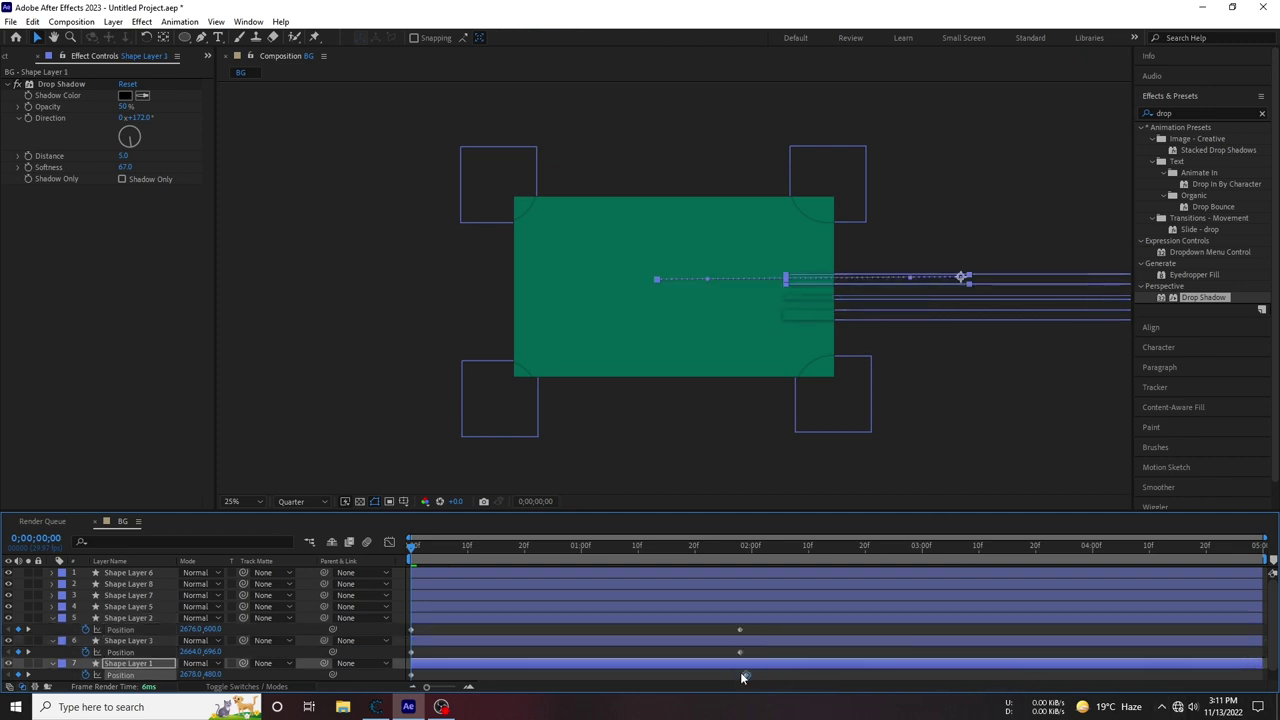
Apply Easy Ease to all three bars' Position keyframes and play it back
drag(771, 630, 418, 684)
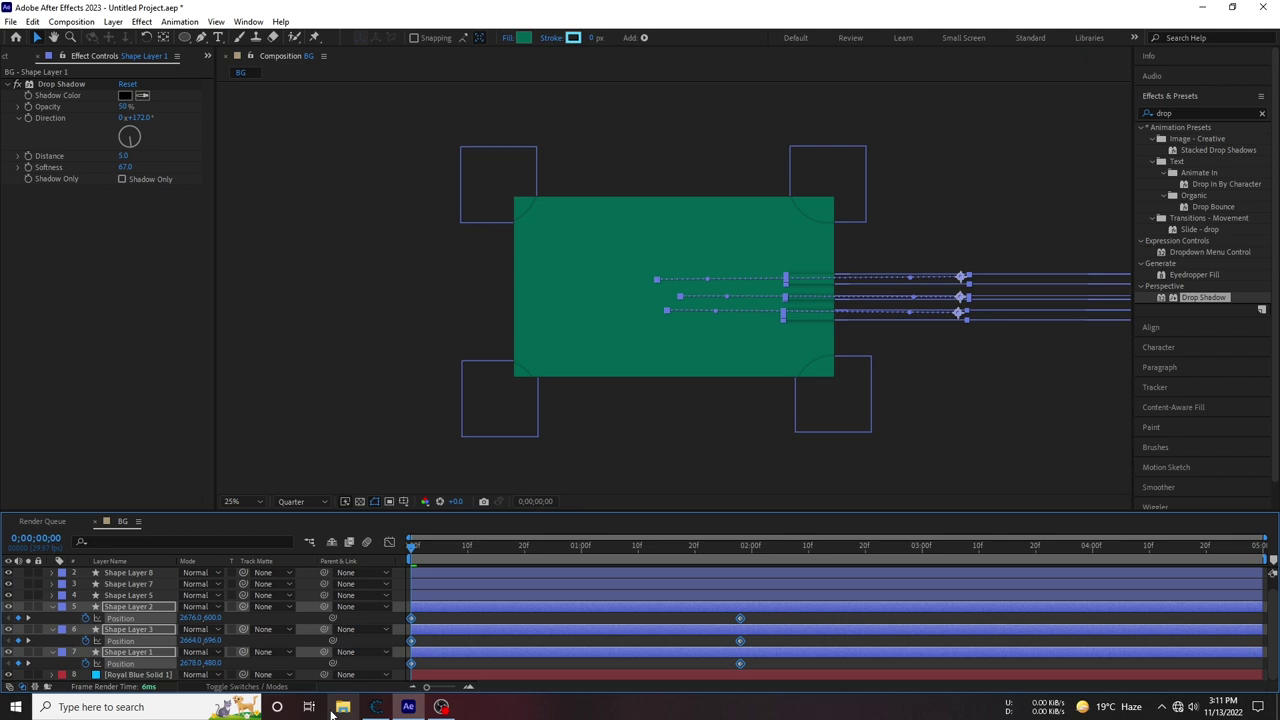
right_click(736, 623)
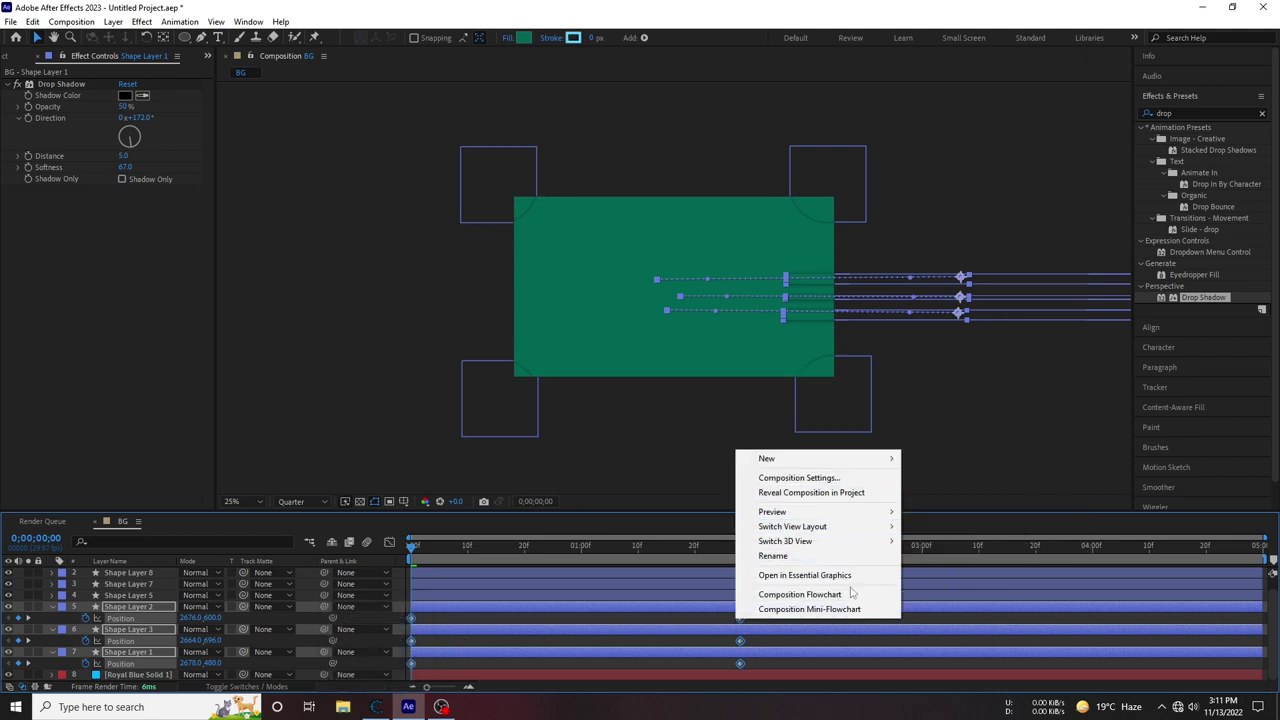
right_click(741, 643)
mouse_move(797, 633)
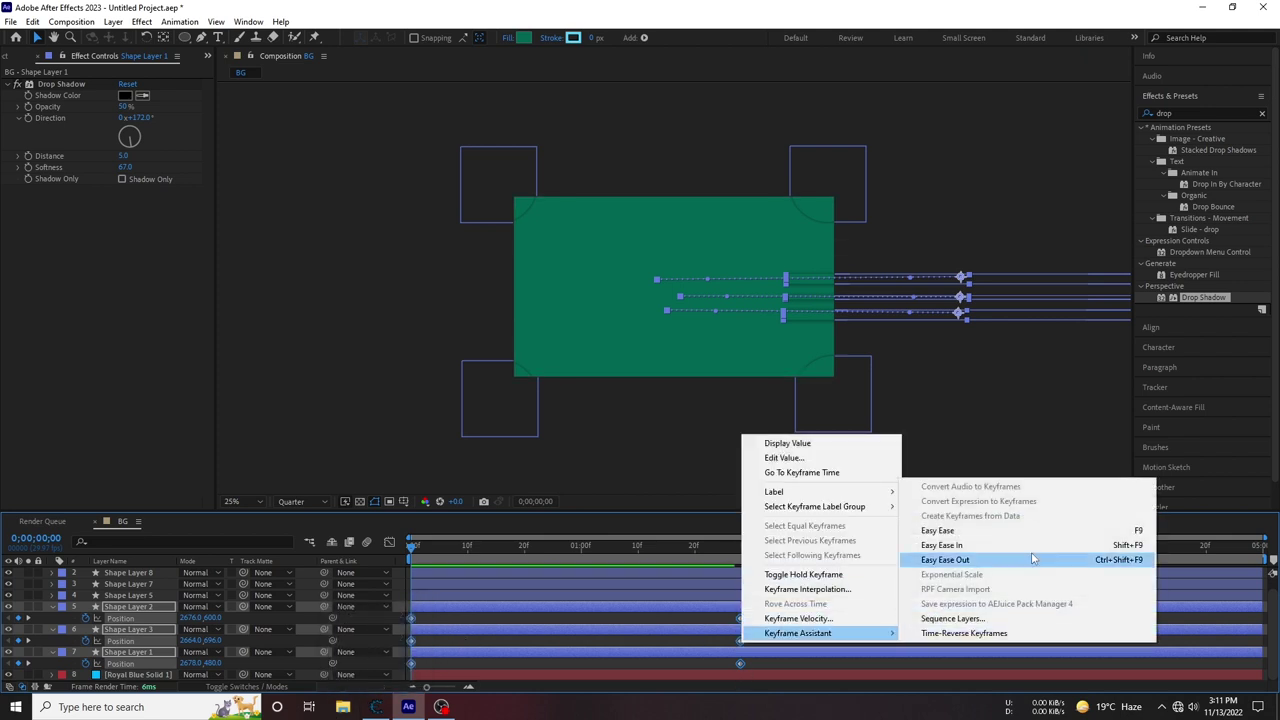
click(950, 527)
key(space)
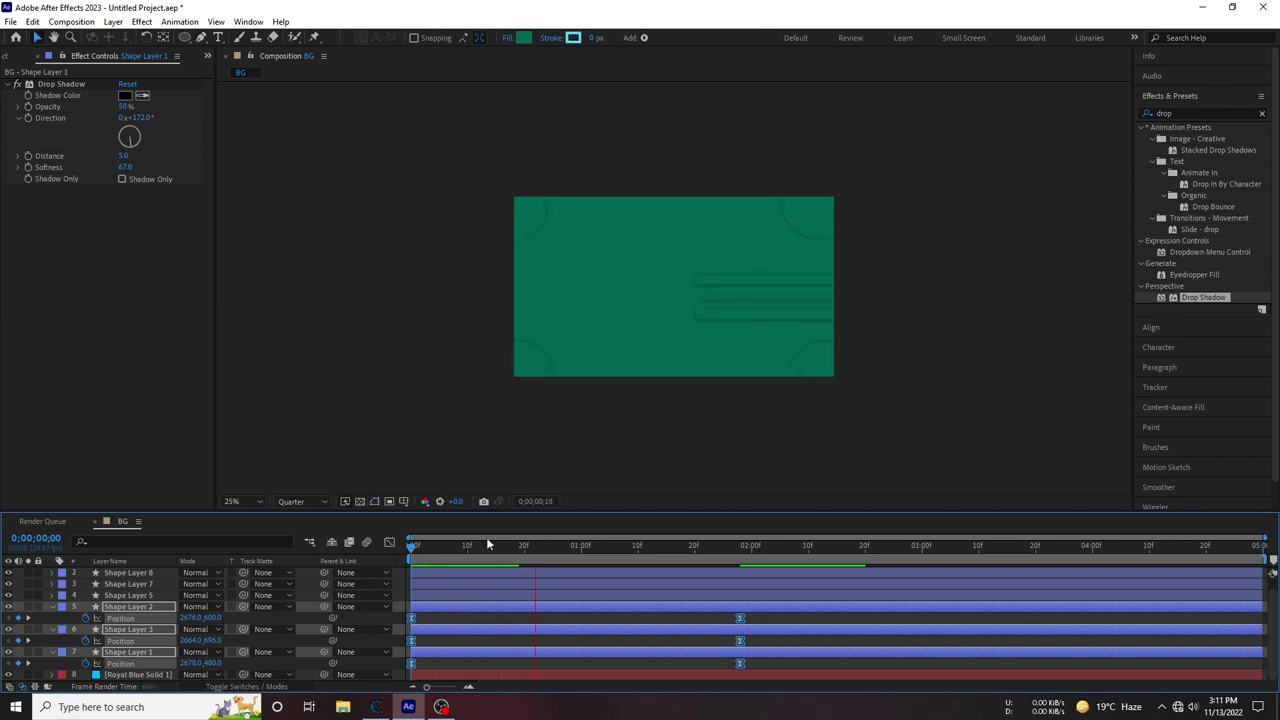
In the Graph Editor, drag the influence handles so the bars start fast and settle gently
click(389, 541)
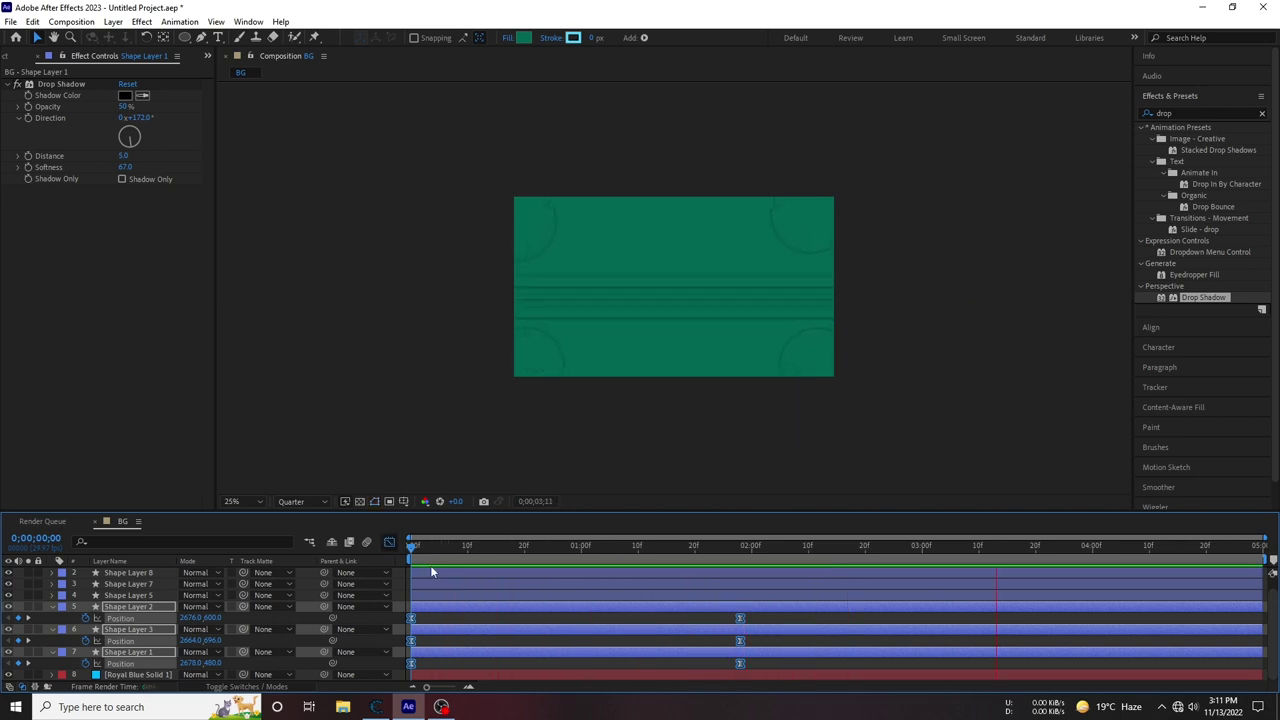
drag(790, 615, 745, 660)
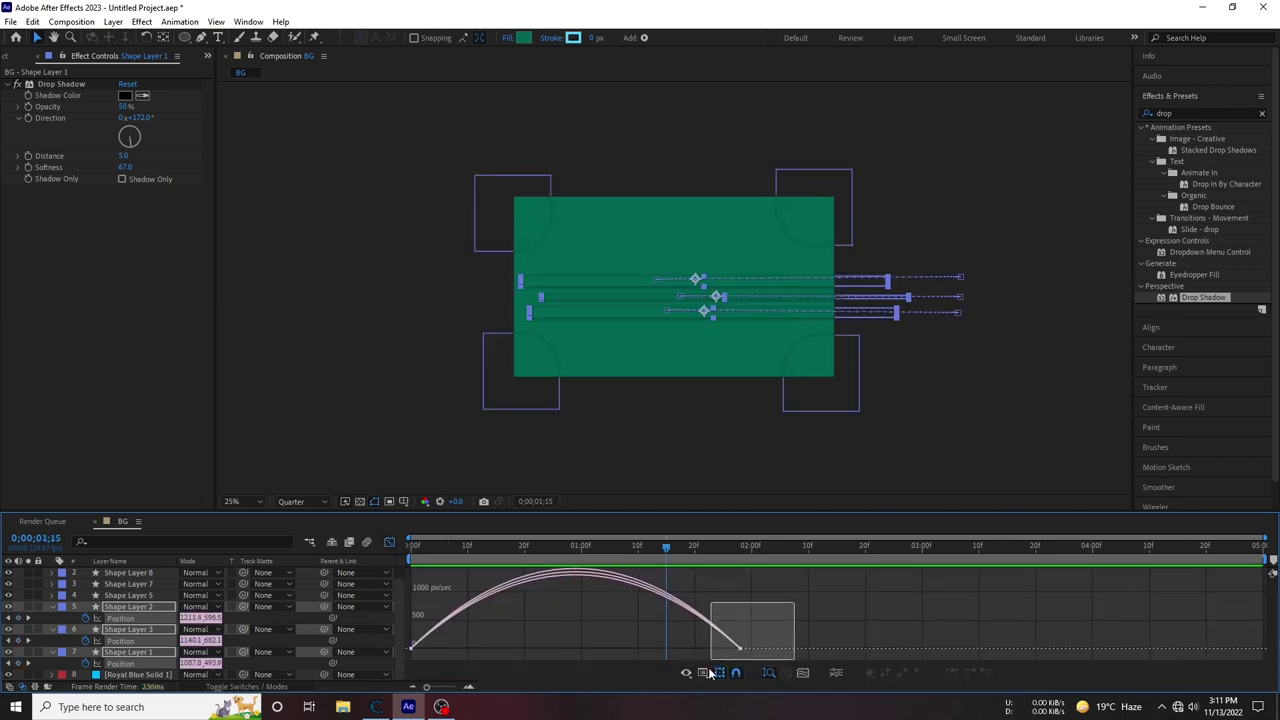
drag(631, 652, 451, 655)
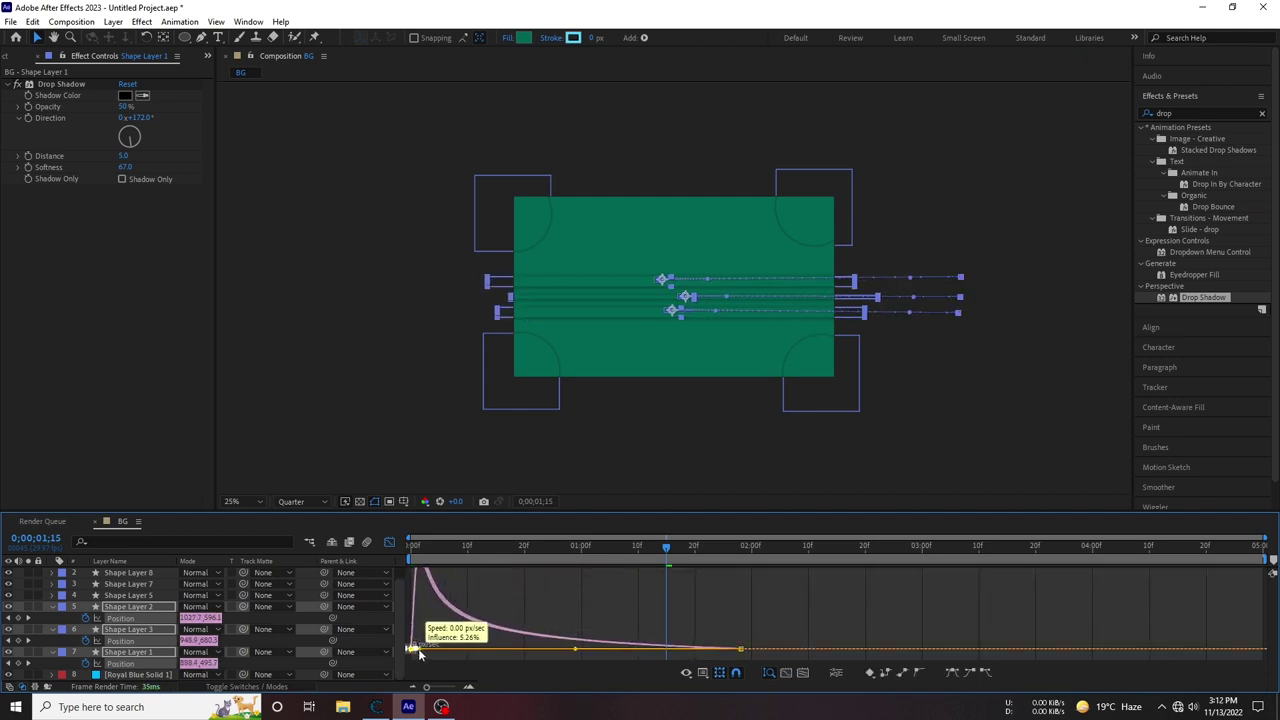
drag(451, 655, 424, 652)
key(space)
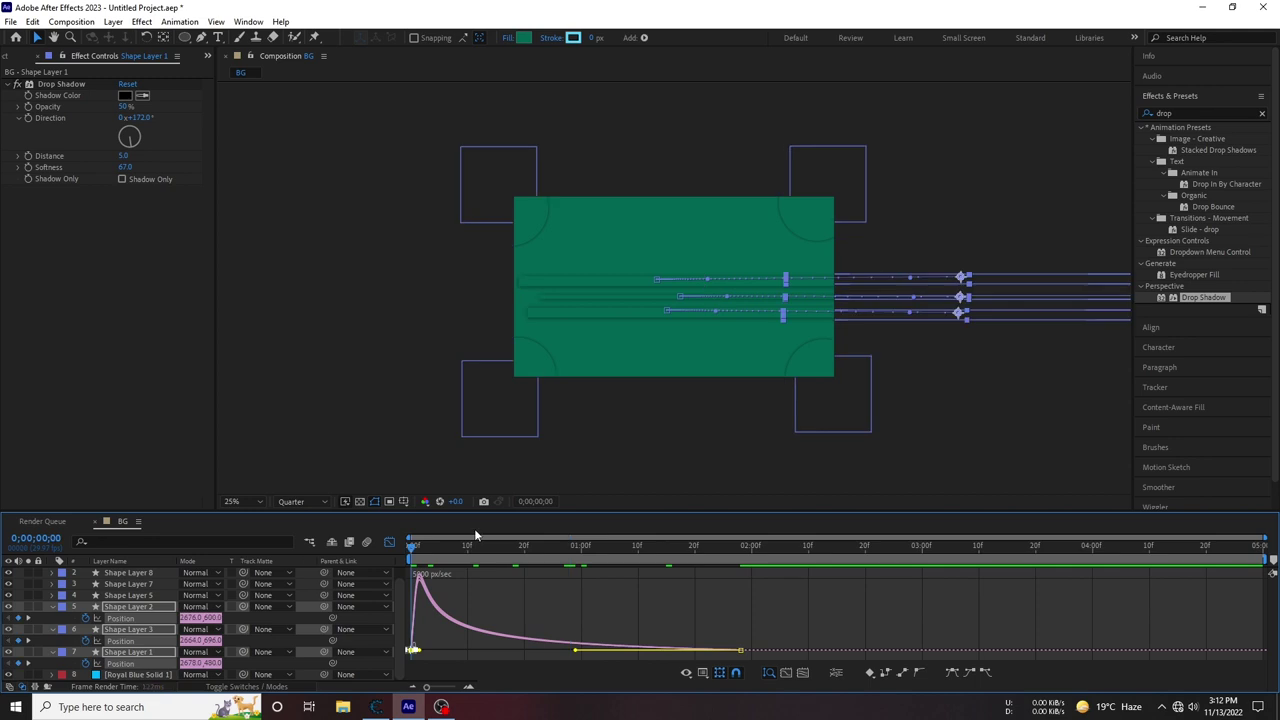
click(389, 541)
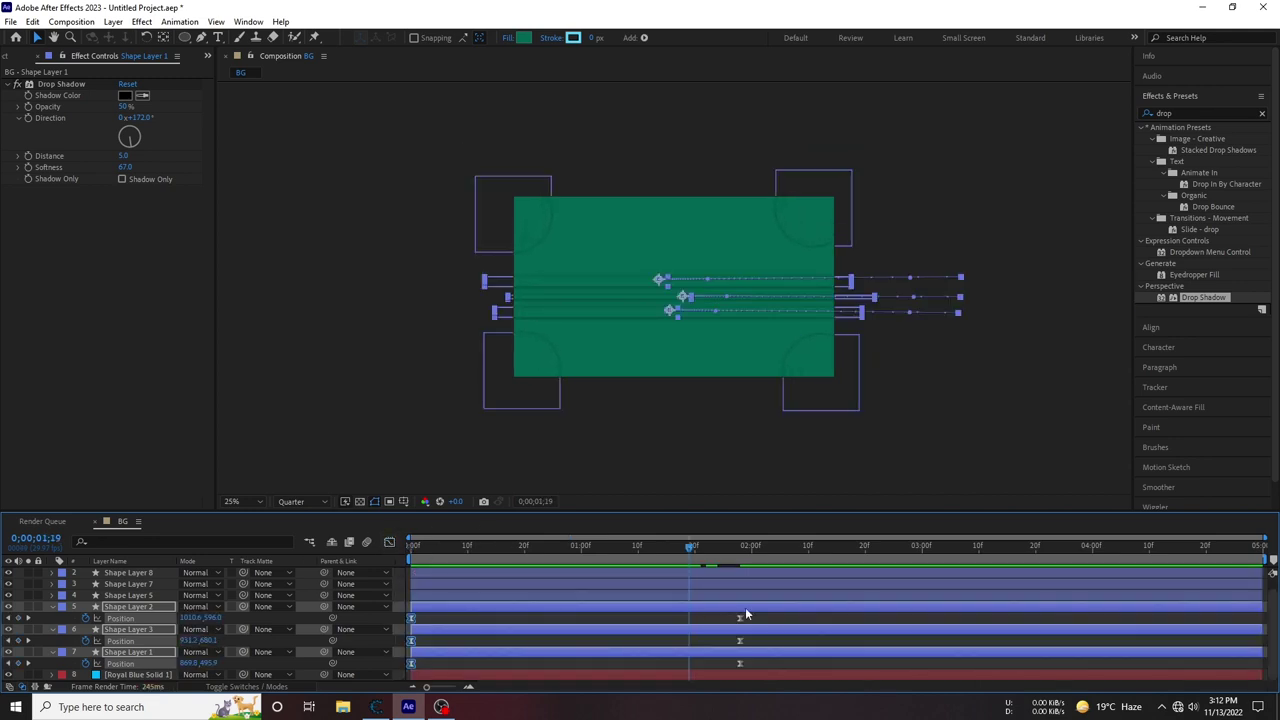
key(space)
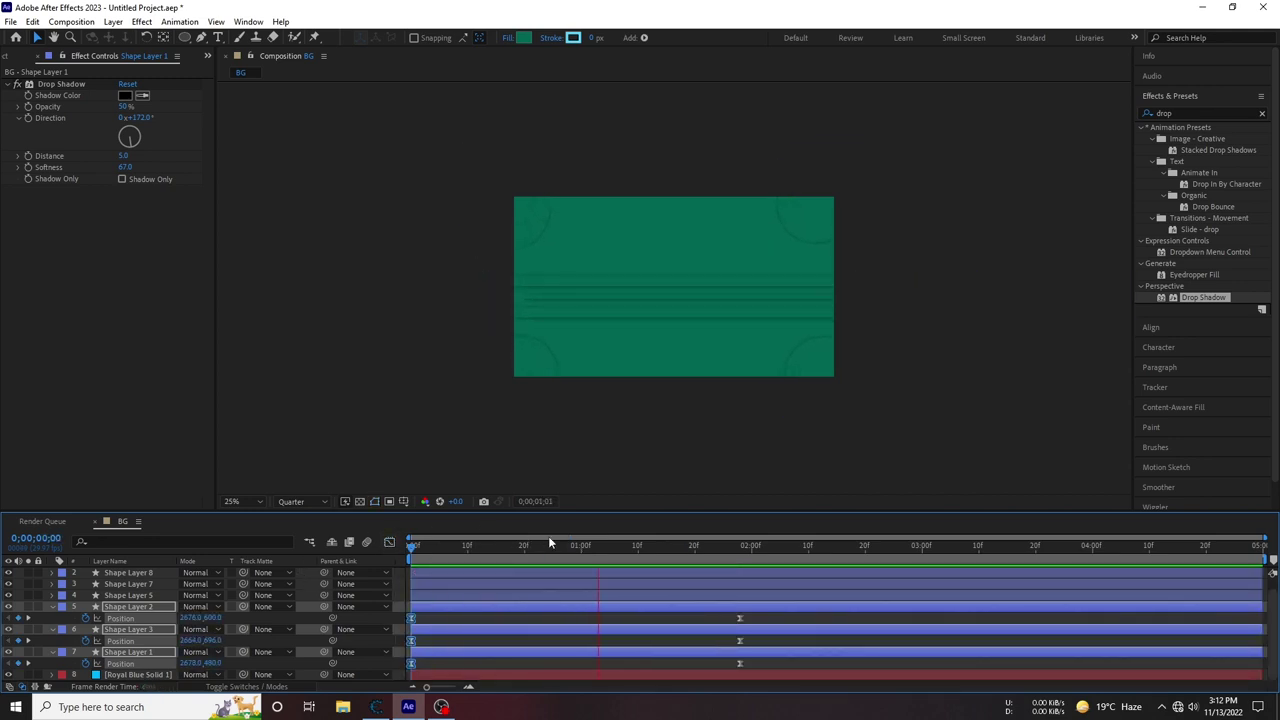
click(817, 556)
Shift the bar layers later in the timeline so their slide starts later, and preview
click(809, 544)
mouse_move(485, 628)
mouse_down()
mouse_move(514, 627)
mouse_move(512, 652)
mouse_move(489, 651)
mouse_move(515, 628)
mouse_move(609, 604)
mouse_up()
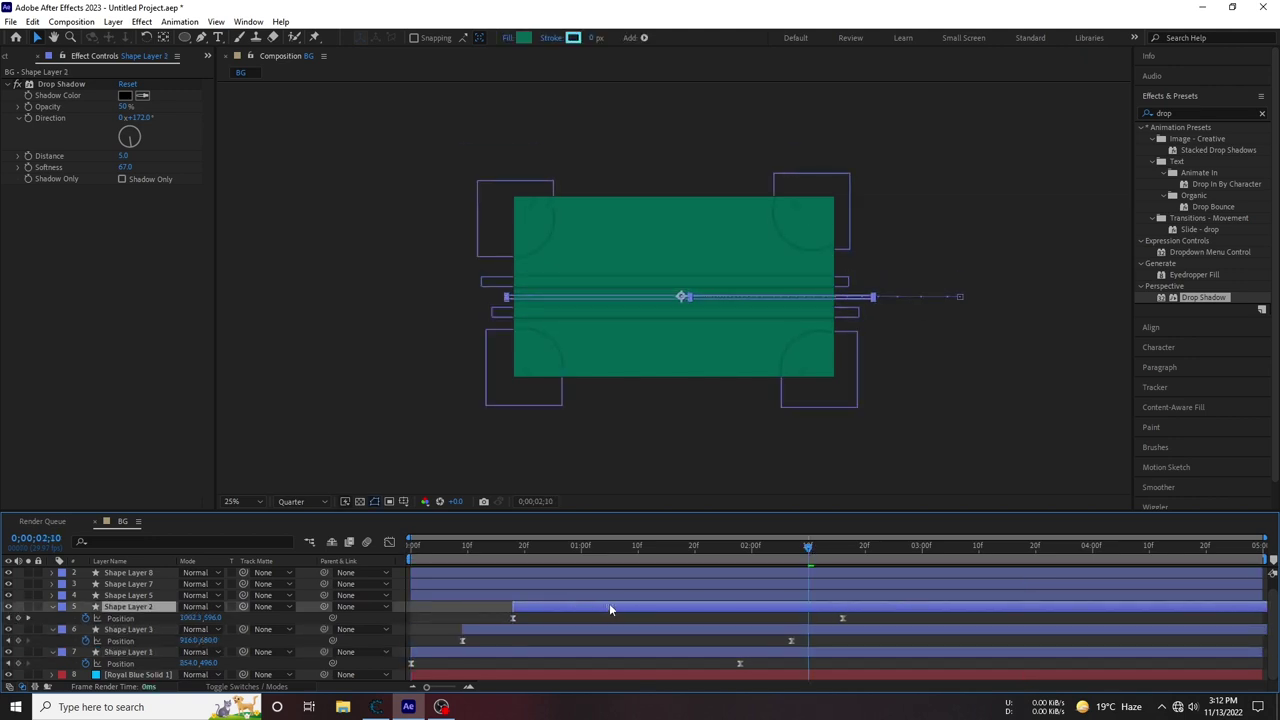
key(Home)
key(space)
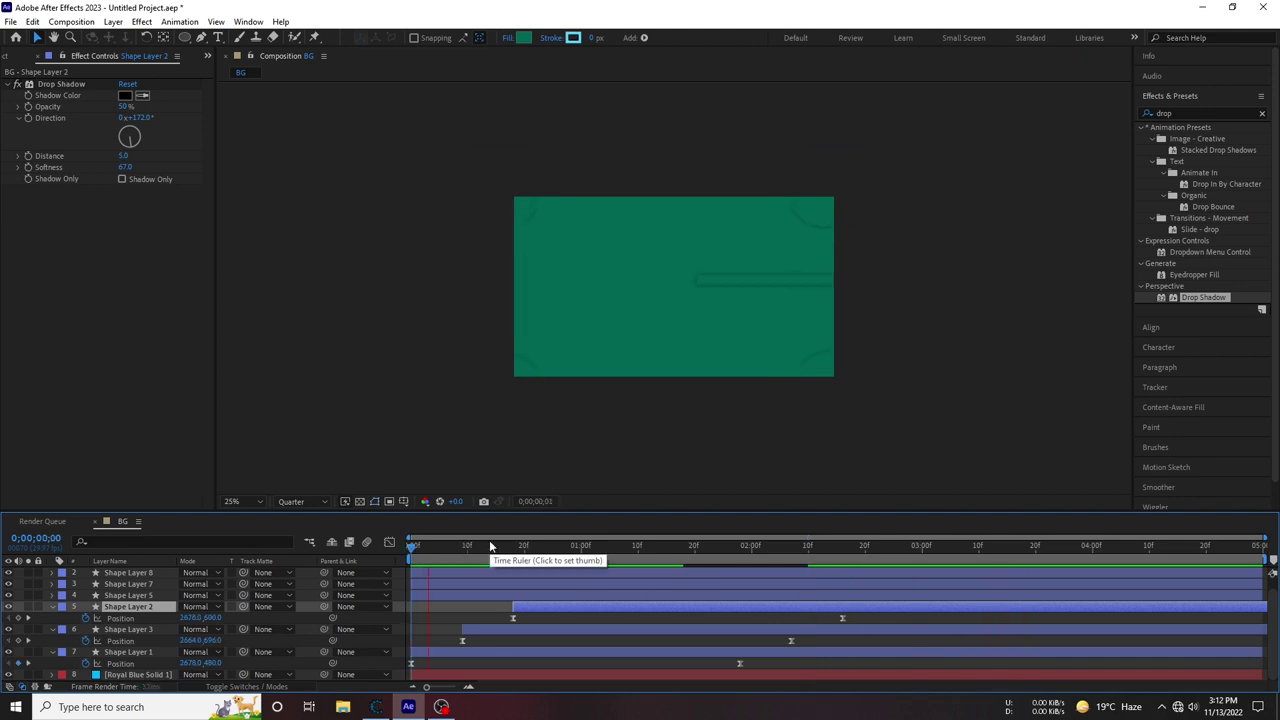
click(513, 547)
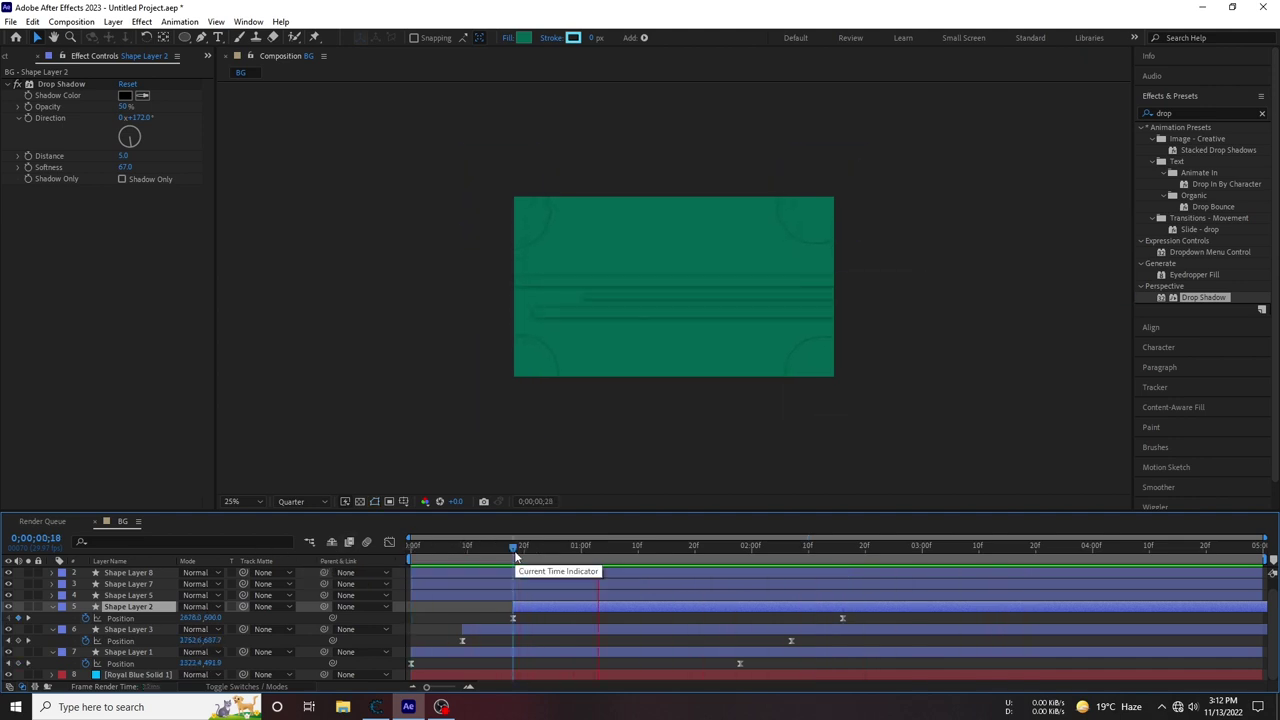
drag(528, 552, 564, 550)
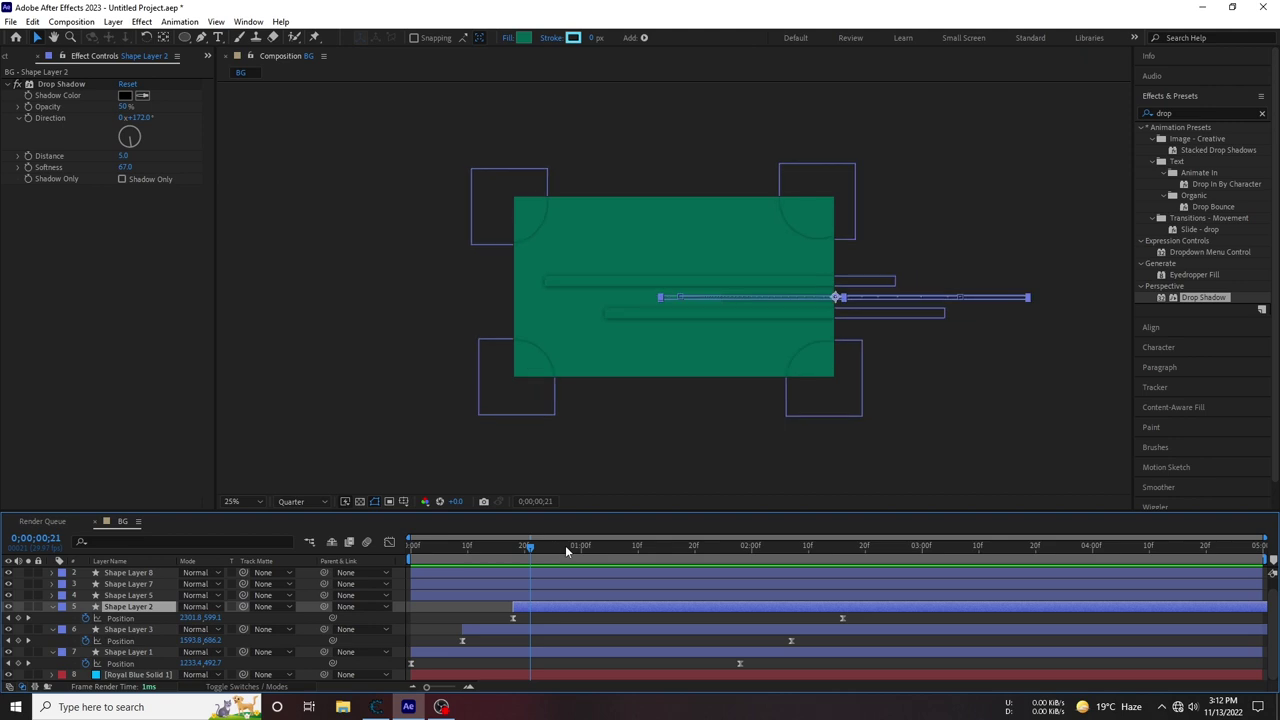
Delay the second bar, then pull it back to start around 0;00;00;22, previewing the stagger
click(508, 627)
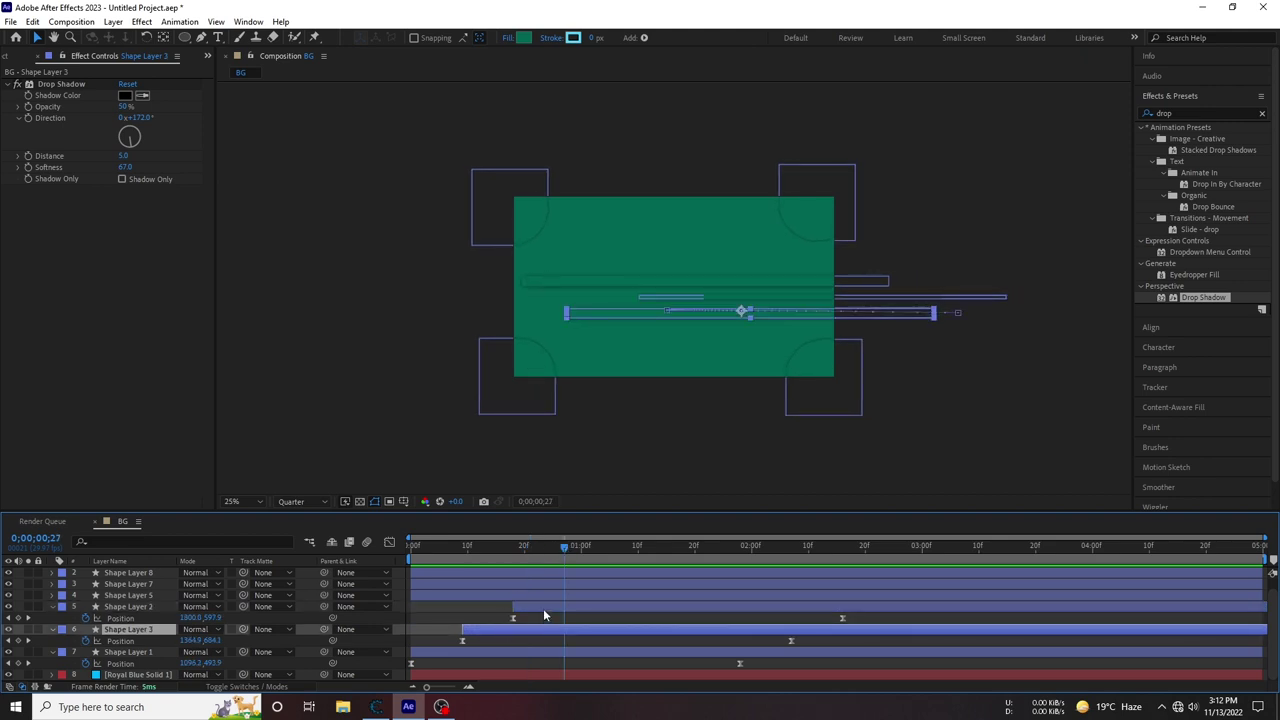
drag(543, 608, 623, 606)
key(Home)
key(space)
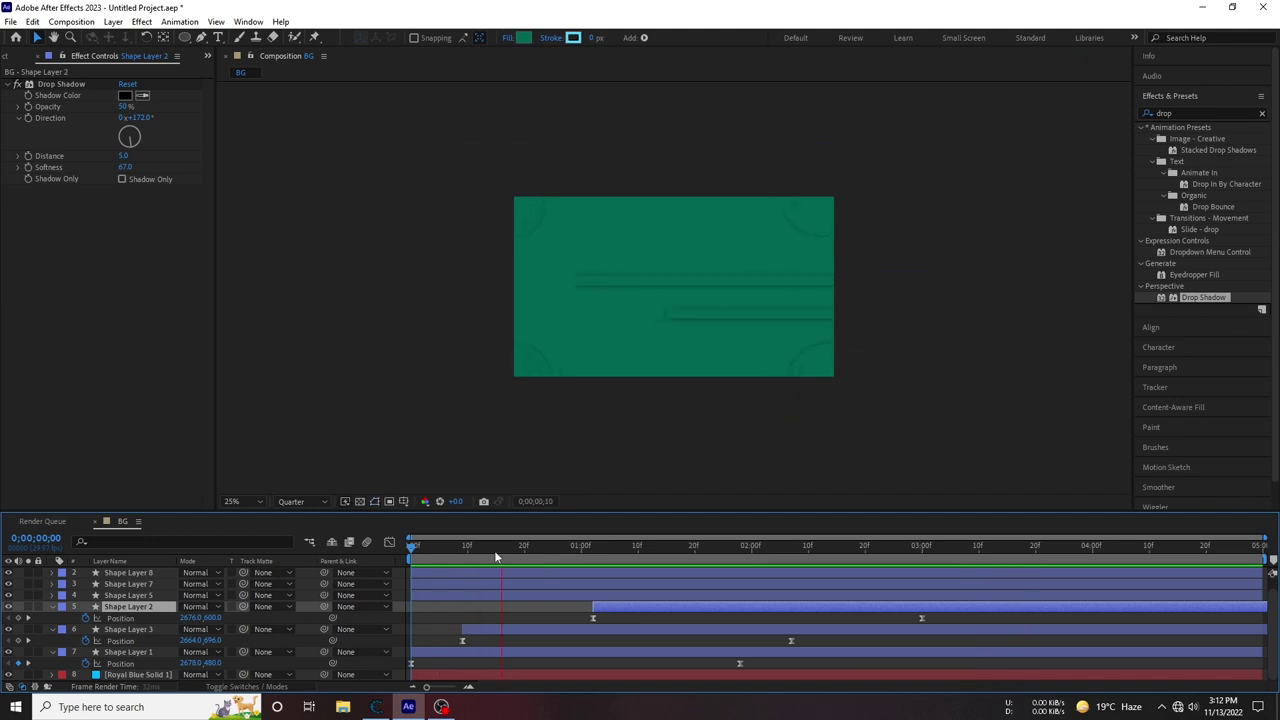
click(524, 555)
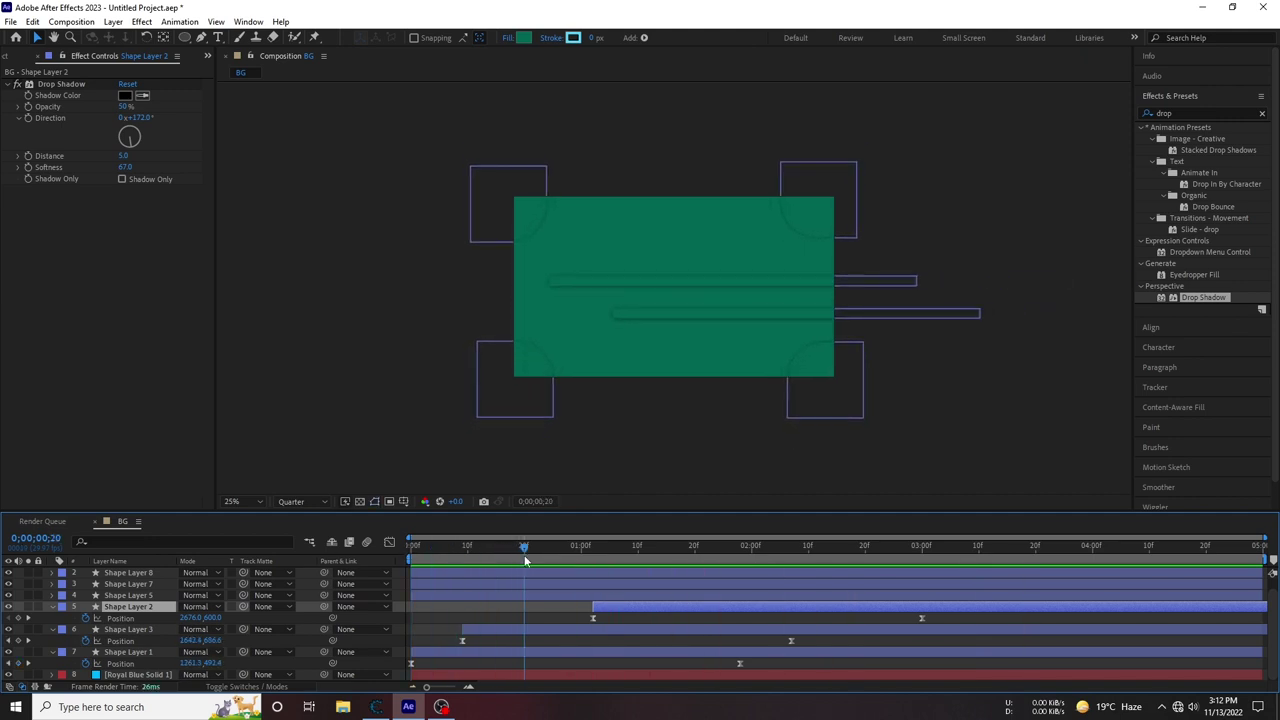
drag(620, 608, 561, 608)
key(space)
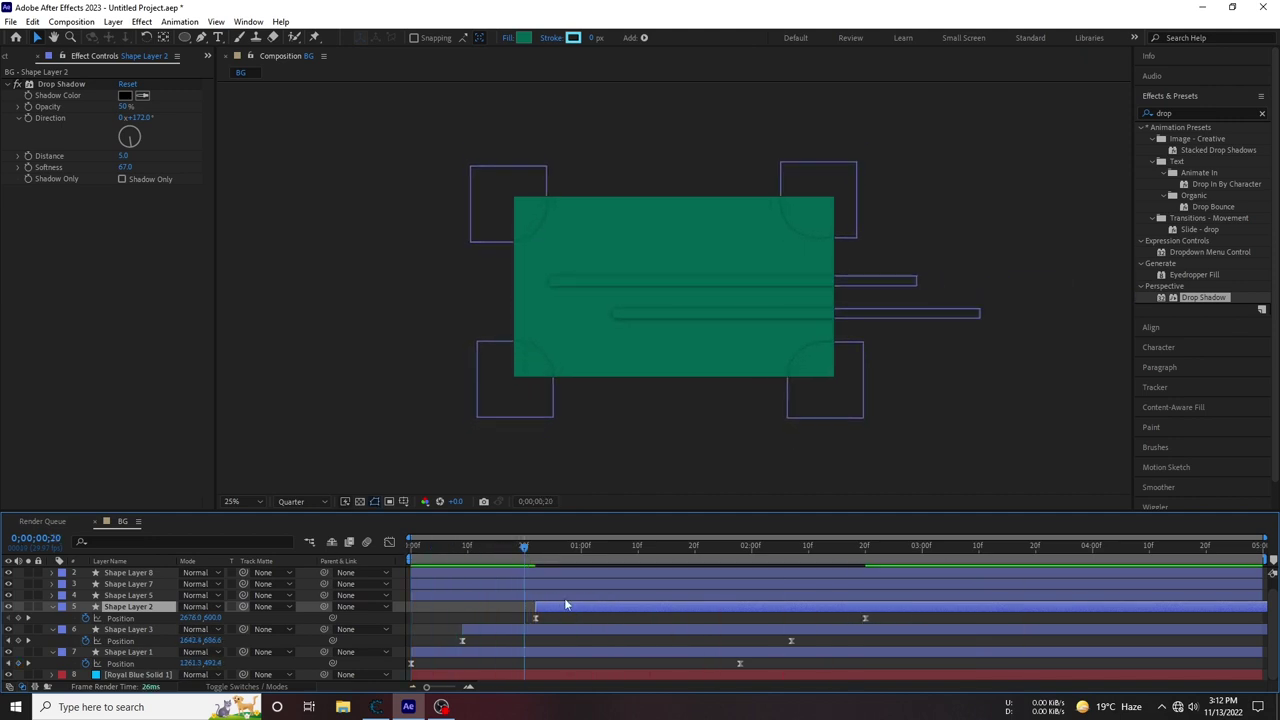
click(408, 544)
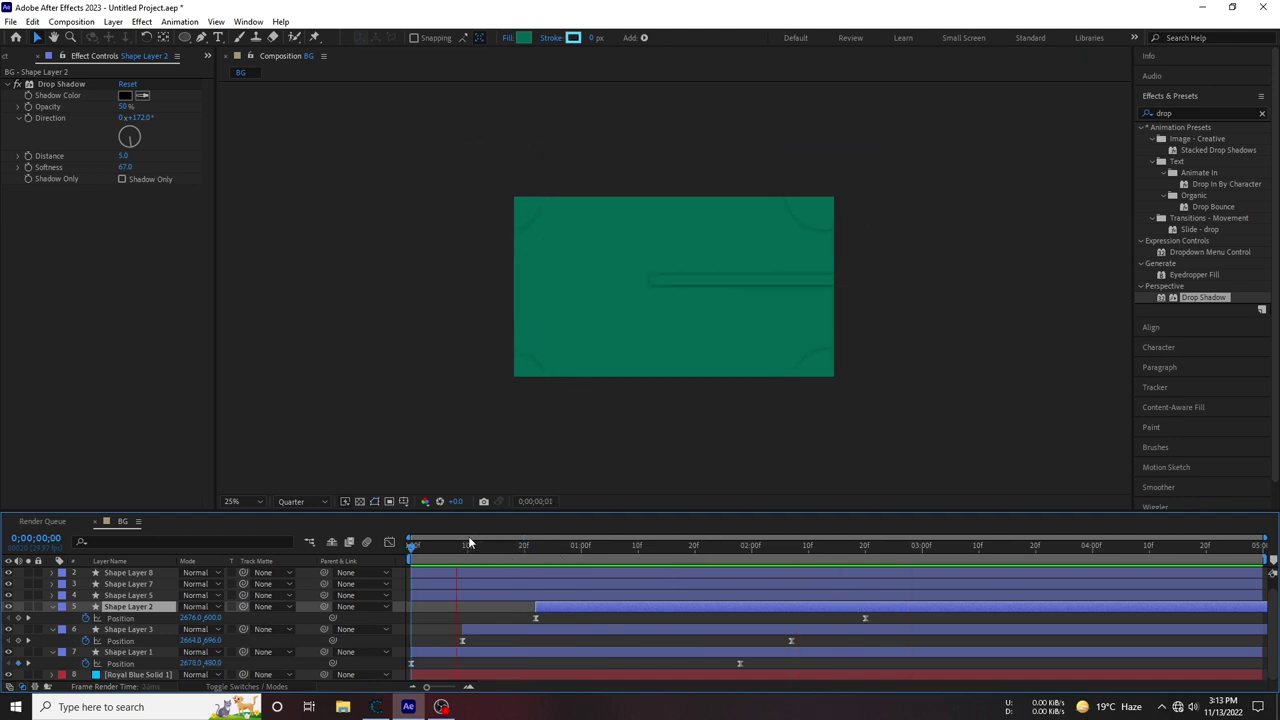
key(space)
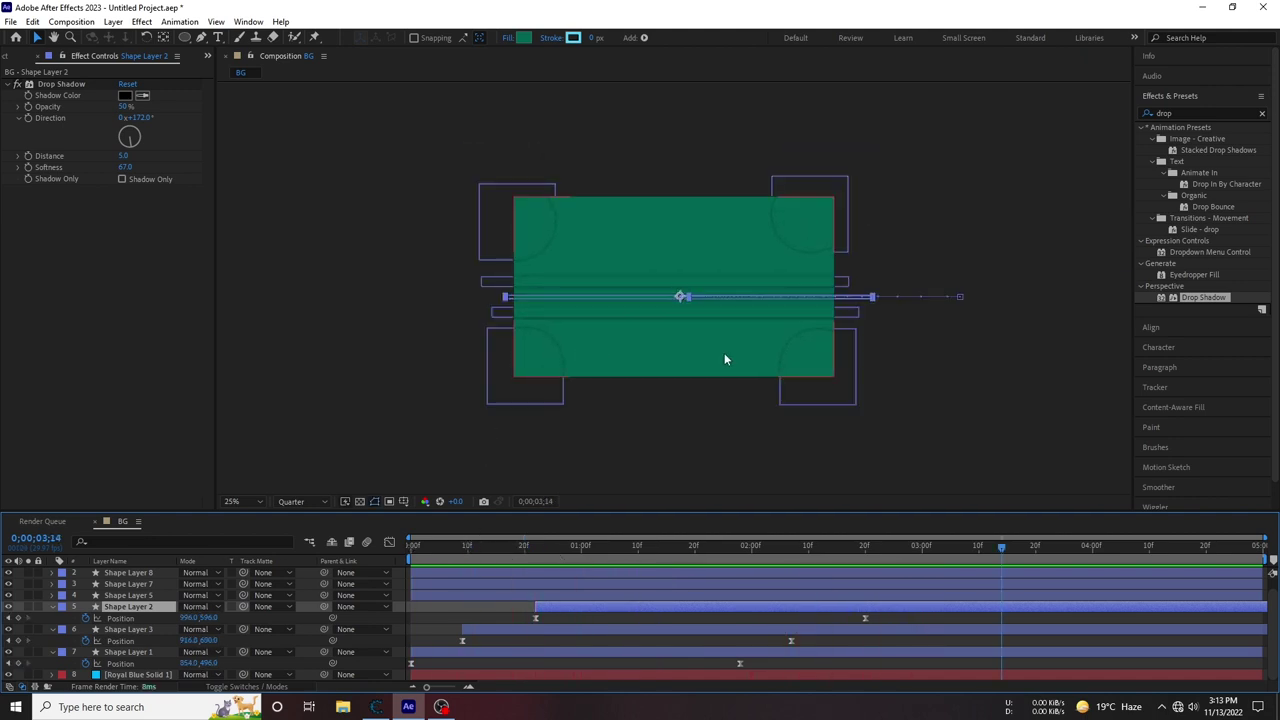
Collapse the second bar's Position property in the timeline
scroll(724, 352, up, 2)
scroll(611, 343, up, 1)
scroll(537, 357, down, 1)
scroll(591, 351, down, 1)
scroll(640, 380, up, 1)
scroll(640, 380, down, 1)
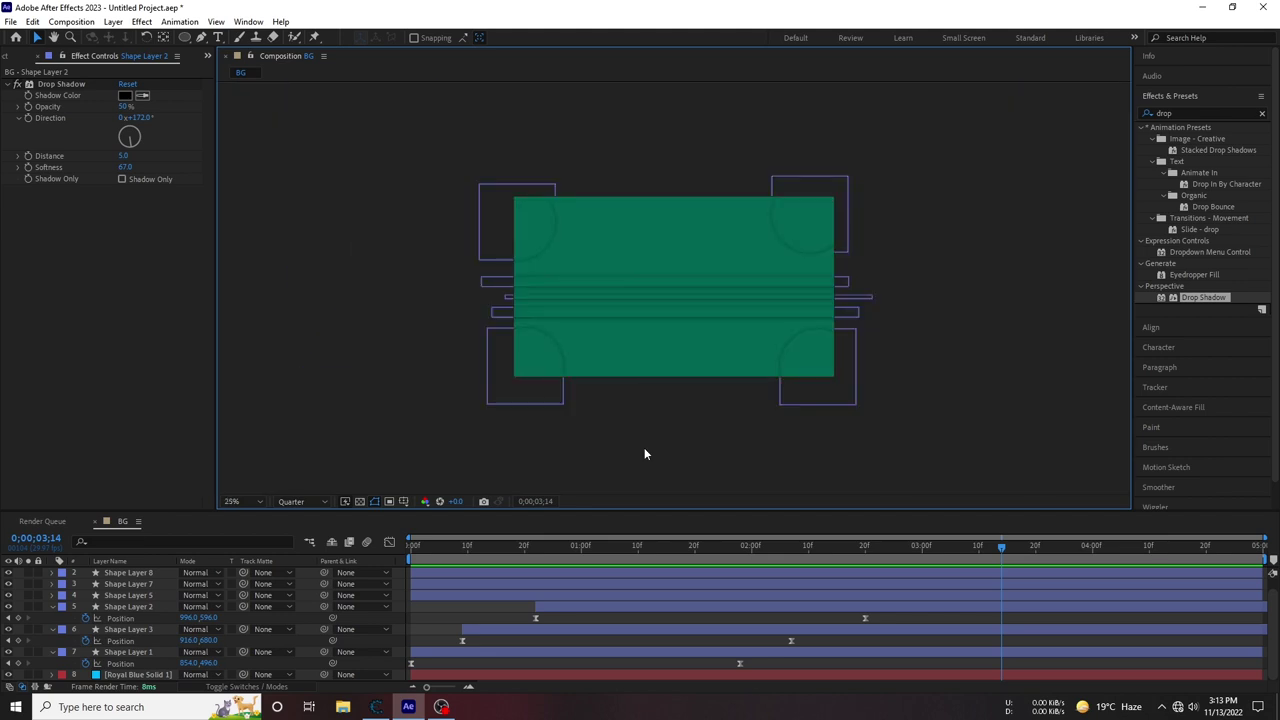
click(53, 606)
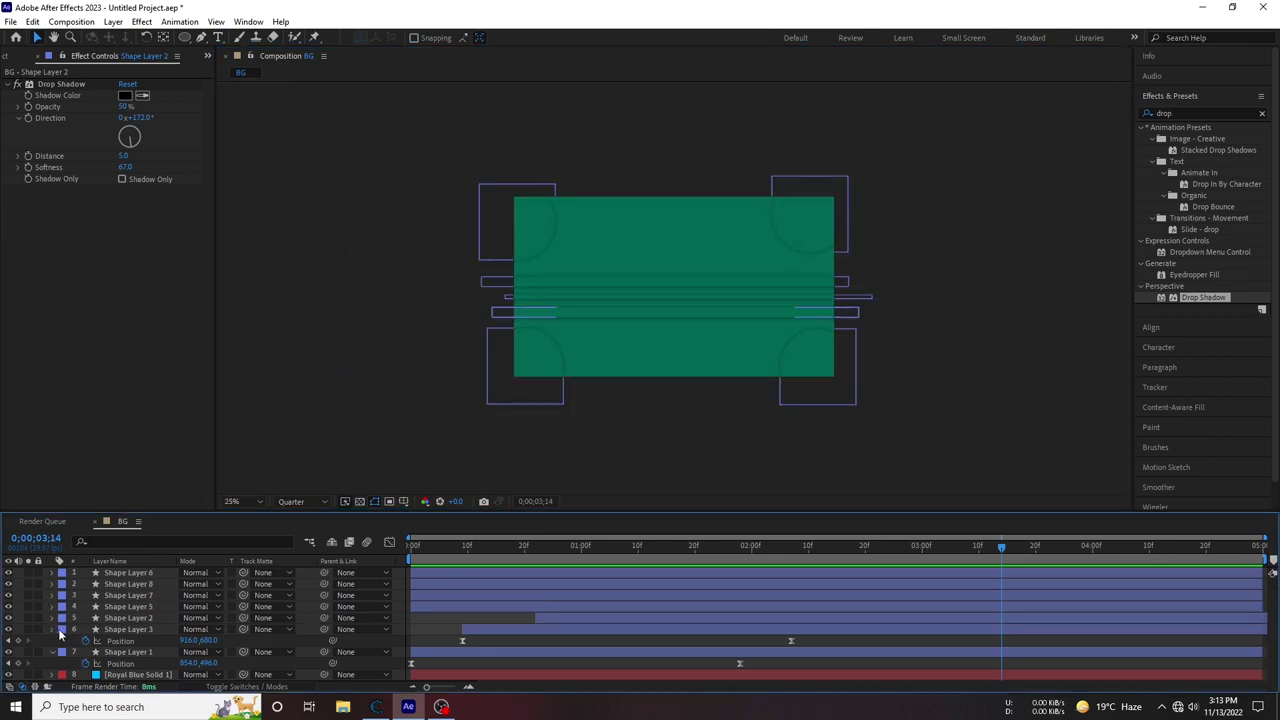
Collapse the bars' position properties and try a light cyan bar fill, then discard it
click(53, 629)
click(52, 641)
scroll(837, 263, up, 1)
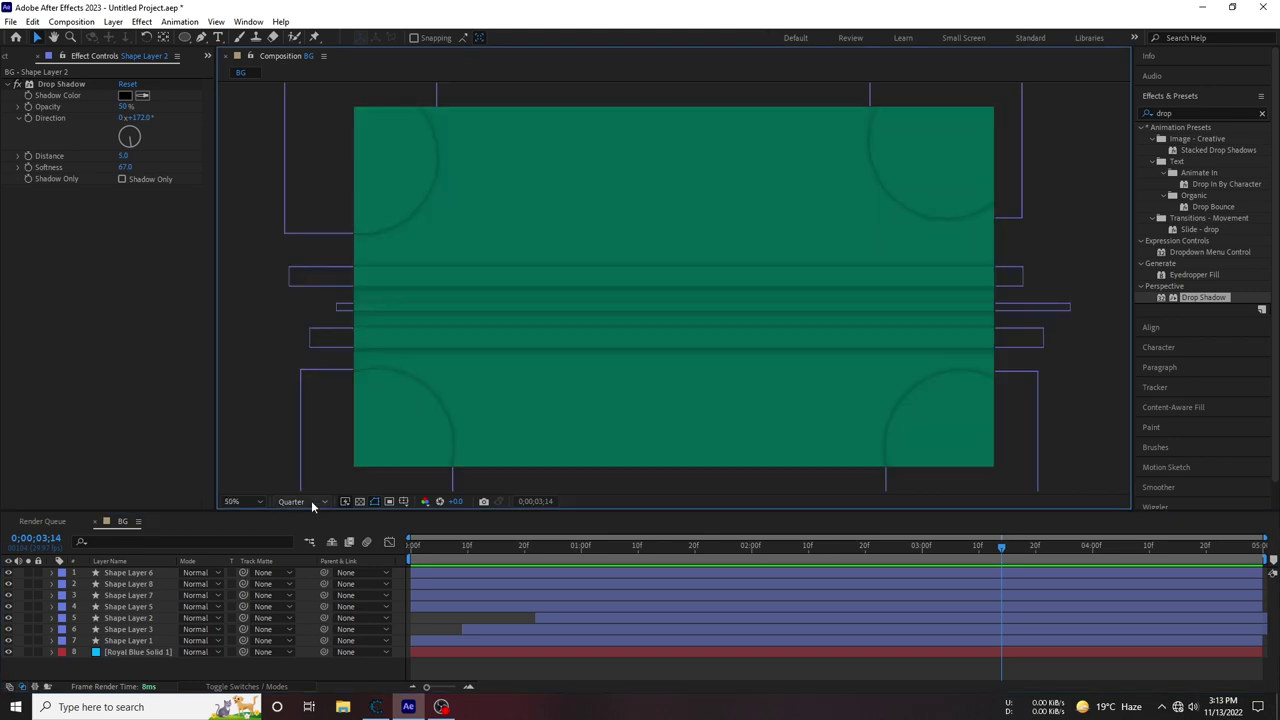
scroll(501, 338, up, 1)
scroll(501, 338, down, 2)
scroll(501, 338, up, 1)
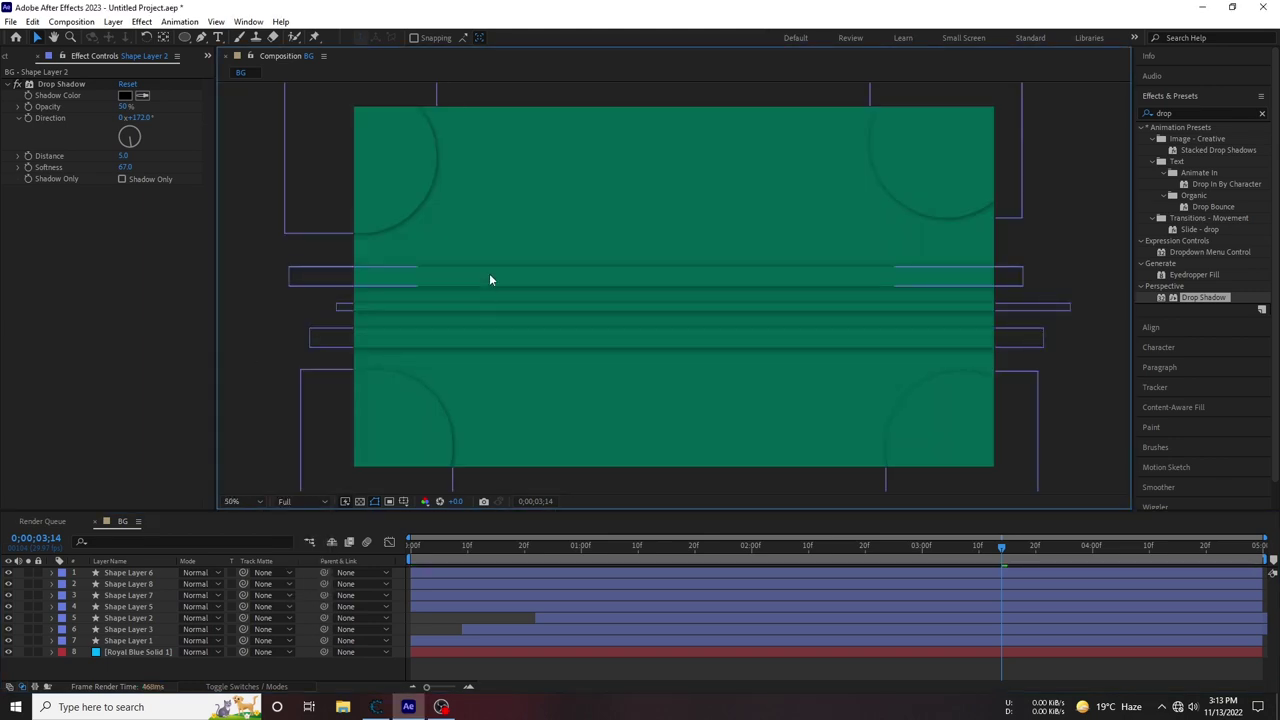
click(150, 640)
click(150, 629)
click(523, 37)
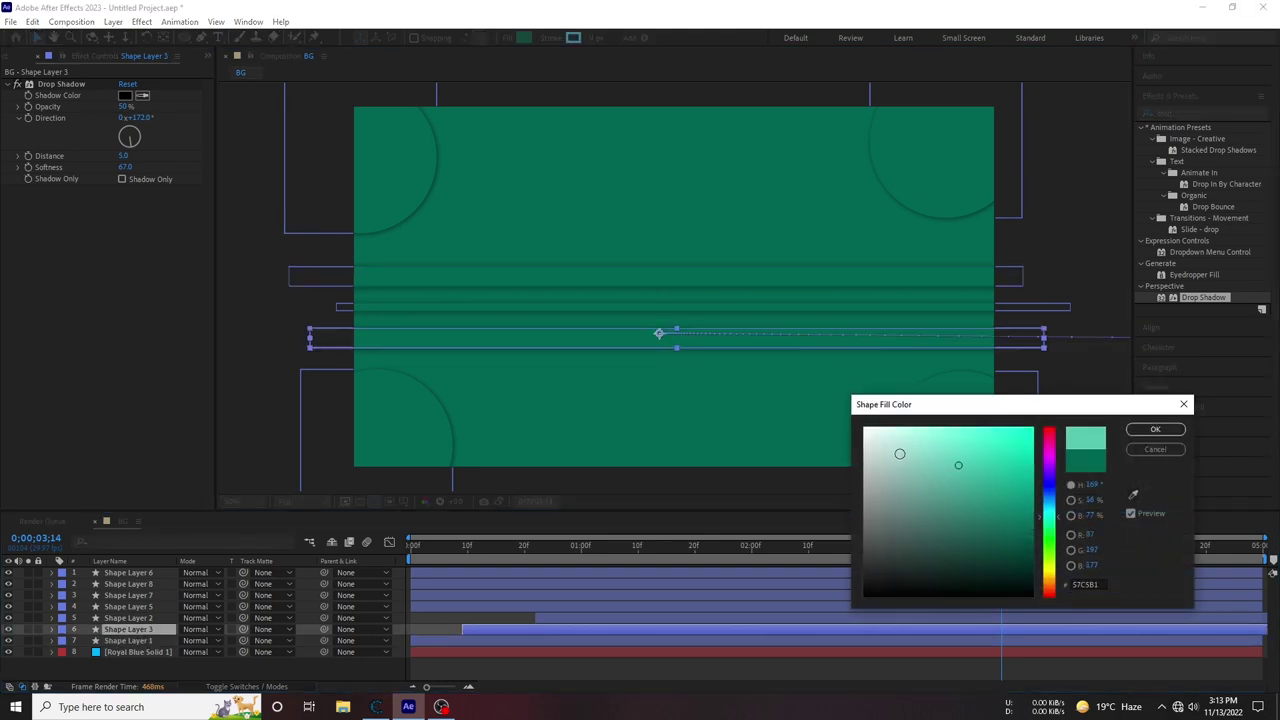
click(901, 446)
drag(901, 446, 903, 444)
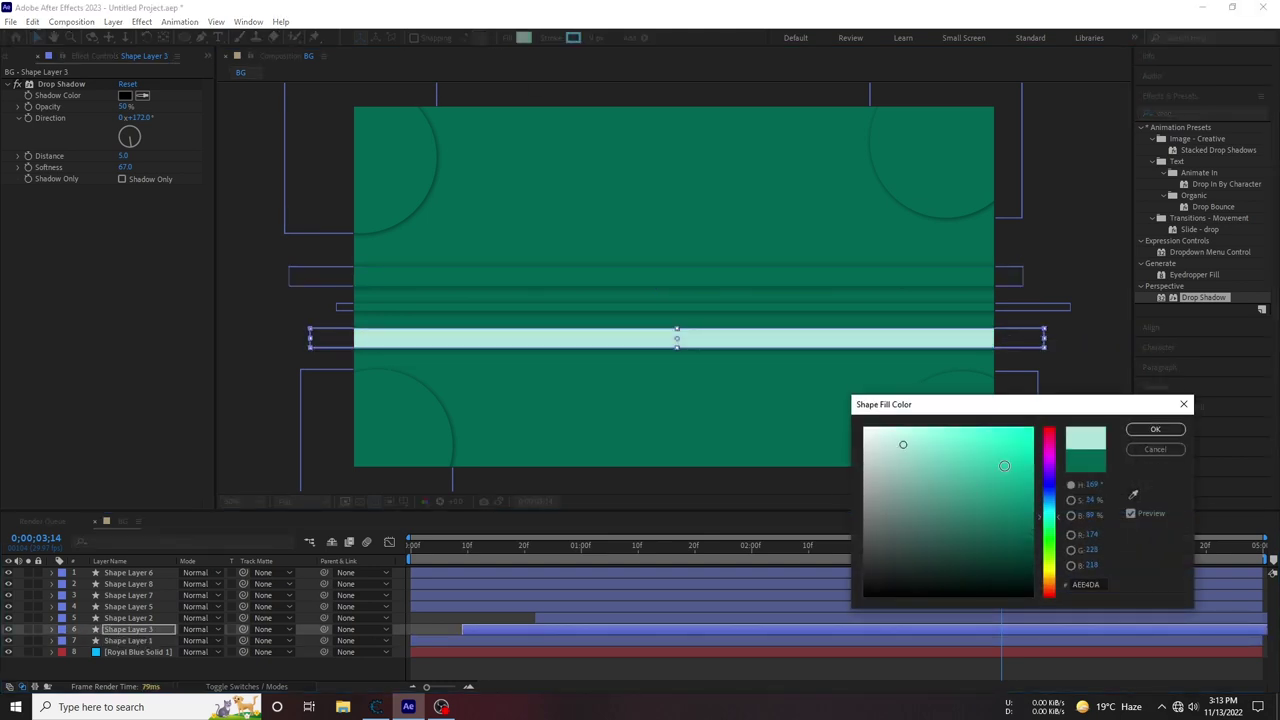
click(1160, 449)
Give the top-left corner circle a lighter green fill and copy its hex 008971
click(380, 178)
click(523, 37)
mouse_move(1032, 529)
mouse_down()
mouse_move(1051, 564)
mouse_move(1059, 509)
mouse_up()
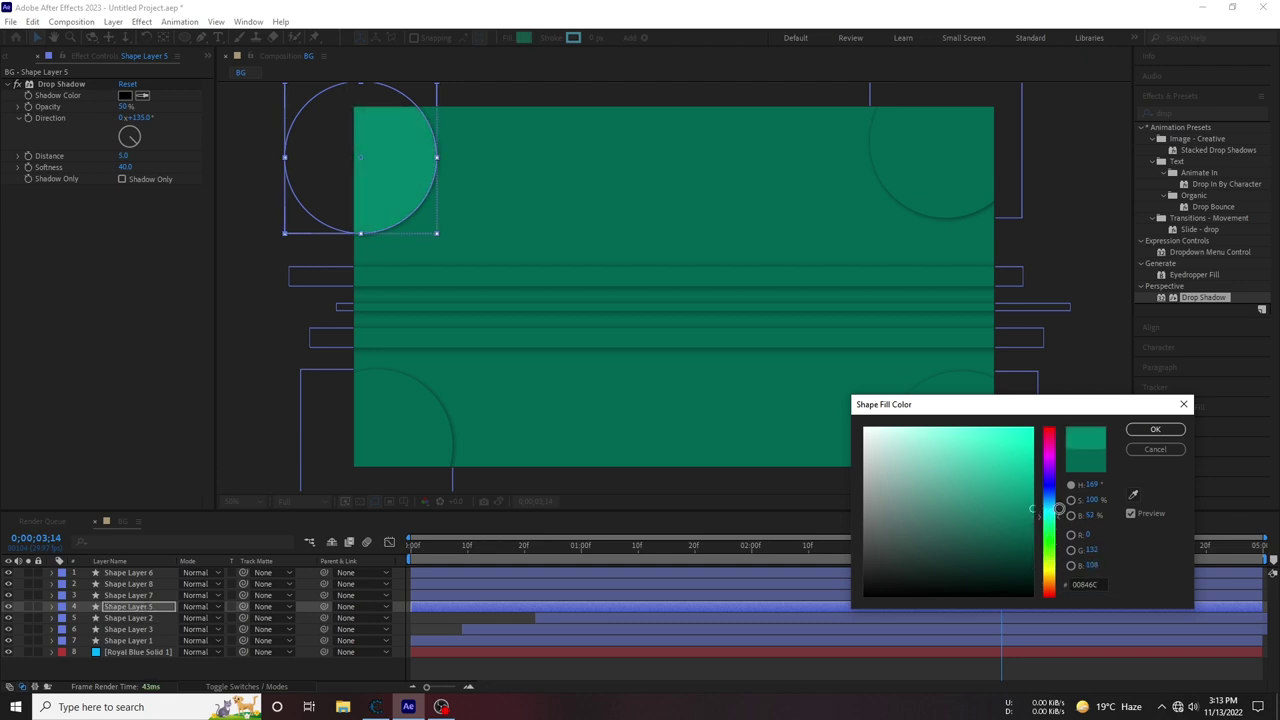
click(1085, 584)
right_click(1088, 585)
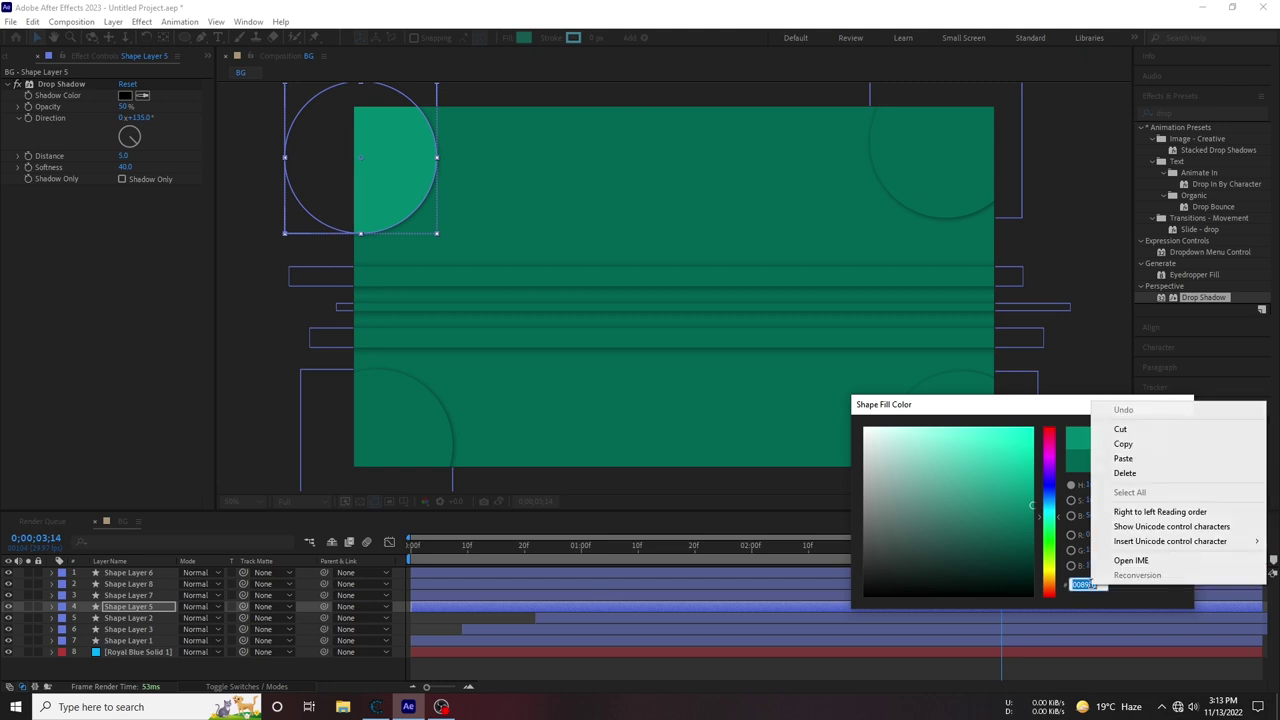
key(Escape)
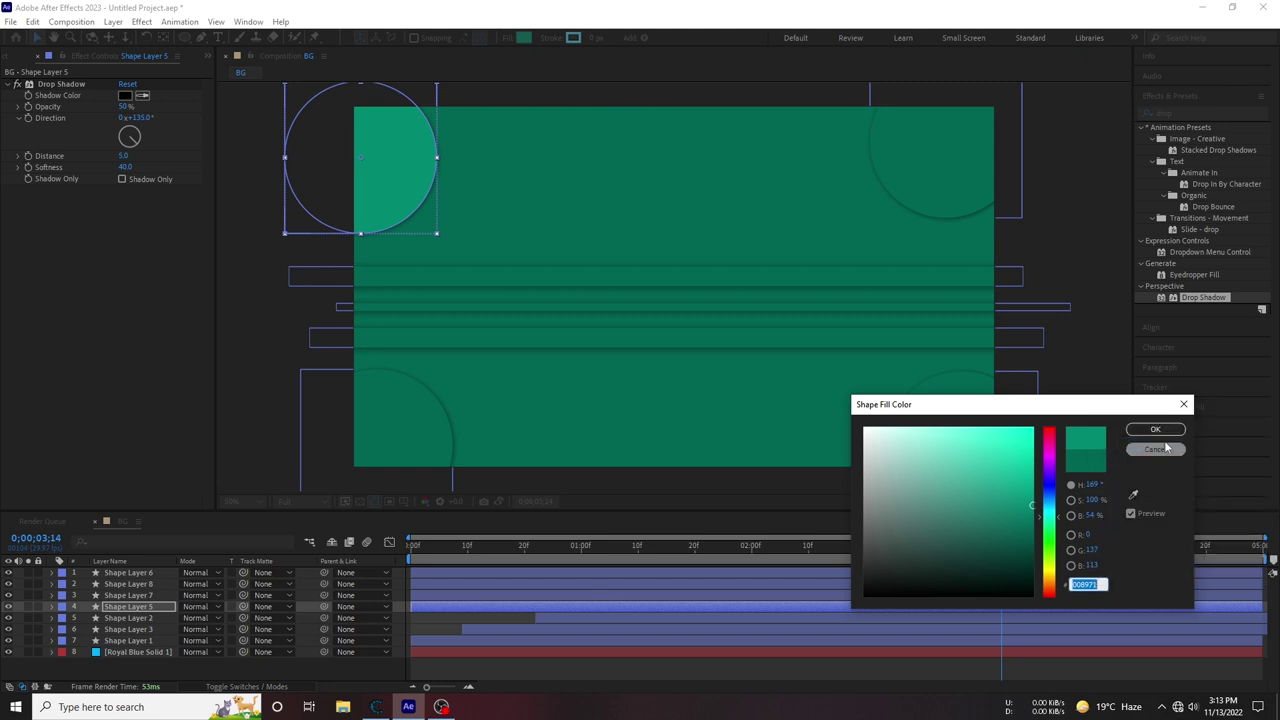
click(1150, 430)
click(244, 322)
Paste the 008971 green into the top-right, bottom-right and bottom-left circles' fills
click(880, 134)
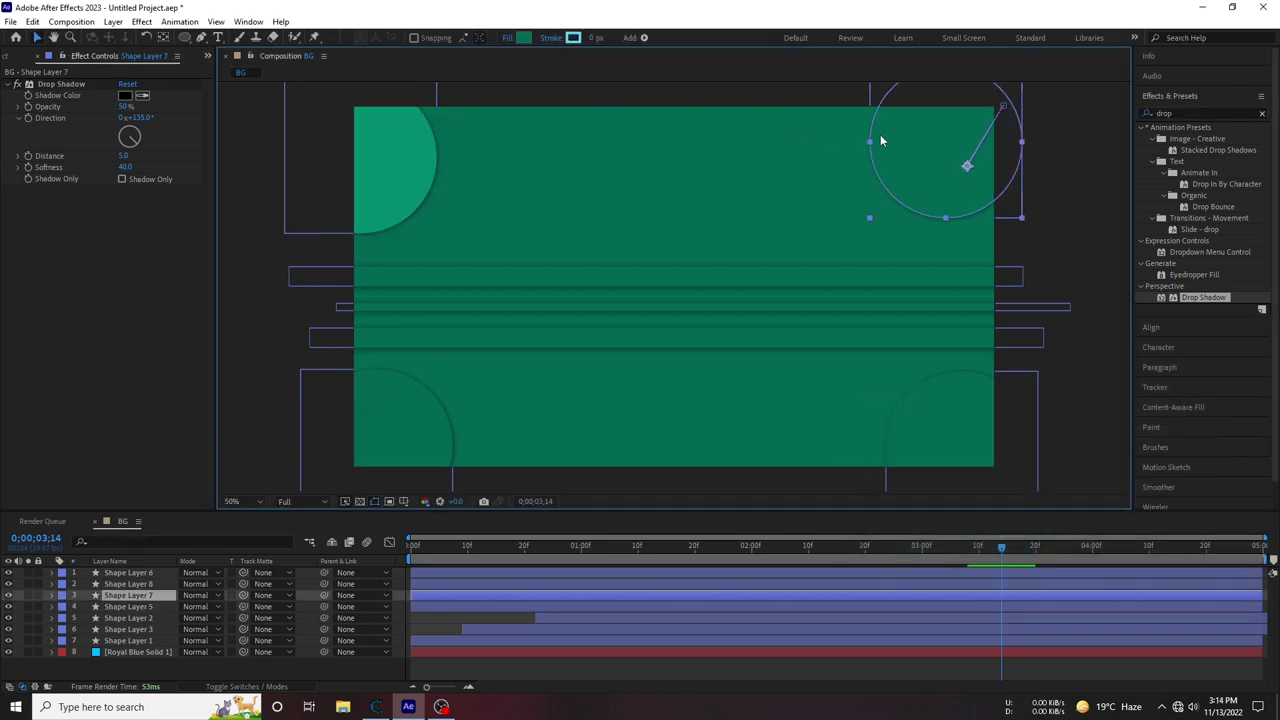
click(518, 40)
text(008971)
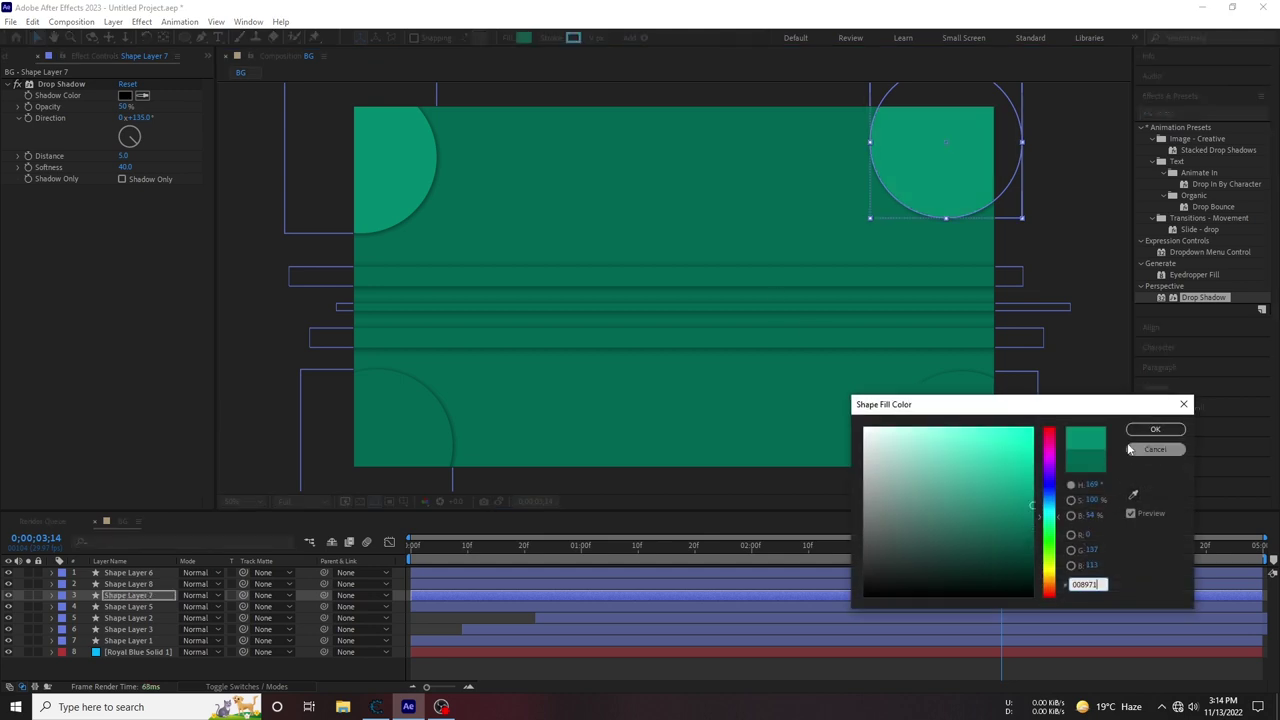
key(Return)
click(977, 424)
click(518, 40)
key(ctrl+v)
key(Return)
click(397, 423)
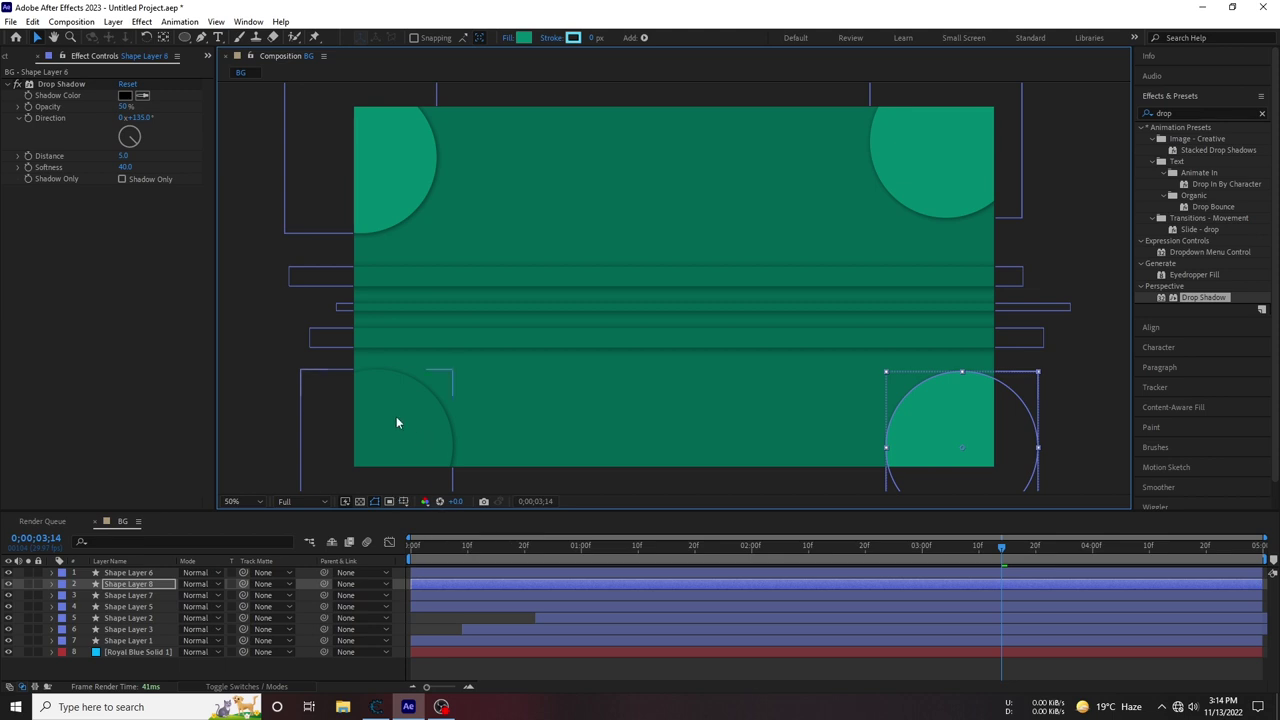
click(530, 38)
text(008971)
key(Return)
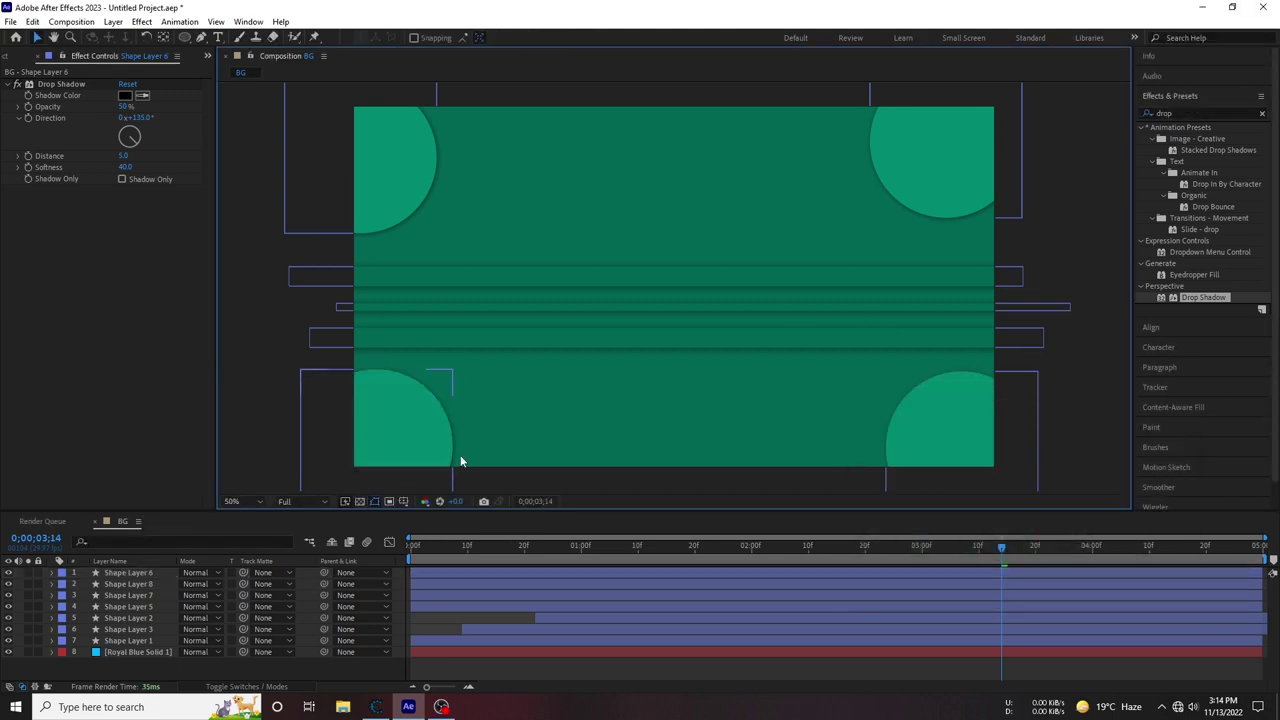
Cancel a trial fill change on the top bar and return to frame 0 at 50% view
click(488, 278)
click(530, 38)
text(747474)
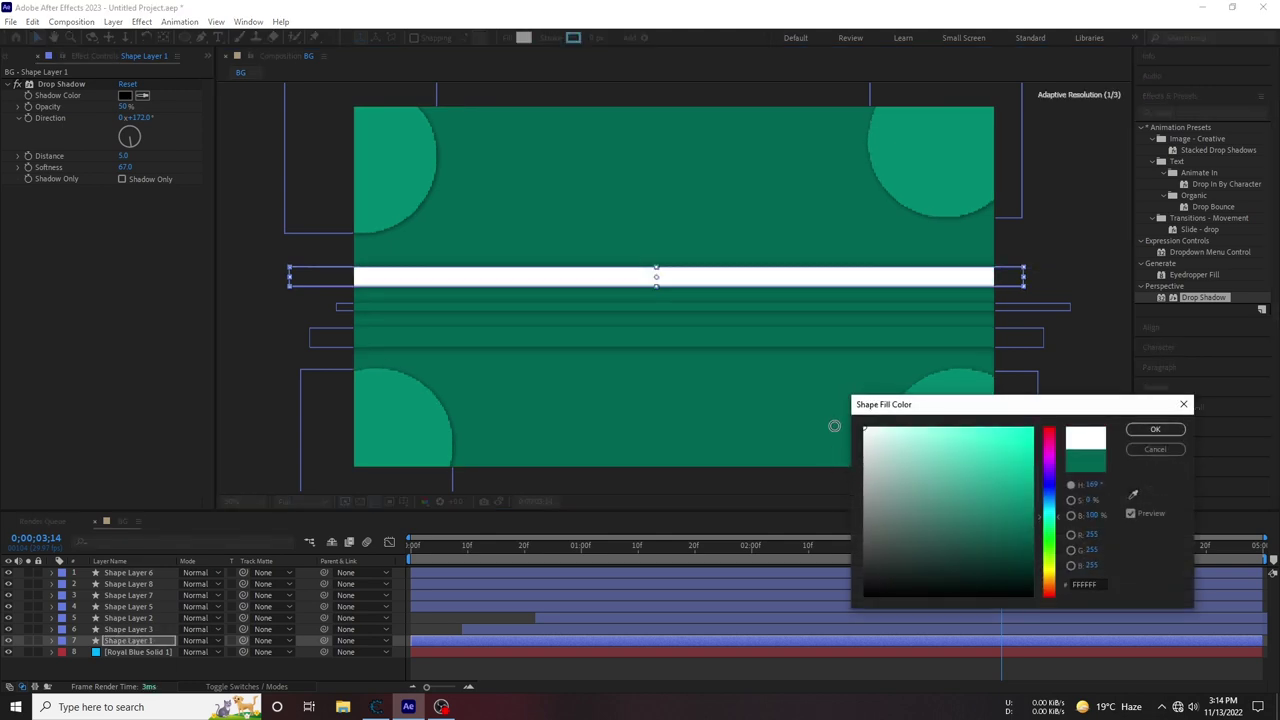
drag(914, 434, 937, 428)
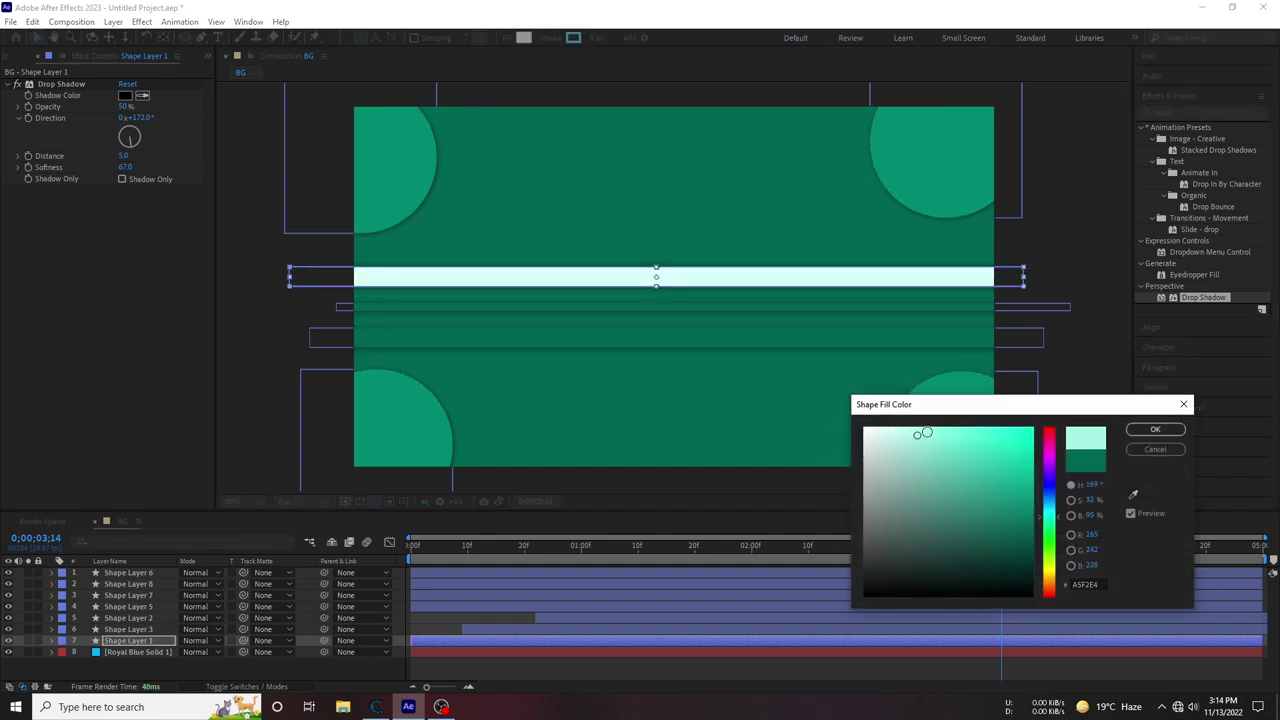
click(1155, 450)
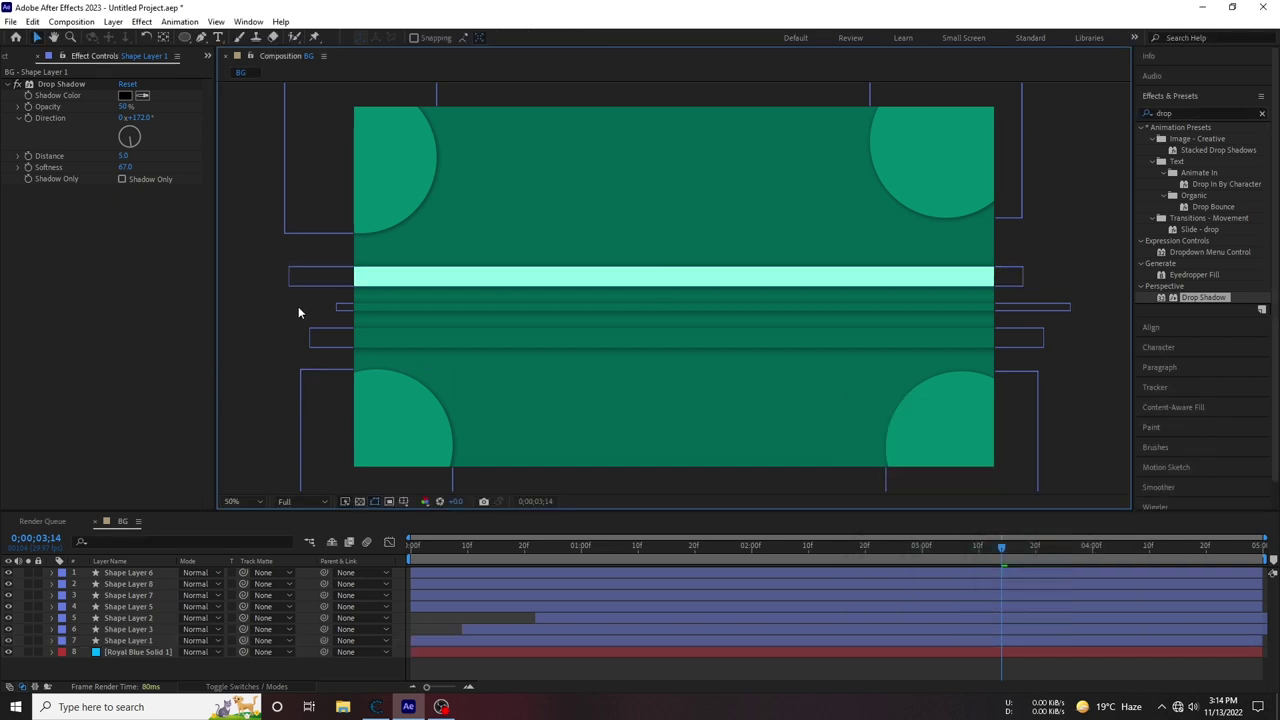
click(240, 356)
key(comma)
key(period)
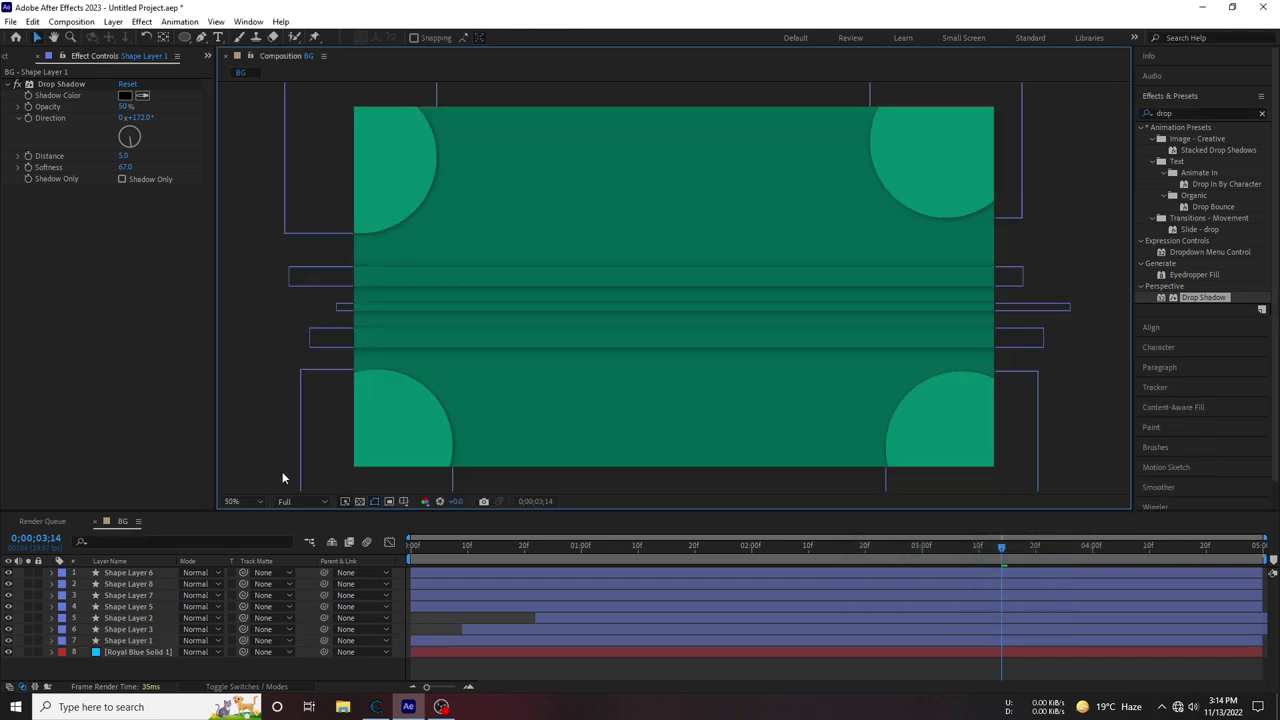
click(411, 554)
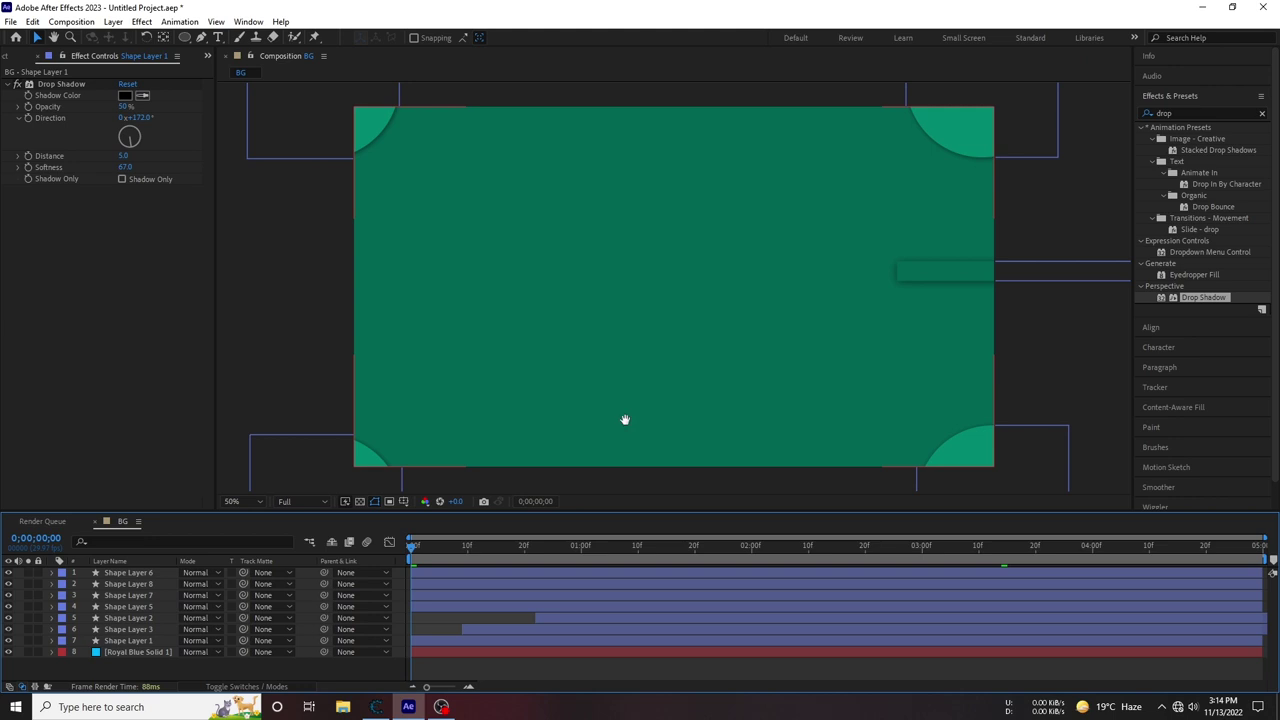
key(ctrl+a)
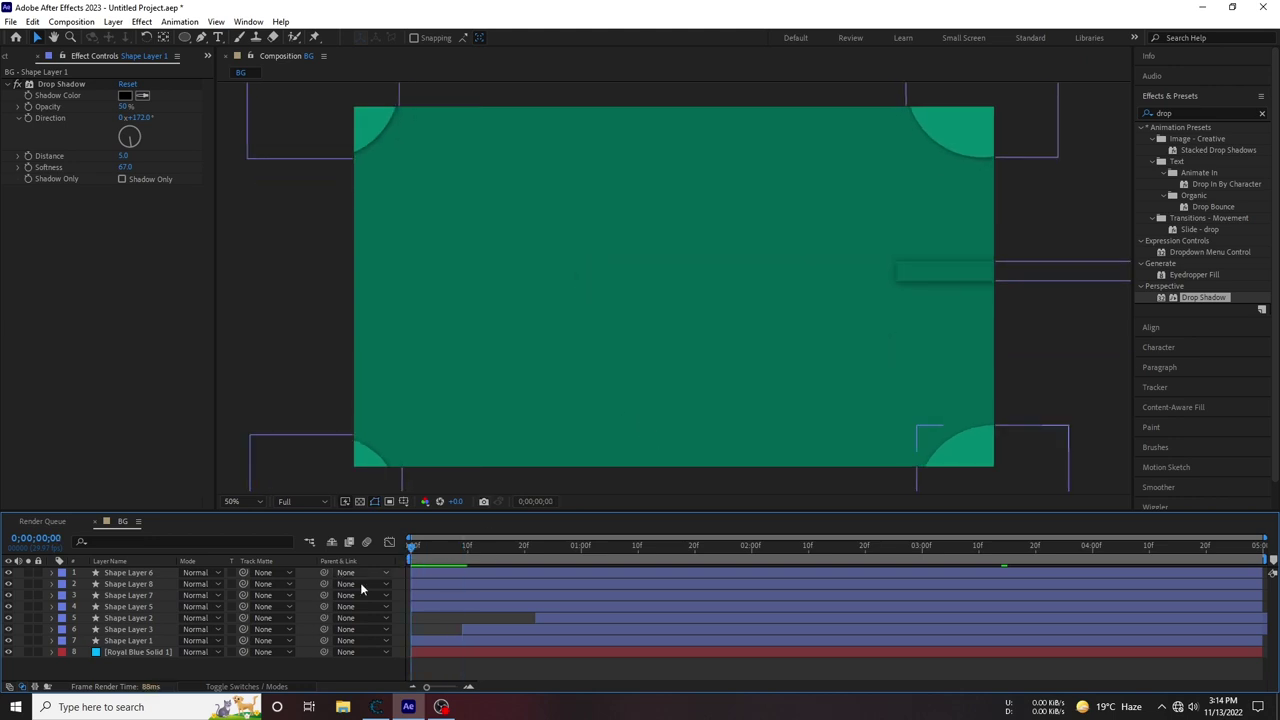
Drag the top bar's frame-0 position further right, then preview and stop at 0;00;02;24
drag(957, 274, 1064, 274)
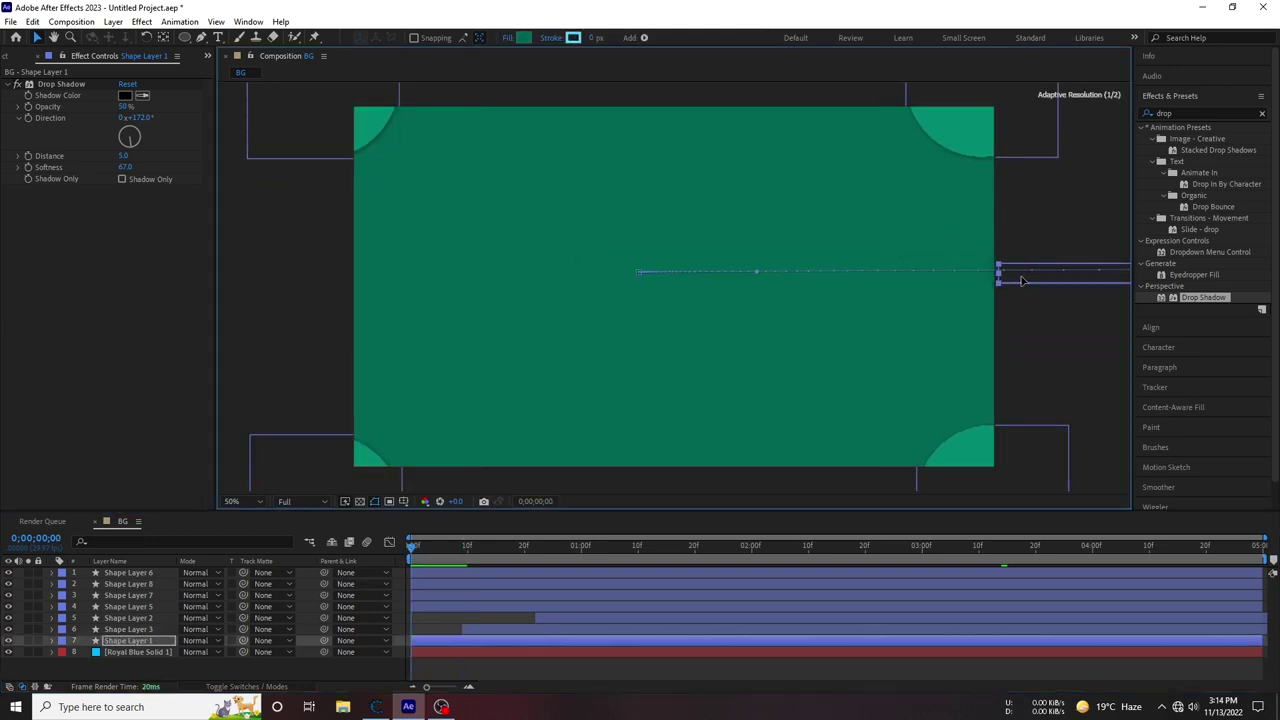
key(space)
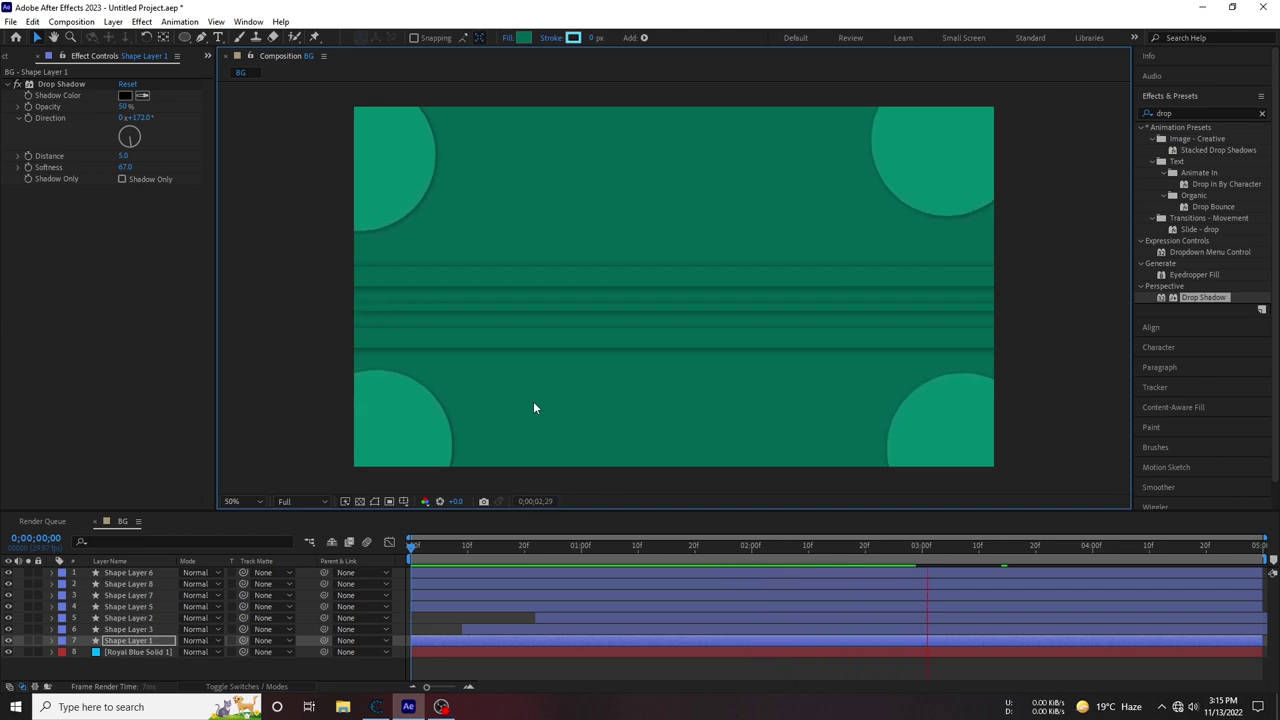
key(space)
drag(412, 545, 888, 545)
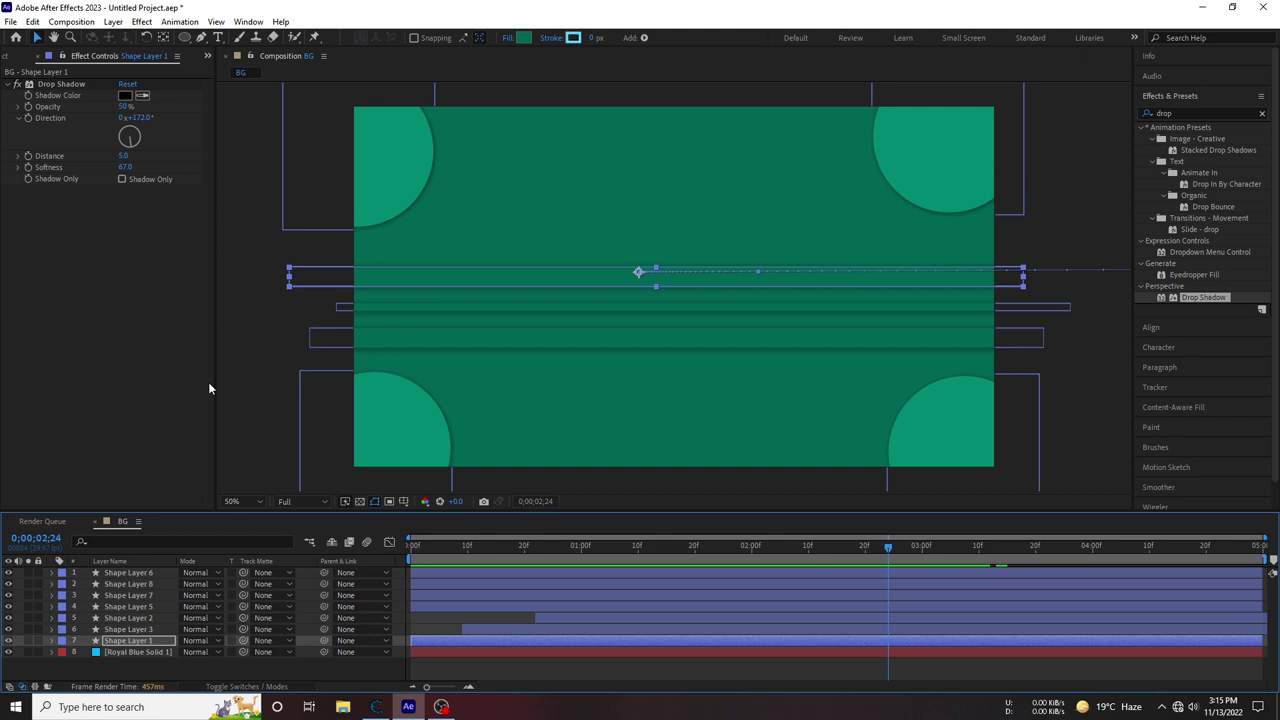
click(1087, 365)
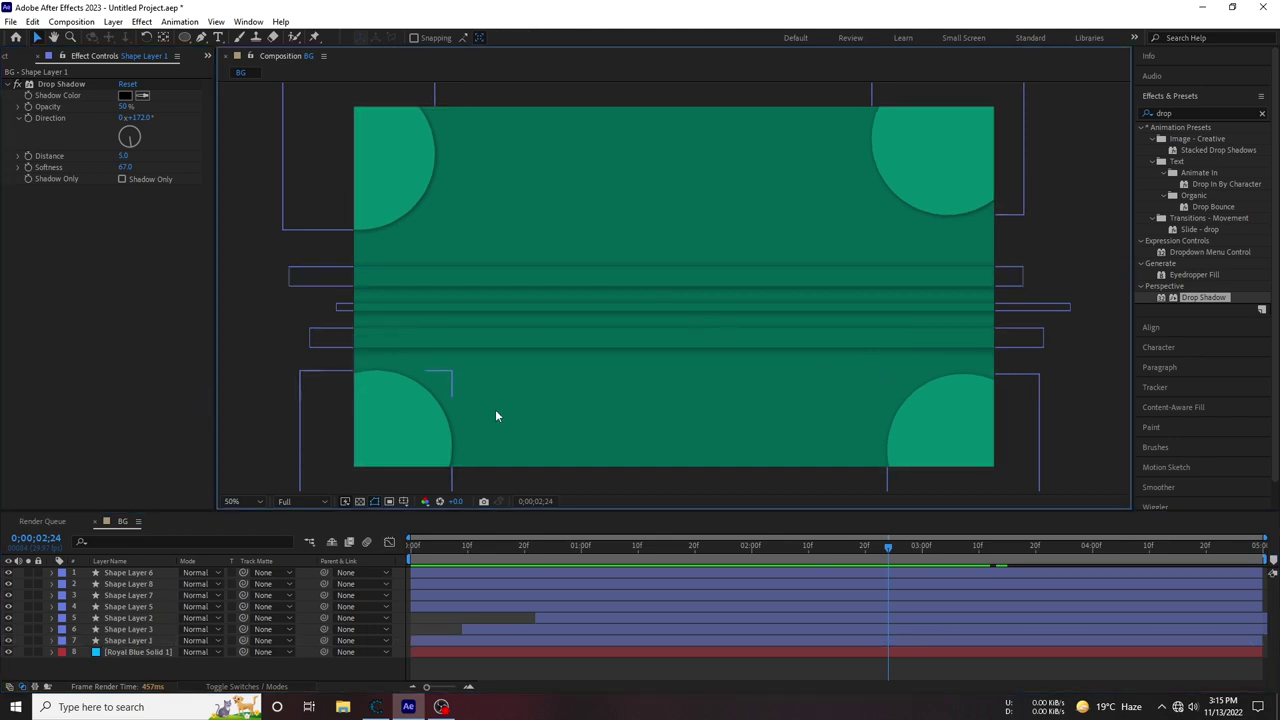
click(657, 284)
Apply Bevel Alpha, found by searching 'alp', to the lower bar
double_click(1189, 112)
text(a)
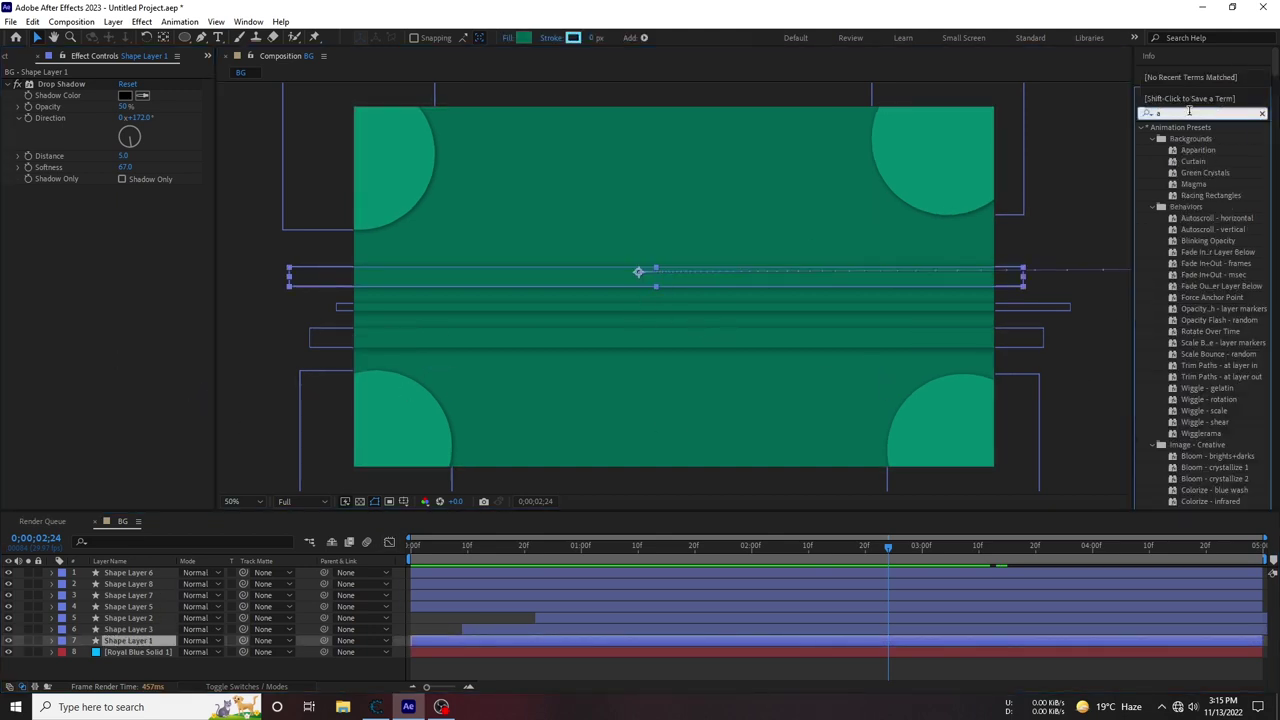
text(lp)
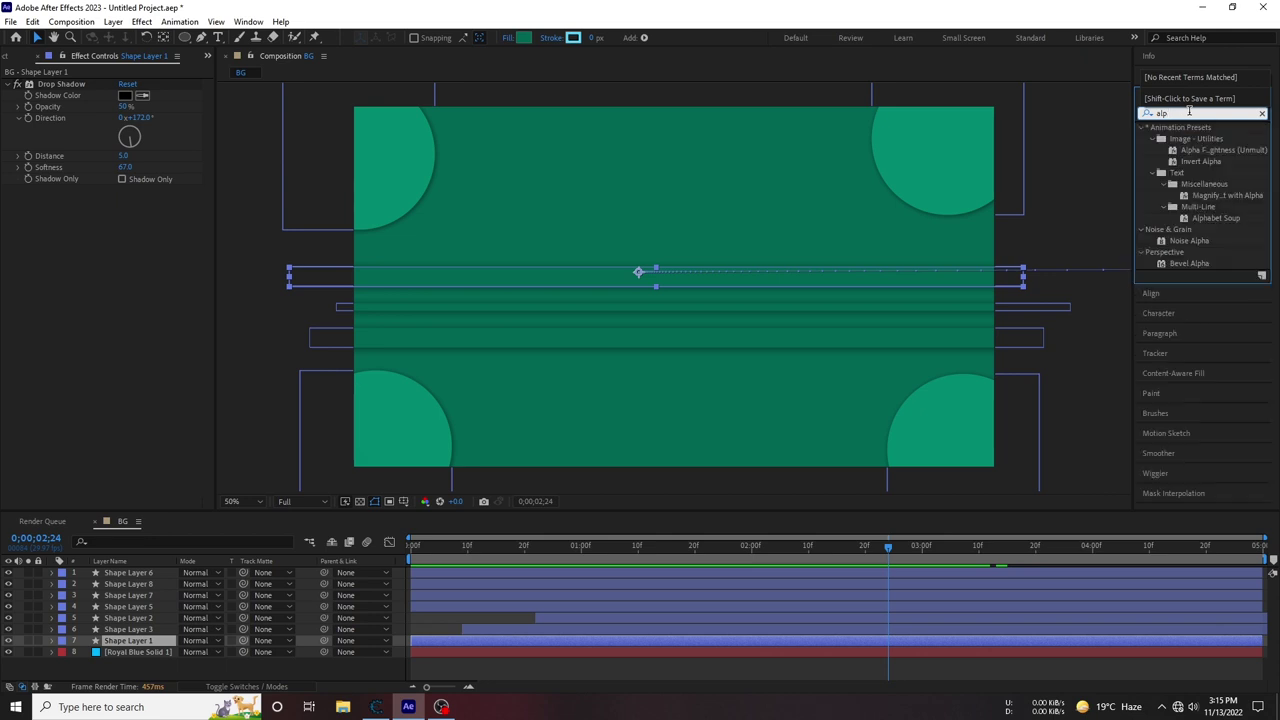
drag(1195, 264, 609, 337)
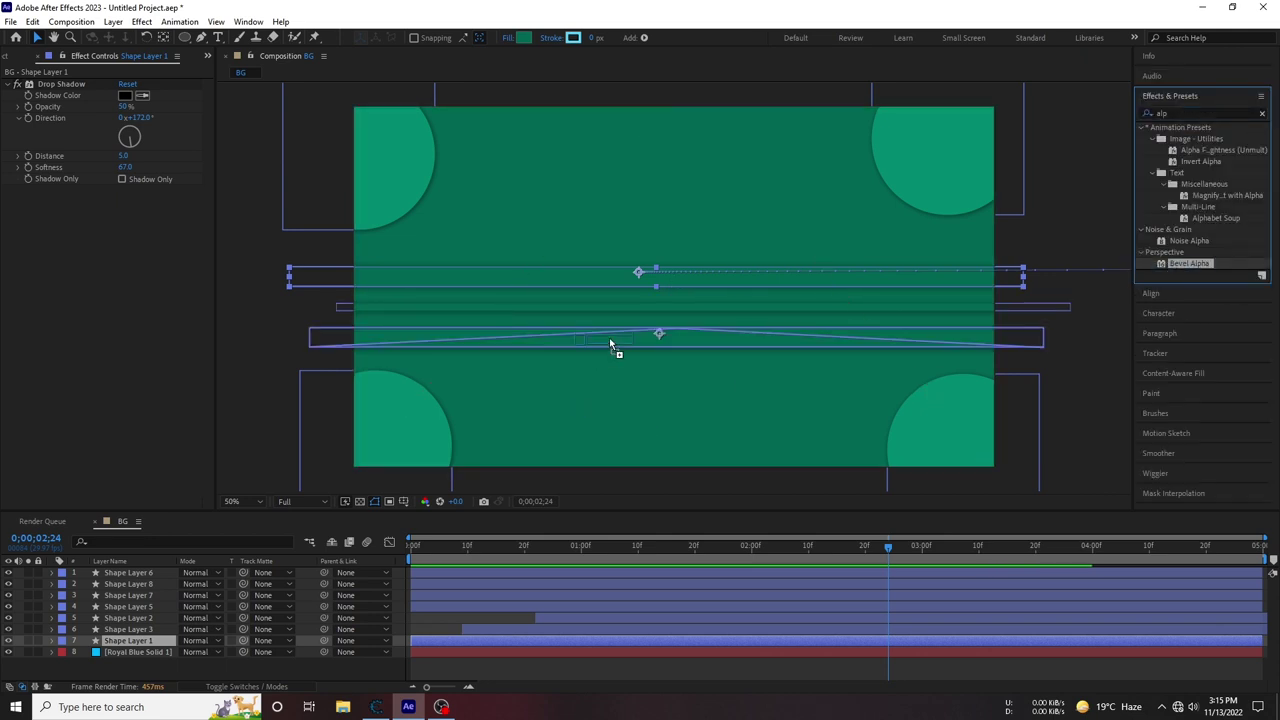
Set the lower bar's Bevel Alpha to Edge Thickness 3.50 and Light Intensity 0.59, then preview
click(848, 285)
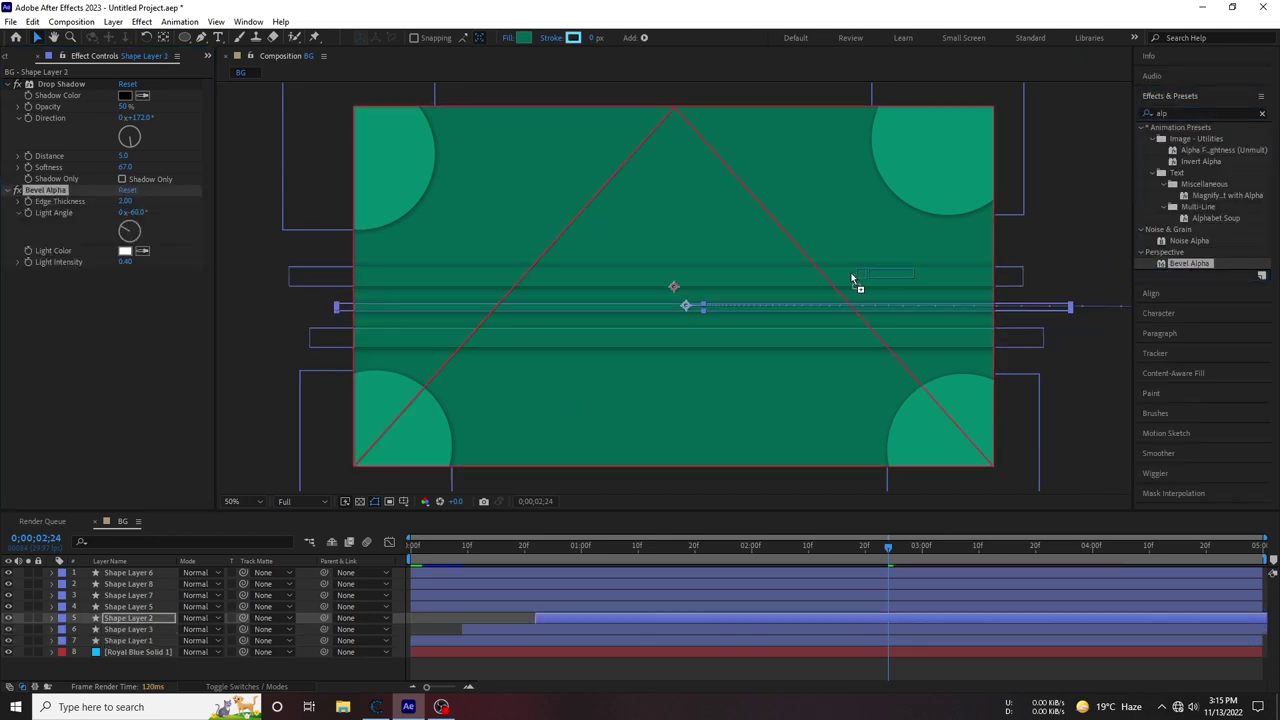
click(255, 320)
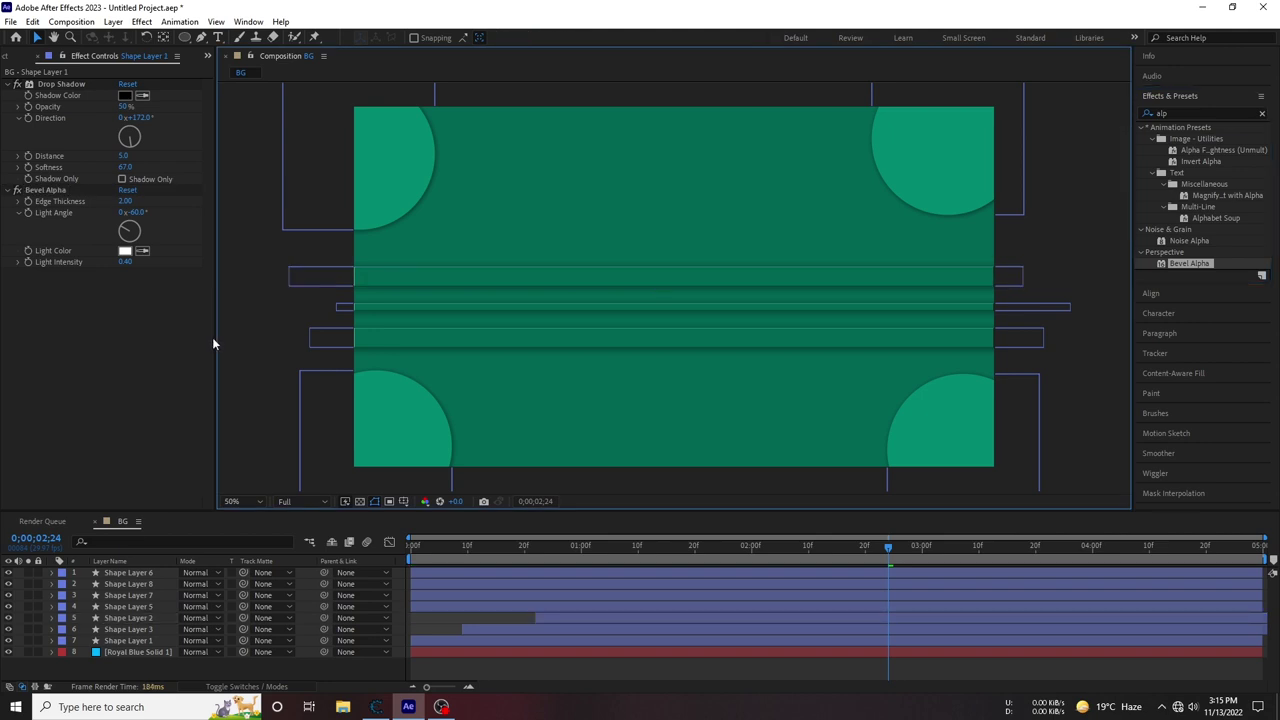
click(389, 338)
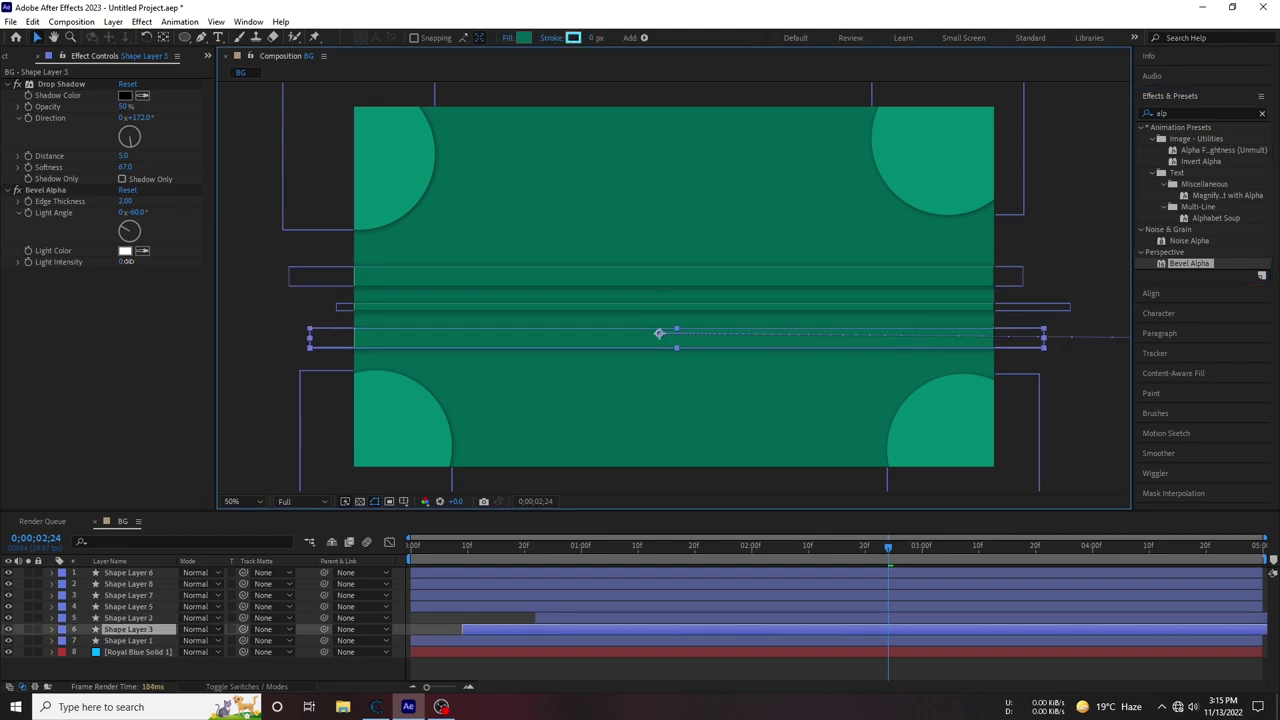
drag(127, 261, 181, 256)
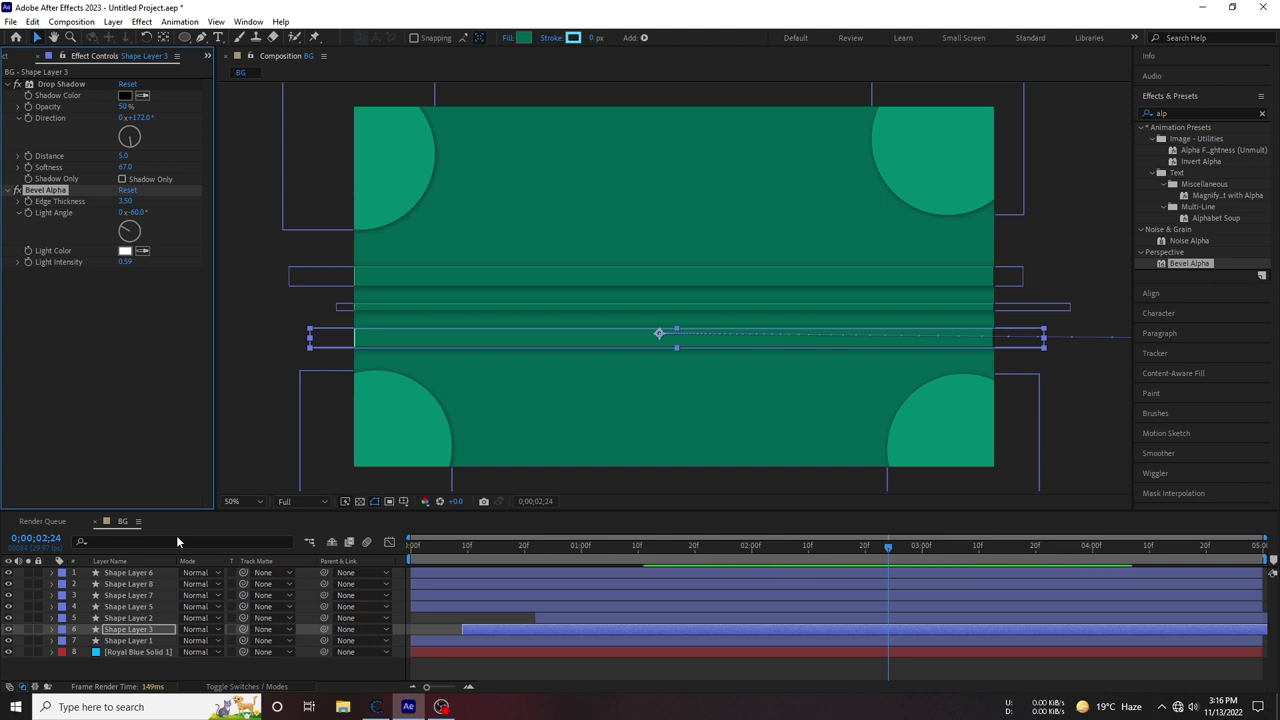
click(191, 452)
click(348, 442)
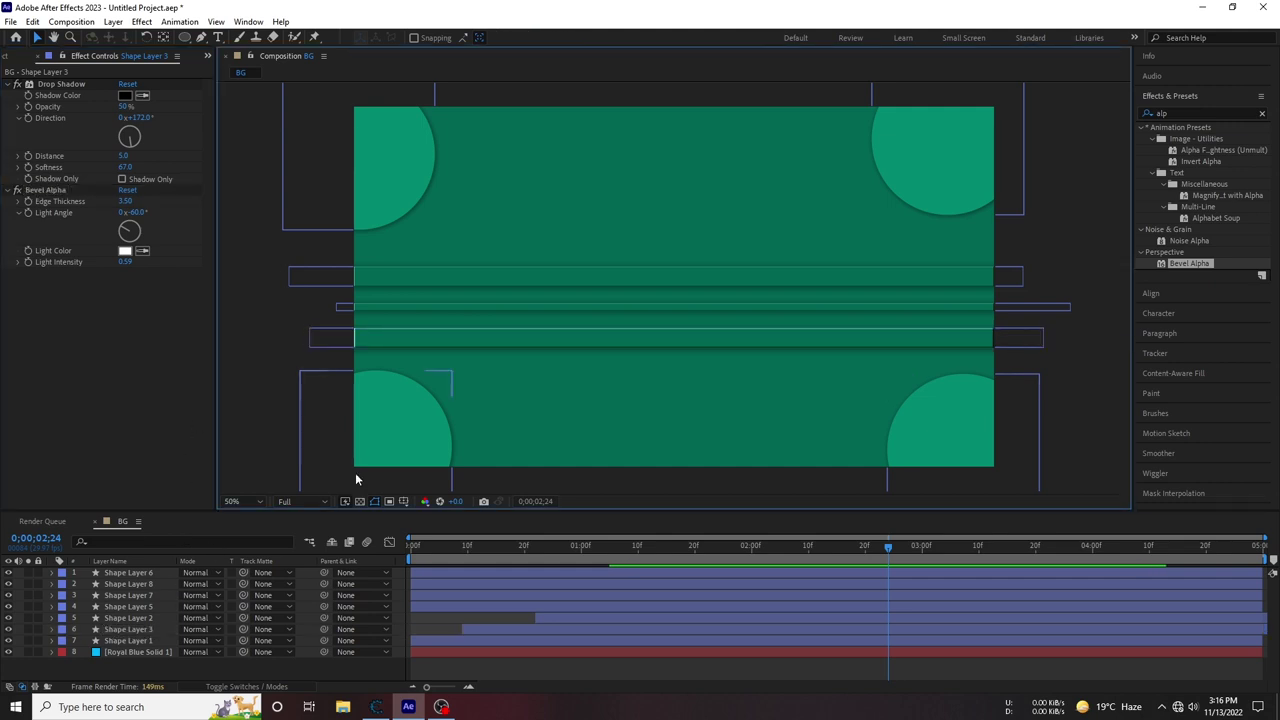
key(space)
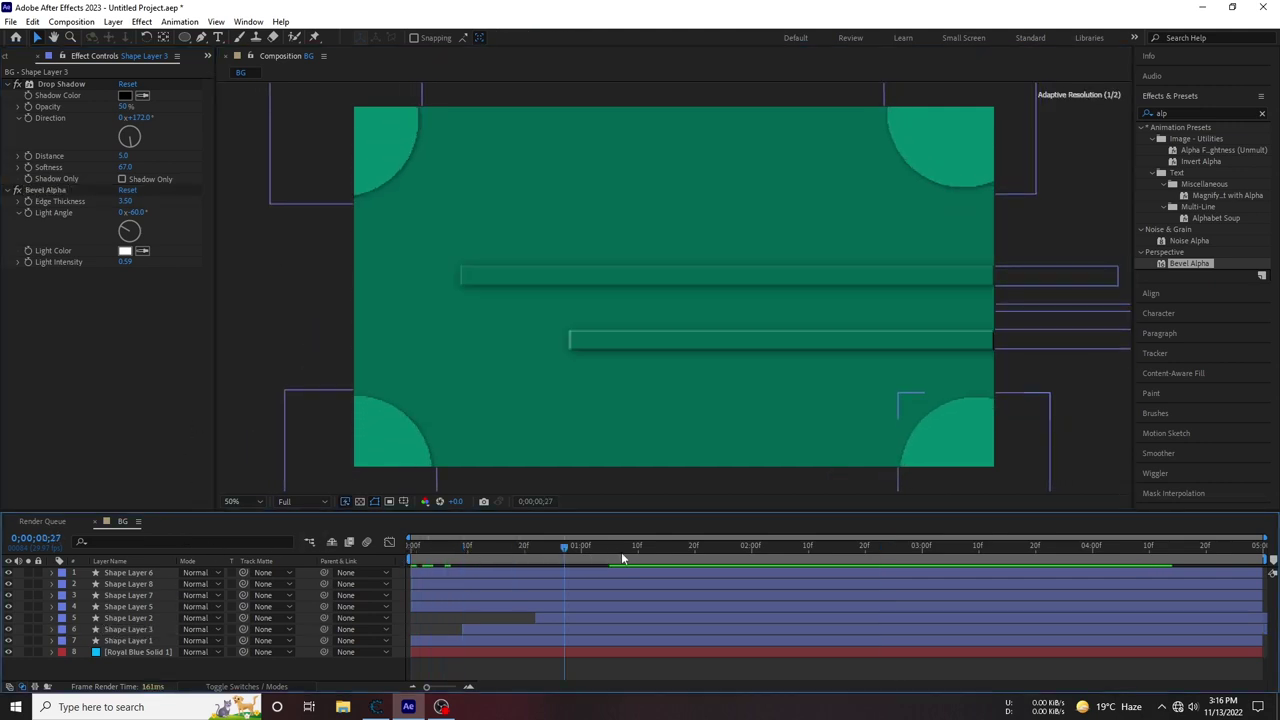
click(273, 401)
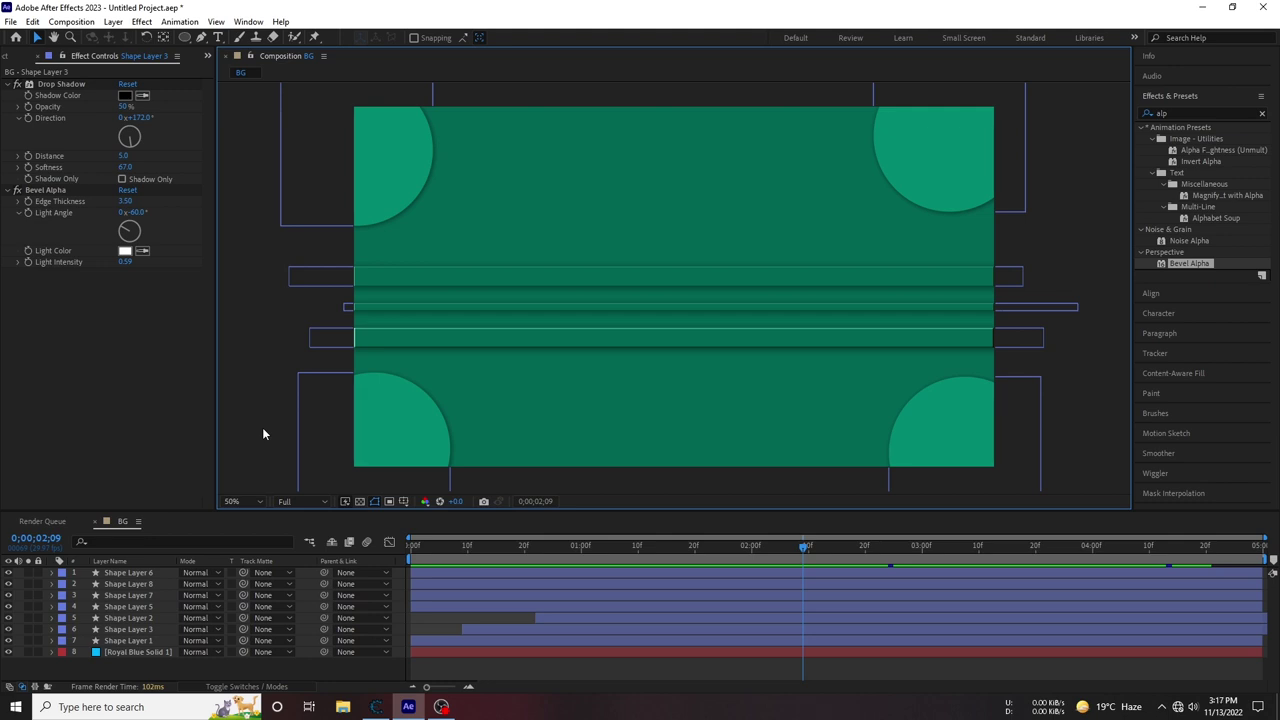
Create a new text layer reading 'N'
right_click(150, 668)
mouse_move(260, 505)
click(346, 540)
click(1086, 557)
right_click(127, 560)
mouse_move(180, 502)
click(470, 520)
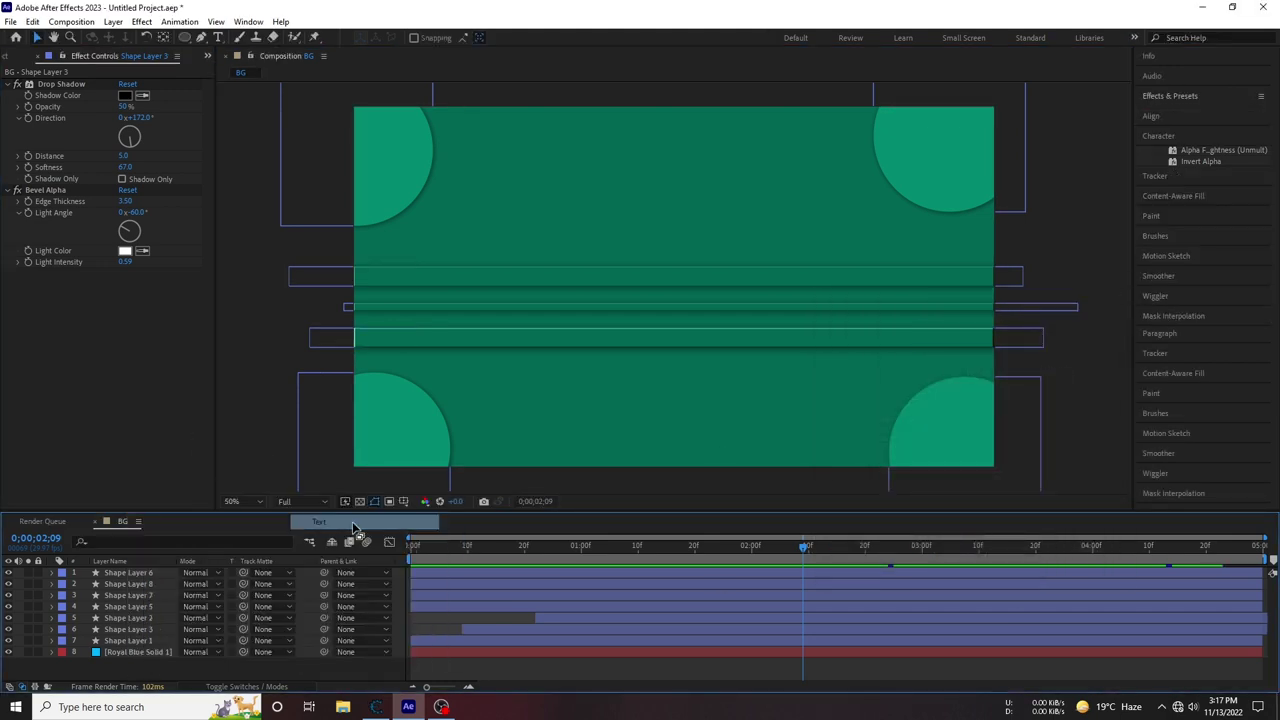
text(N)
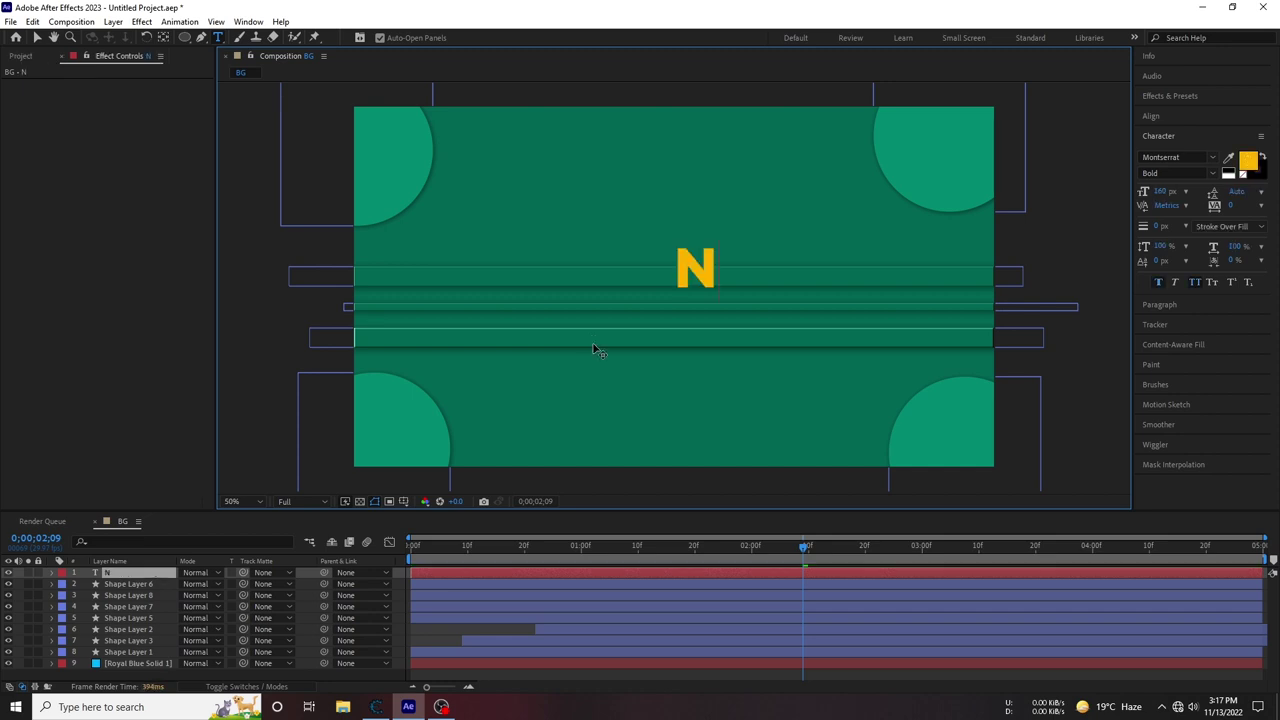
key(Escape)
key(v)
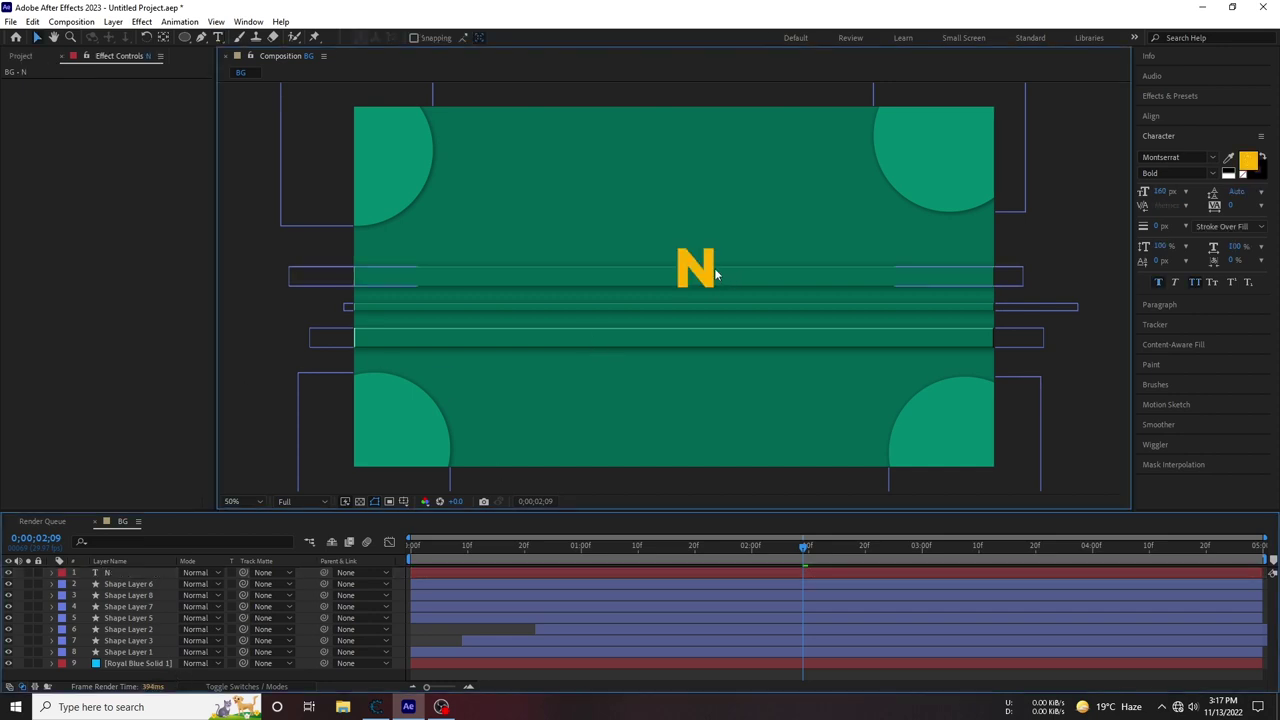
Centre the N's anchor point and apply Drop Shadow found by searching 'drop'
click(162, 40)
drag(677, 286, 697, 268)
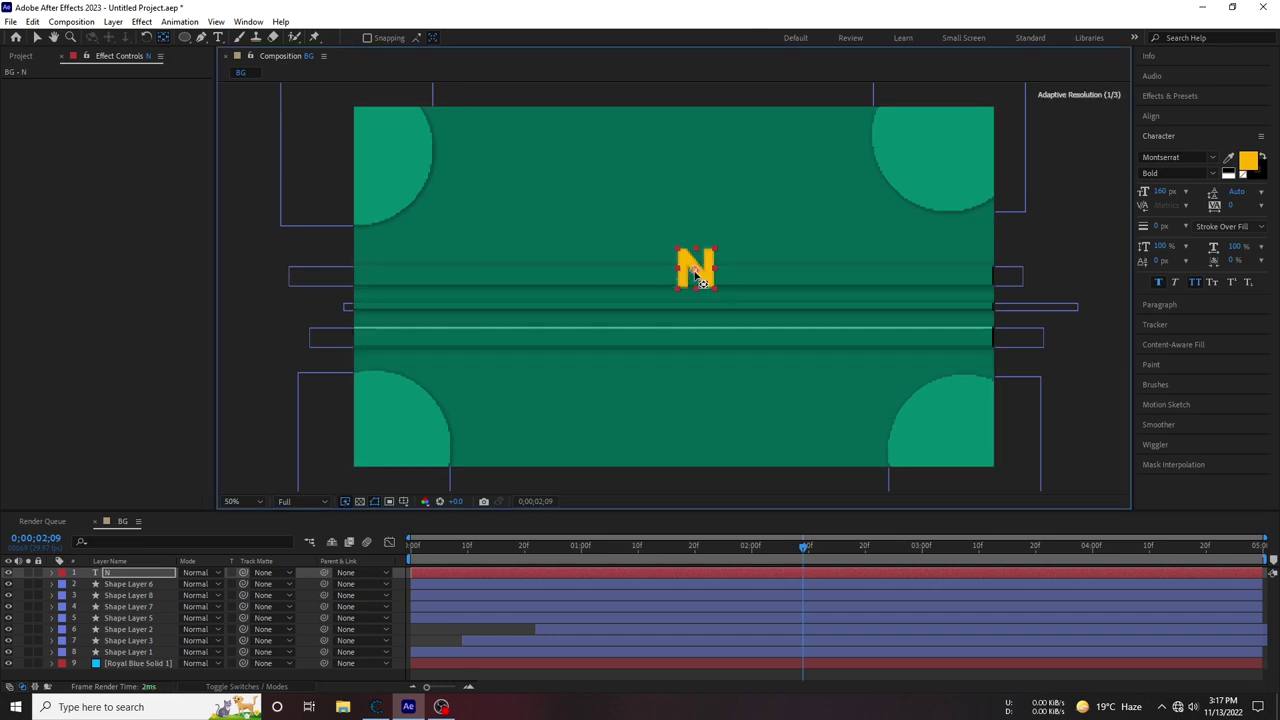
key(v)
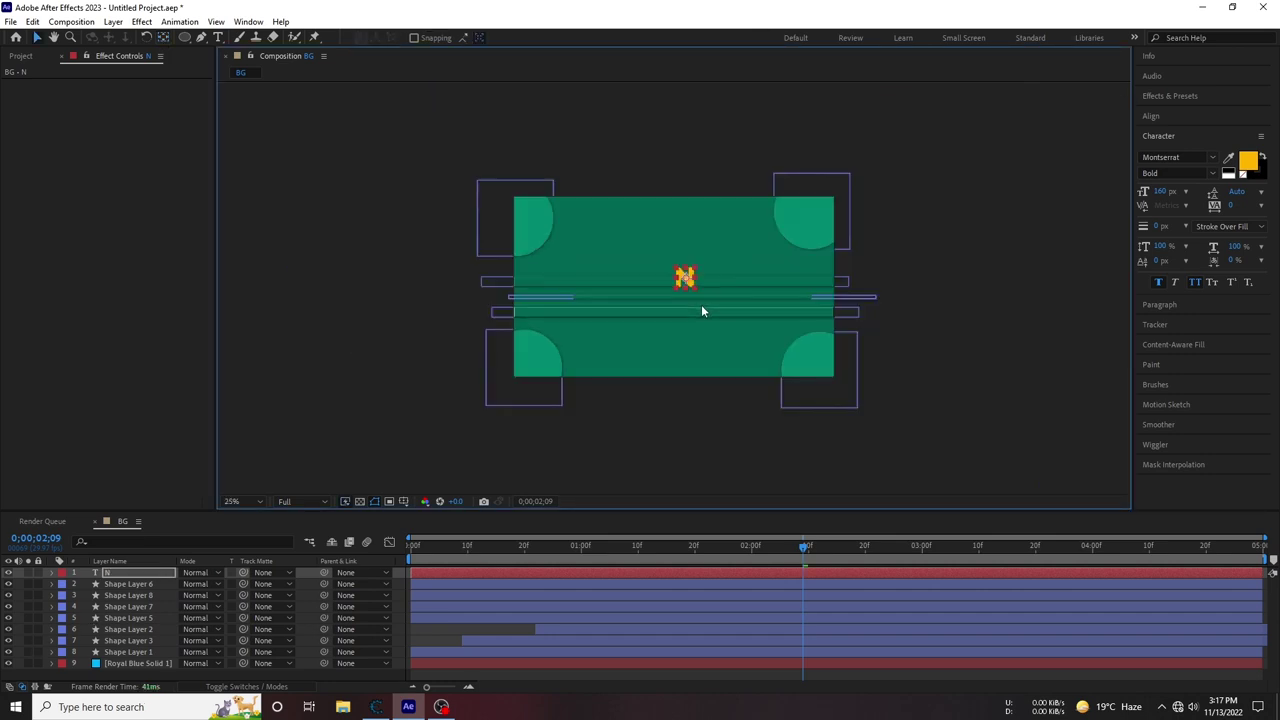
click(1170, 95)
double_click(1189, 113)
text(frop)
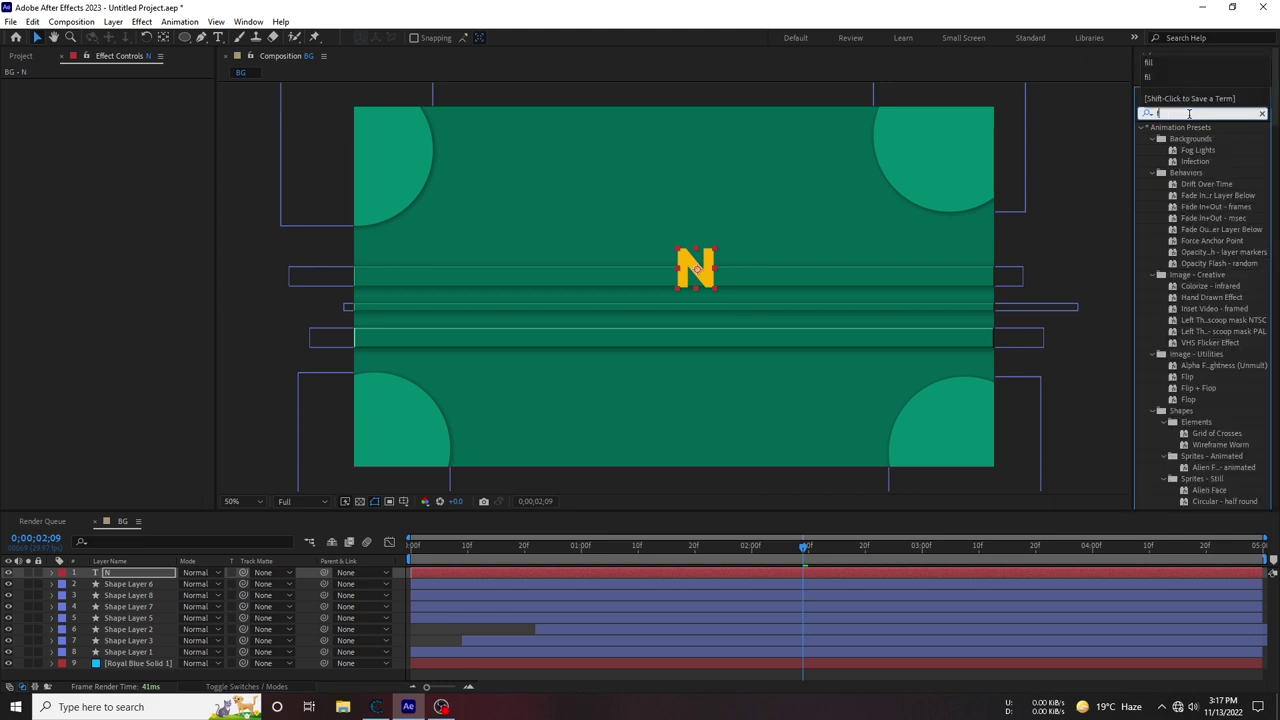
key(BackSpace)
key(BackSpace)
key(BackSpace)
text(dropp)
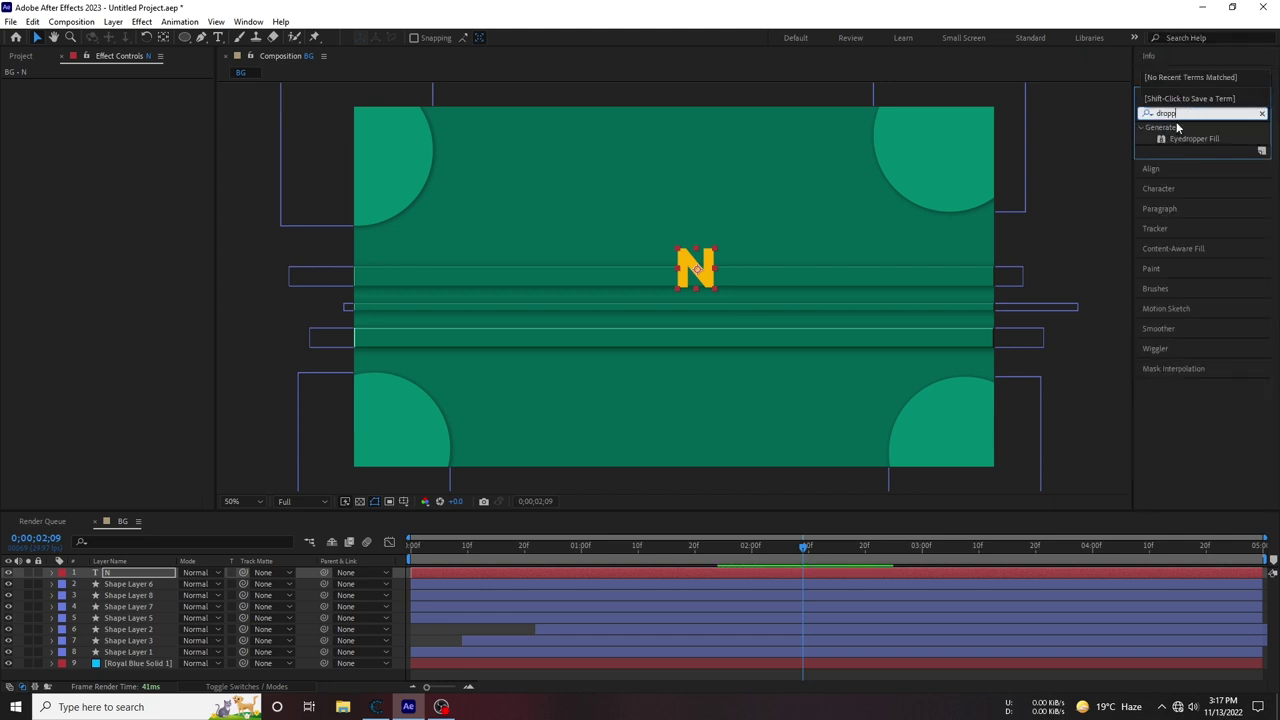
key(BackSpace)
mouse_move(1203, 297)
mouse_down()
mouse_move(670, 314)
mouse_move(692, 270)
mouse_up()
click(265, 361)
Move the N layer down to just above the solid and shift the text left onto the bars
click(706, 280)
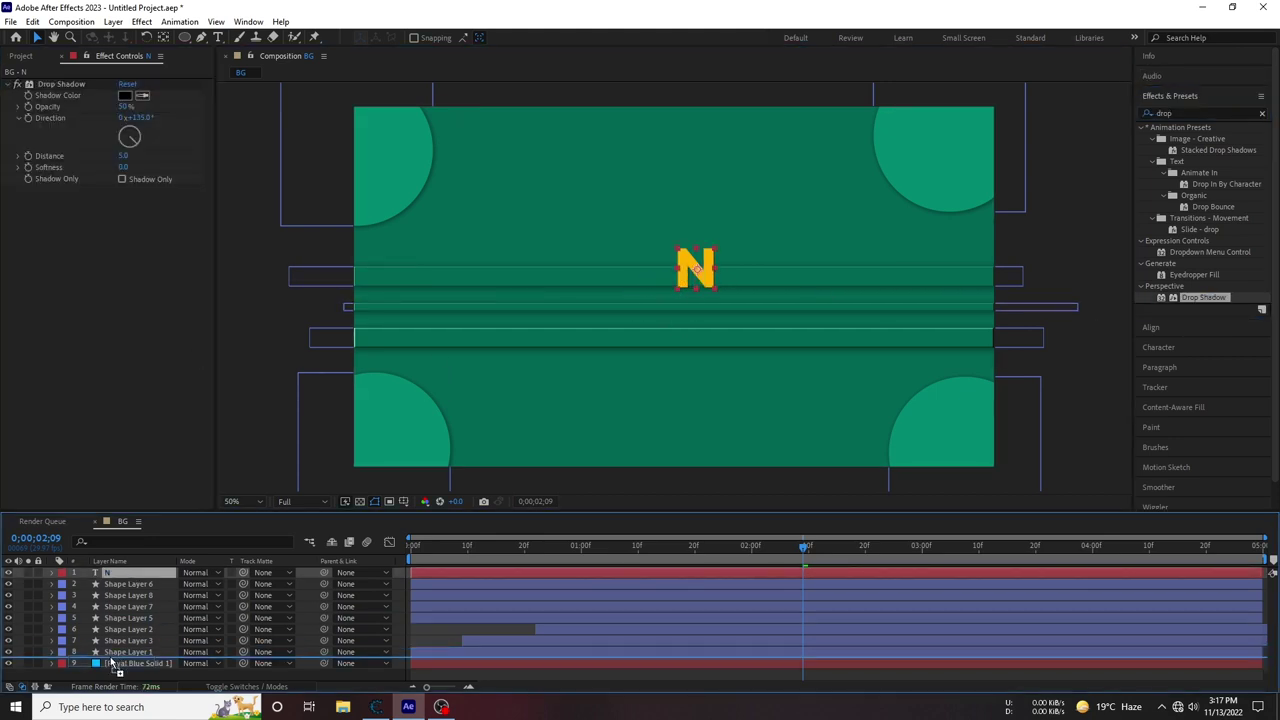
drag(133, 573, 133, 657)
drag(704, 264, 441, 303)
click(118, 384)
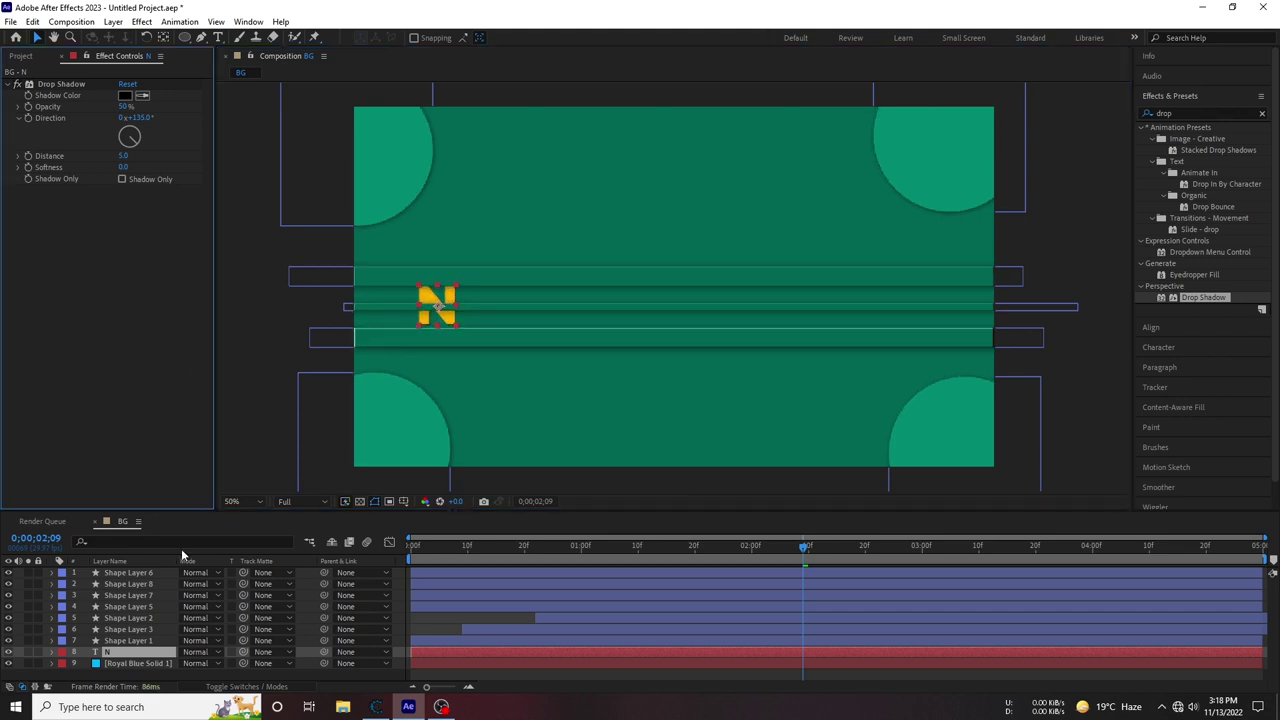
Move Shape Layer 2 below the N layer in the stack
click(128, 595)
click(514, 307)
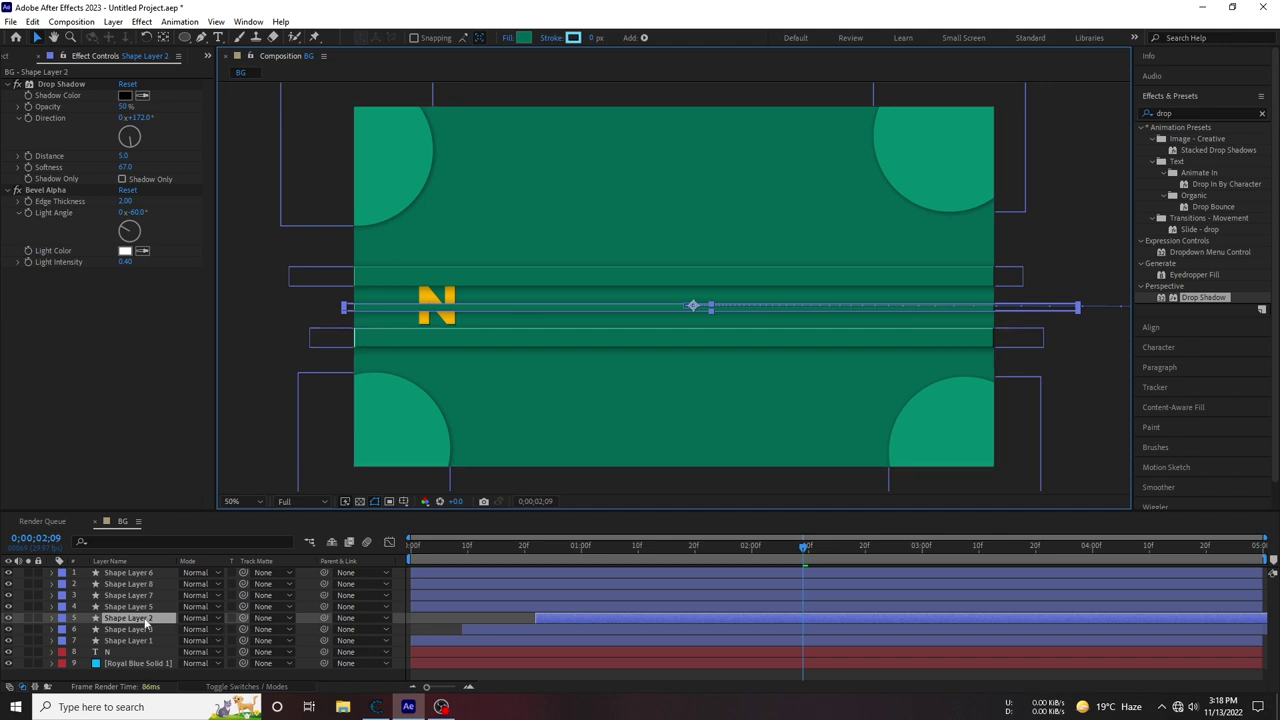
drag(145, 620, 140, 656)
click(255, 380)
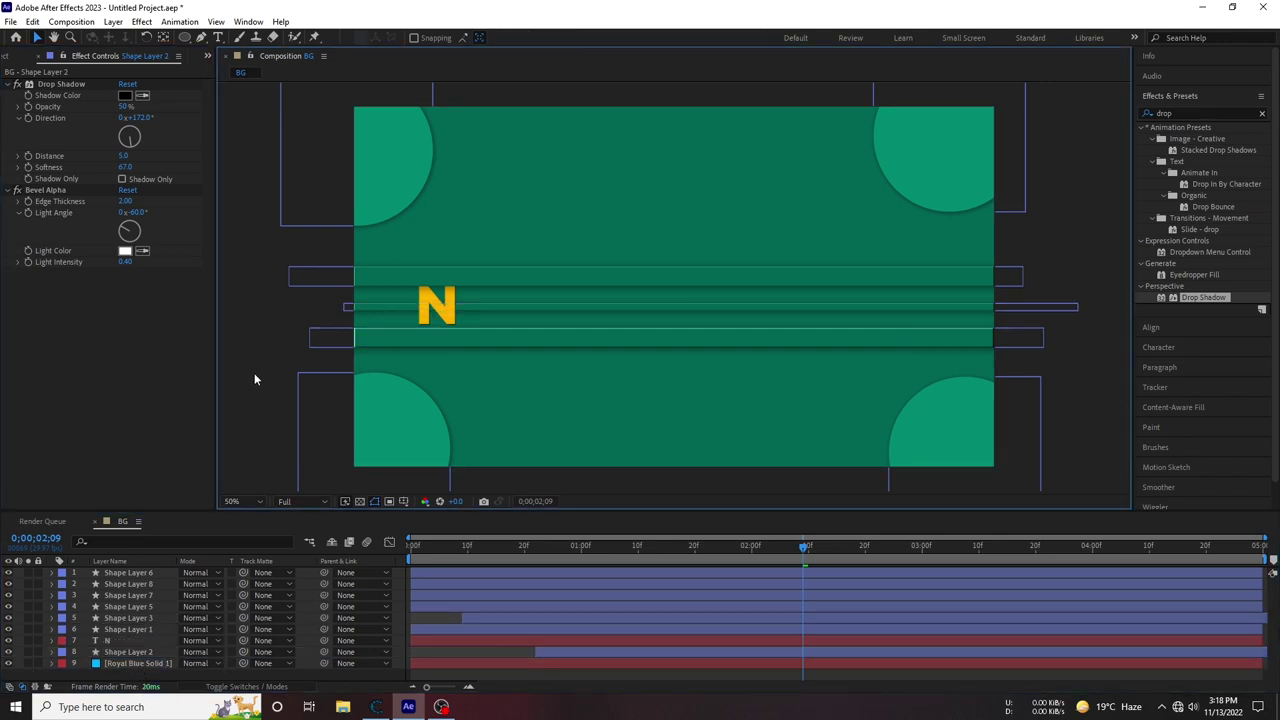
Zoom in on the N and nudge it slightly down-right
key(.)
drag(346, 294, 632, 248)
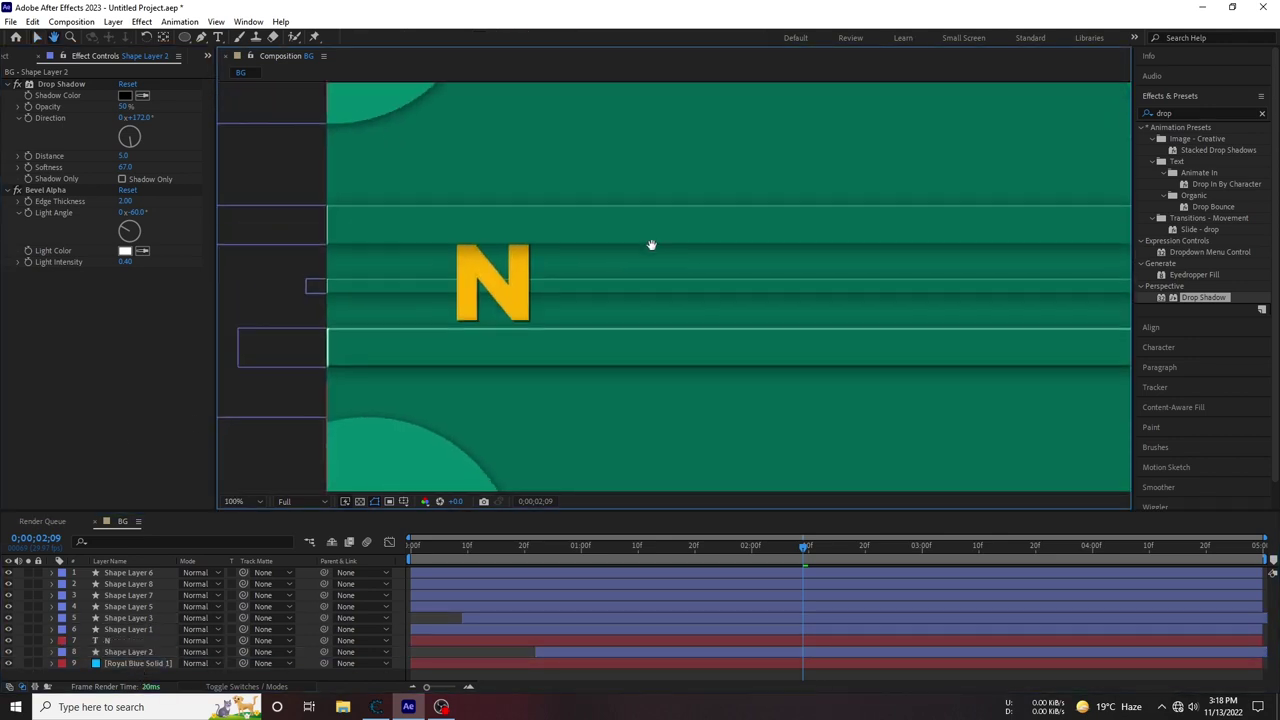
click(490, 286)
drag(510, 270, 511, 272)
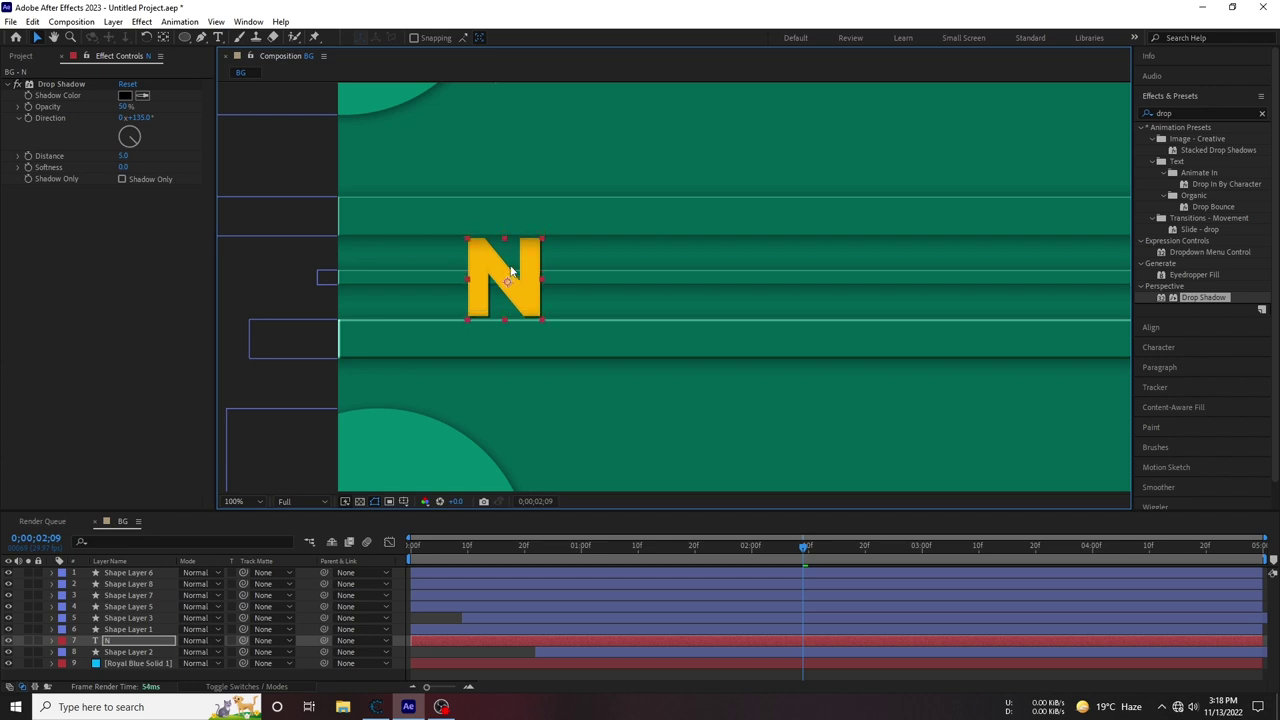
click(63, 368)
key(comma)
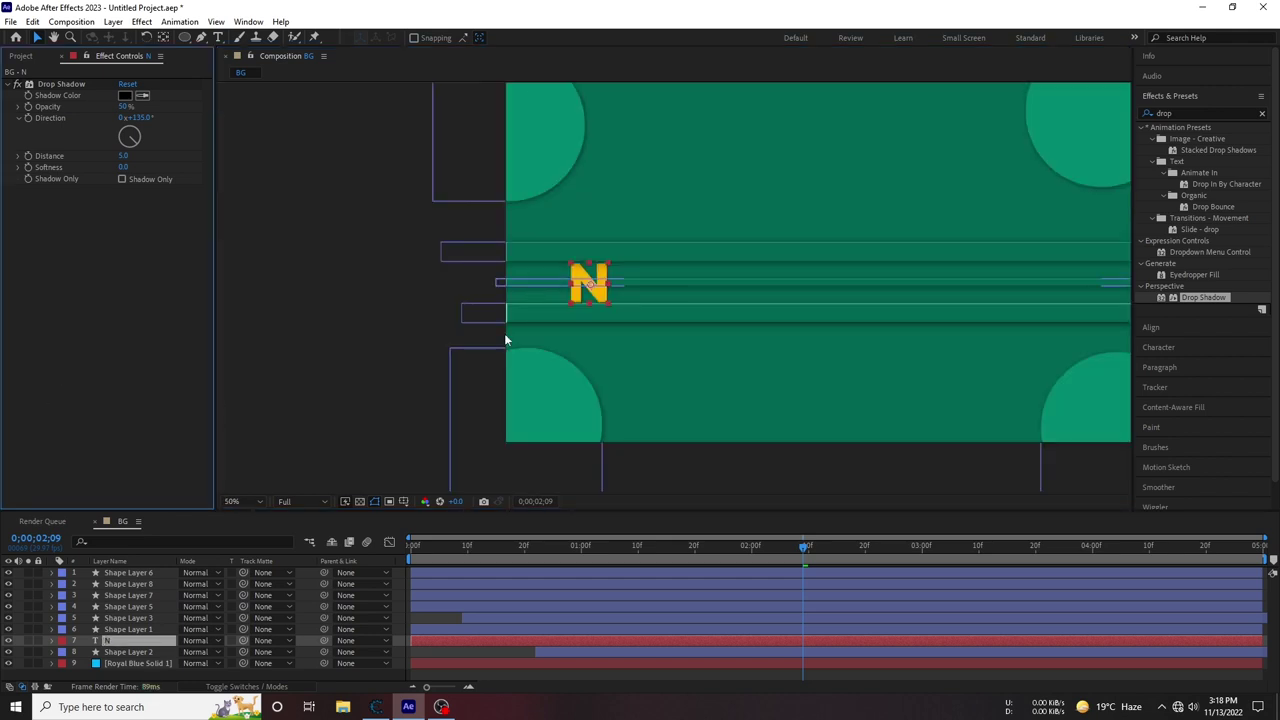
key(period)
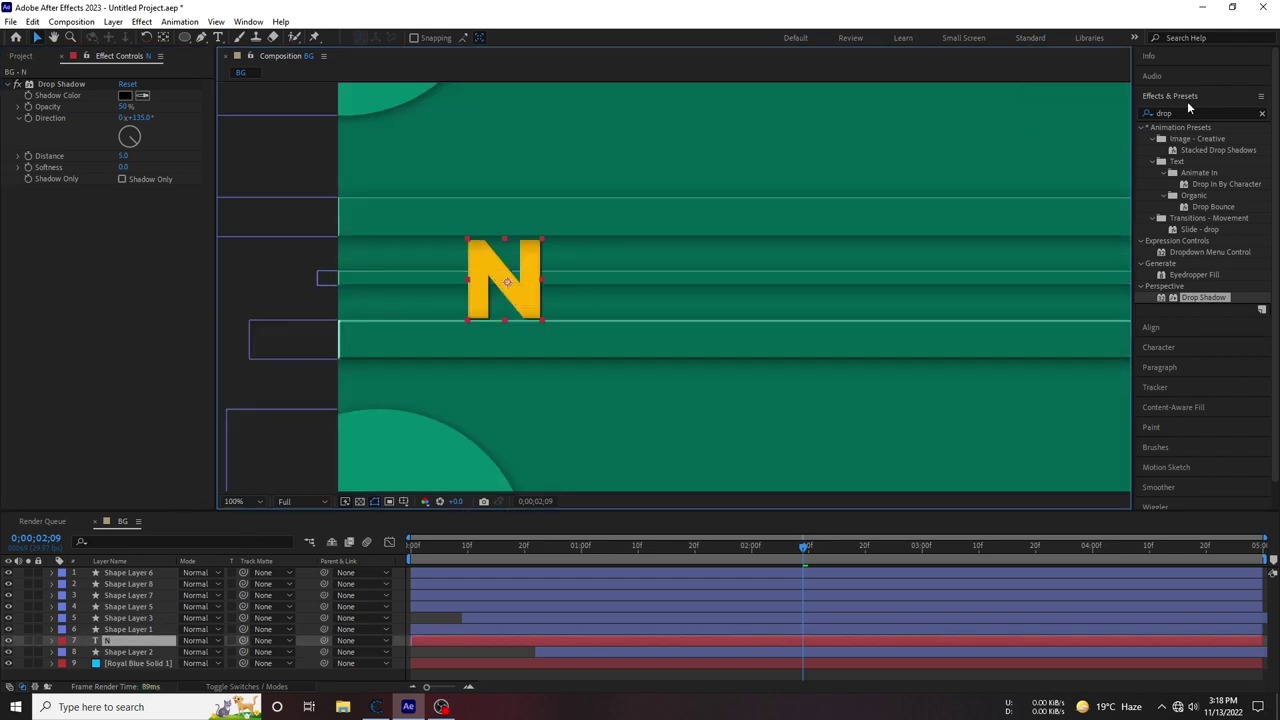
click(1178, 77)
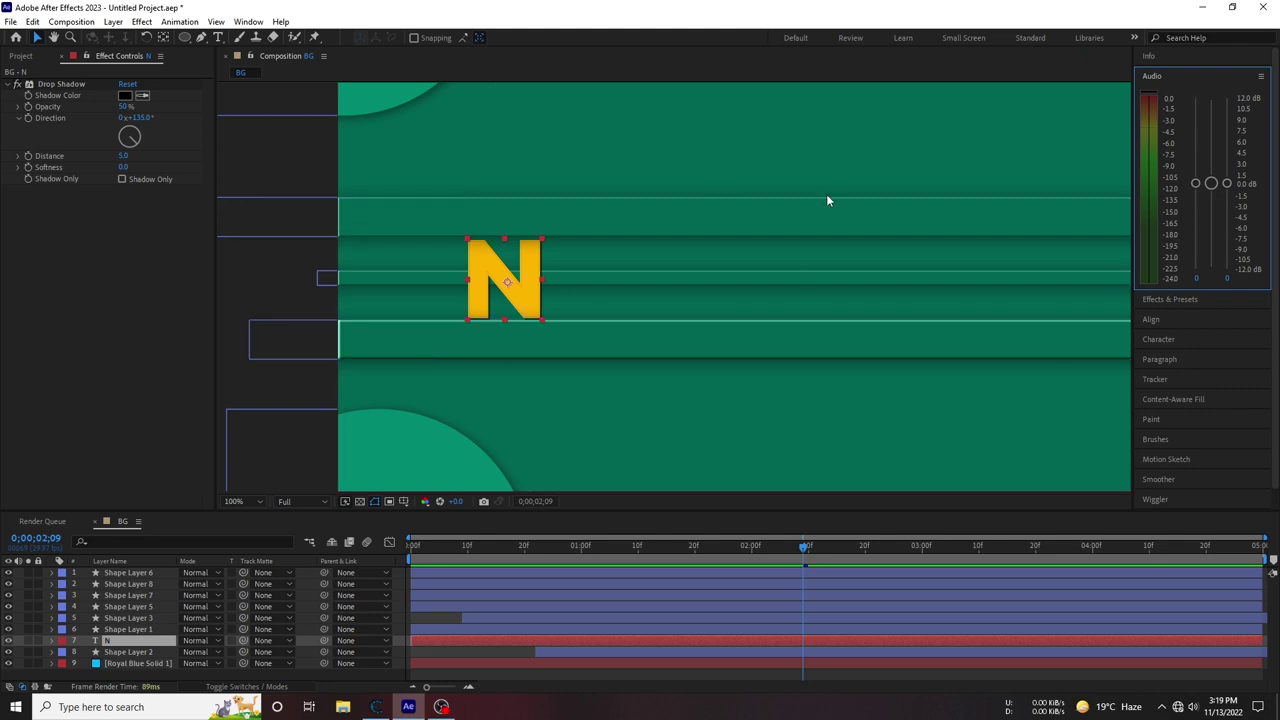
Set the text size to 150 px and nudge the N up slightly
click(1180, 55)
click(1160, 204)
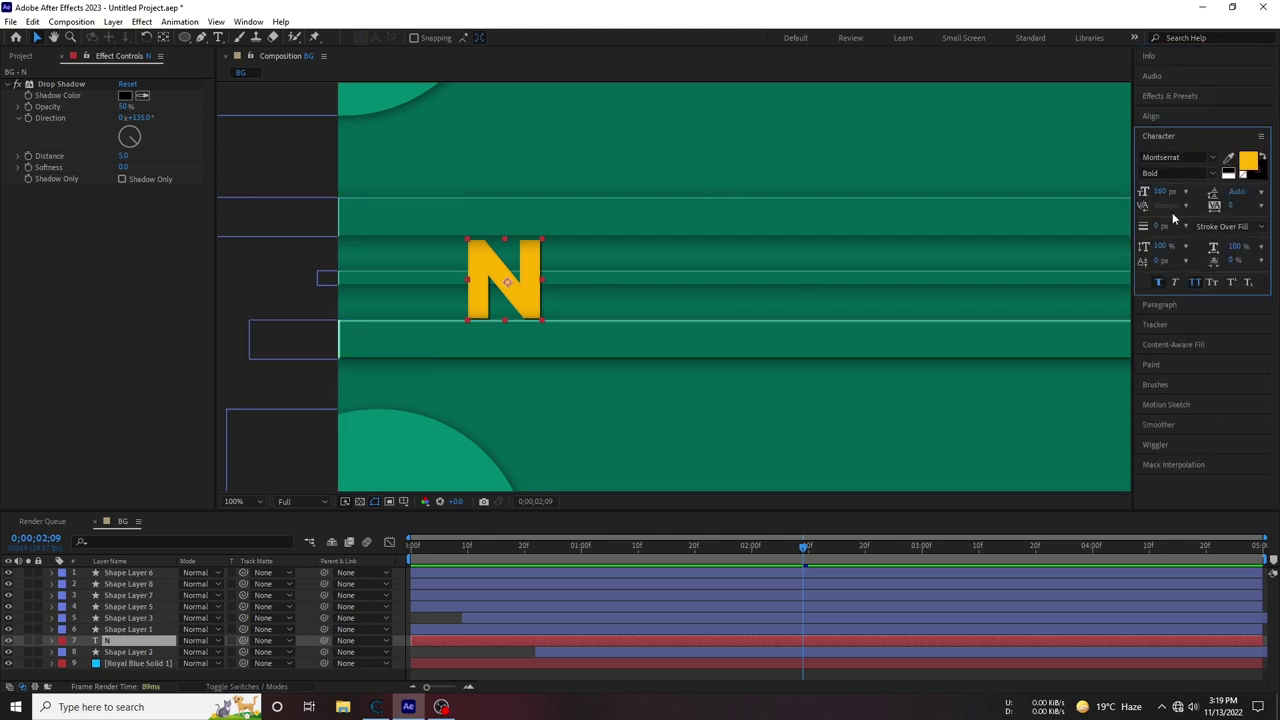
click(1165, 191)
click(129, 320)
click(491, 288)
key(Up)
key(Up)
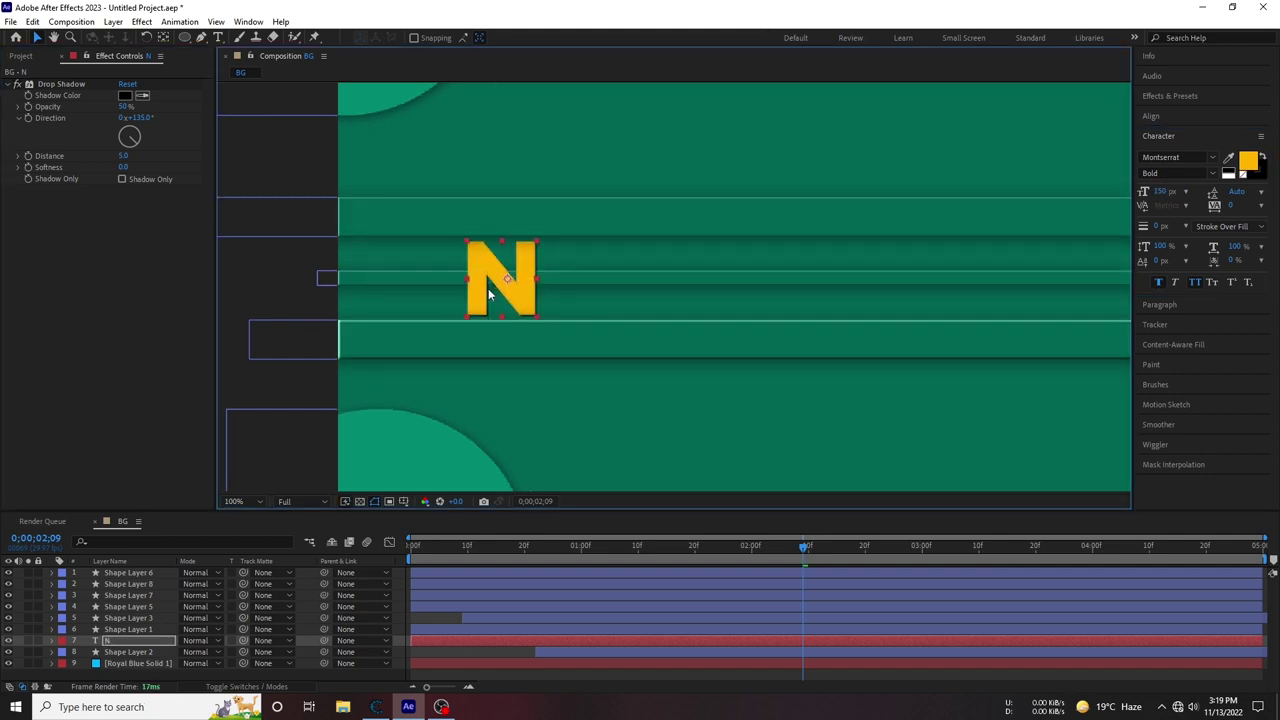
key(Up)
key(Down)
key(Down)
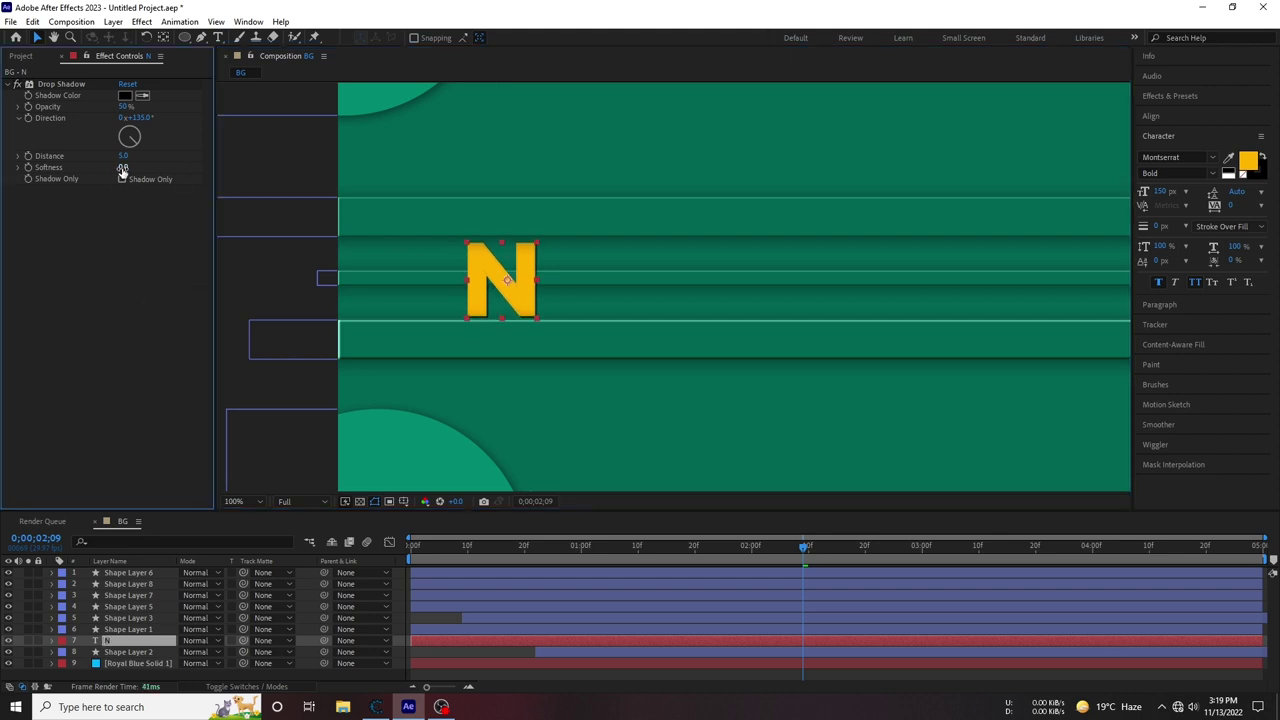
Adjust the drop shadow: distance 36 then about 47, softness 24, opacity 45%, rotated direction
drag(123, 167, 136, 167)
key(comma)
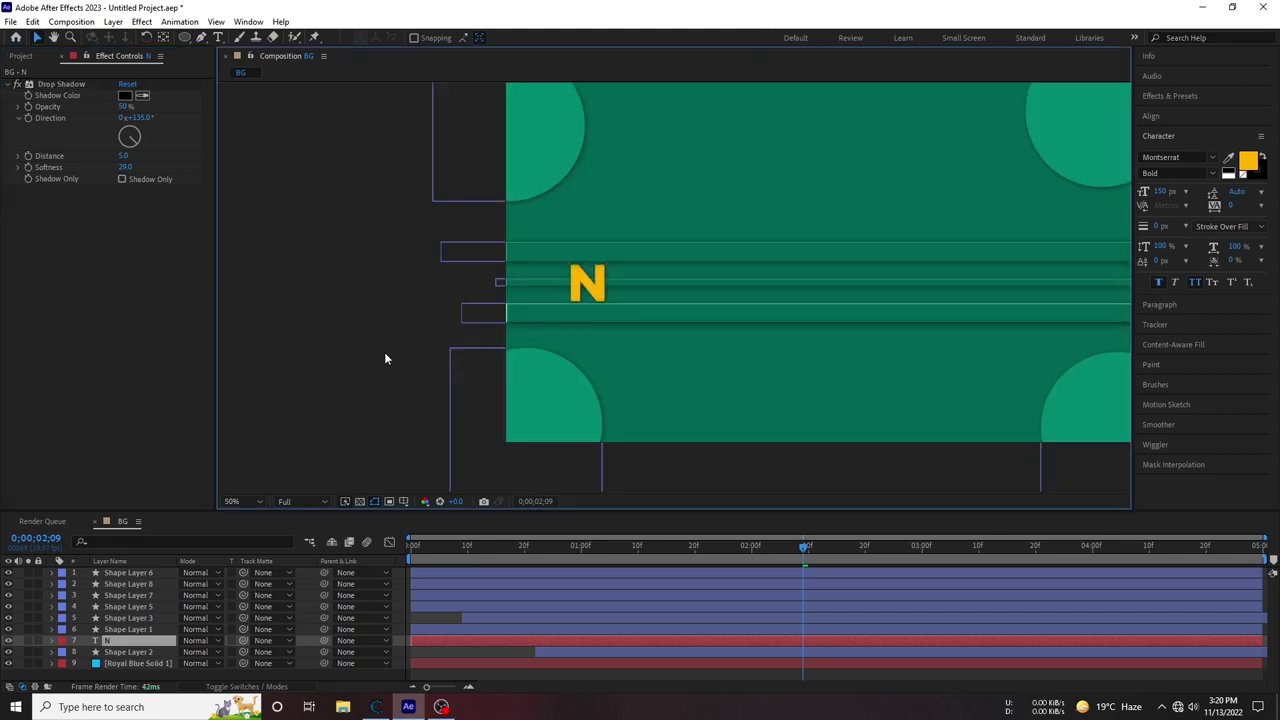
drag(121, 156, 140, 155)
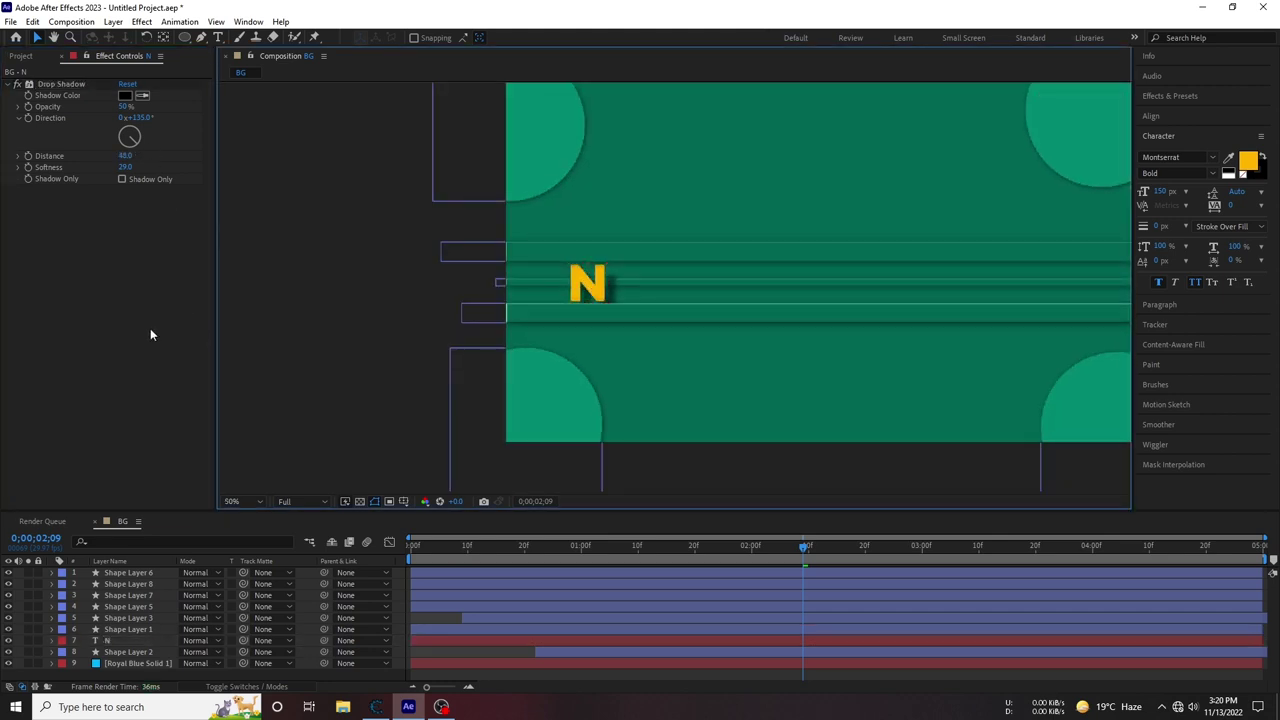
click(123, 155)
text(36)
key(Return)
drag(138, 117, 140, 152)
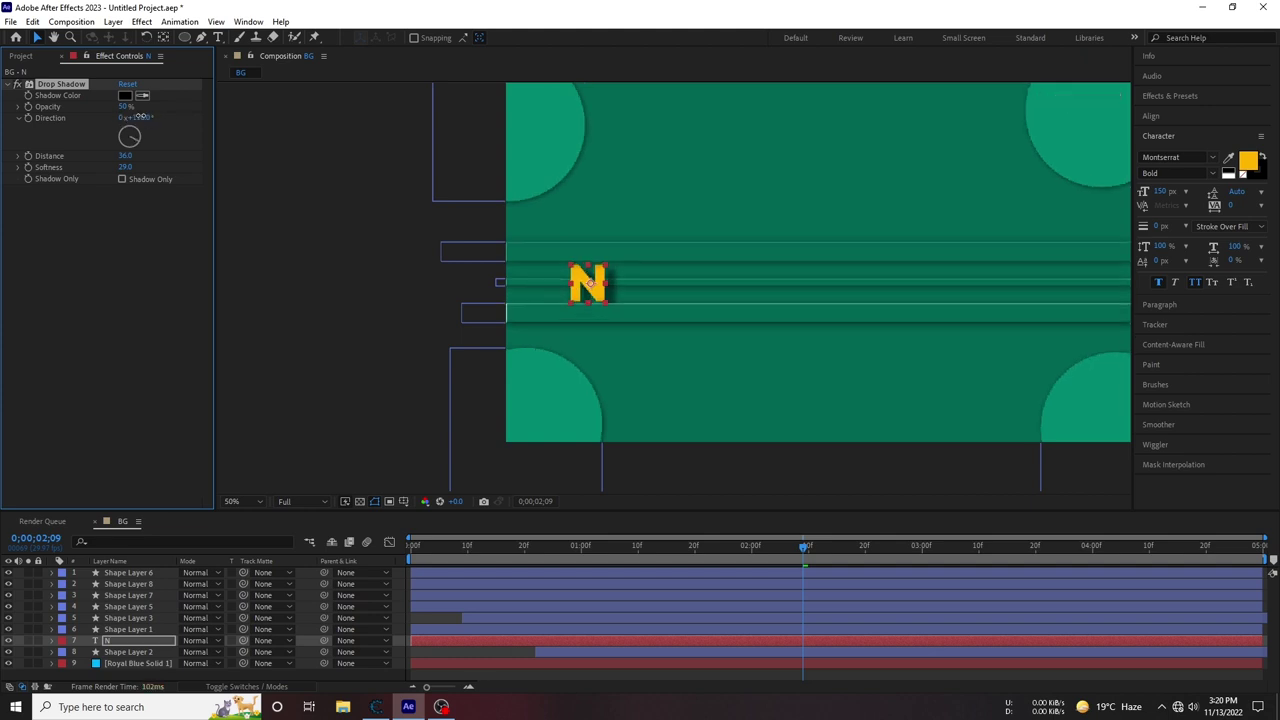
drag(126, 155, 120, 257)
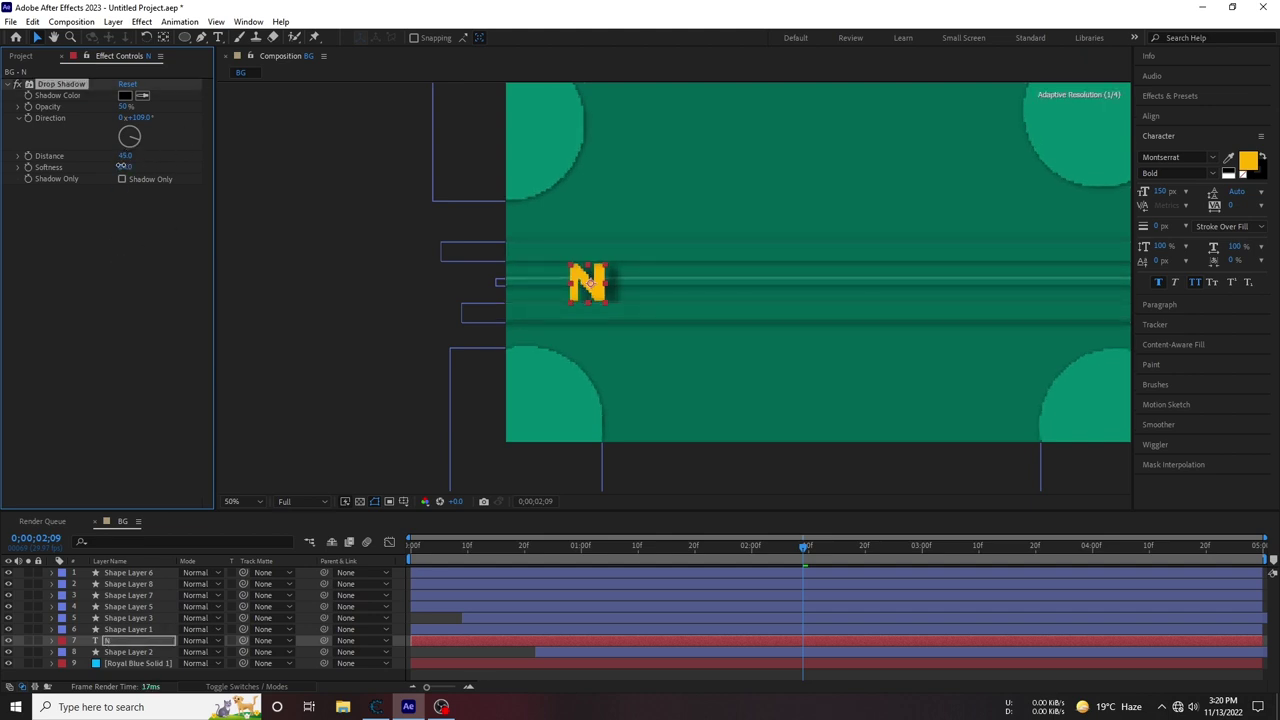
drag(129, 167, 132, 270)
drag(123, 106, 125, 280)
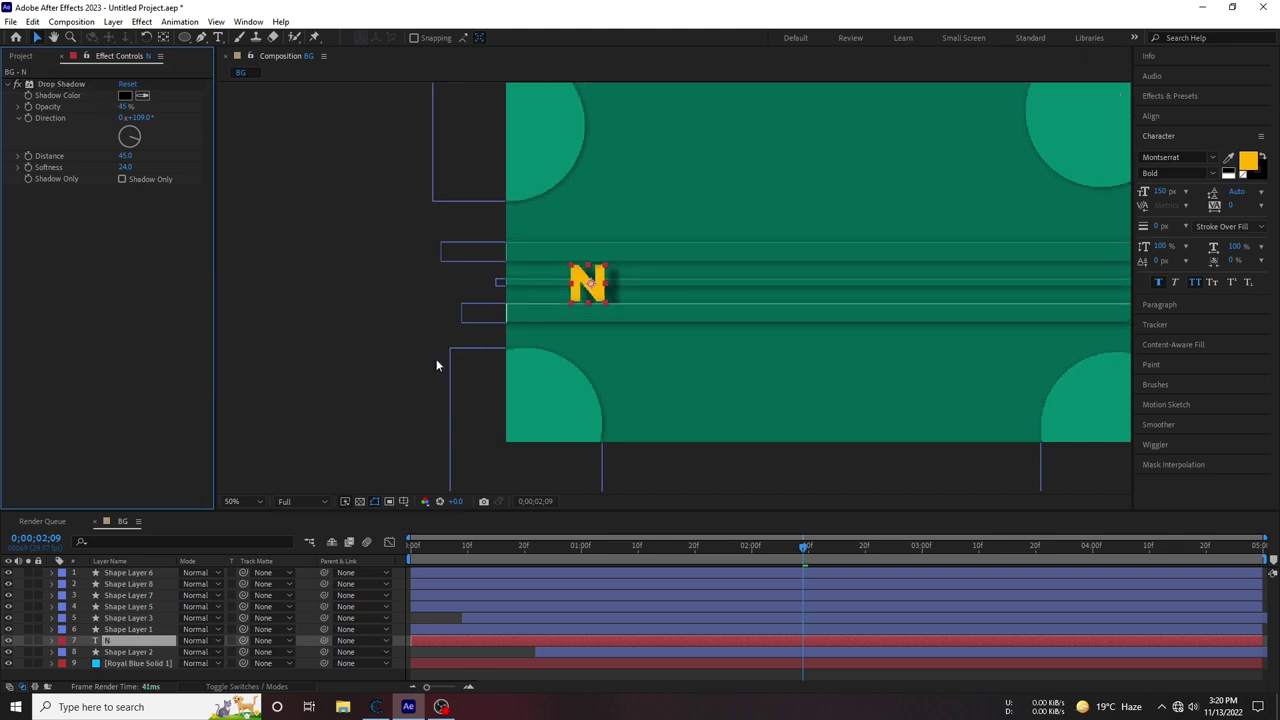
click(323, 352)
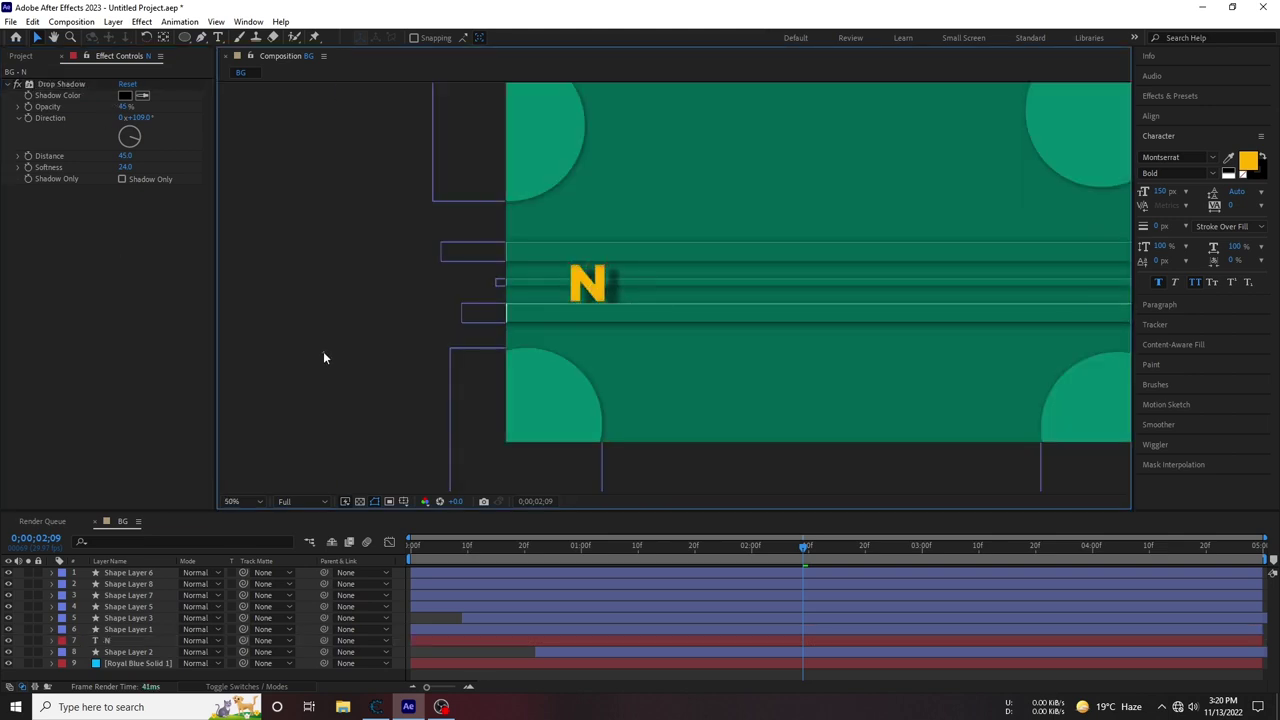
Pull the shadow distance back to about 25 and settle its direction around 117°
drag(130, 162, 110, 162)
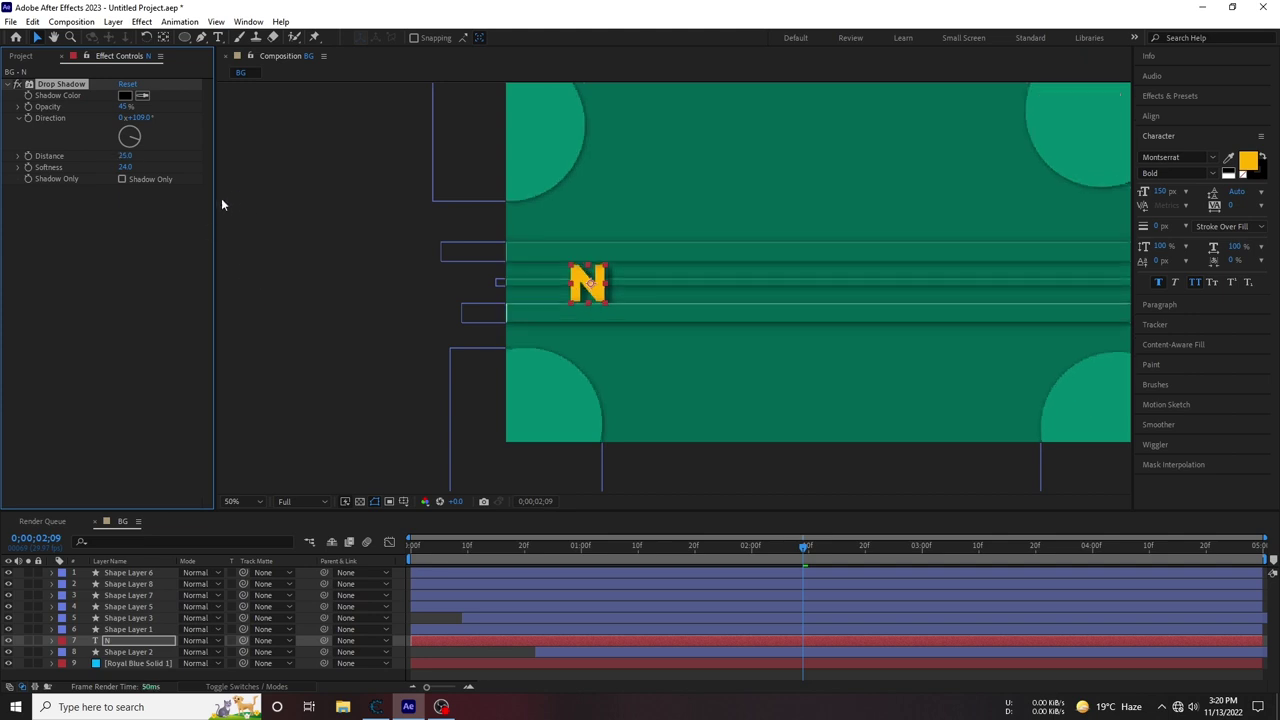
drag(125, 156, 126, 156)
click(355, 312)
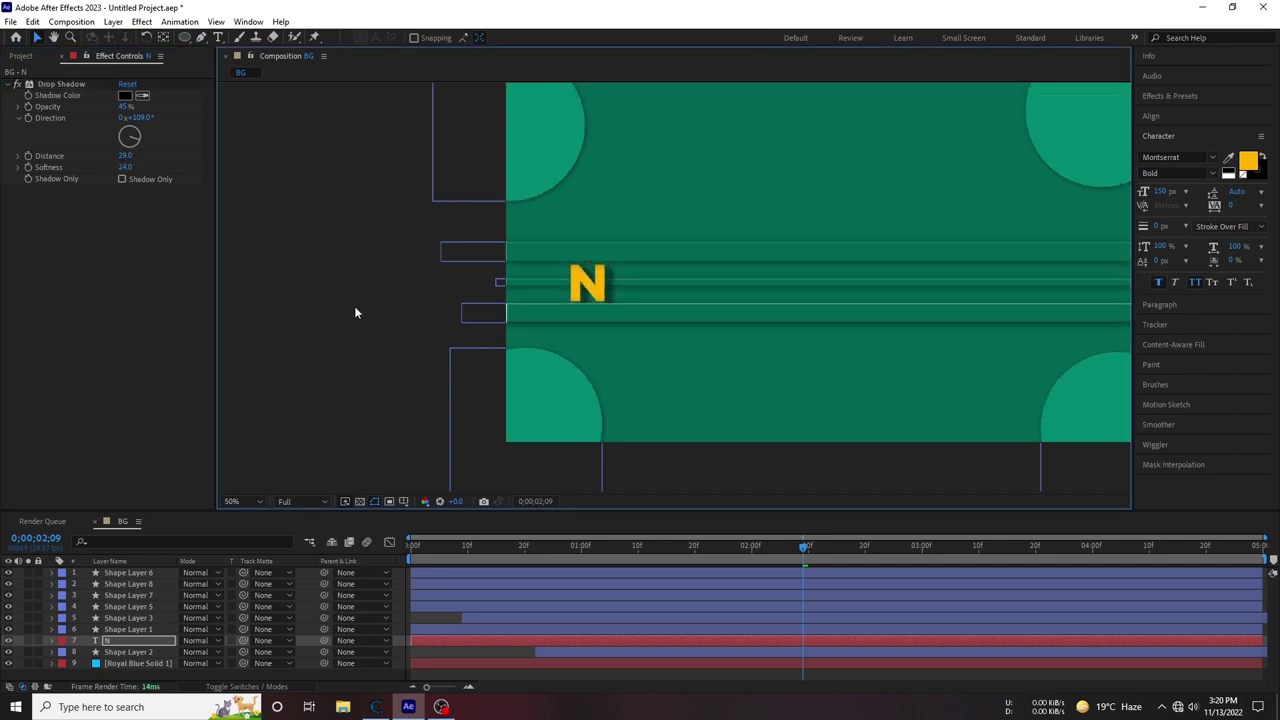
drag(145, 118, 160, 122)
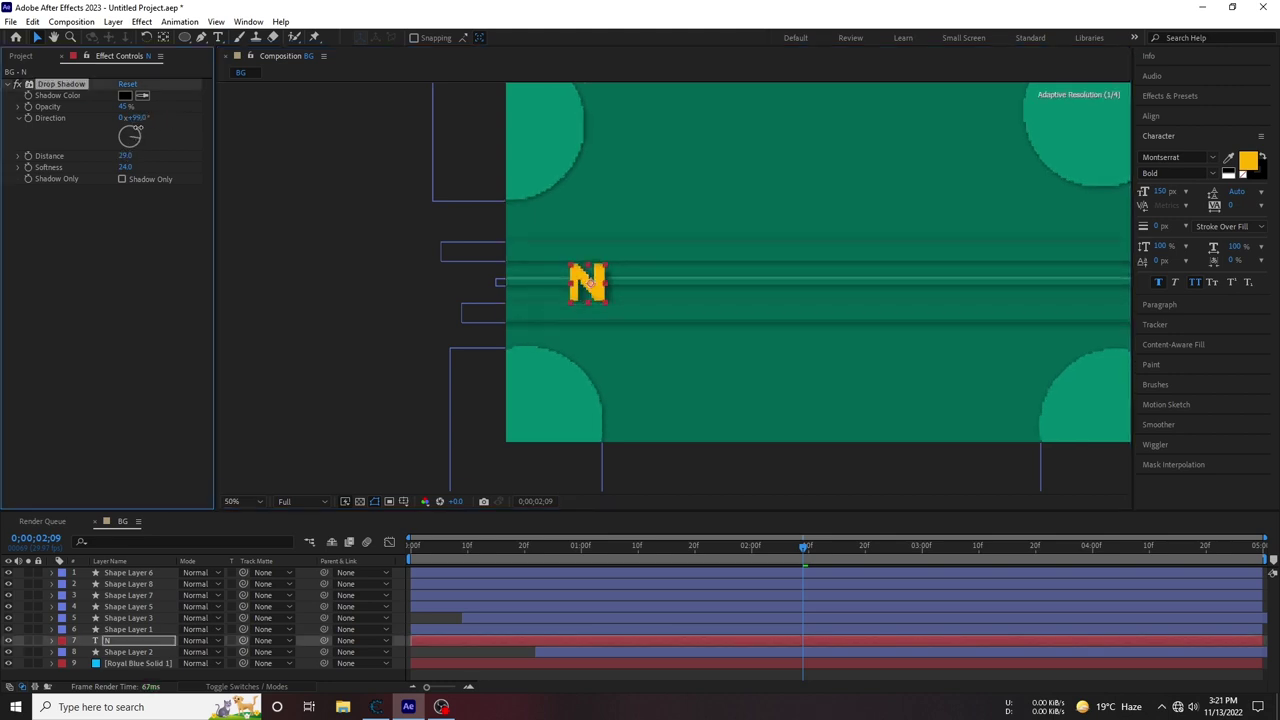
click(232, 280)
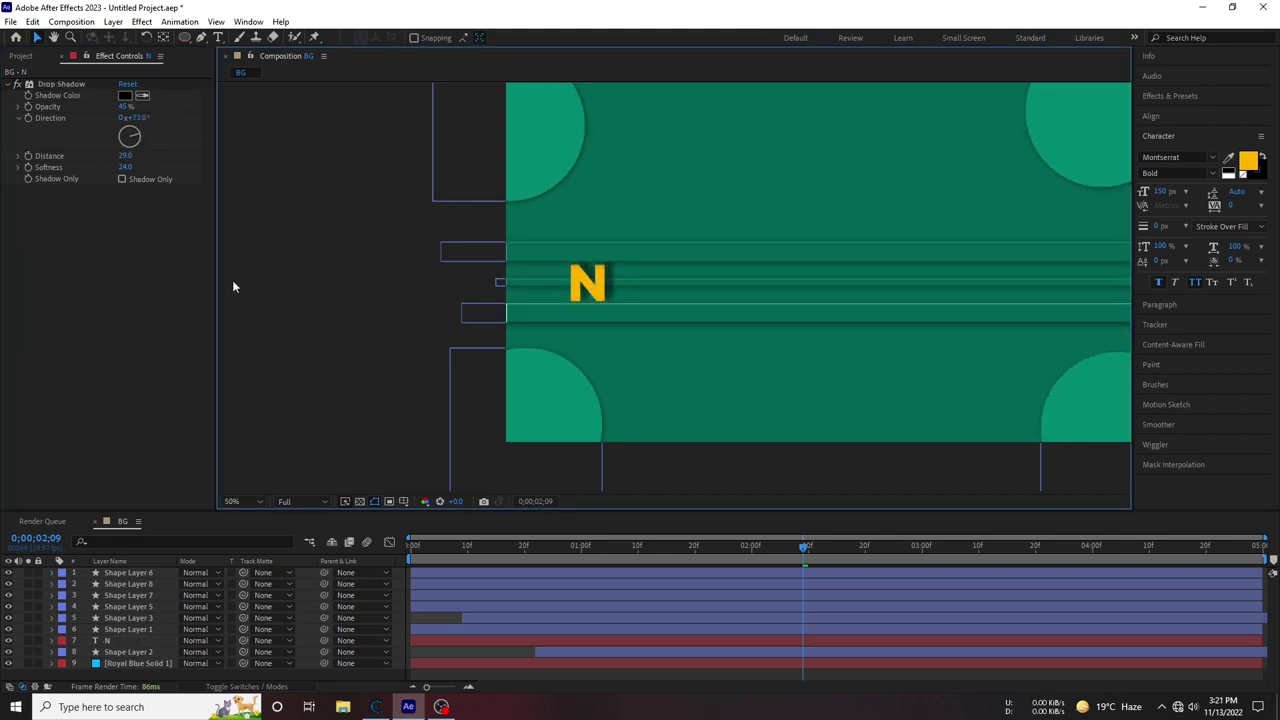
drag(135, 118, 160, 117)
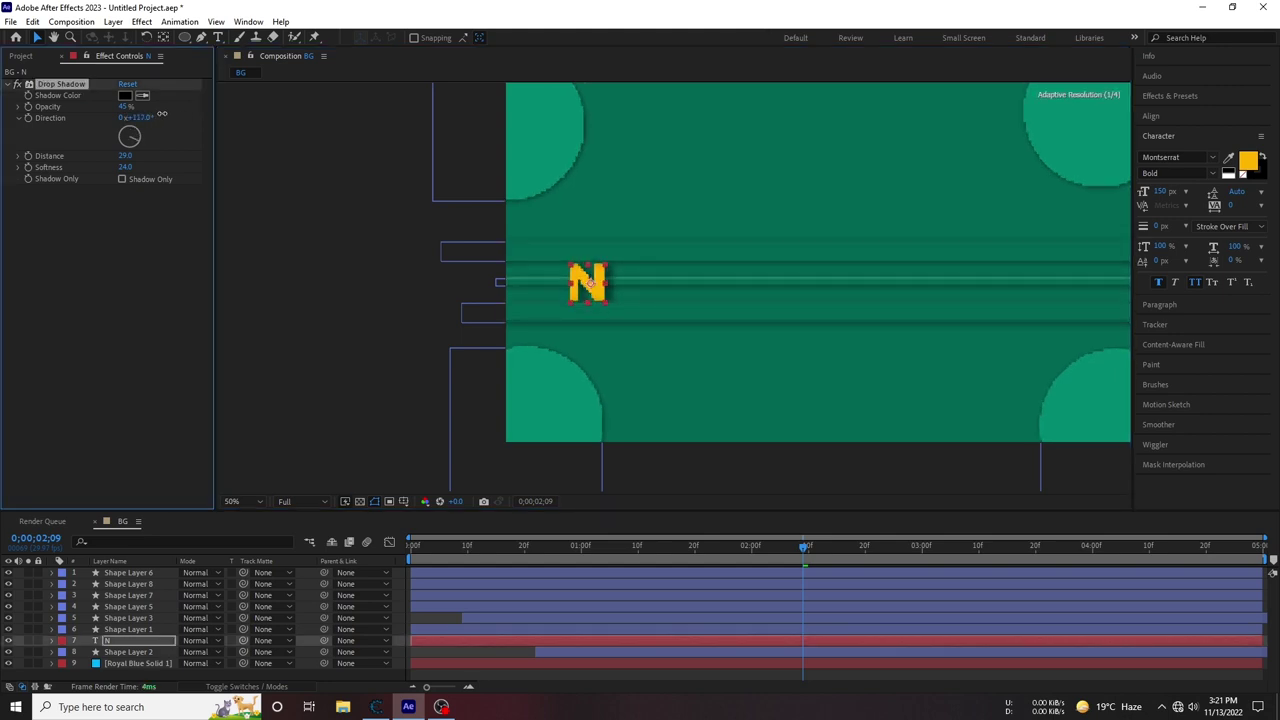
drag(161, 115, 163, 115)
Extend the text after the N so it reads 'Niaz motion'
double_click(595, 292)
click(600, 293)
text(i)
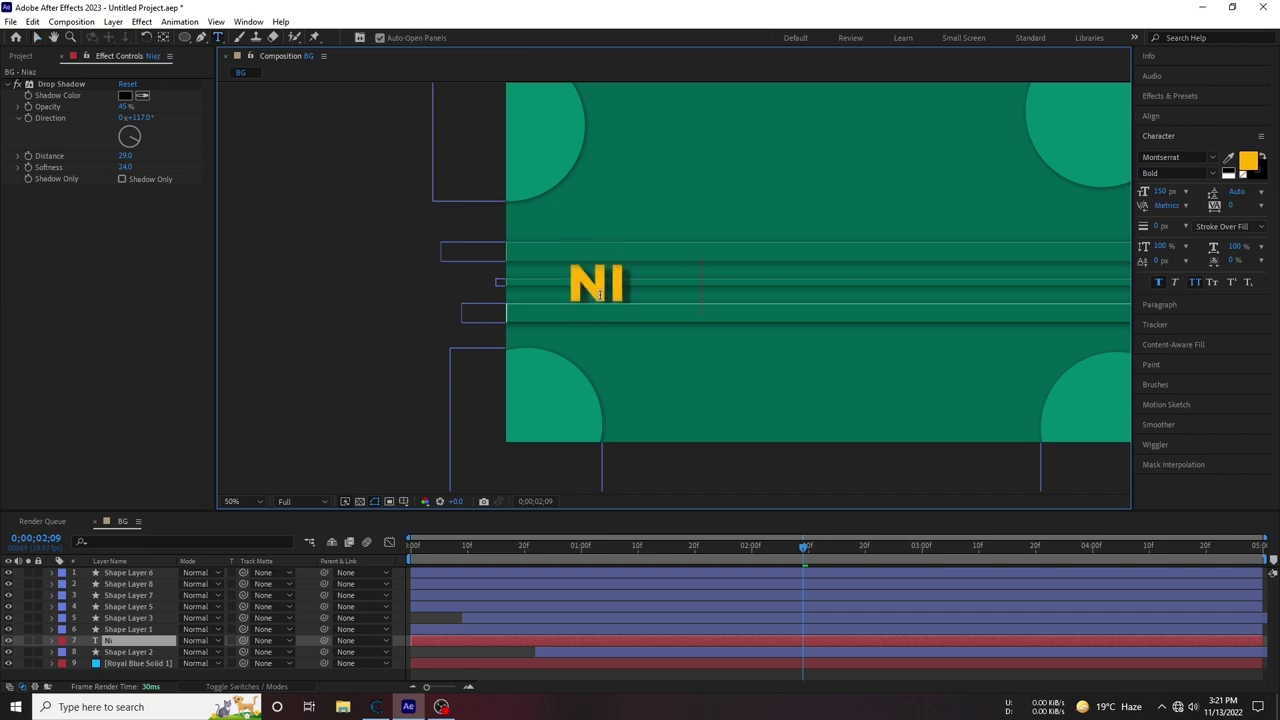
text(az mo)
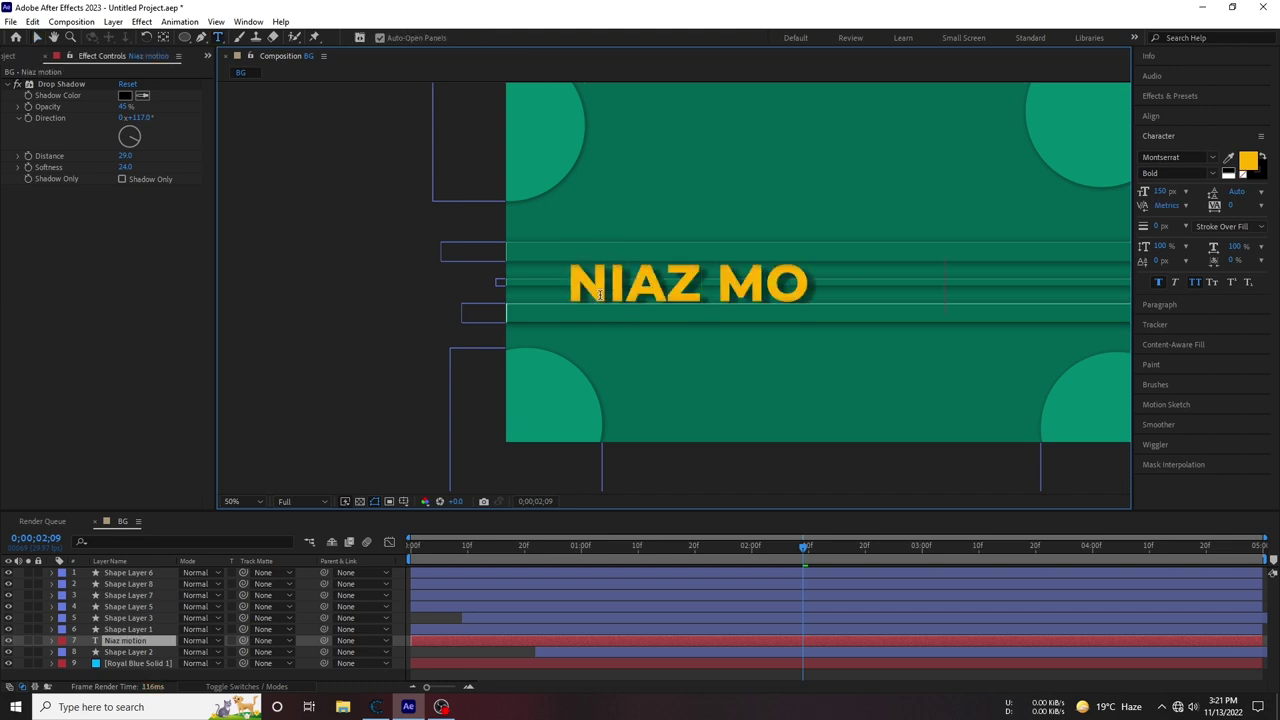
text(tion)
scroll(378, 383, down, 2)
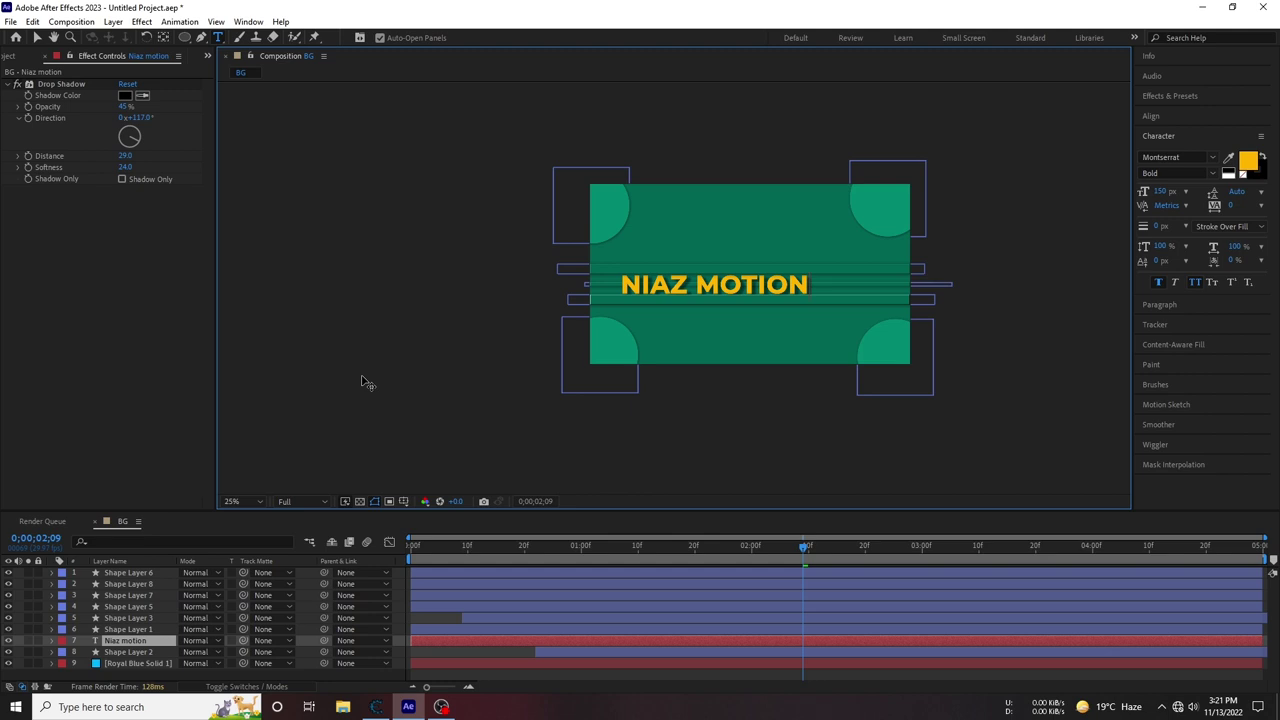
Delete the stray extra letter and finish editing the title text
text(v)
key(BackSpace)
key(Escape)
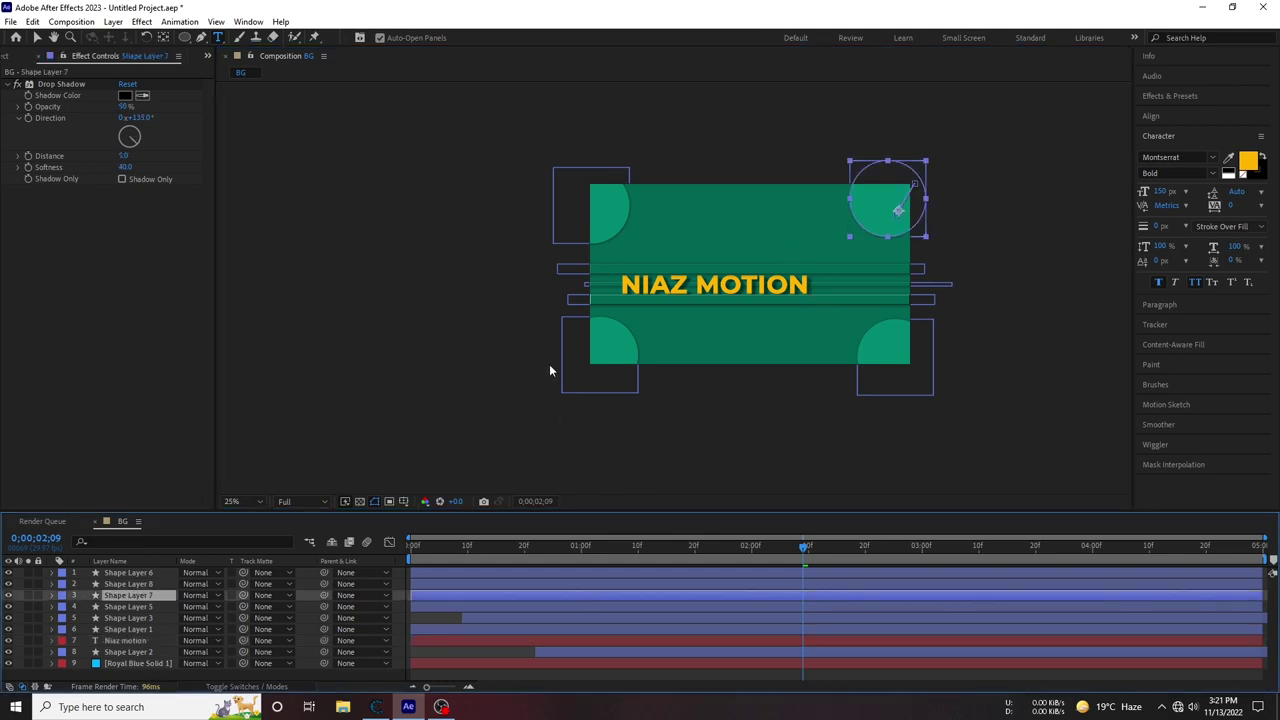
key(v)
Centre the title vertically in the composition and rename its layer 'Niaz motion'
click(723, 287)
click(1151, 116)
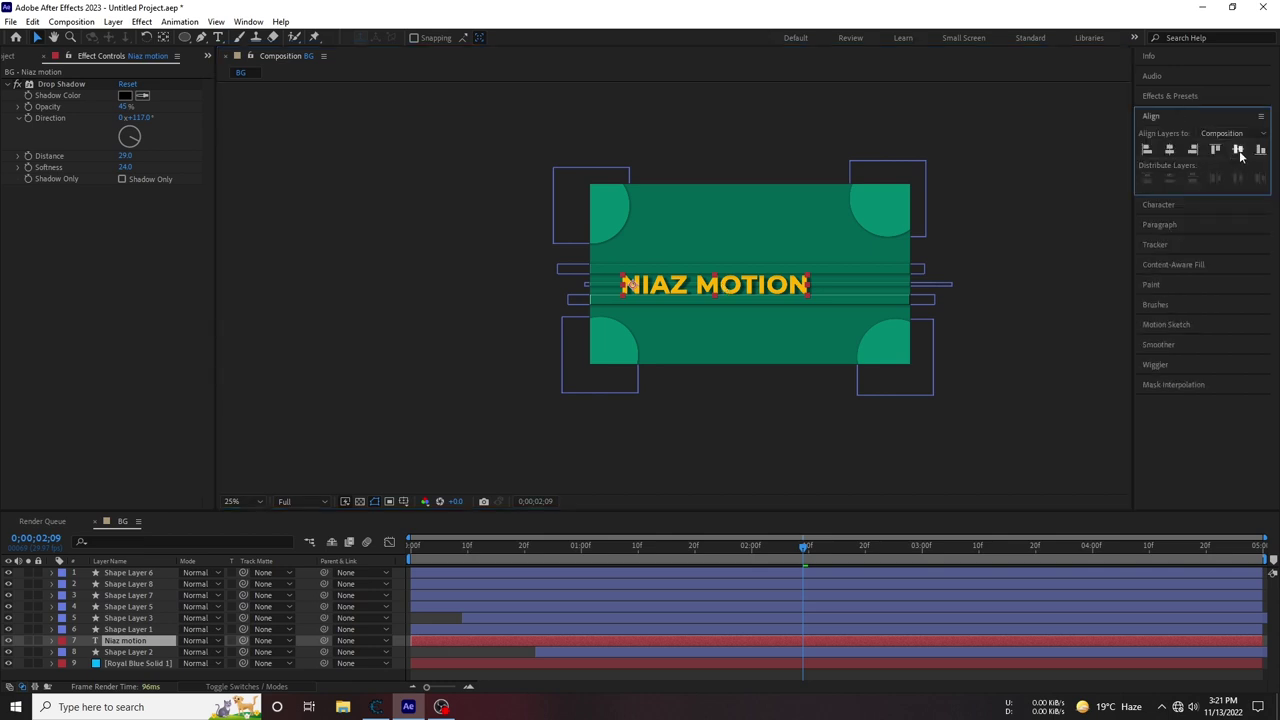
click(480, 300)
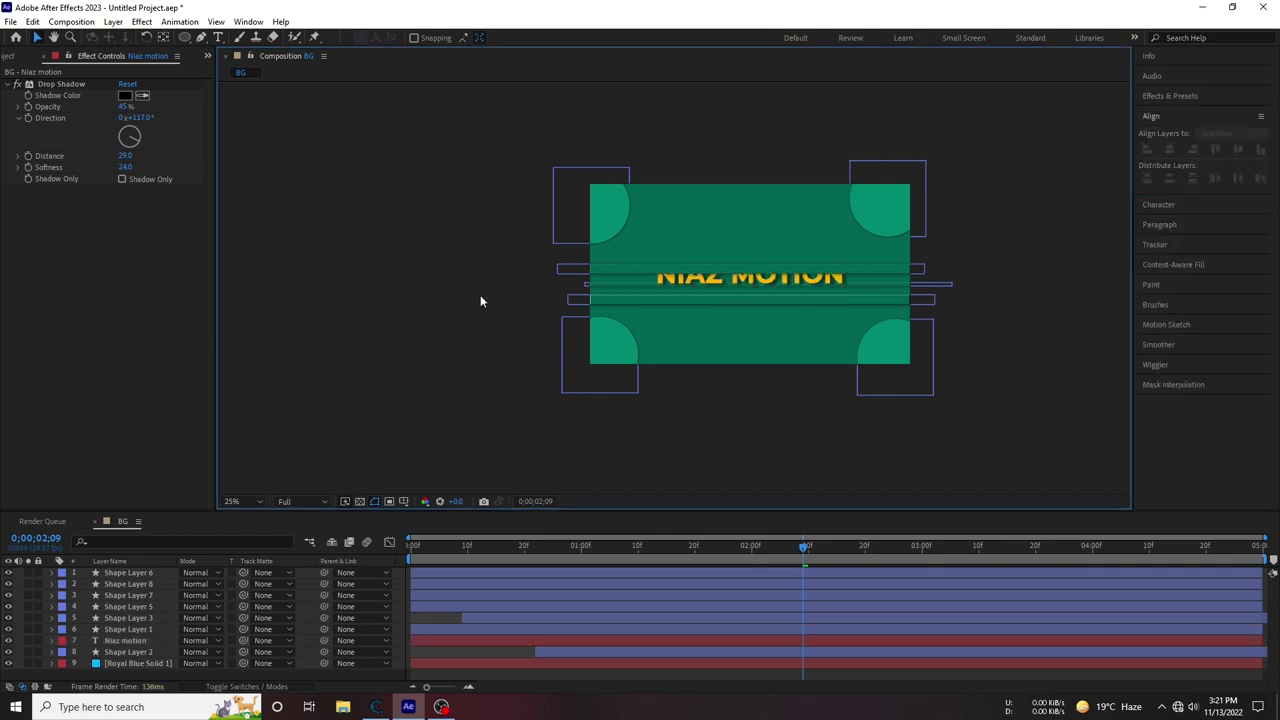
click(130, 641)
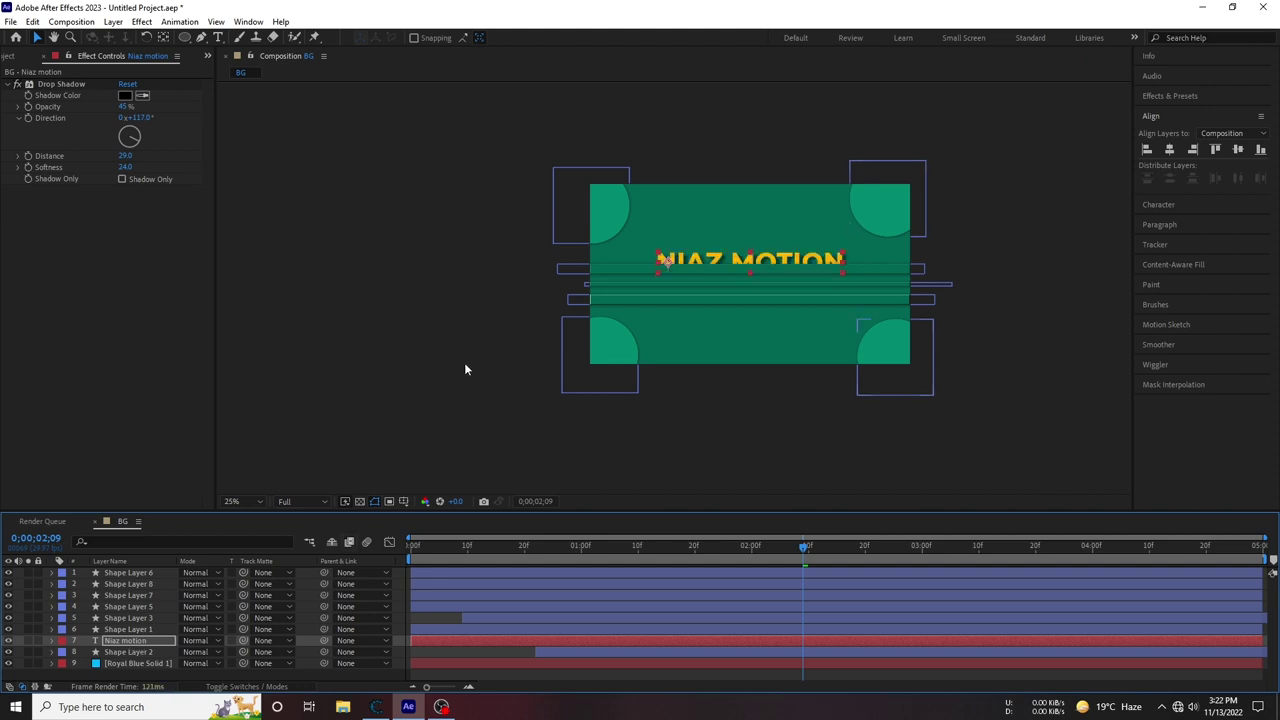
click(137, 638)
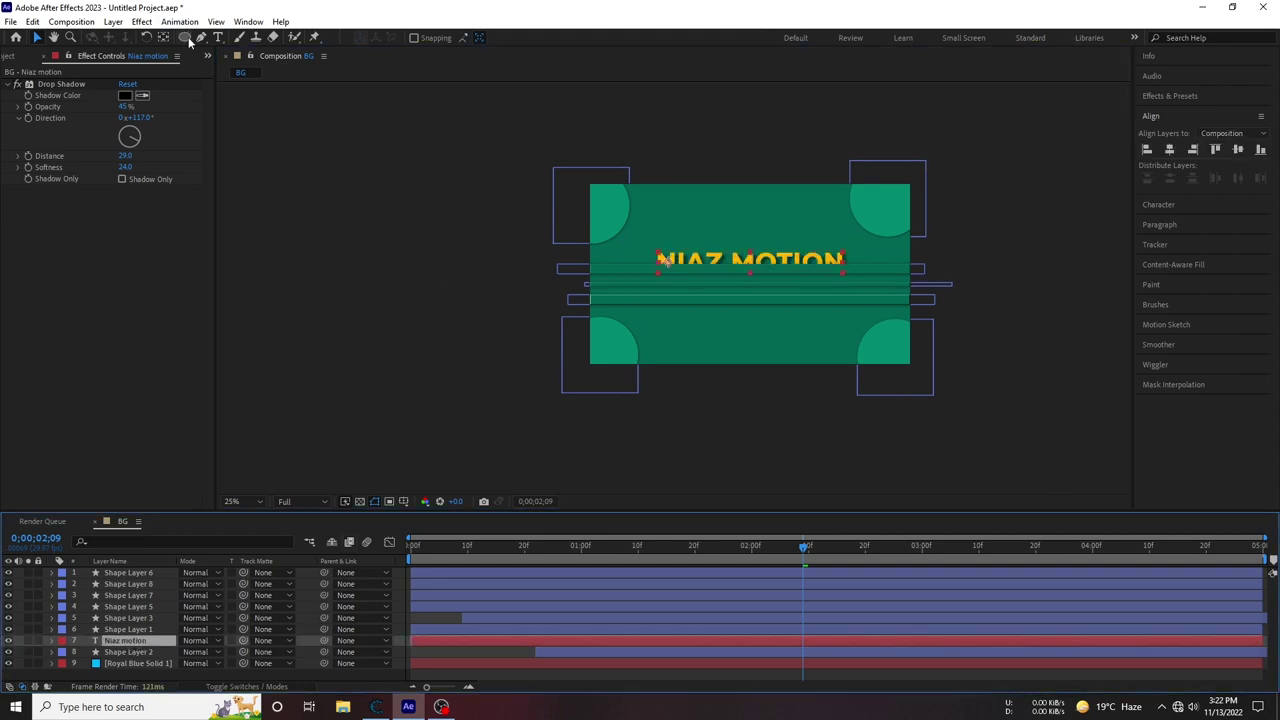
Draw a rectangle mask above the NIAZ MOTION title and set it to Inverted
drag(184, 37, 235, 50)
drag(518, 156, 966, 260)
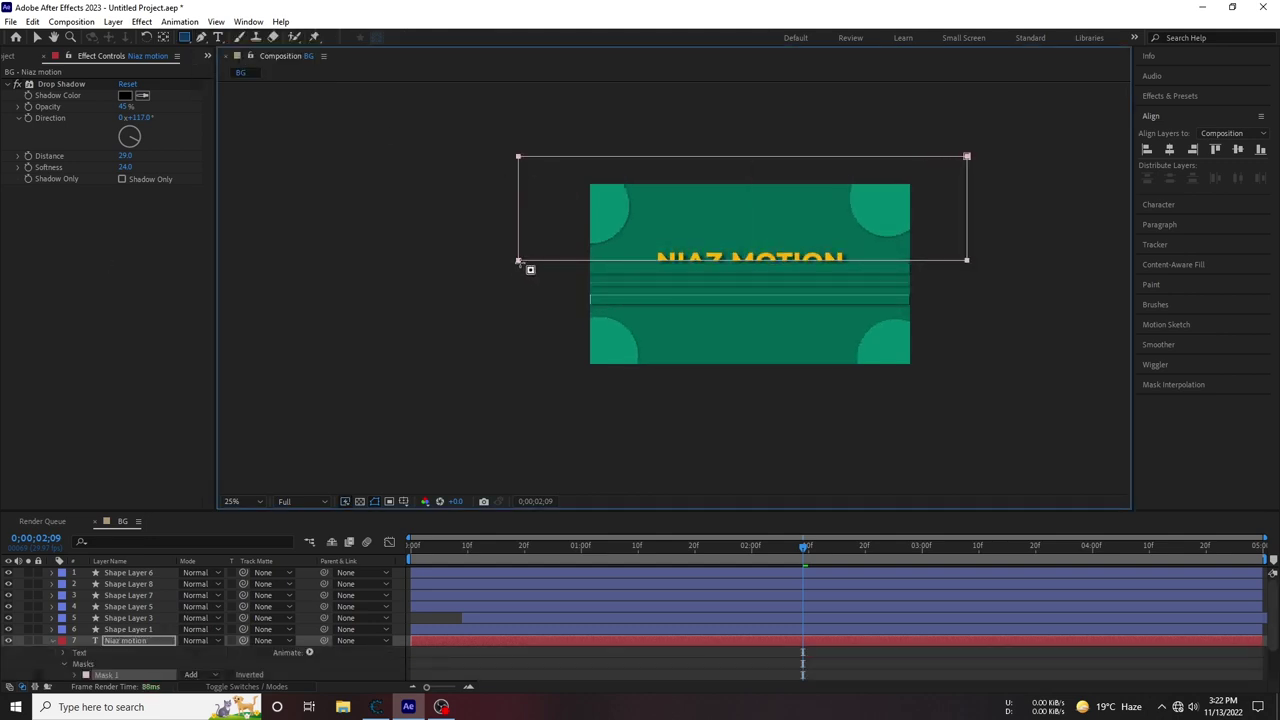
click(540, 191)
key(ctrl+z)
drag(506, 140, 960, 265)
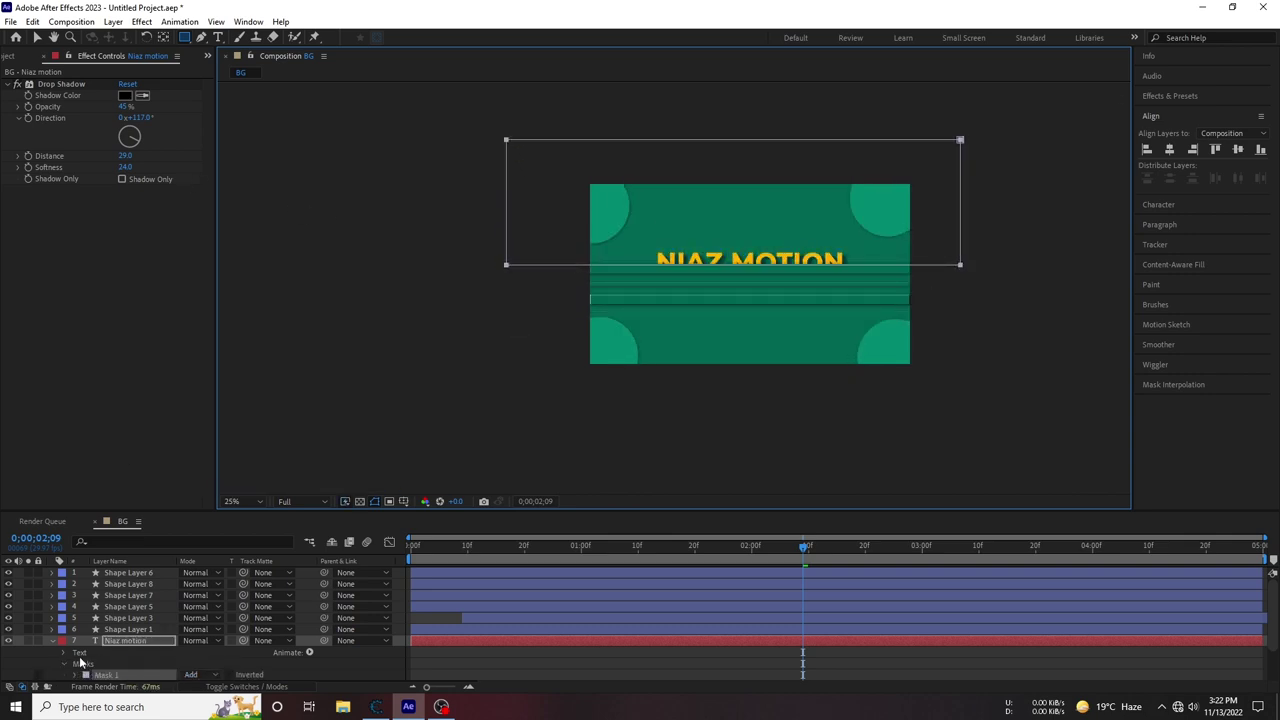
scroll(202, 637, down, 2)
click(229, 630)
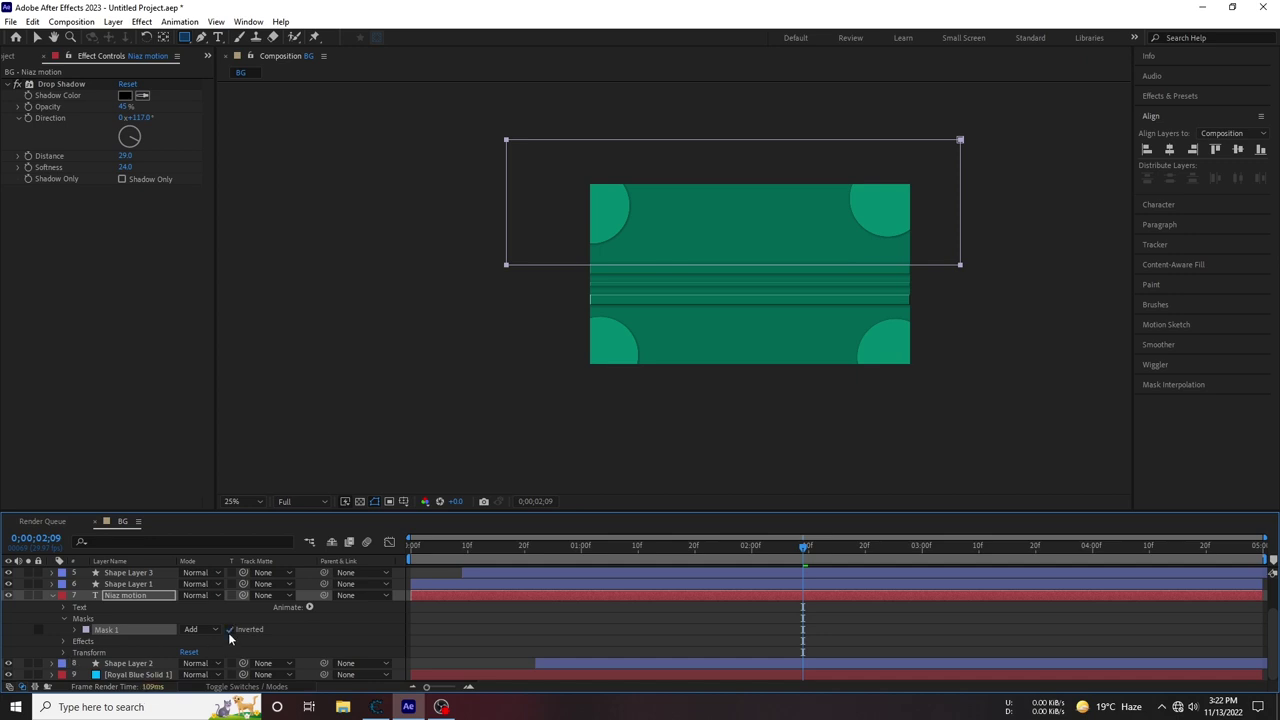
Select the title's mask, nudge it down, then delete it so the full title returns
click(352, 390)
click(142, 597)
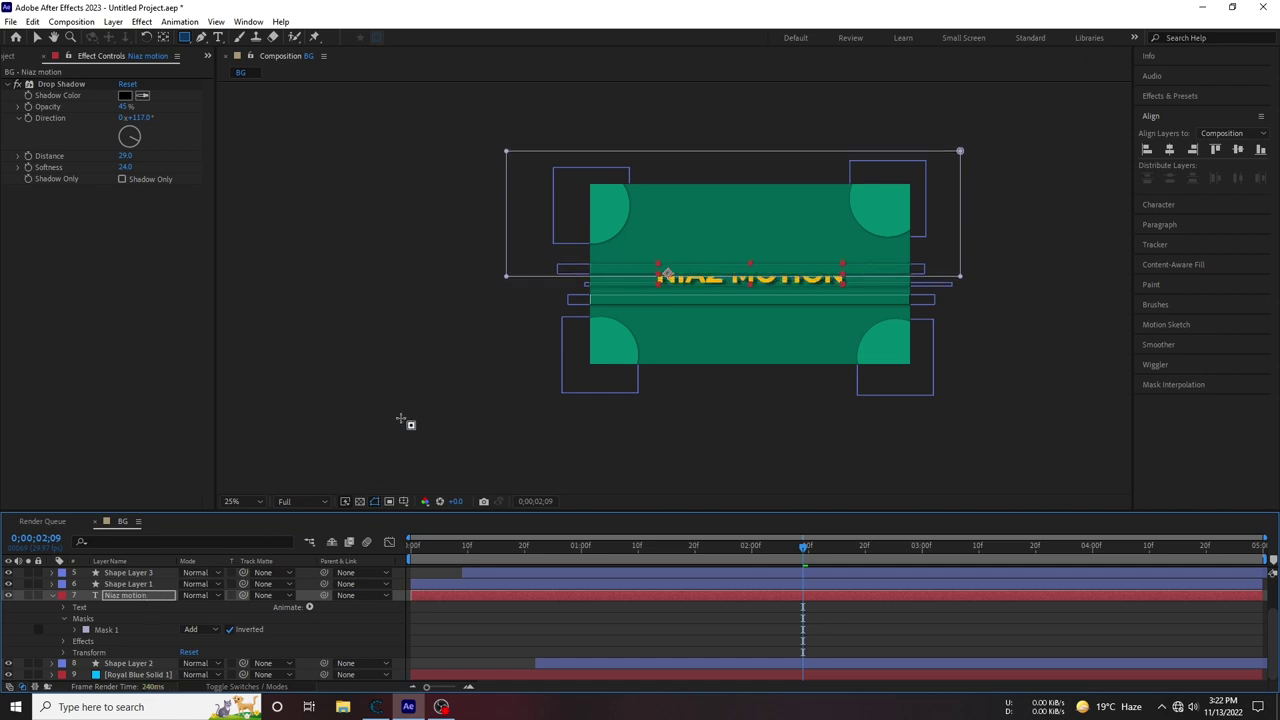
click(90, 619)
key(v)
drag(754, 284, 754, 273)
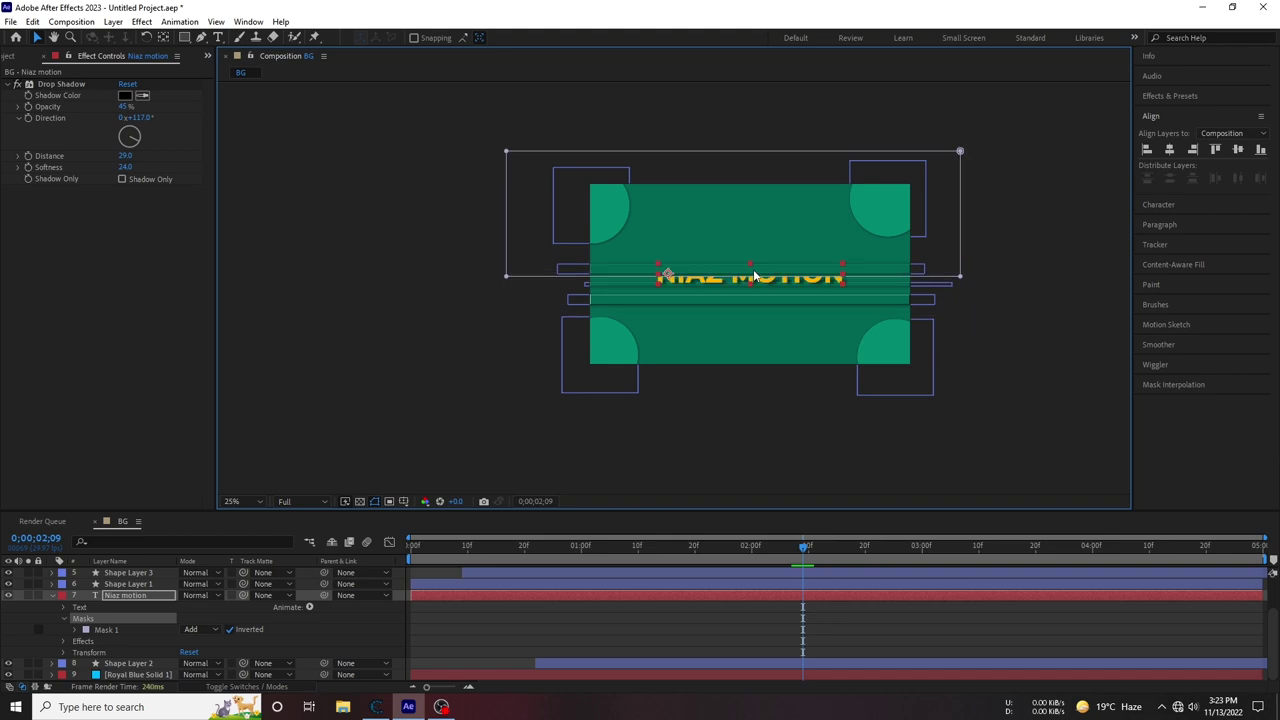
click(107, 629)
key(Delete)
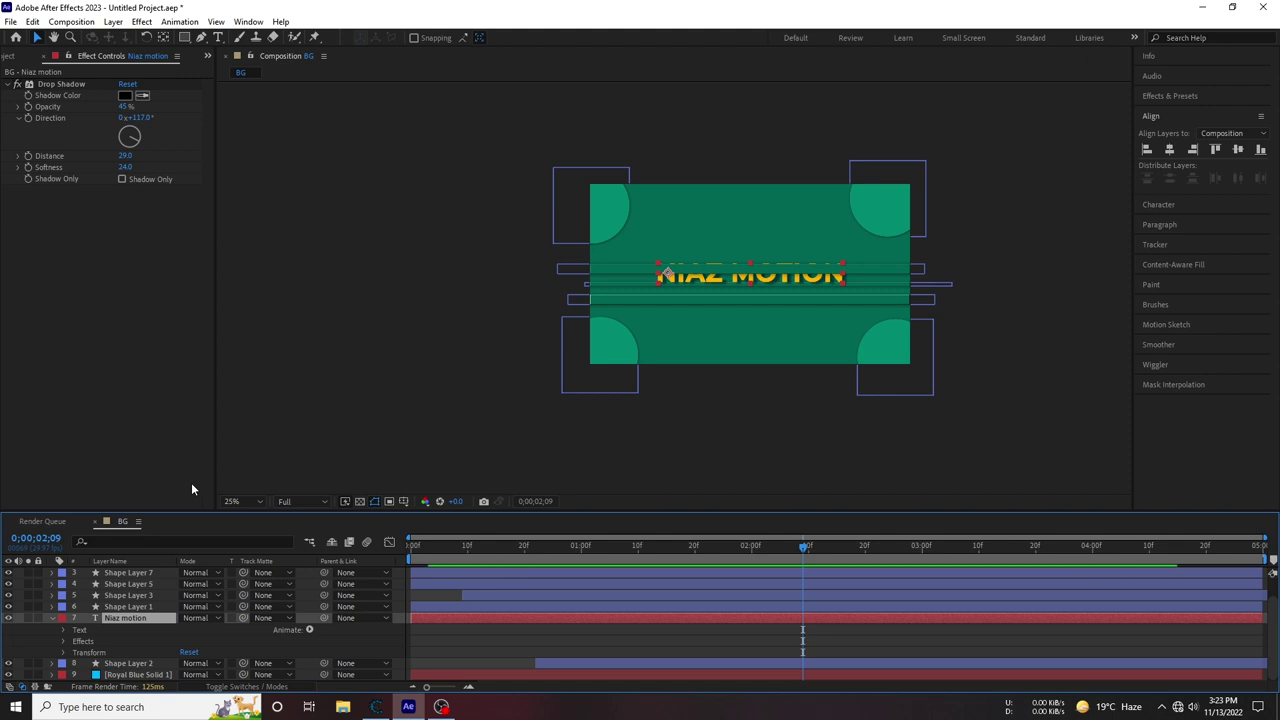
Draw a rectangle mask just above the text on the Niaz motion title layer
click(54, 619)
click(52, 640)
click(52, 595)
click(128, 652)
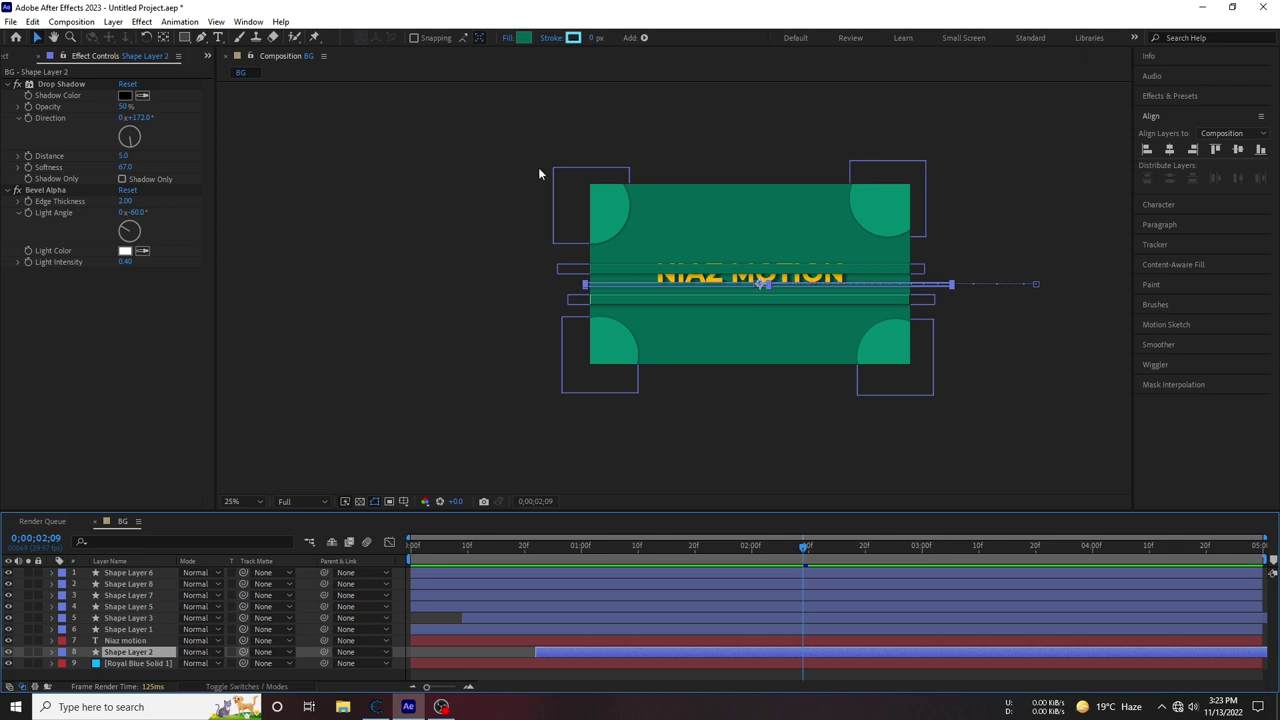
click(184, 37)
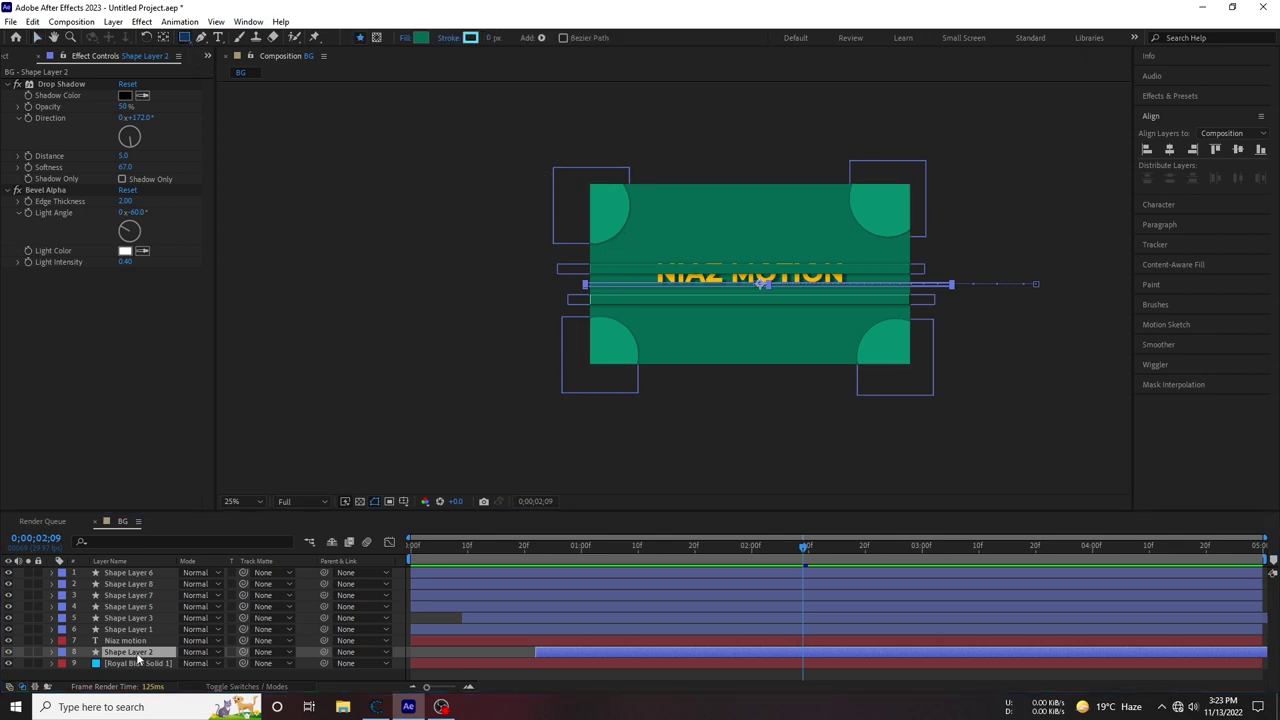
click(128, 640)
drag(535, 157, 954, 259)
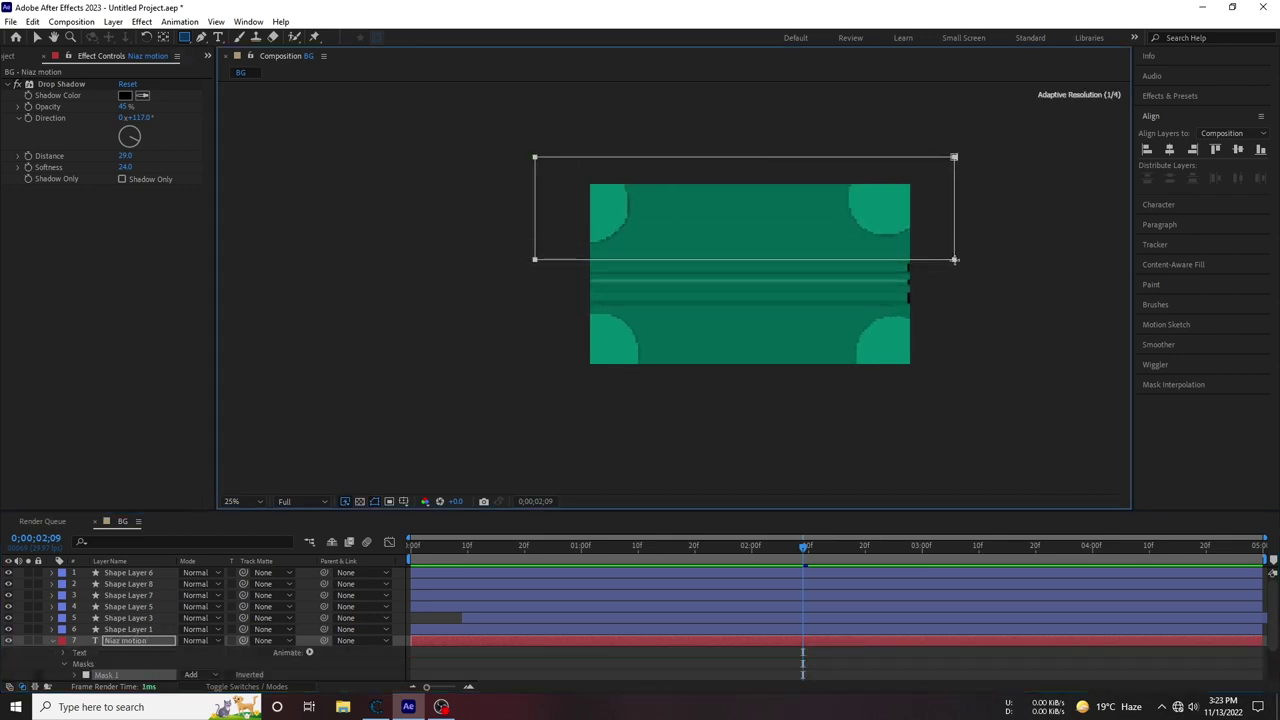
Expand Mask 1's settings and leave it uninverted so the title is hidden
click(229, 675)
scroll(198, 663, down, 1)
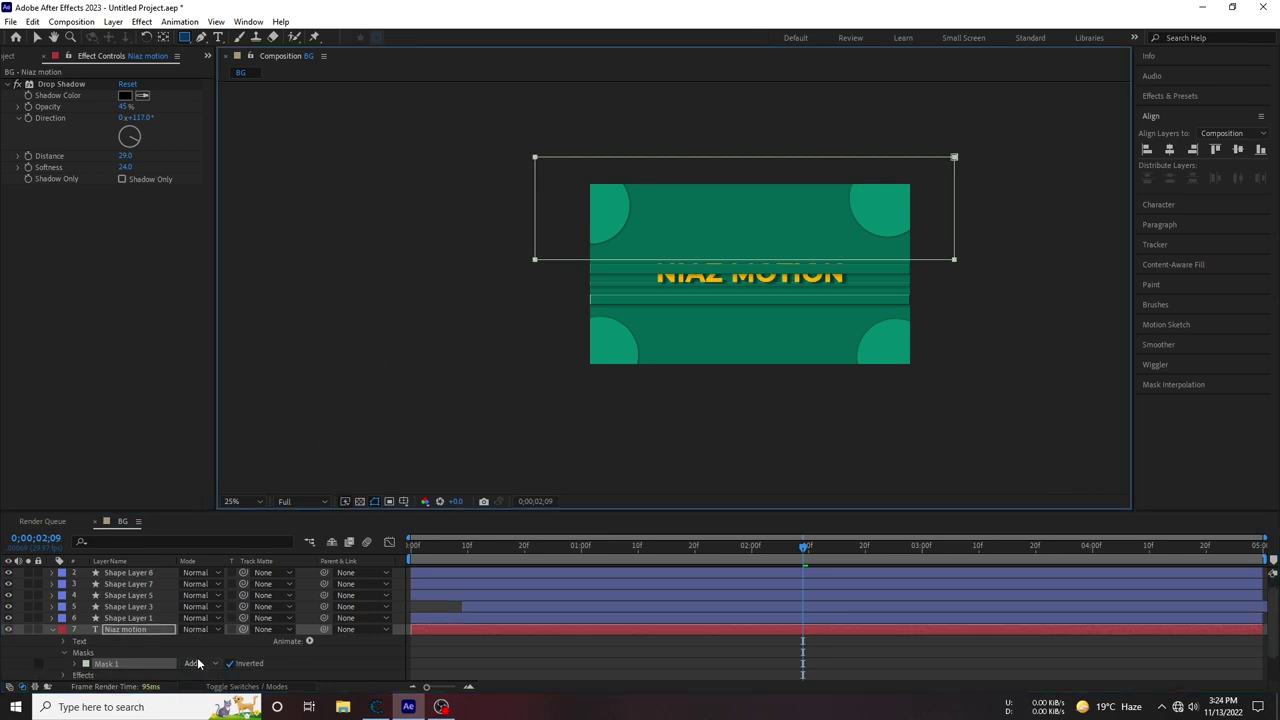
click(75, 663)
scroll(180, 650, down, 3)
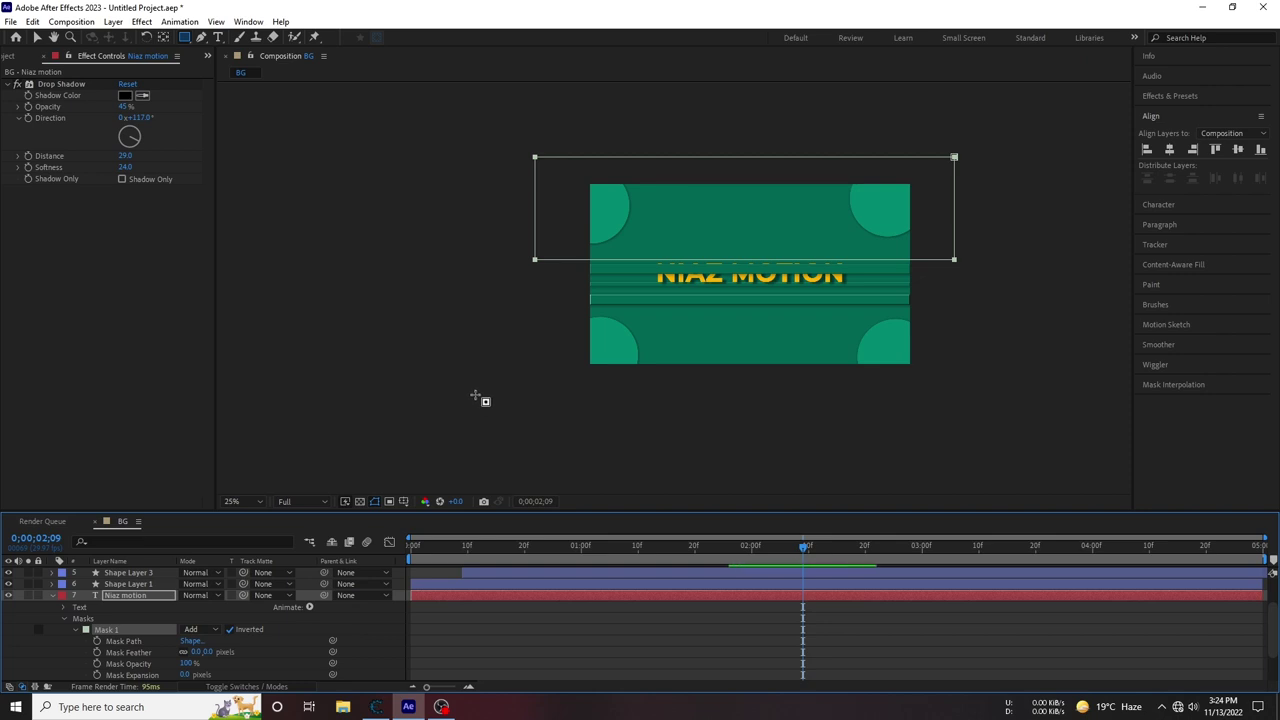
key(ctrl+z)
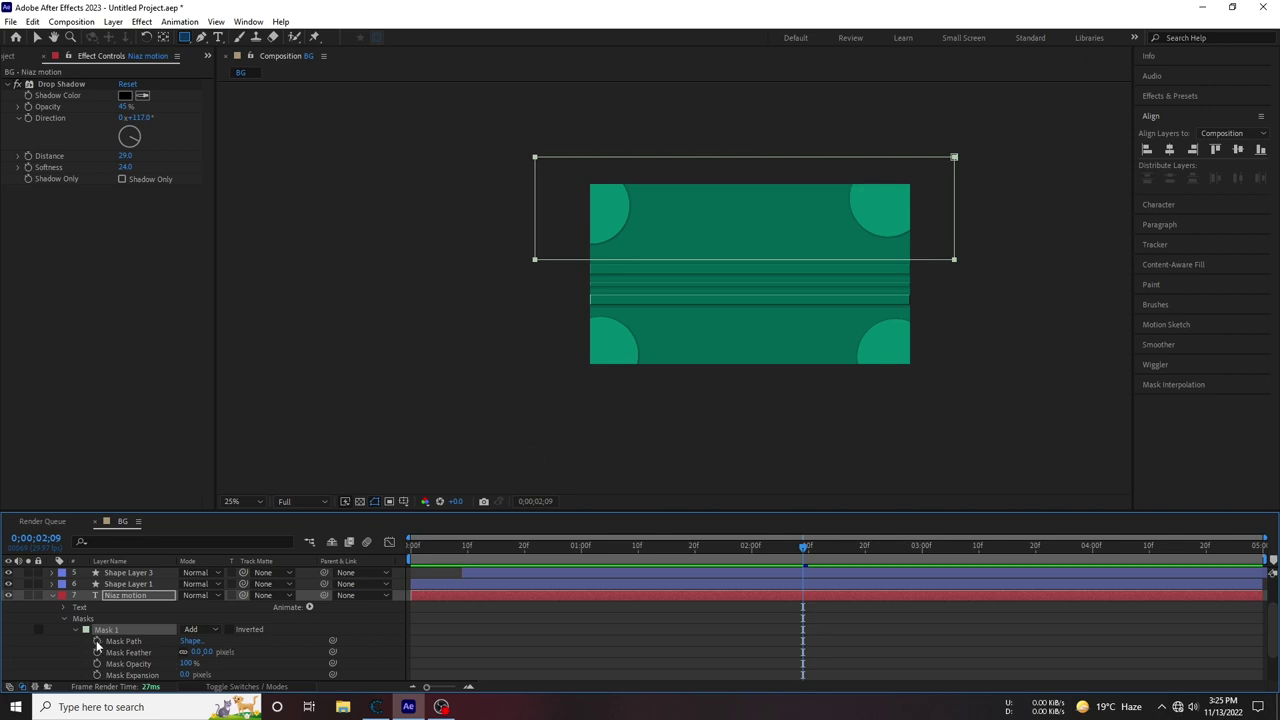
click(95, 607)
Nudge the title down two steps and reposition the uninverted mask over it
key(v)
click(229, 629)
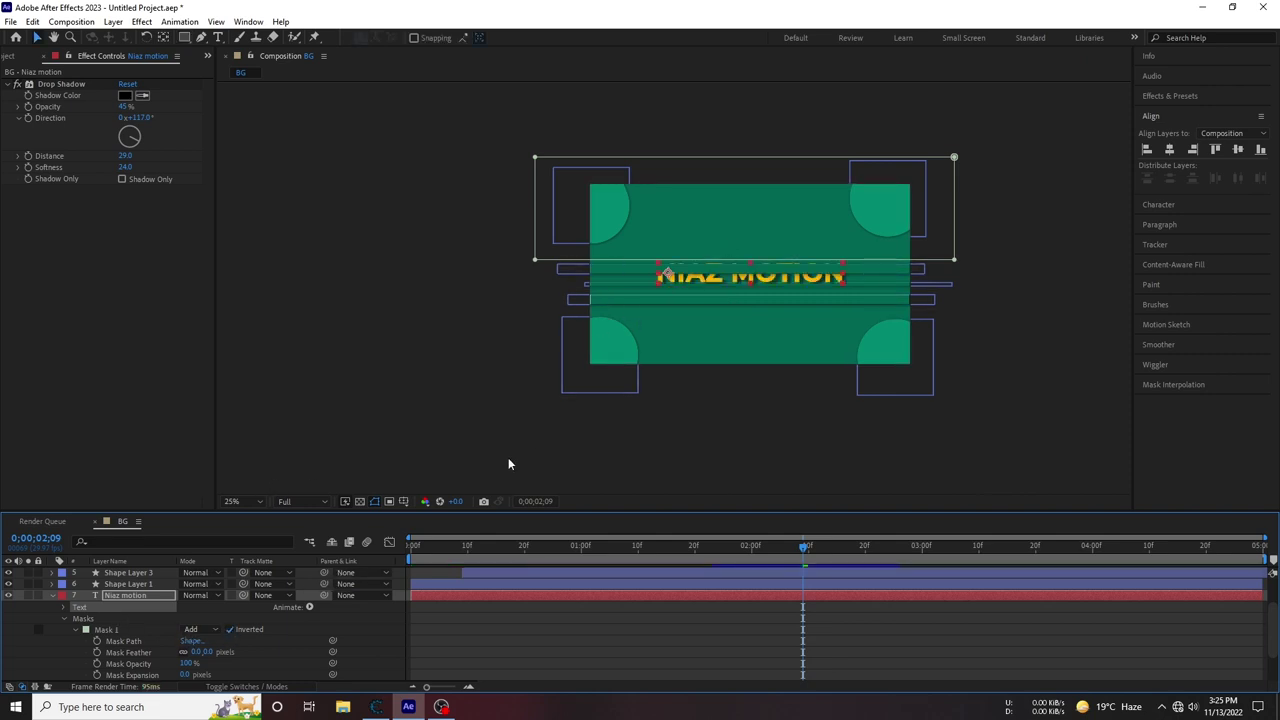
key(Down)
key(Down)
key(Down)
key(Down)
key(Down)
key(Down)
key(Down)
key(Down)
key(Down)
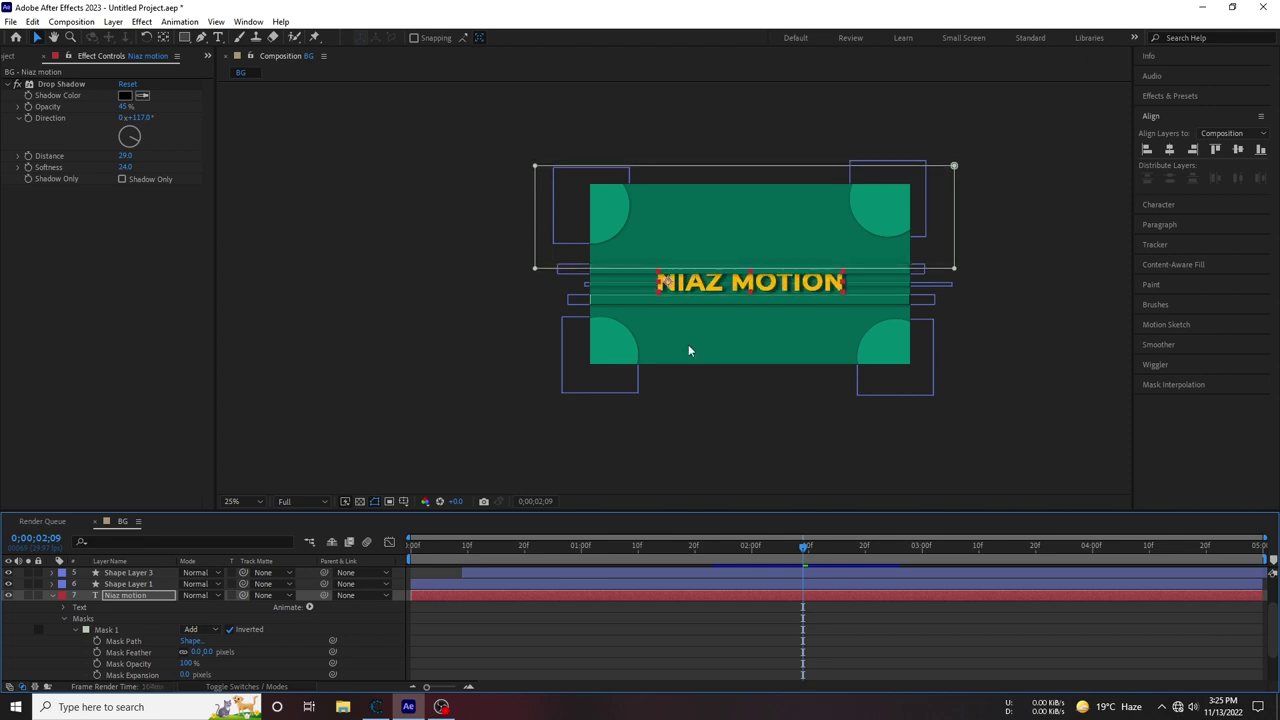
key(period)
key(Down)
key(Down)
key(Down)
key(Down)
key(Down)
key(Down)
key(comma)
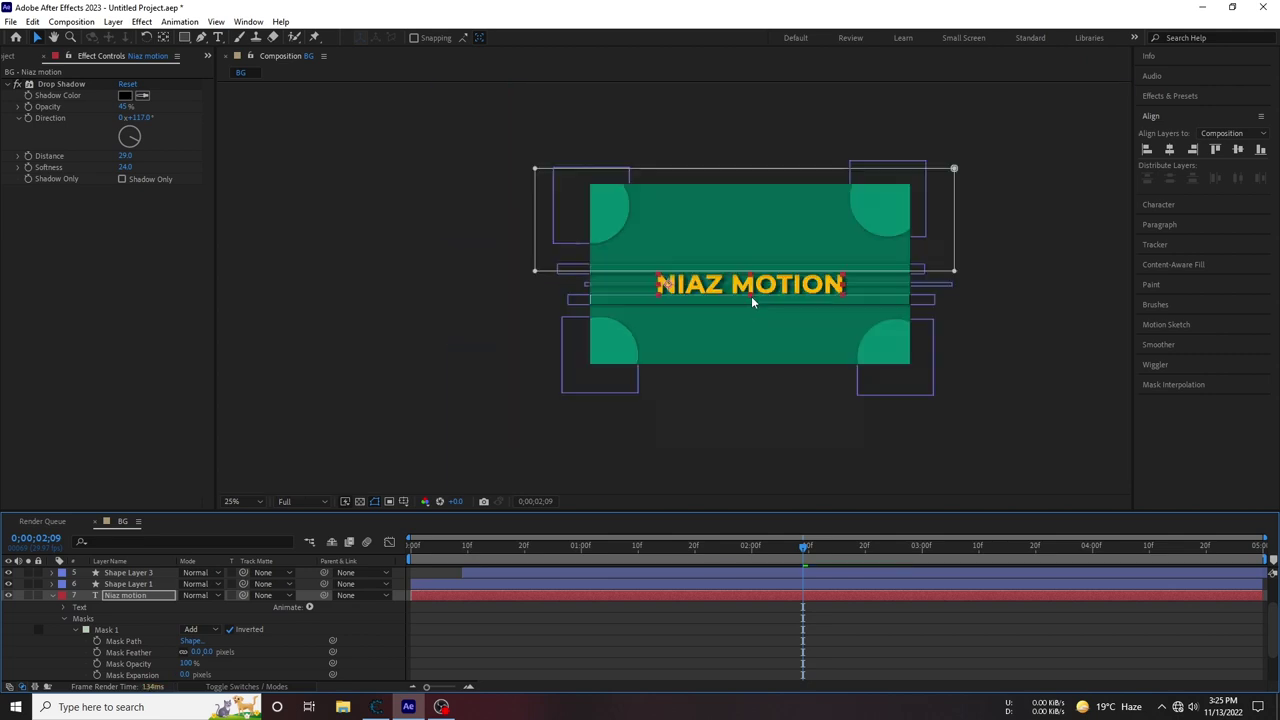
click(440, 391)
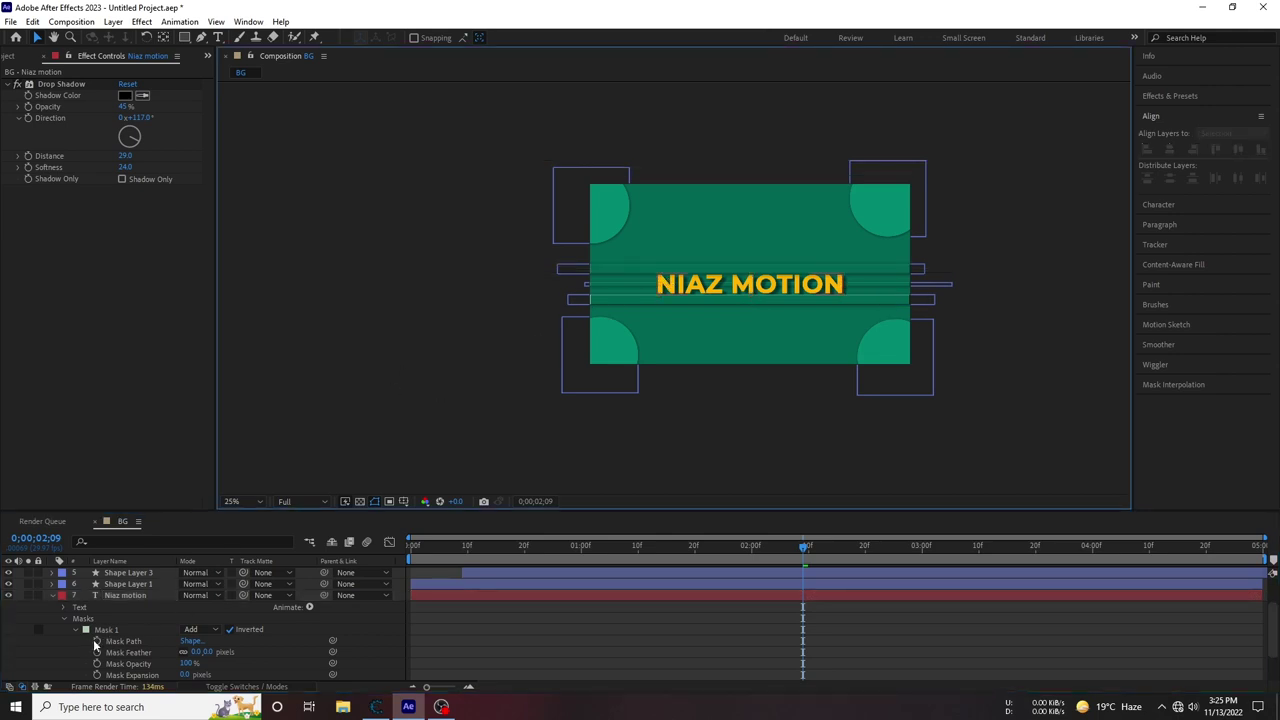
click(126, 641)
mouse_move(780, 172)
mouse_down()
mouse_move(779, 260)
mouse_move(784, 158)
mouse_move(767, 177)
mouse_up()
click(229, 629)
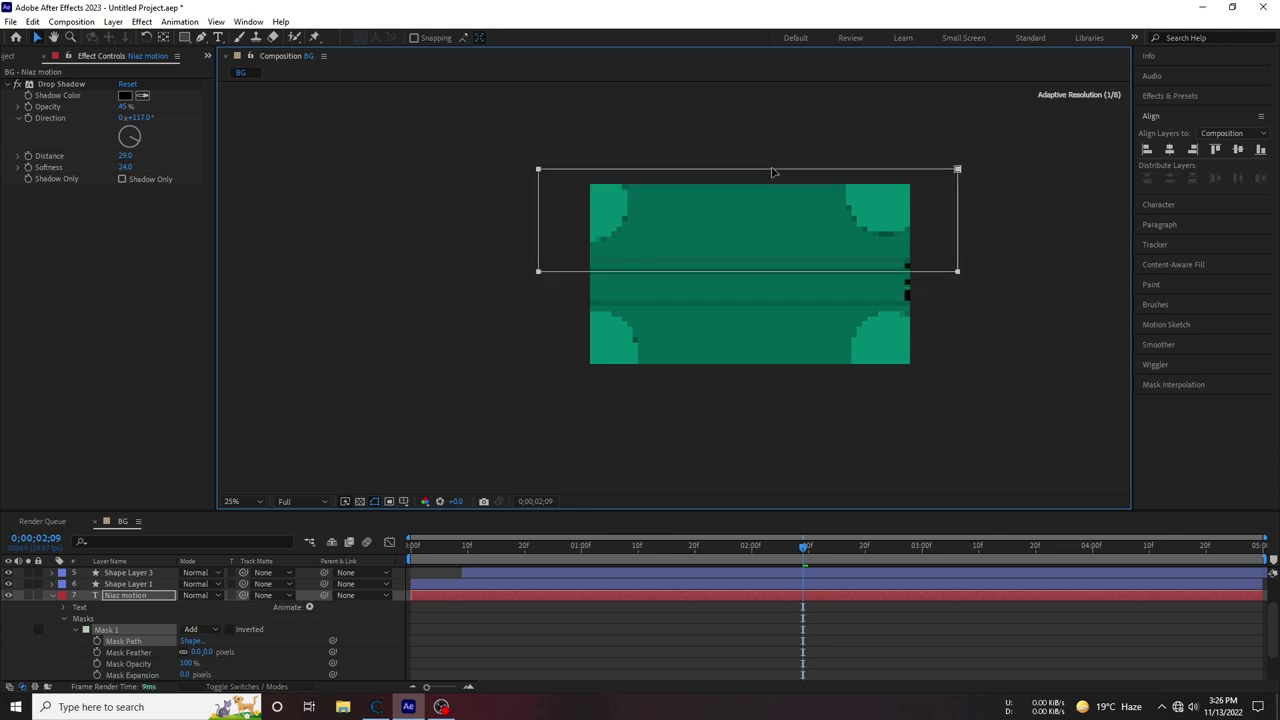
Keyframe Mask Path at about 0;00;01;05, then at 0;00;03;15 with the mask moved down
drag(466, 547, 738, 550)
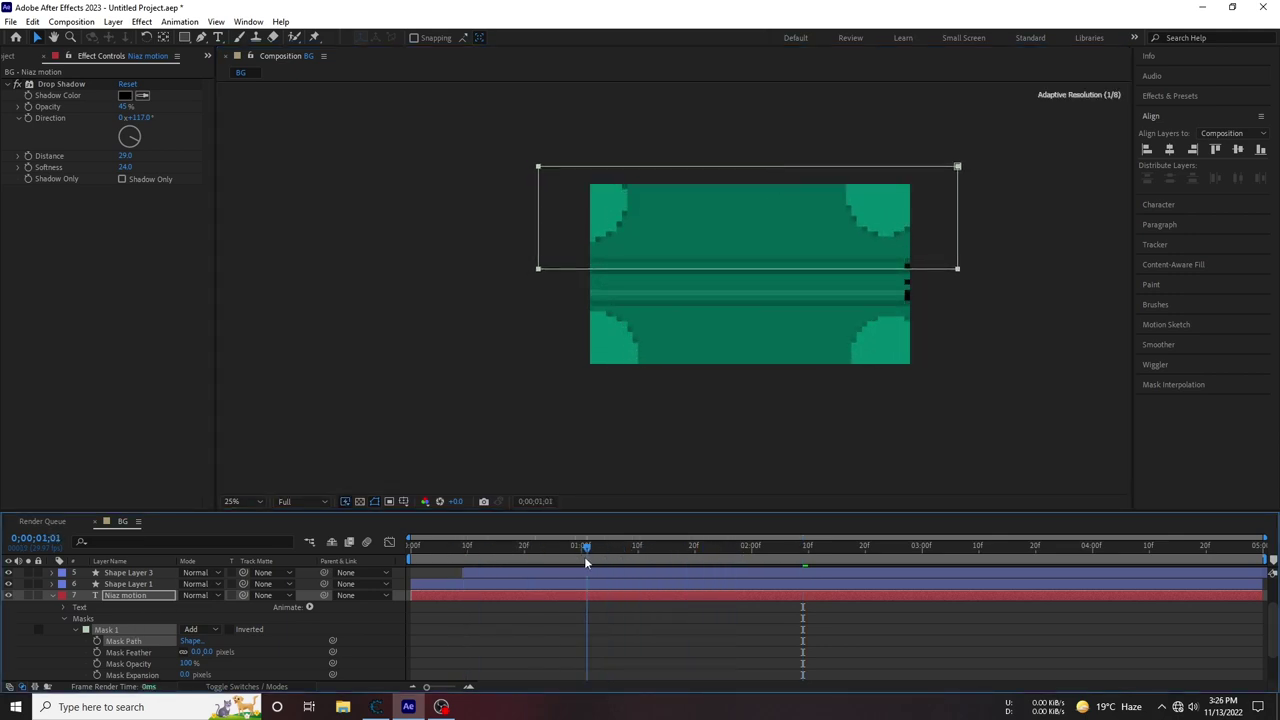
drag(624, 557, 541, 557)
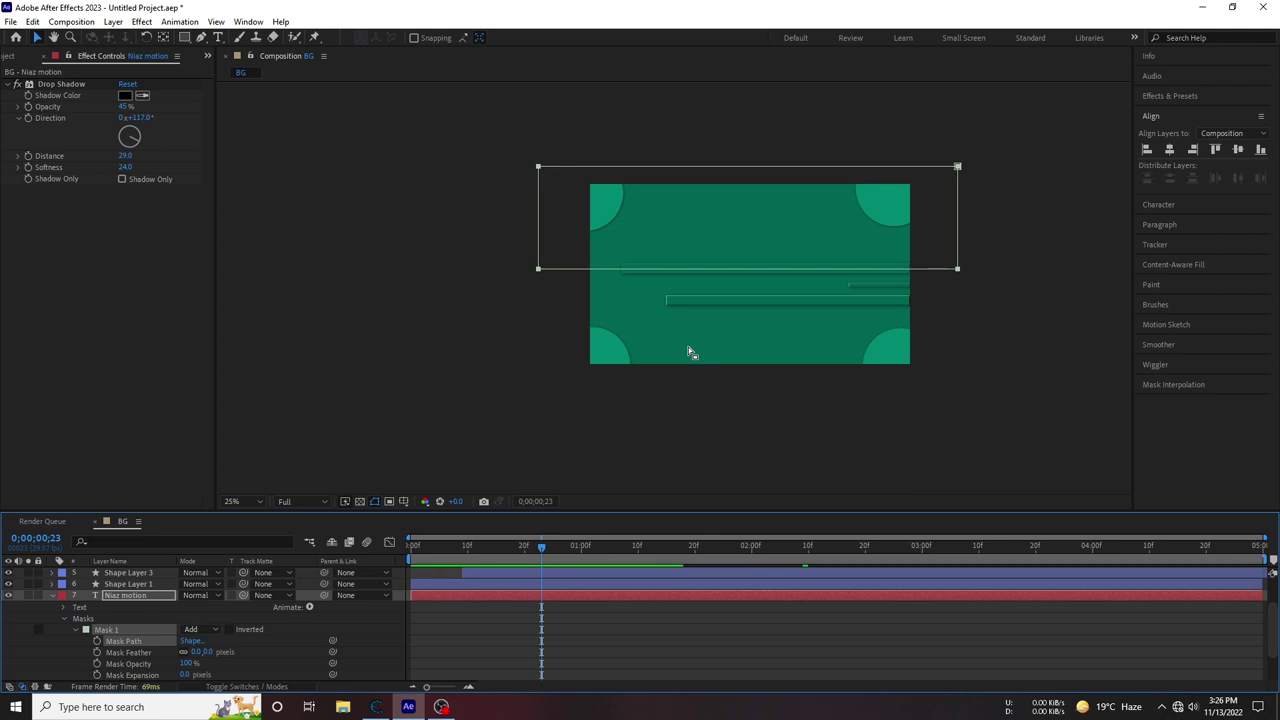
click(611, 547)
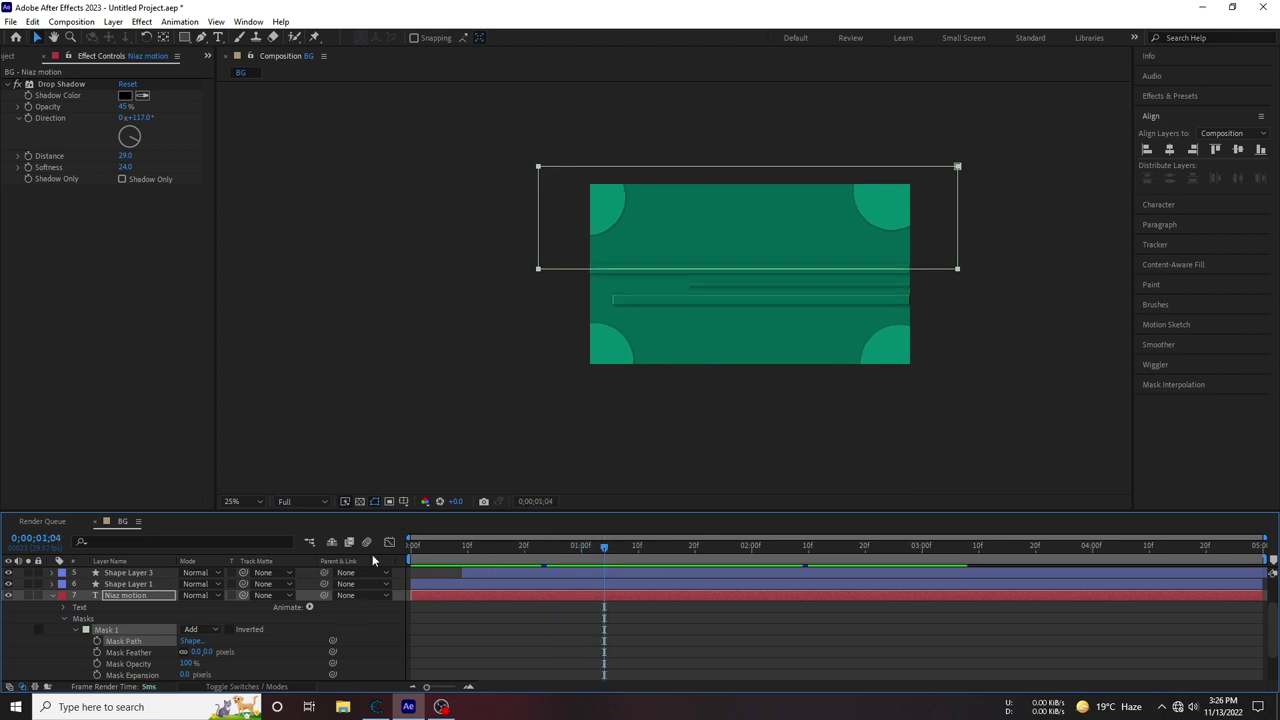
click(97, 640)
drag(680, 547, 1008, 545)
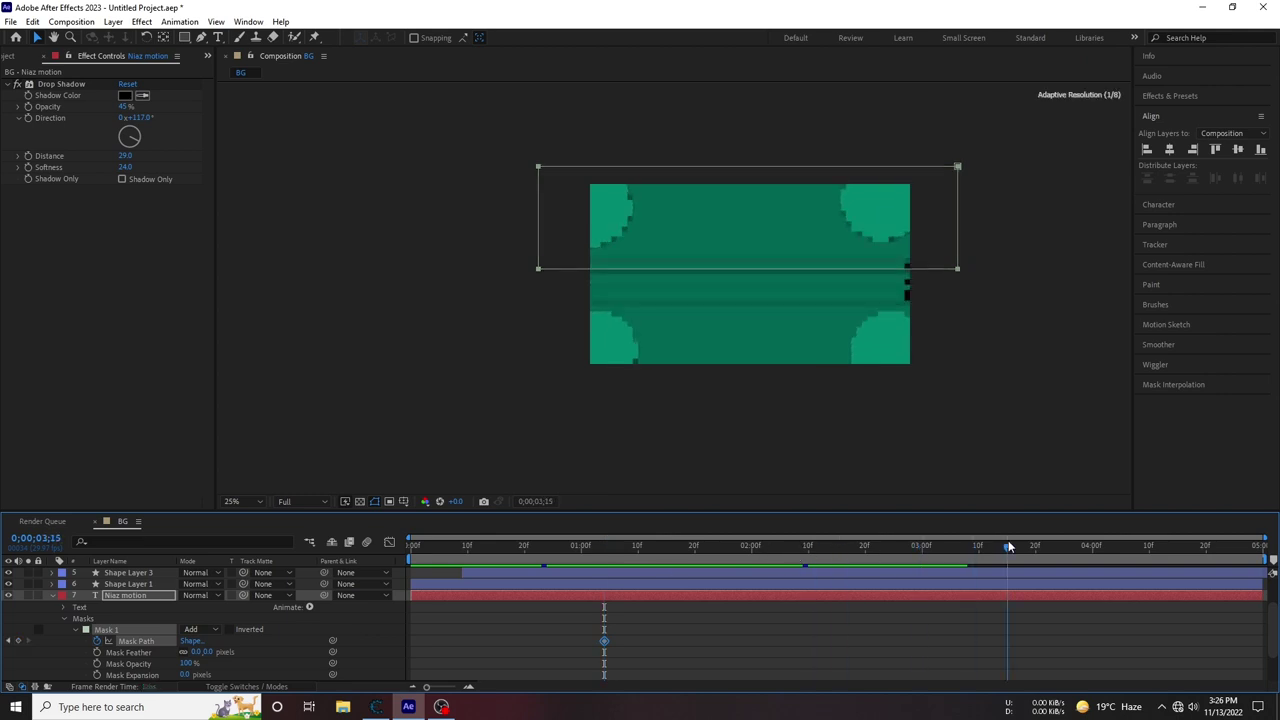
drag(757, 170, 755, 204)
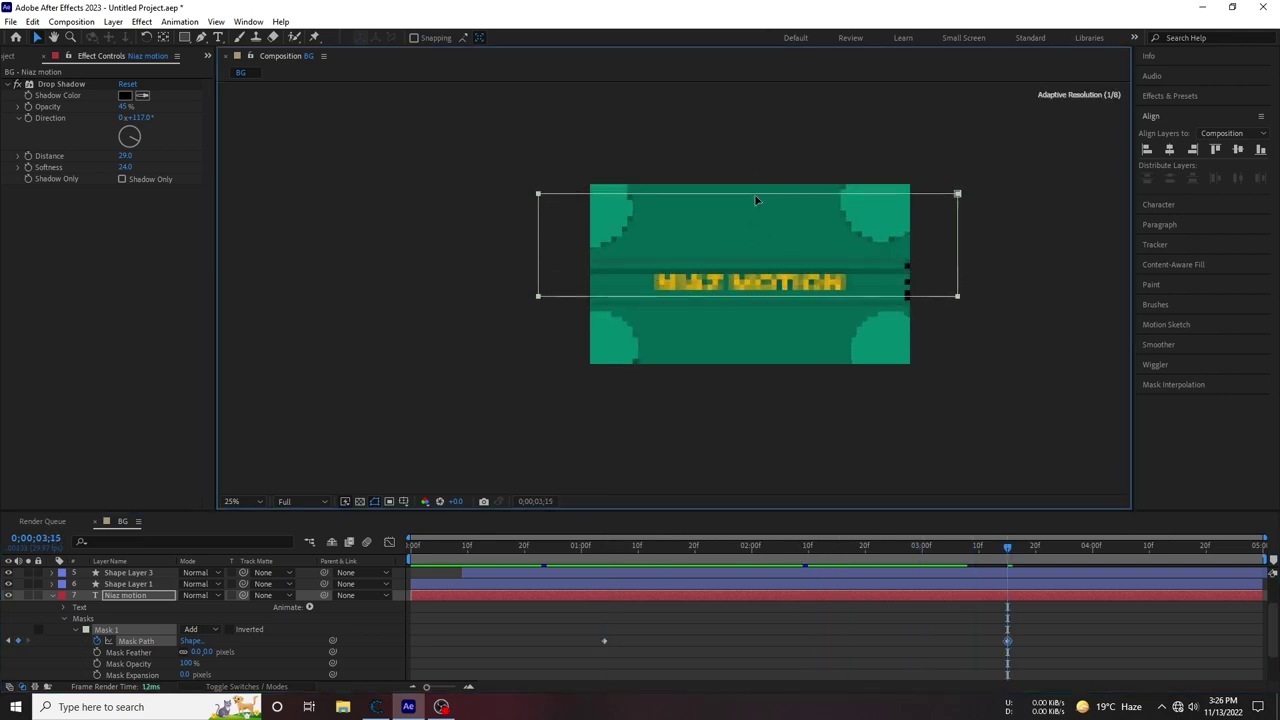
click(587, 547)
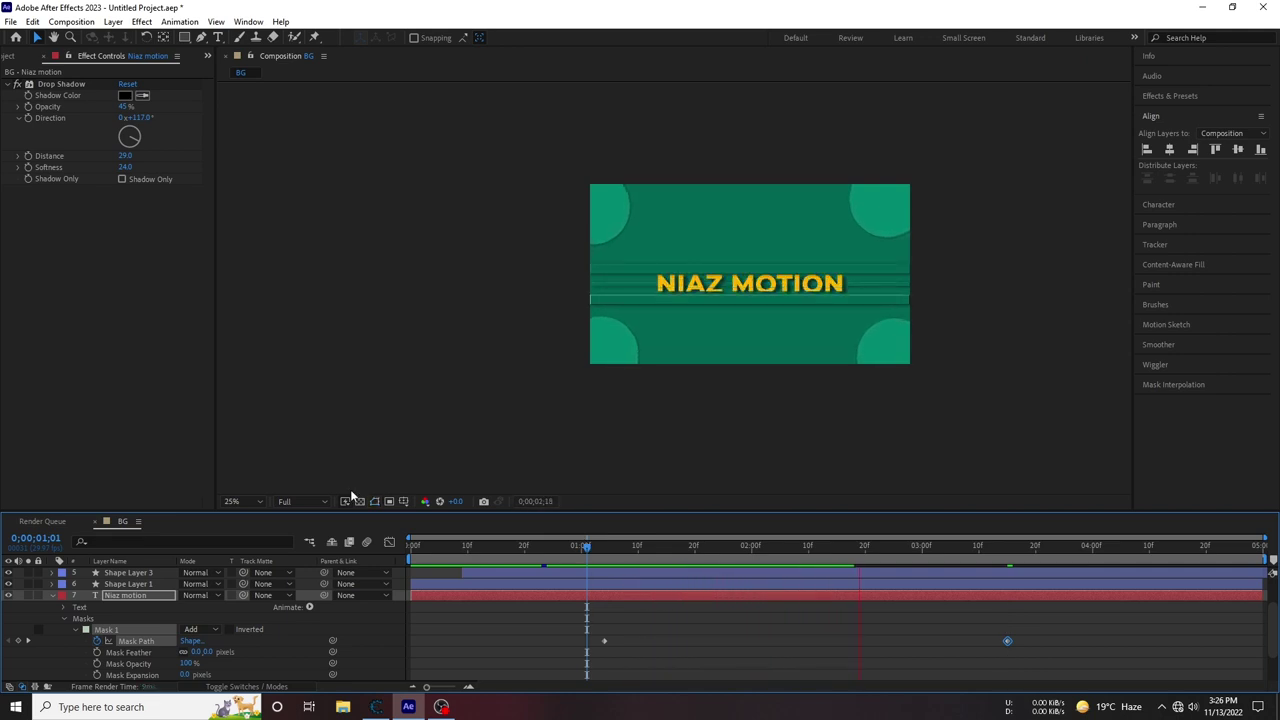
key(space)
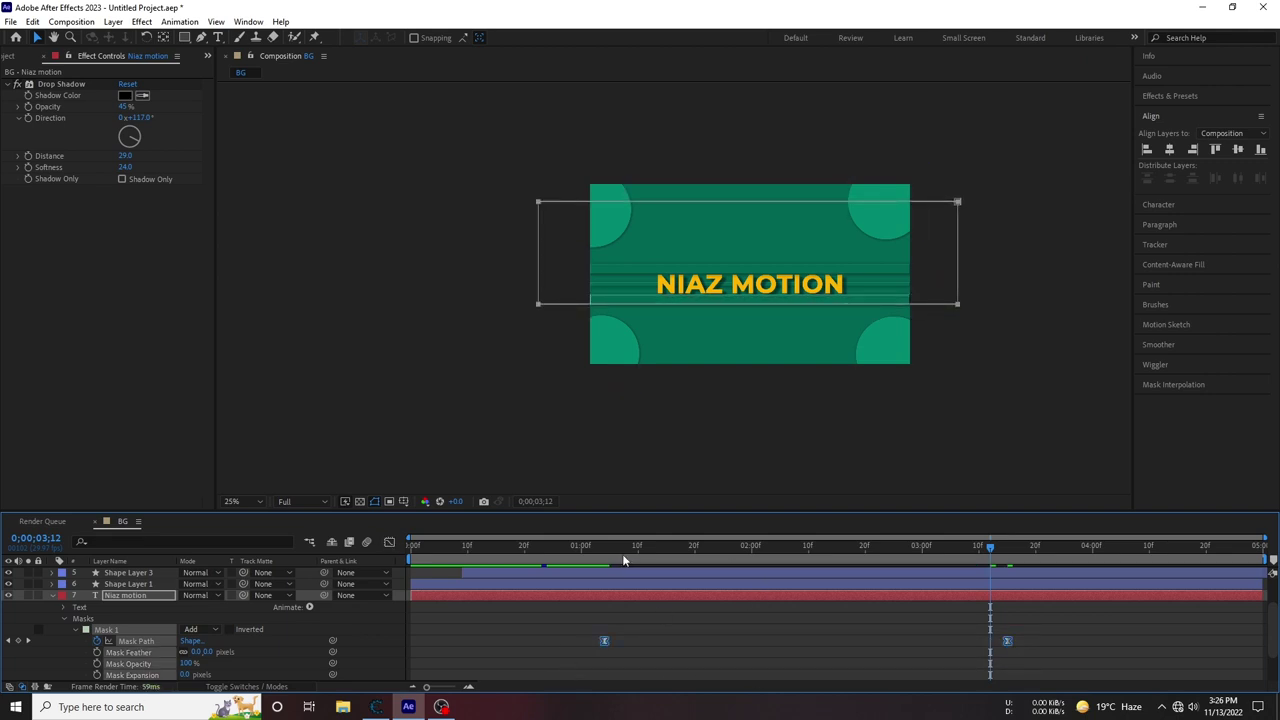
In the Graph Editor, drag the first mask keyframe's influence handle for a fast-start ease, then preview
click(390, 542)
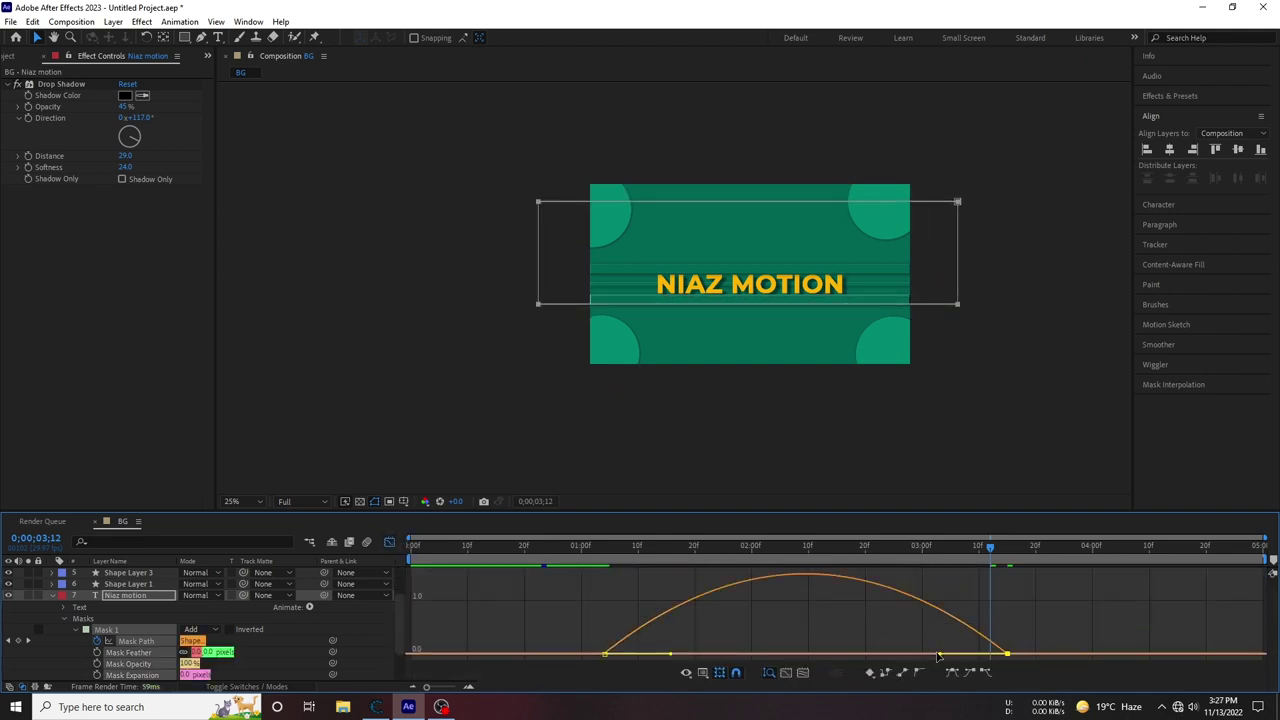
drag(608, 655, 607, 657)
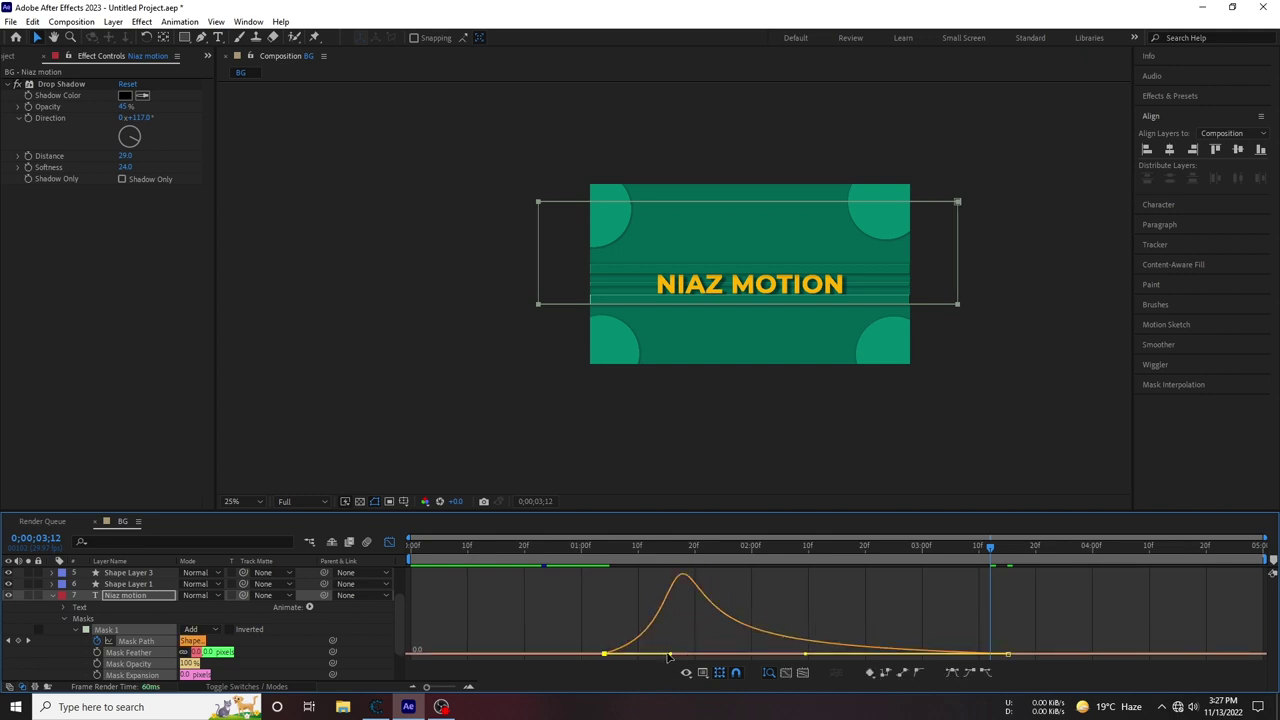
key(space)
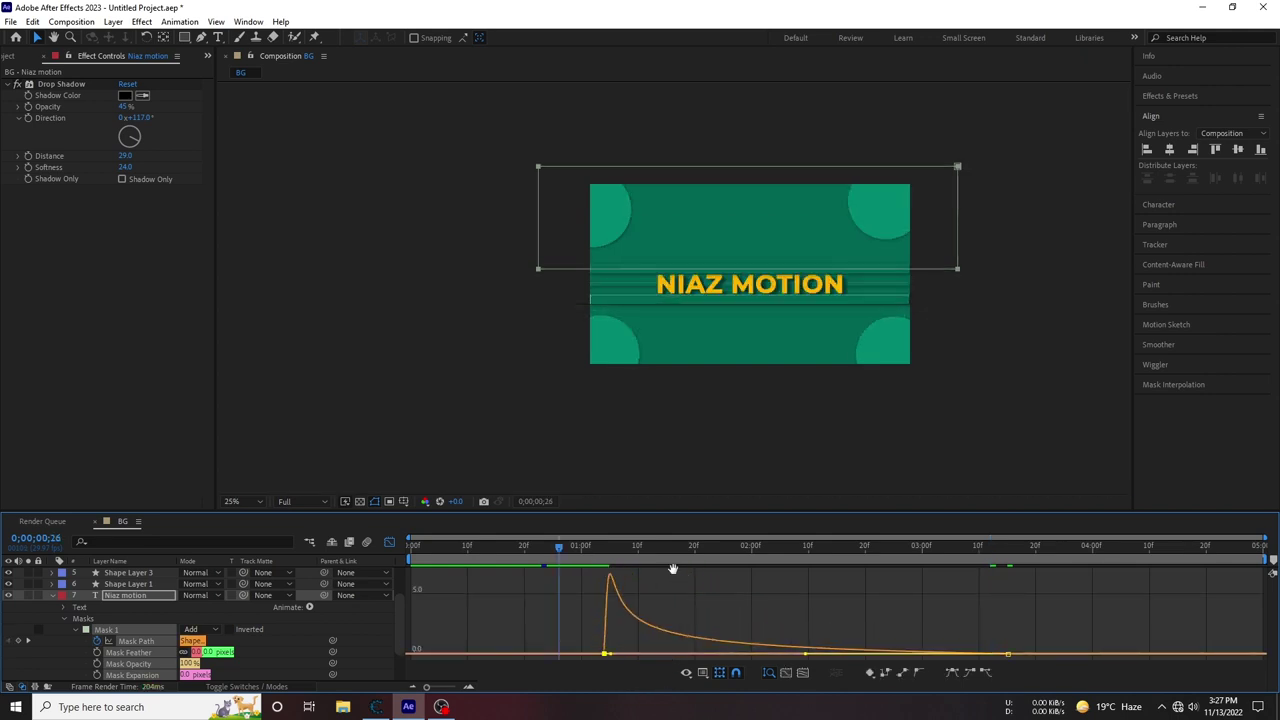
click(390, 542)
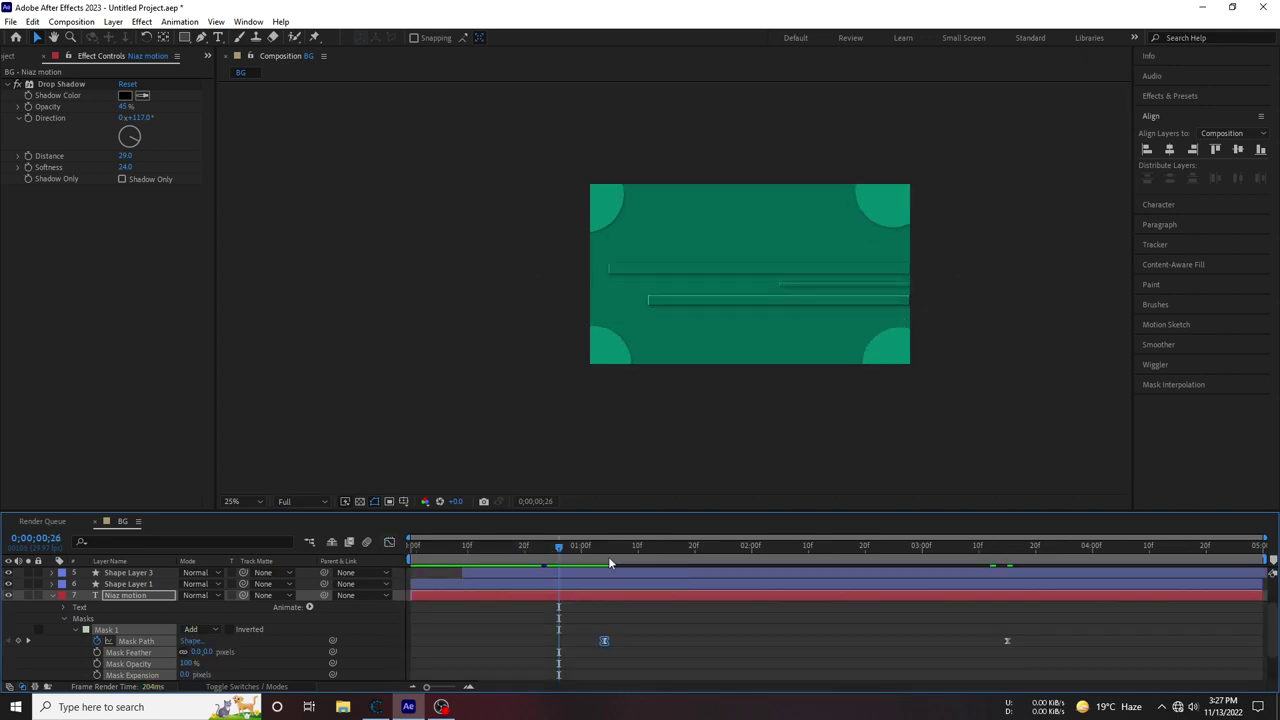
key(space)
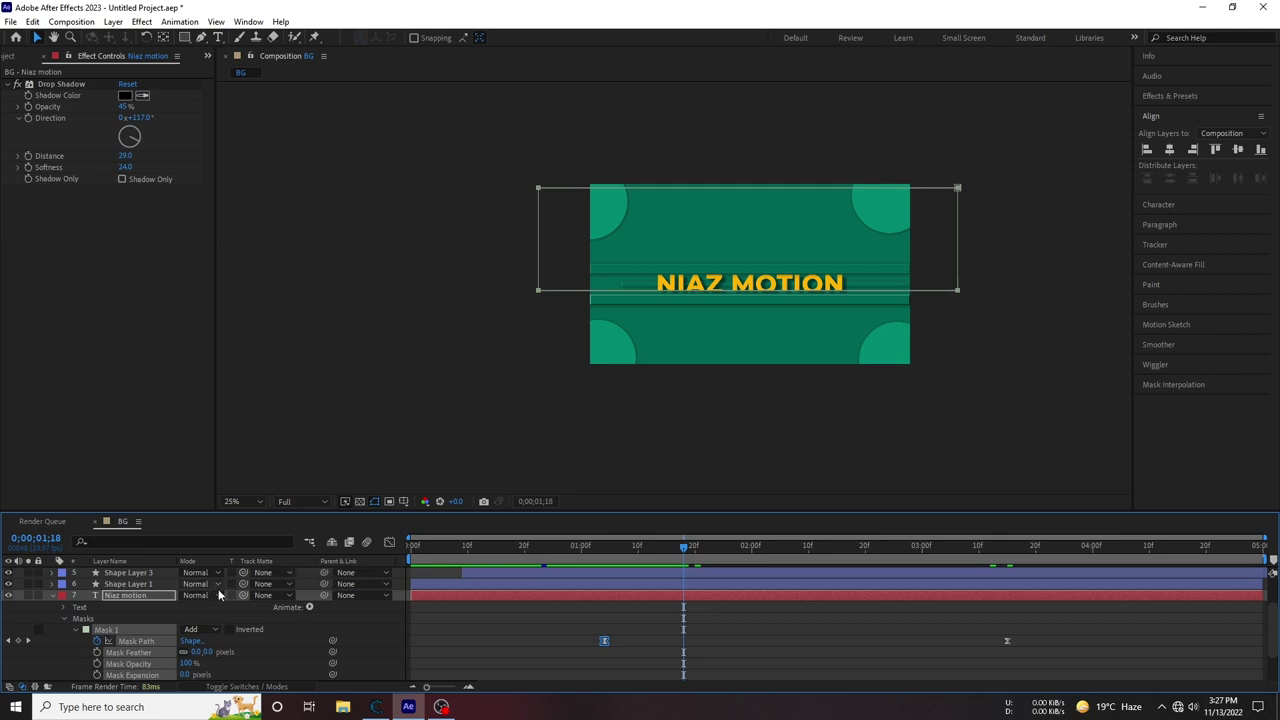
click(52, 596)
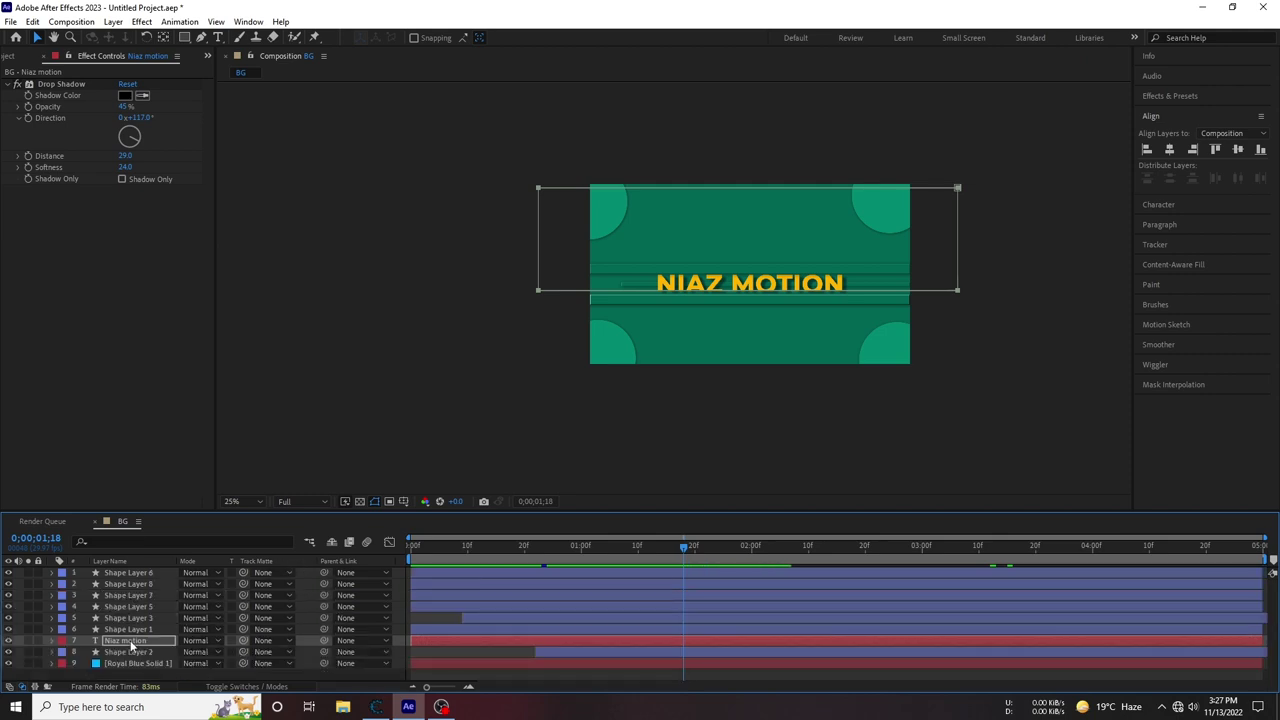
Adjust the title's Position values, nudging it slightly right and changing its height
key(p)
mouse_move(697, 545)
mouse_down()
mouse_move(645, 553)
mouse_move(741, 548)
mouse_up()
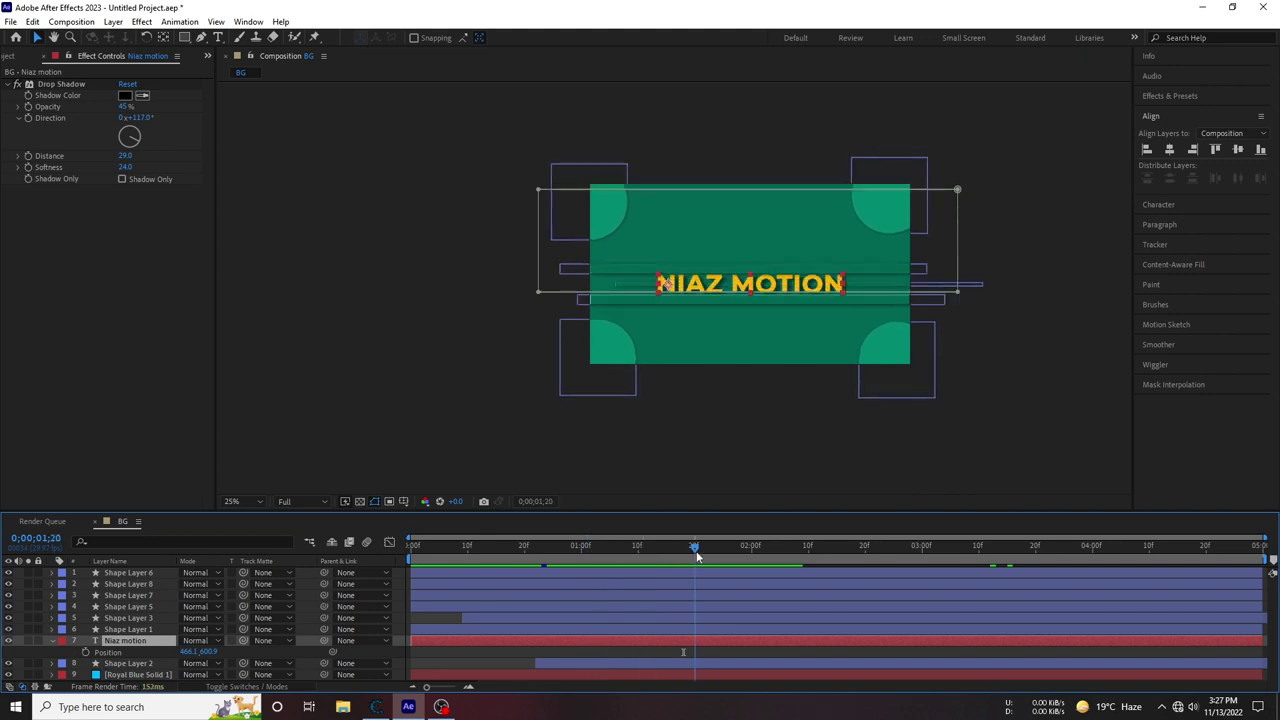
right_click(192, 652)
click(194, 652)
right_click(194, 652)
click(146, 664)
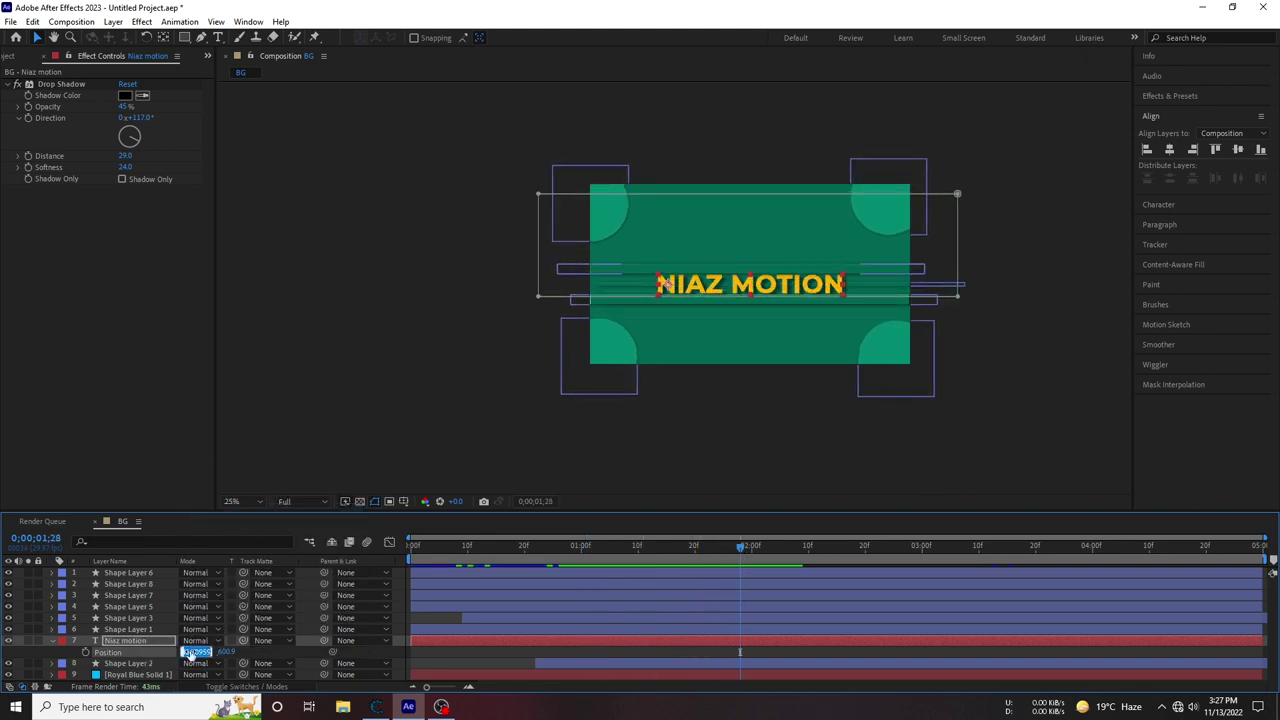
drag(200, 651, 208, 650)
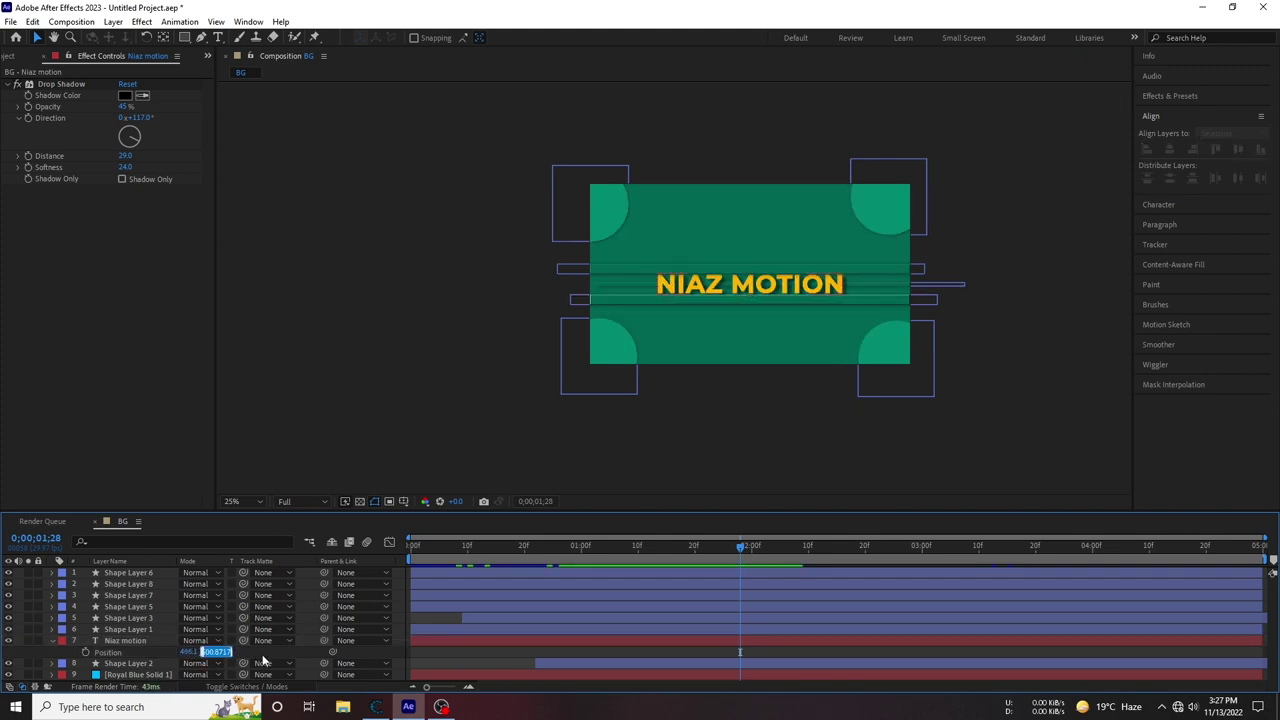
mouse_move(214, 651)
mouse_down()
mouse_move(208, 664)
mouse_move(150, 664)
mouse_up()
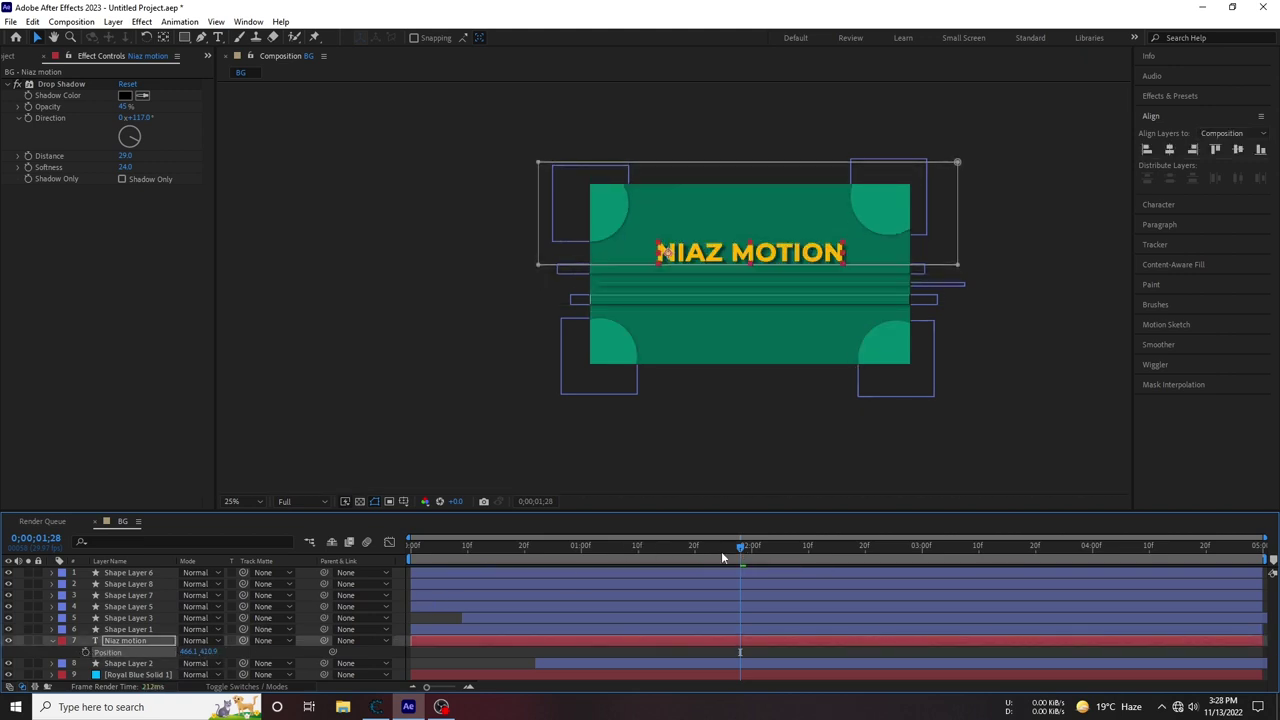
Set Position keyframes at 0;00;00;26 and 0;00;01;25 with different Y values
drag(721, 551, 551, 566)
key(alt+shift+p)
drag(558, 548, 724, 551)
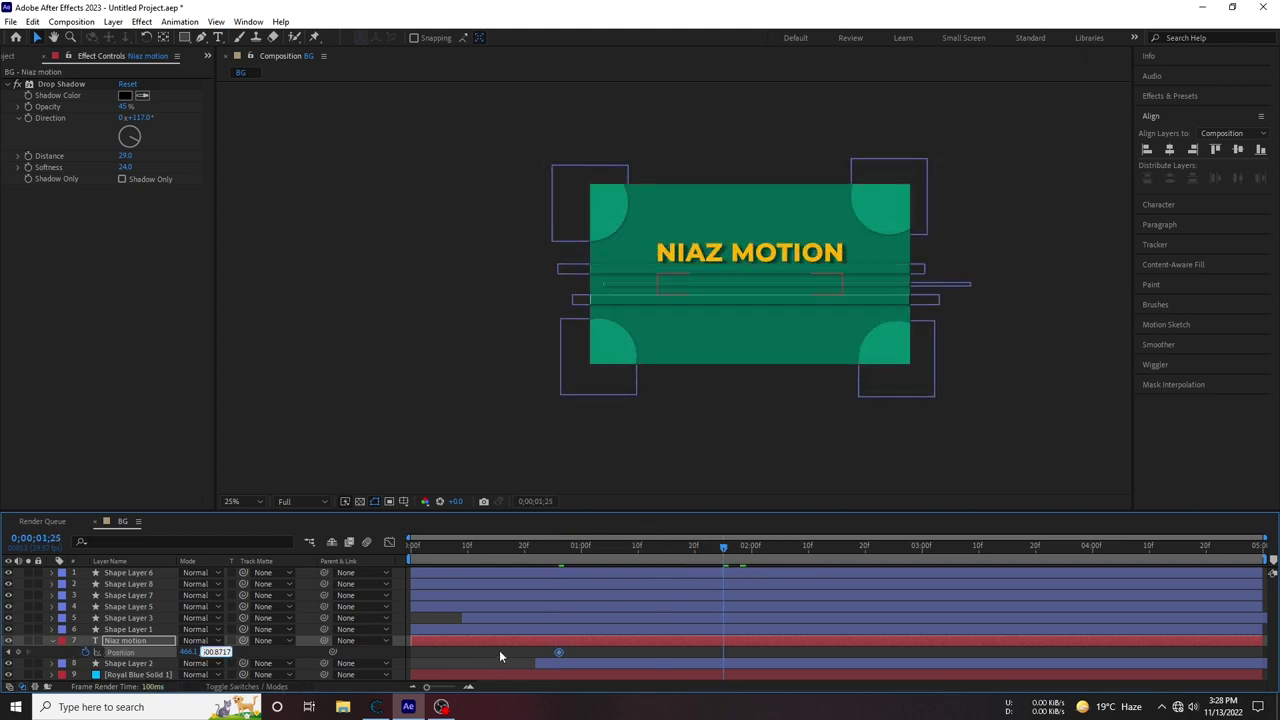
click(499, 650)
click(546, 549)
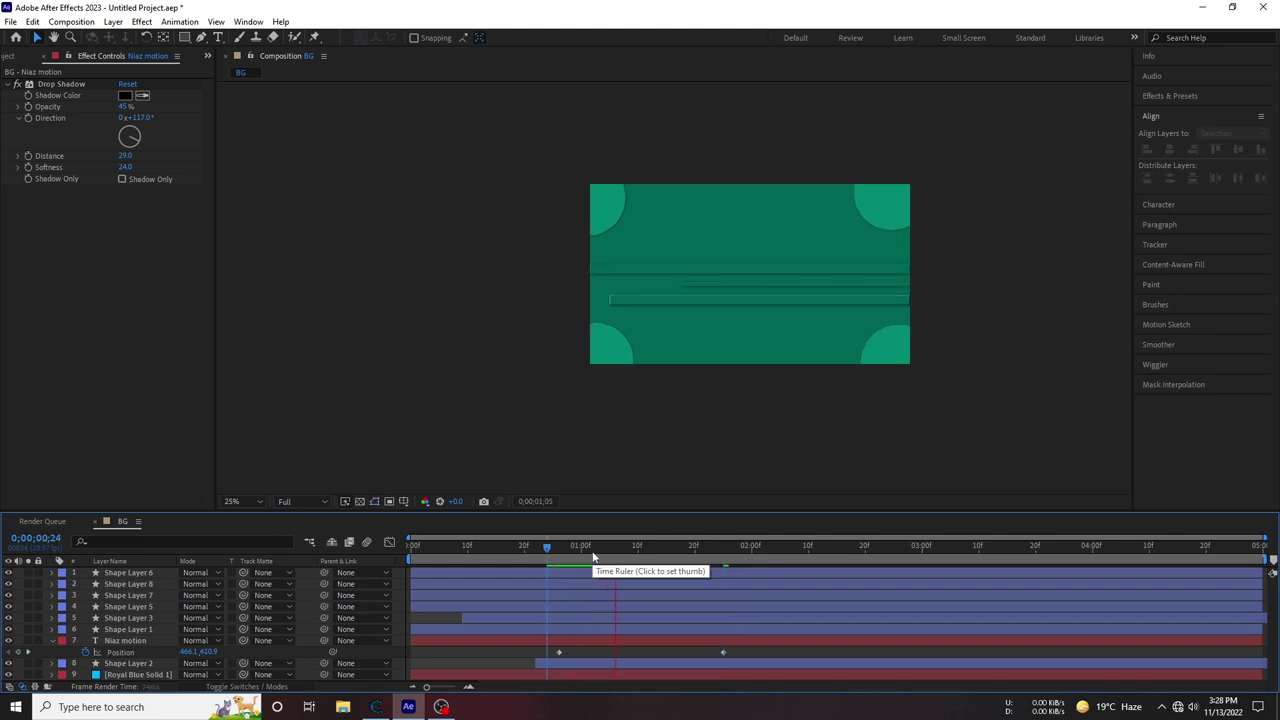
Select the Niaz motion layer's Position keyframes and drag them earlier, then later, along the timeline
key(space)
click(133, 642)
key(ctrl+v)
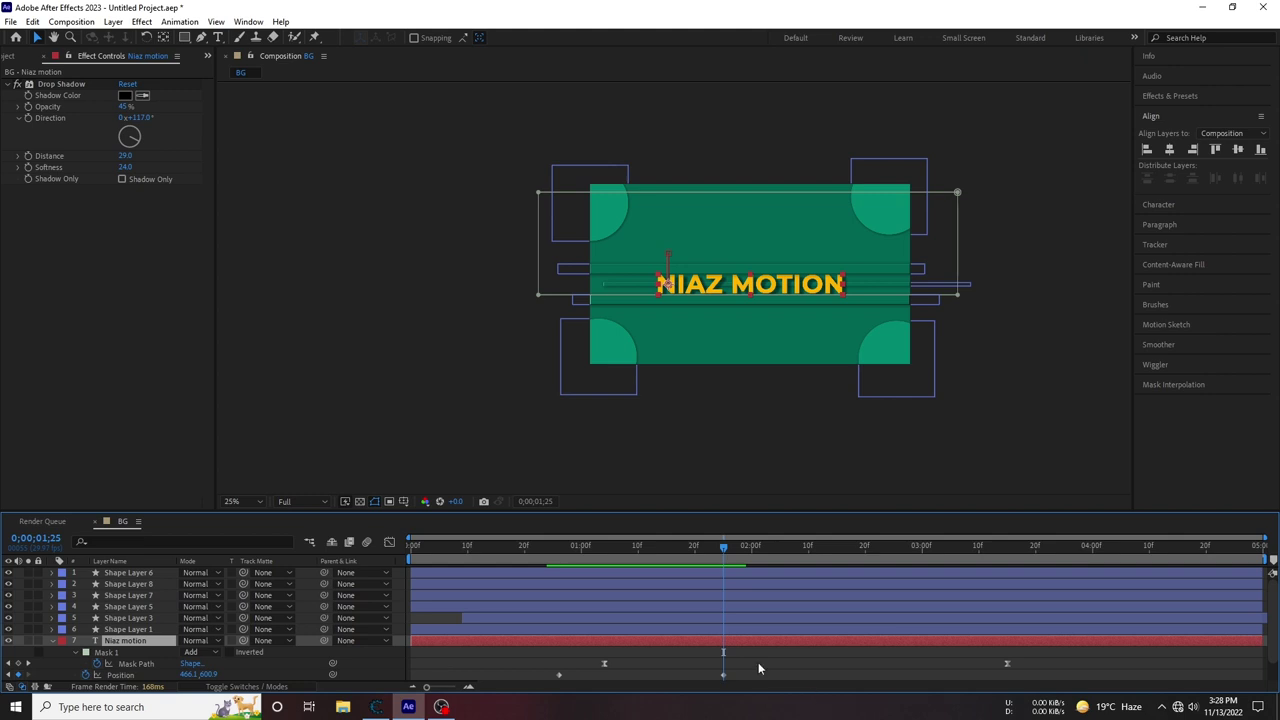
drag(734, 645, 547, 666)
drag(750, 638, 444, 656)
drag(614, 548, 697, 558)
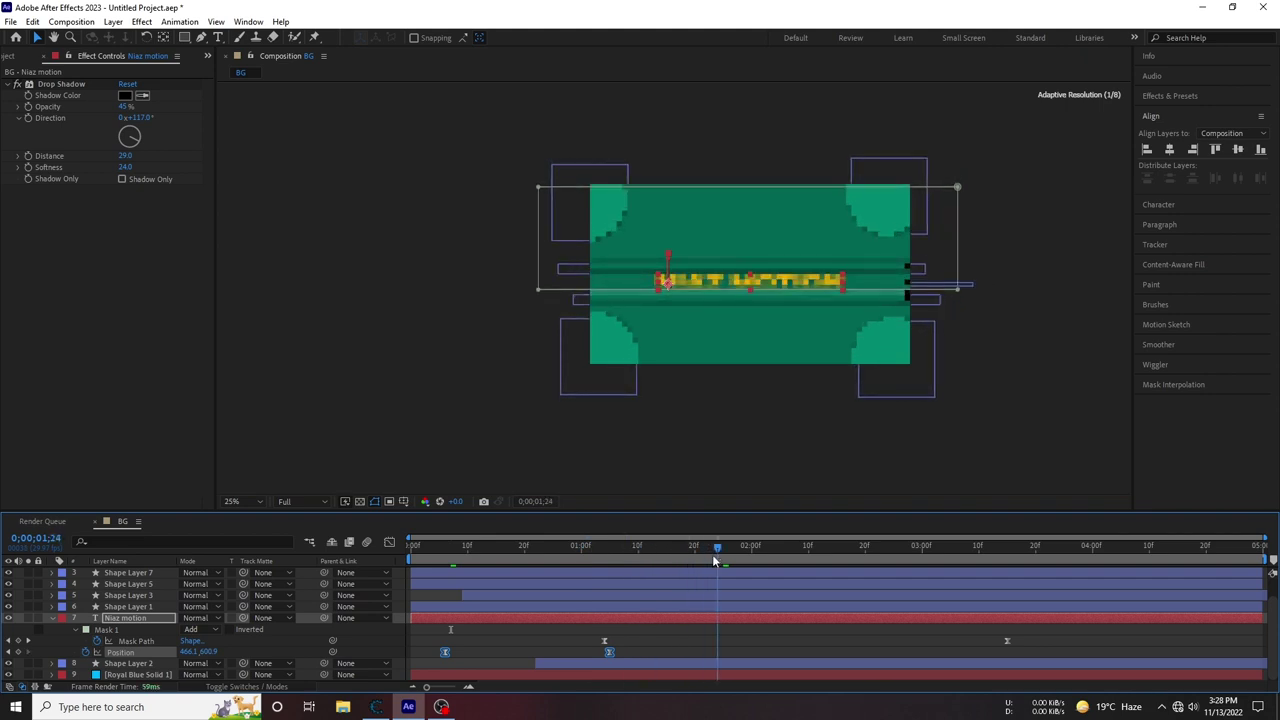
drag(609, 652, 762, 652)
click(581, 548)
Check the slide-in around 0;00;01;07–0;00;01;16 and shift both Position keyframes slightly earlier
click(552, 549)
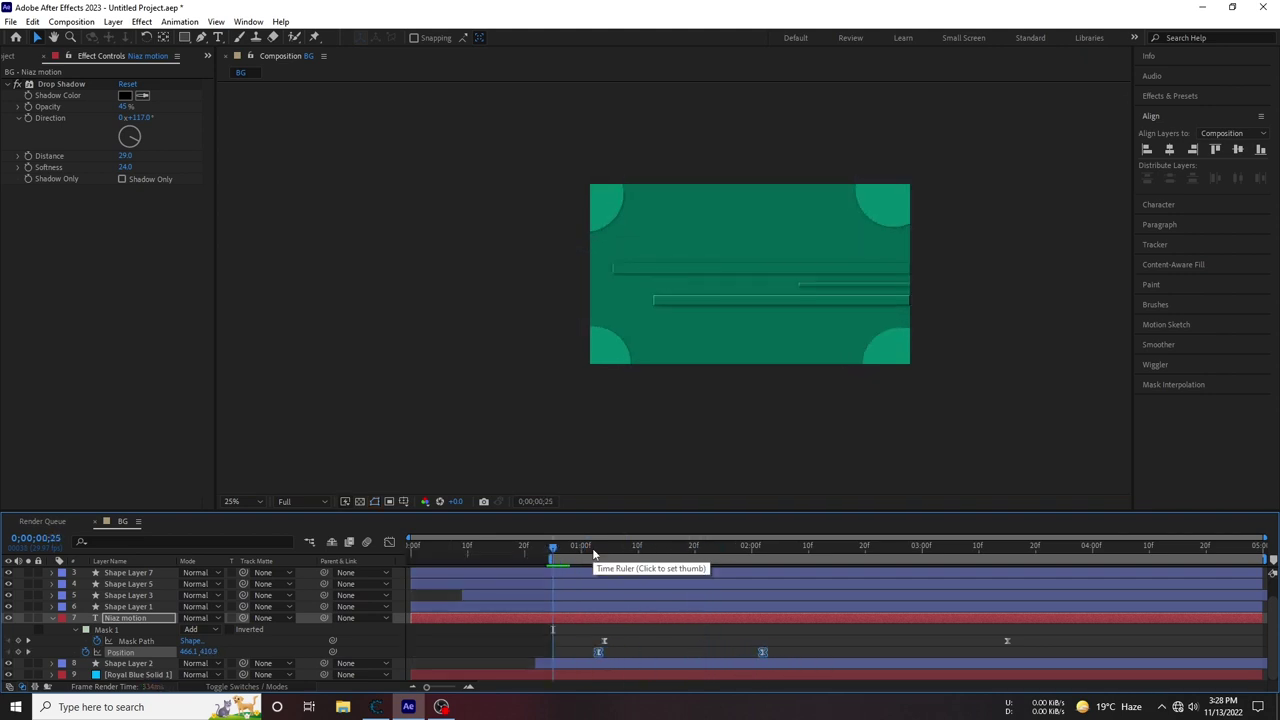
click(620, 549)
mouse_move(633, 557)
mouse_down()
mouse_move(613, 557)
mouse_move(598, 662)
mouse_up()
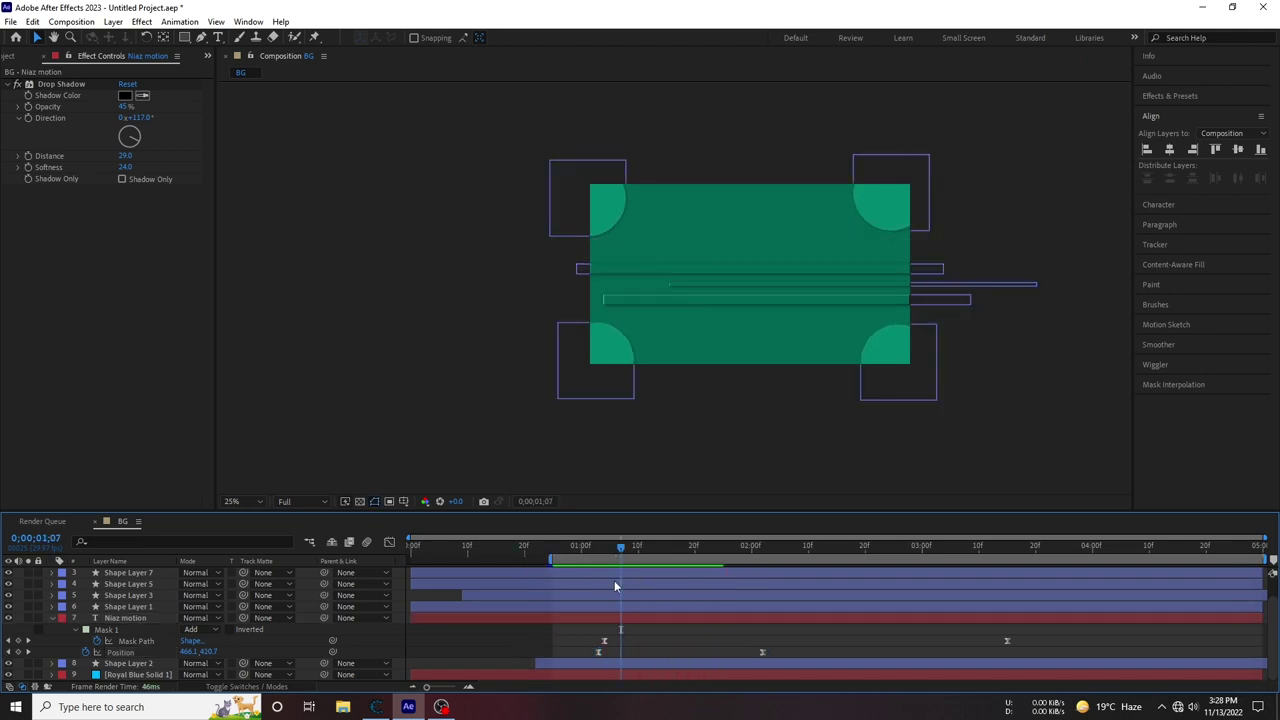
click(598, 652)
drag(604, 549, 666, 563)
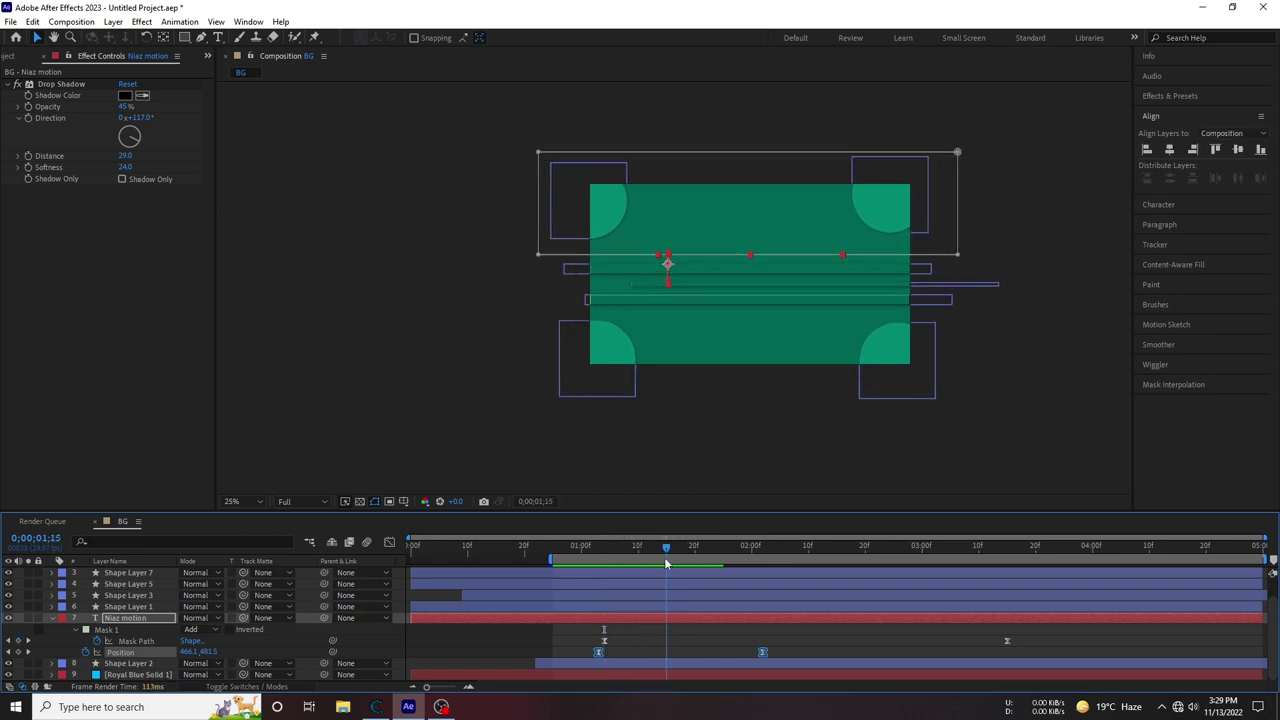
drag(763, 652, 730, 662)
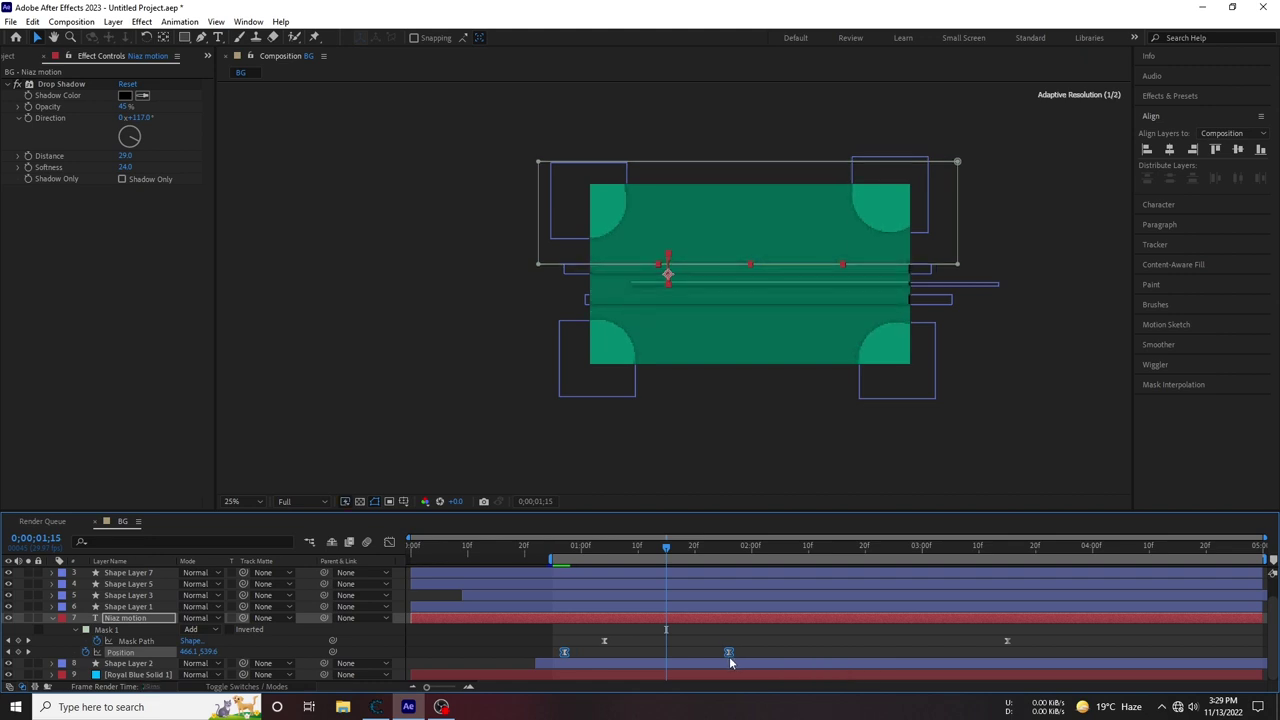
Preview the animation from 0;00;00;24 and select both Position keyframes for easing
click(718, 441)
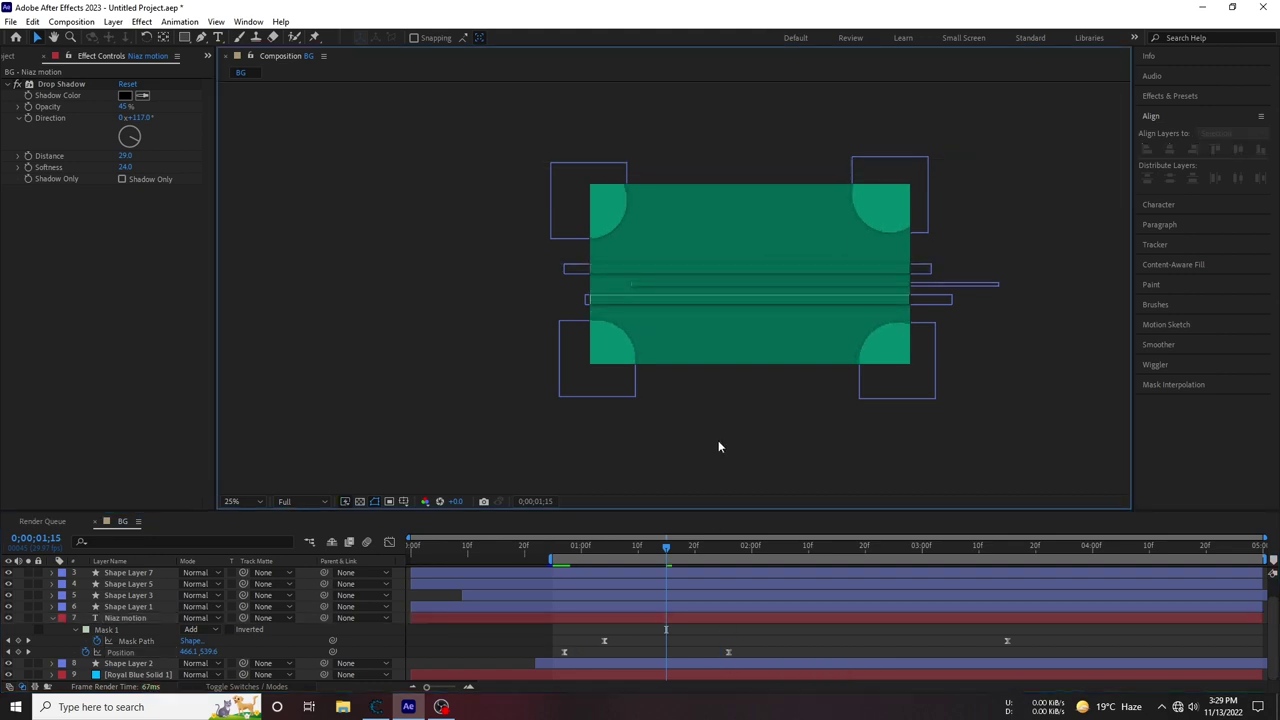
click(548, 549)
key(space)
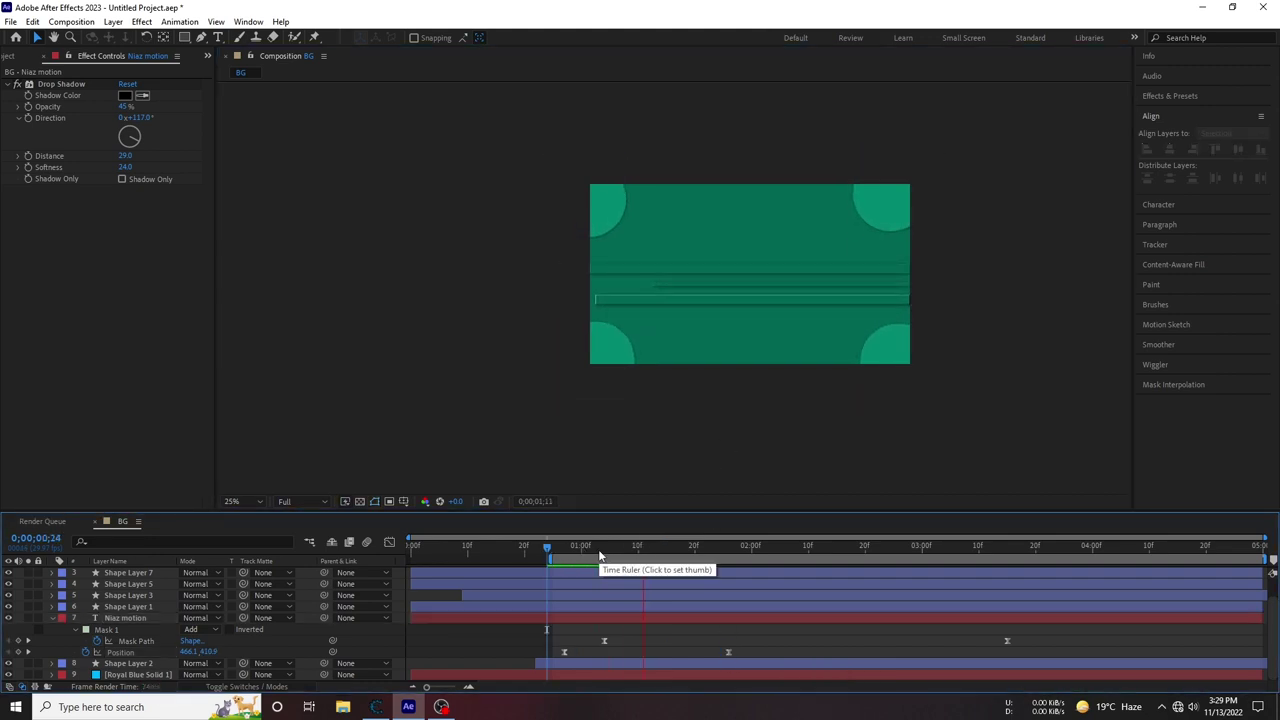
key(space)
key(space)
key(space)
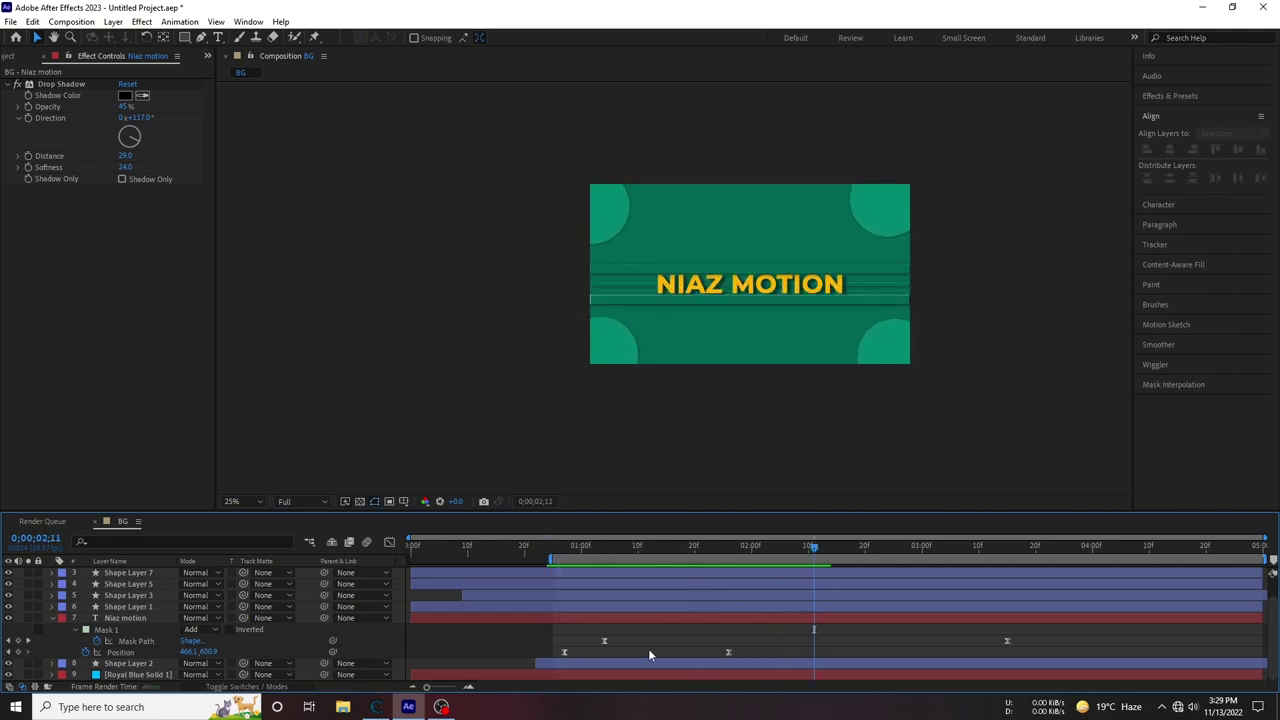
drag(760, 646, 543, 655)
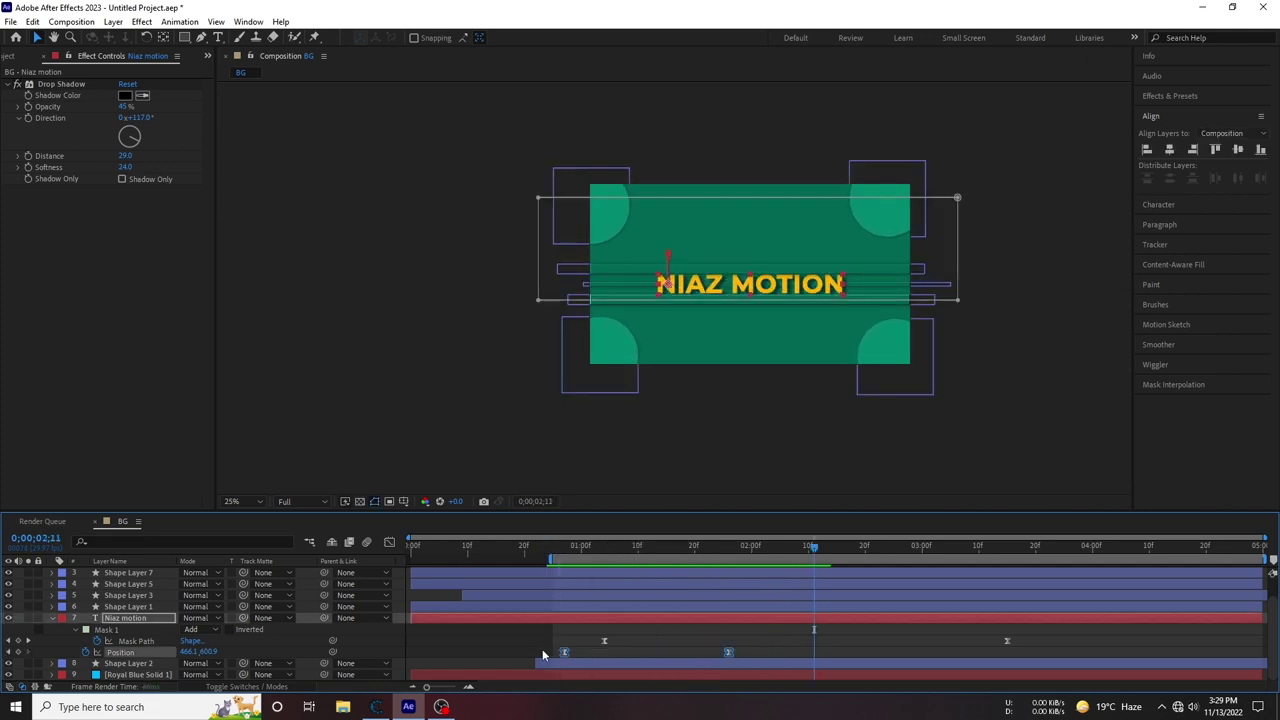
click(390, 544)
Steepen the Position speed curve into a sharp ease and preview from 0;00;00;21
mouse_move(694, 651)
mouse_down()
mouse_move(555, 661)
mouse_move(571, 658)
mouse_up()
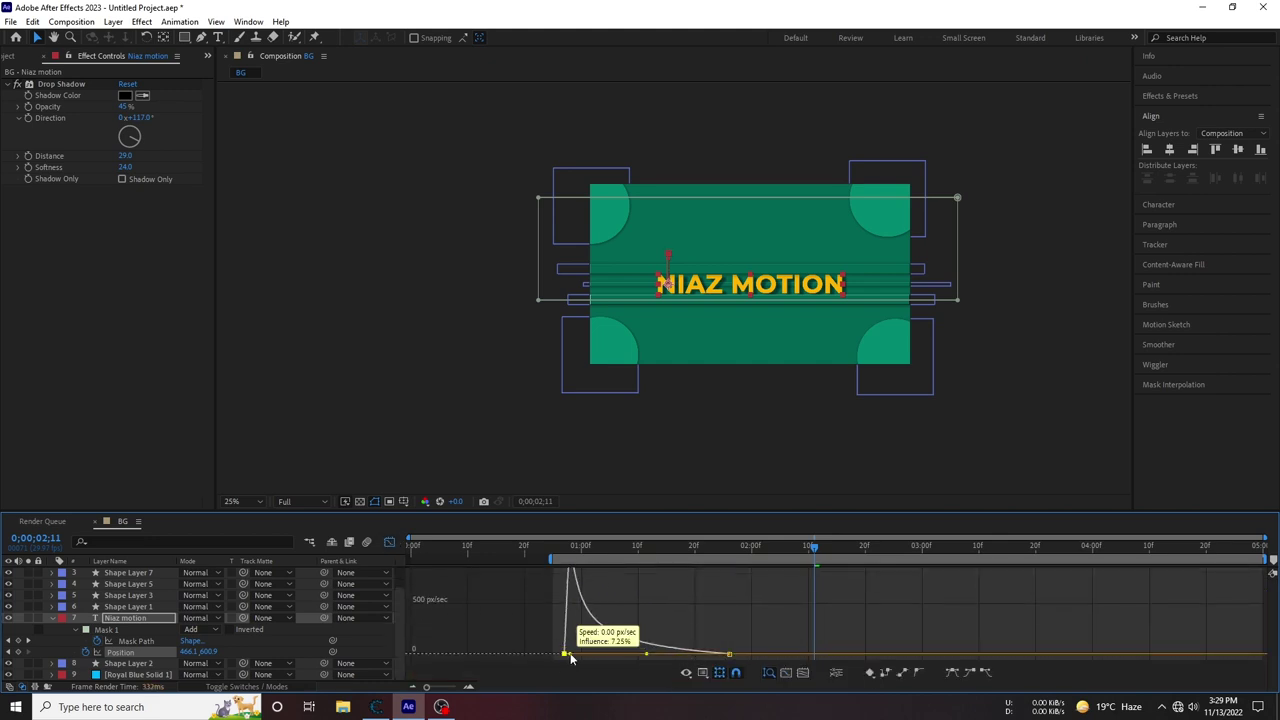
click(390, 542)
click(530, 550)
key(space)
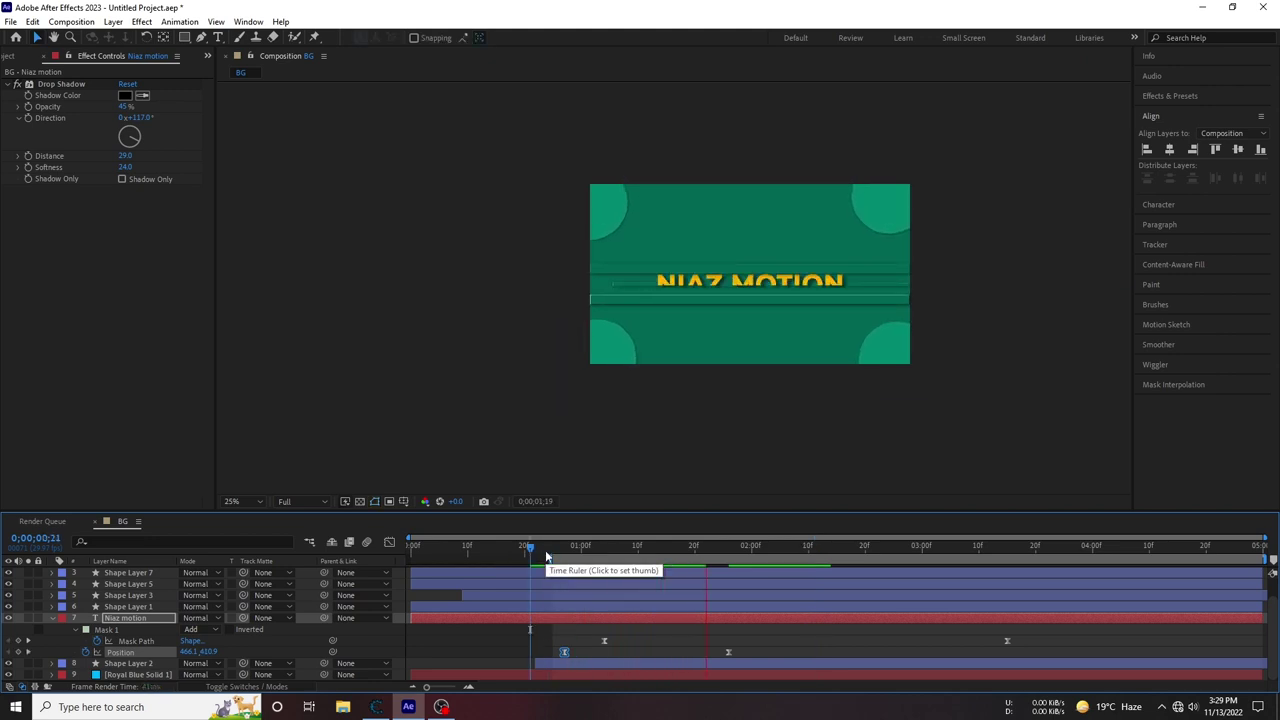
key(space)
Drag the Niaz motion layer bar slightly earlier and preview from the composition start
drag(528, 560, 547, 552)
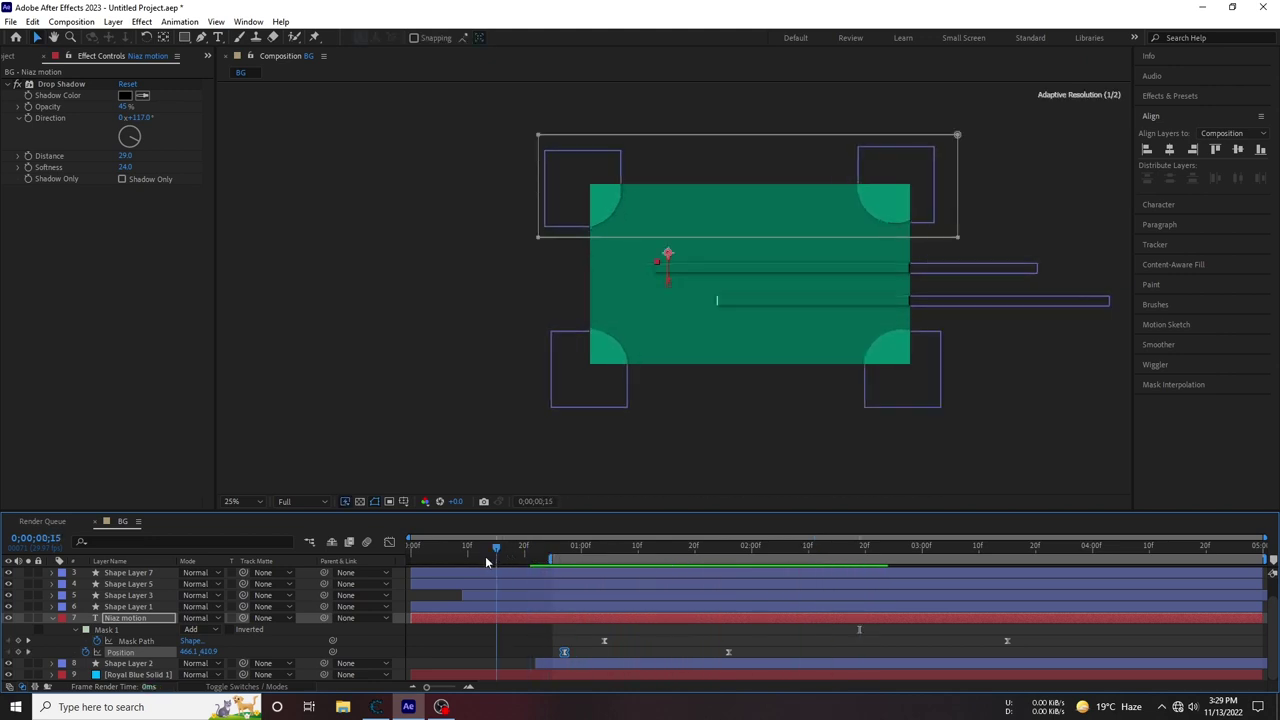
drag(600, 621, 568, 617)
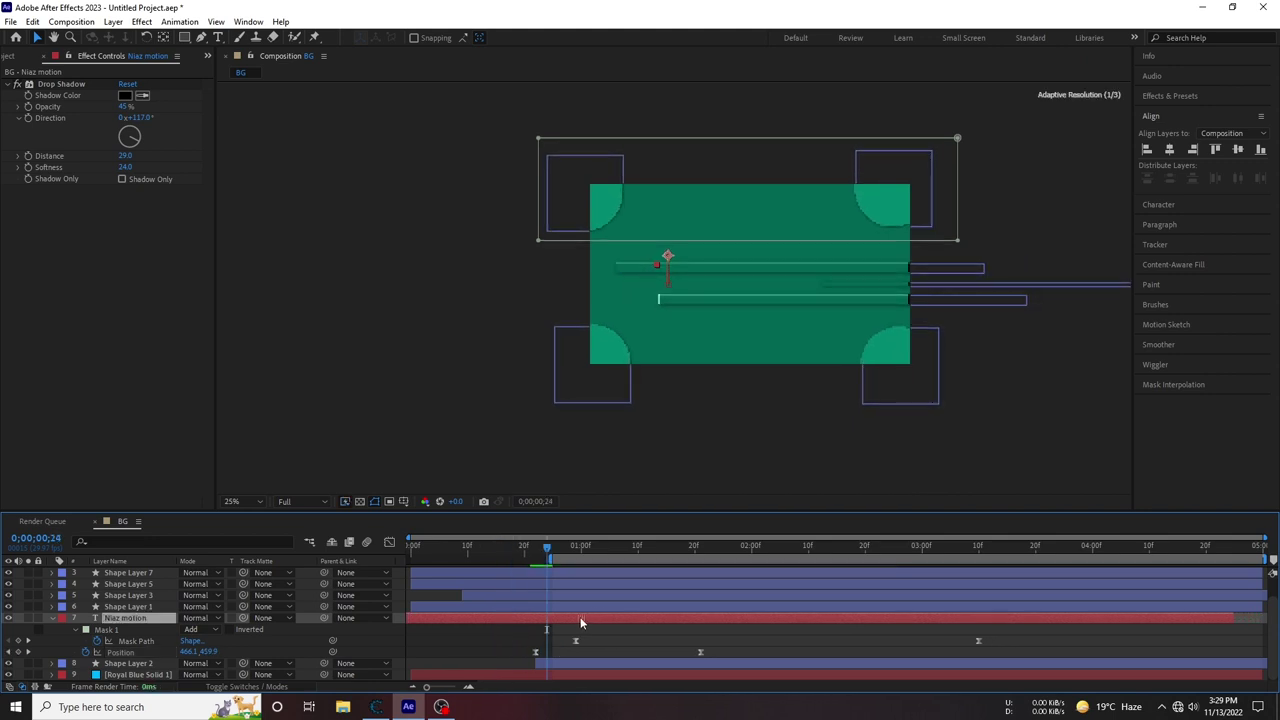
key(Home)
key(space)
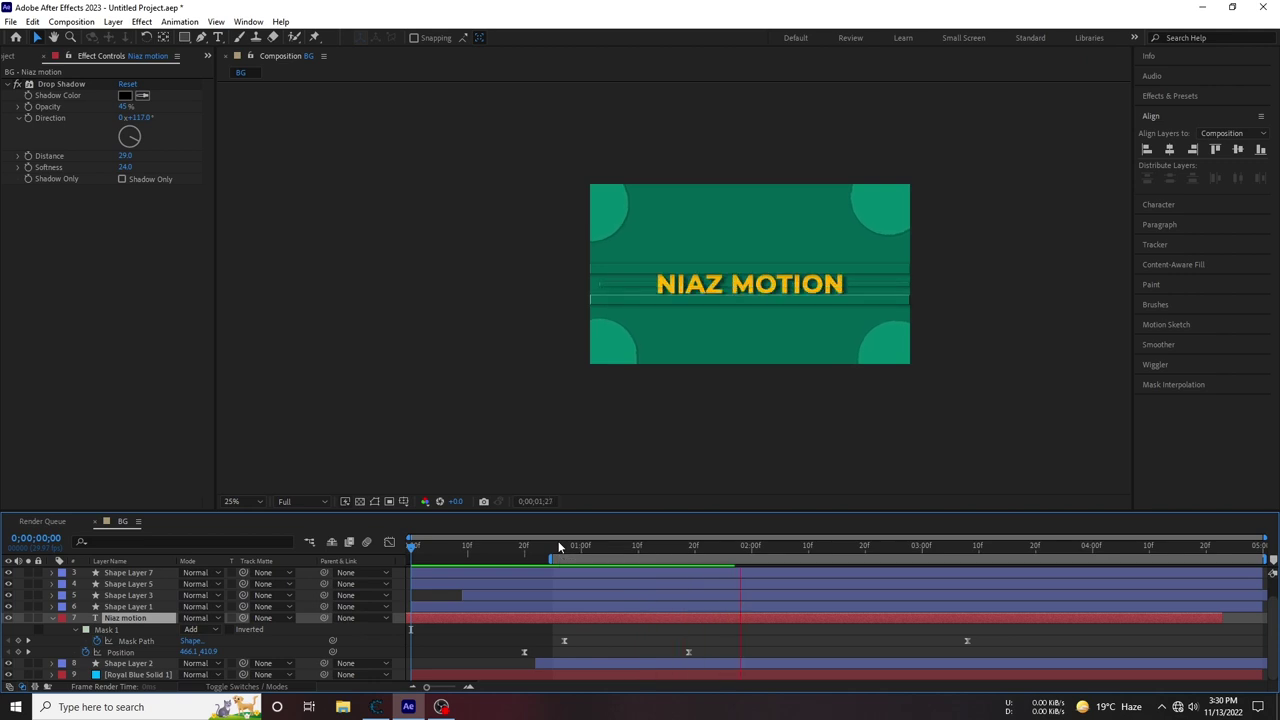
key(space)
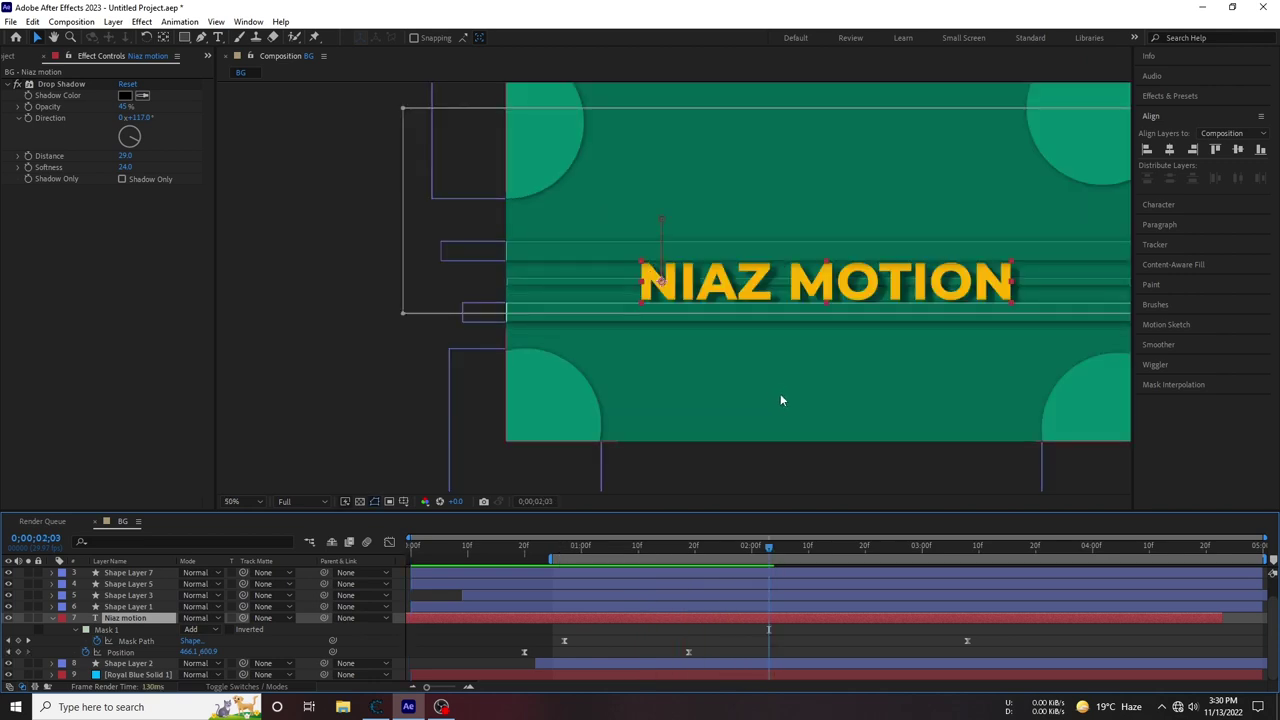
Close the effects search and bring up the Character panel with the Niaz motion layer selected
click(759, 465)
click(1170, 95)
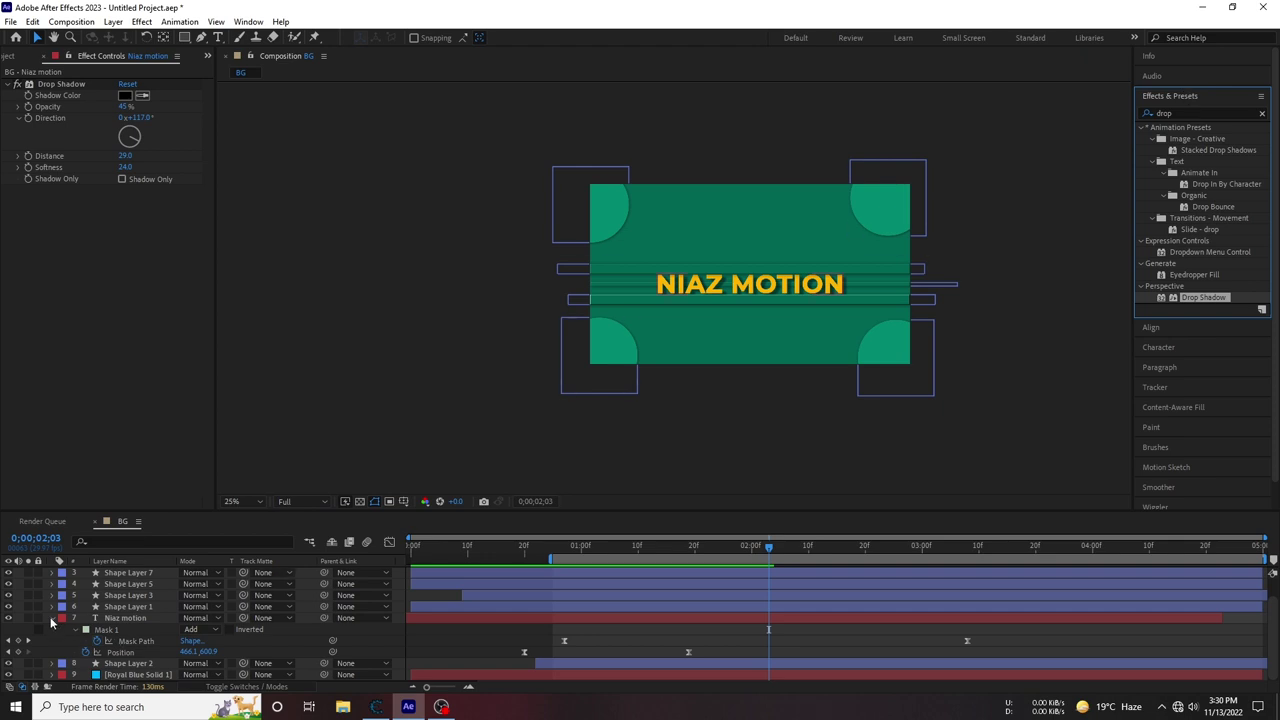
click(52, 620)
click(128, 652)
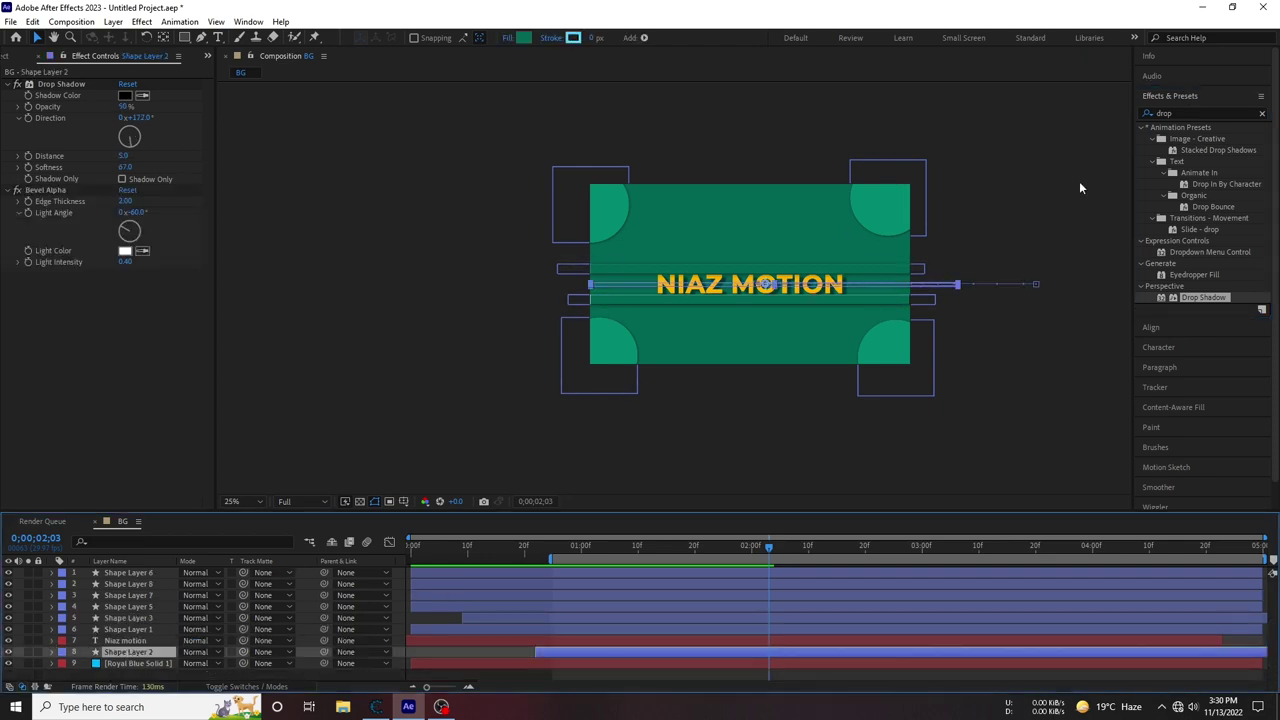
click(1205, 96)
click(1165, 136)
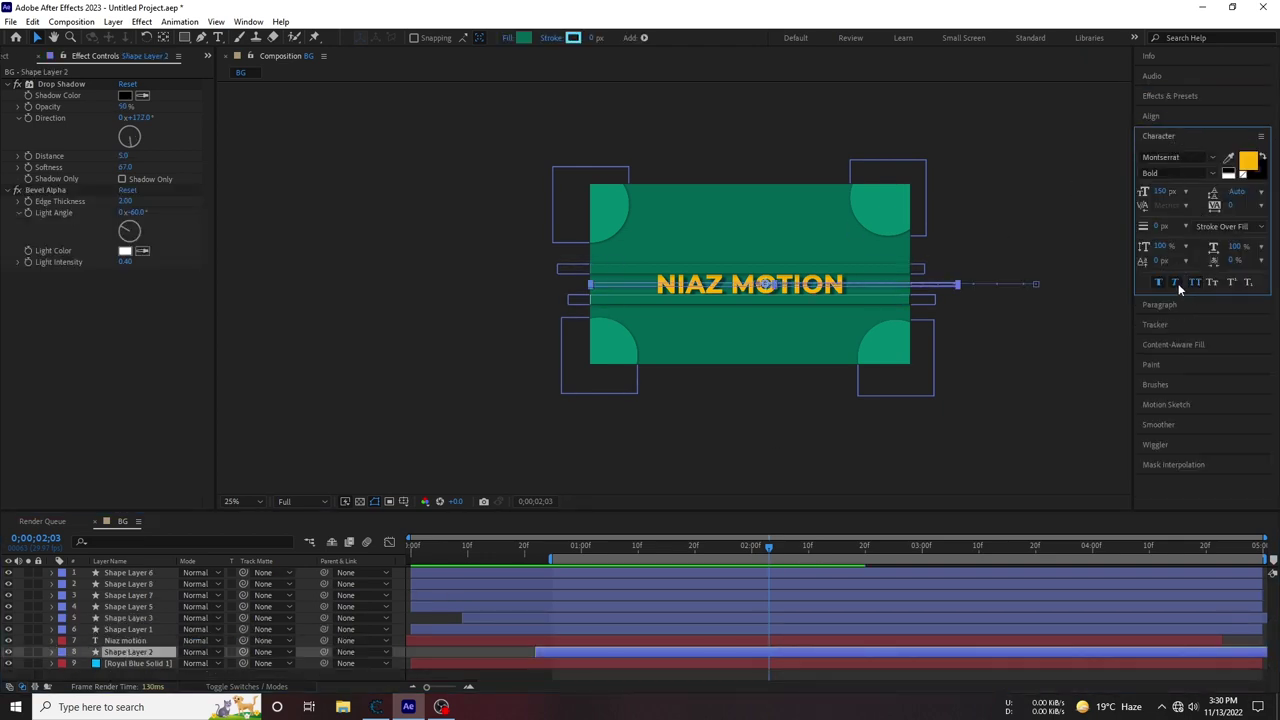
click(137, 642)
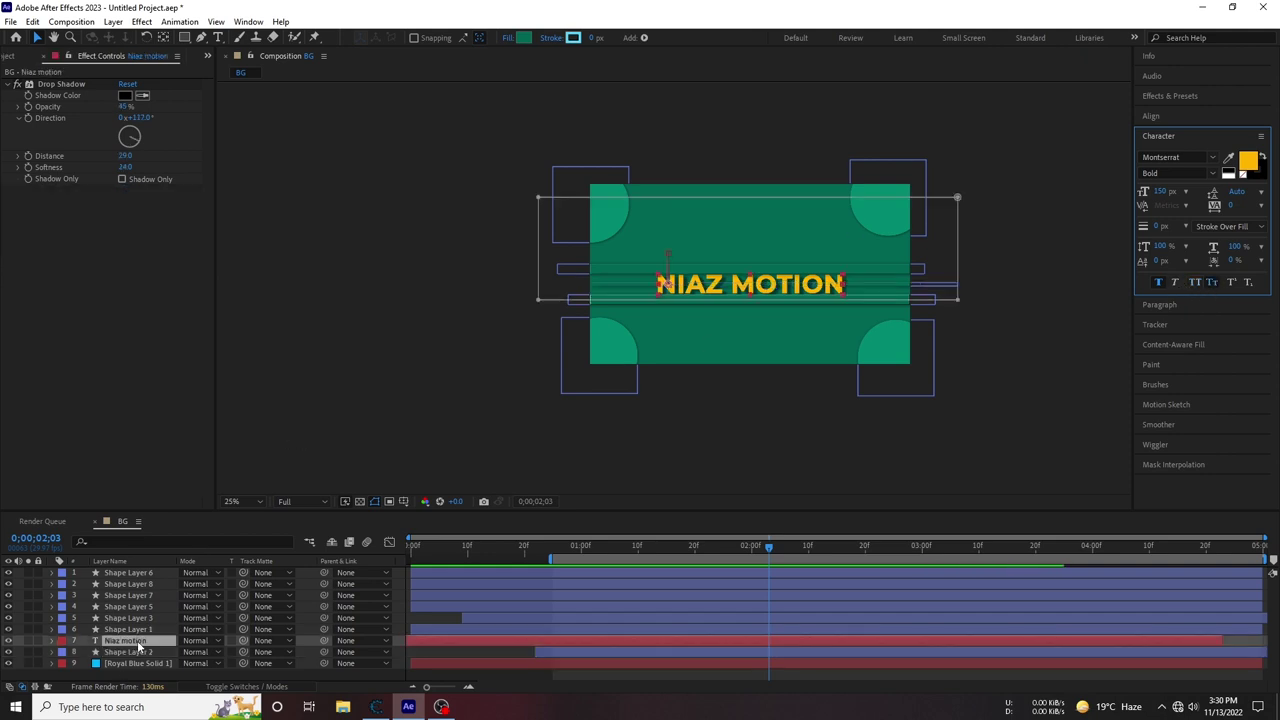
Turn All Caps and Small Caps off so the title reads Niaz motion
click(1194, 285)
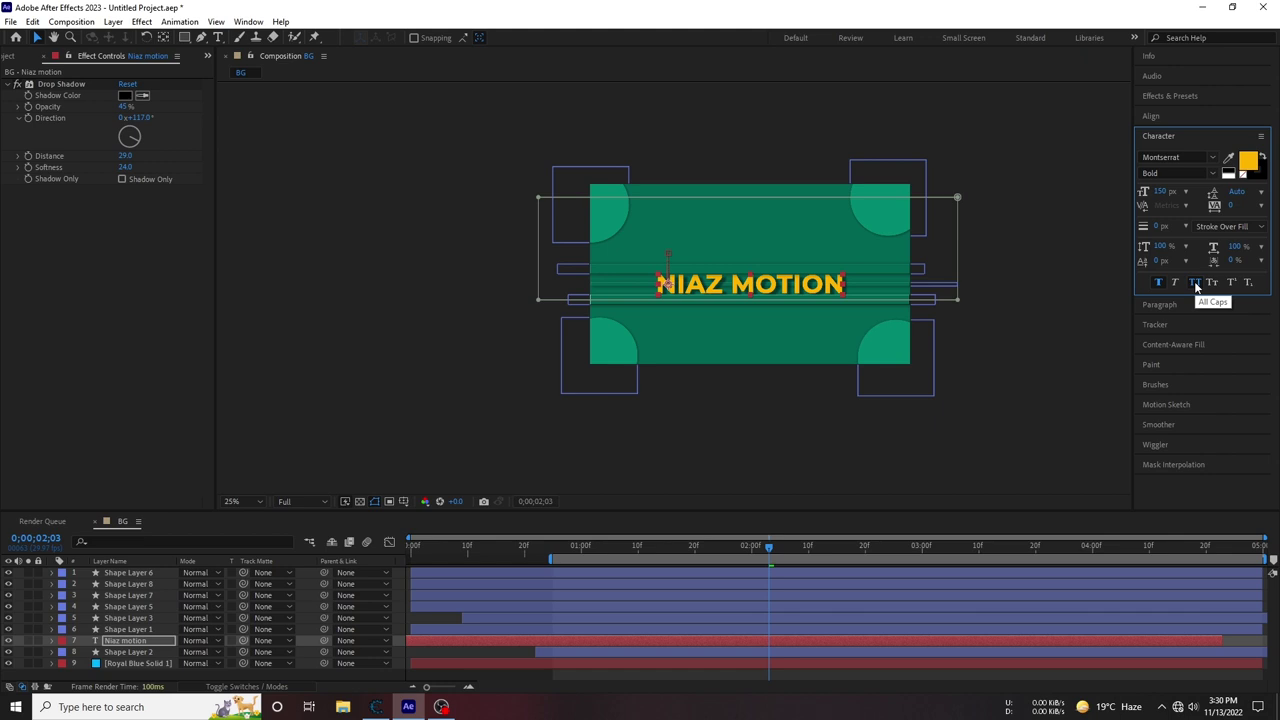
click(1195, 283)
click(1213, 281)
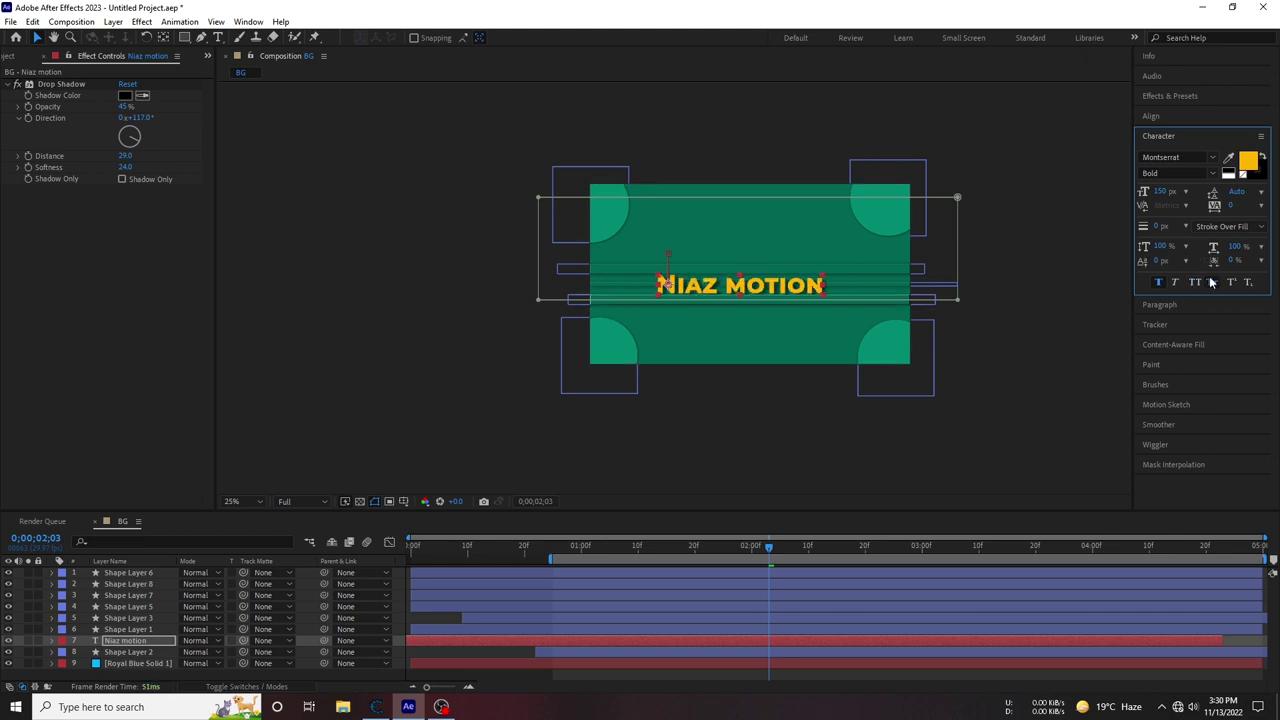
click(1196, 284)
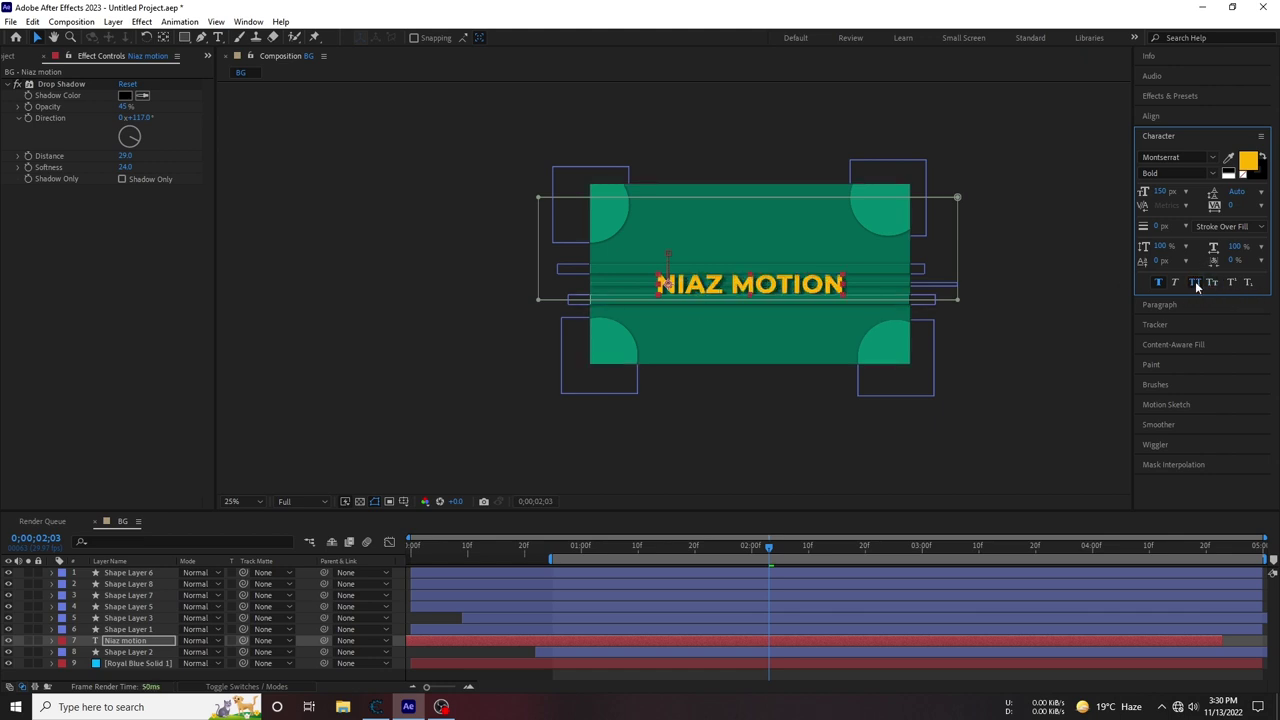
click(1215, 283)
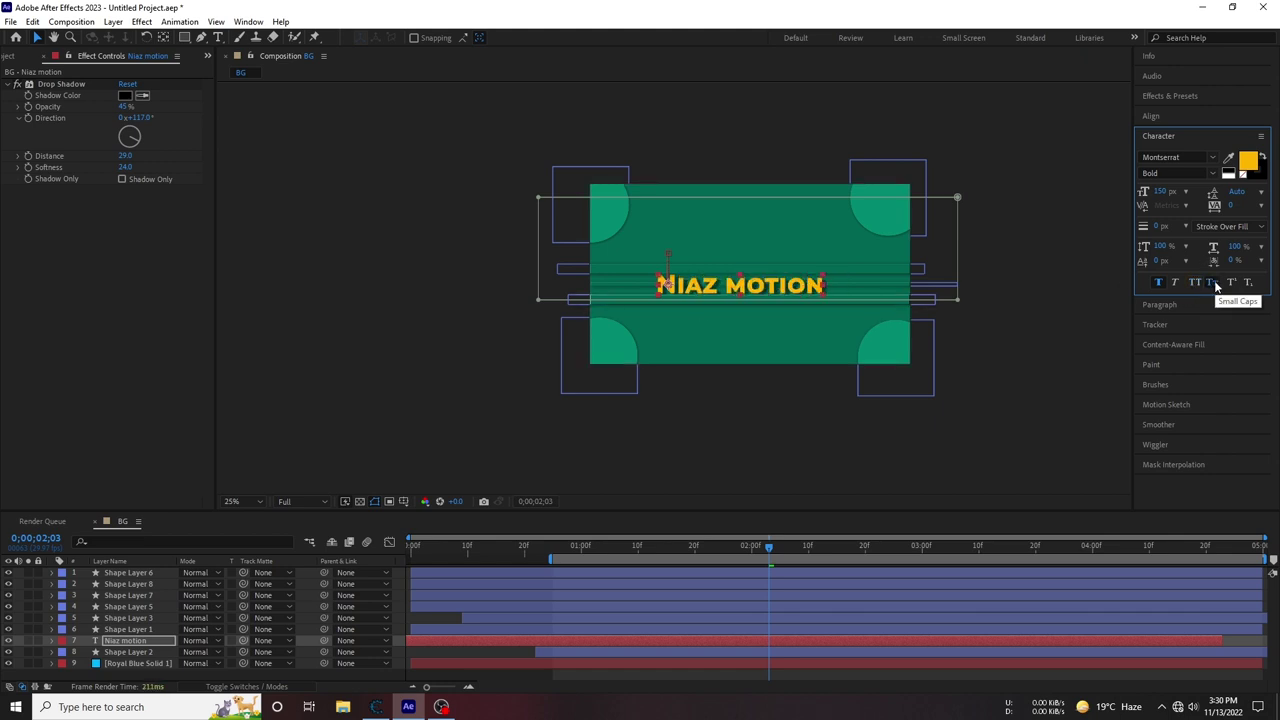
click(1160, 284)
click(1196, 284)
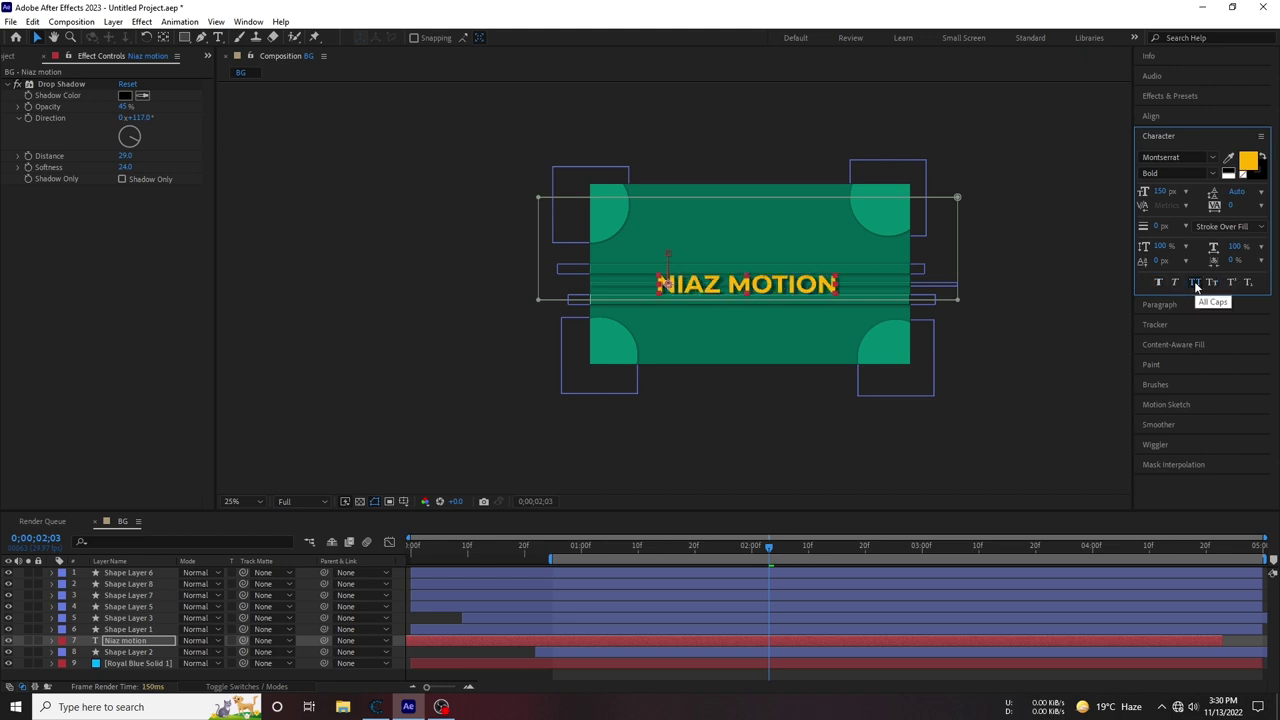
click(1215, 282)
click(1206, 280)
click(1213, 283)
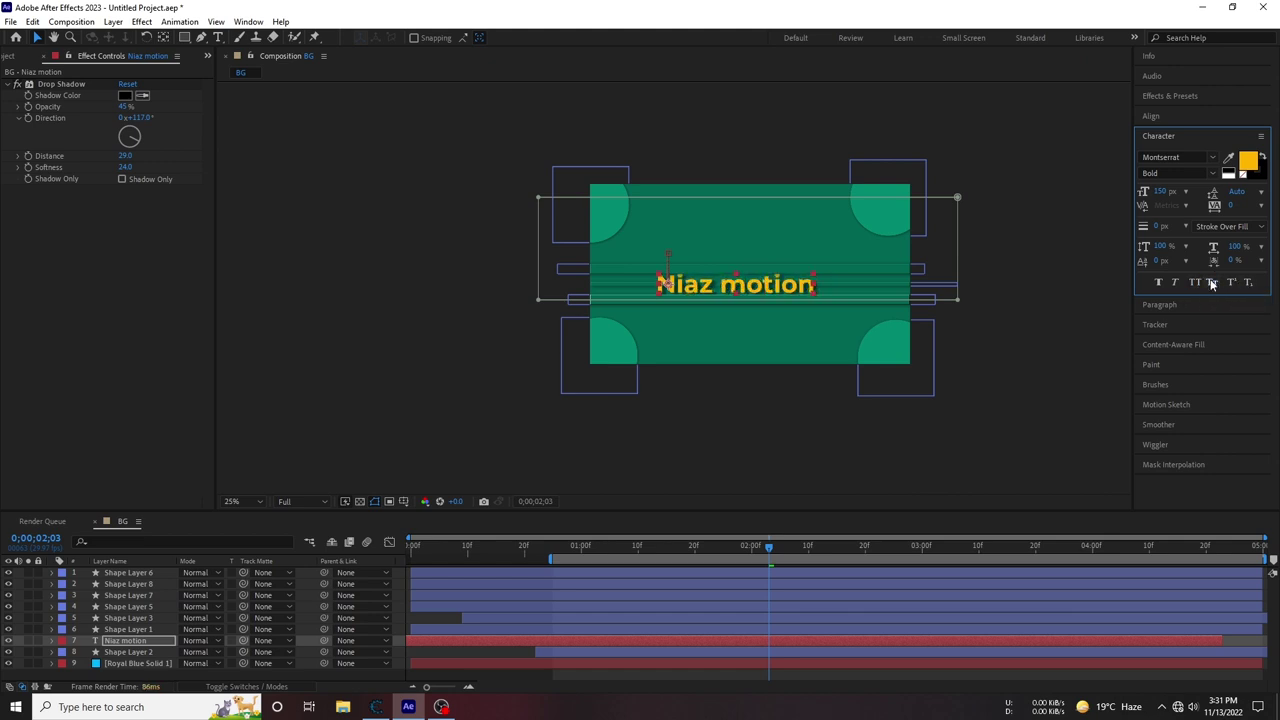
Replace the lowercase m with a capital M so the title reads Niaz Motion
double_click(697, 297)
click(746, 287)
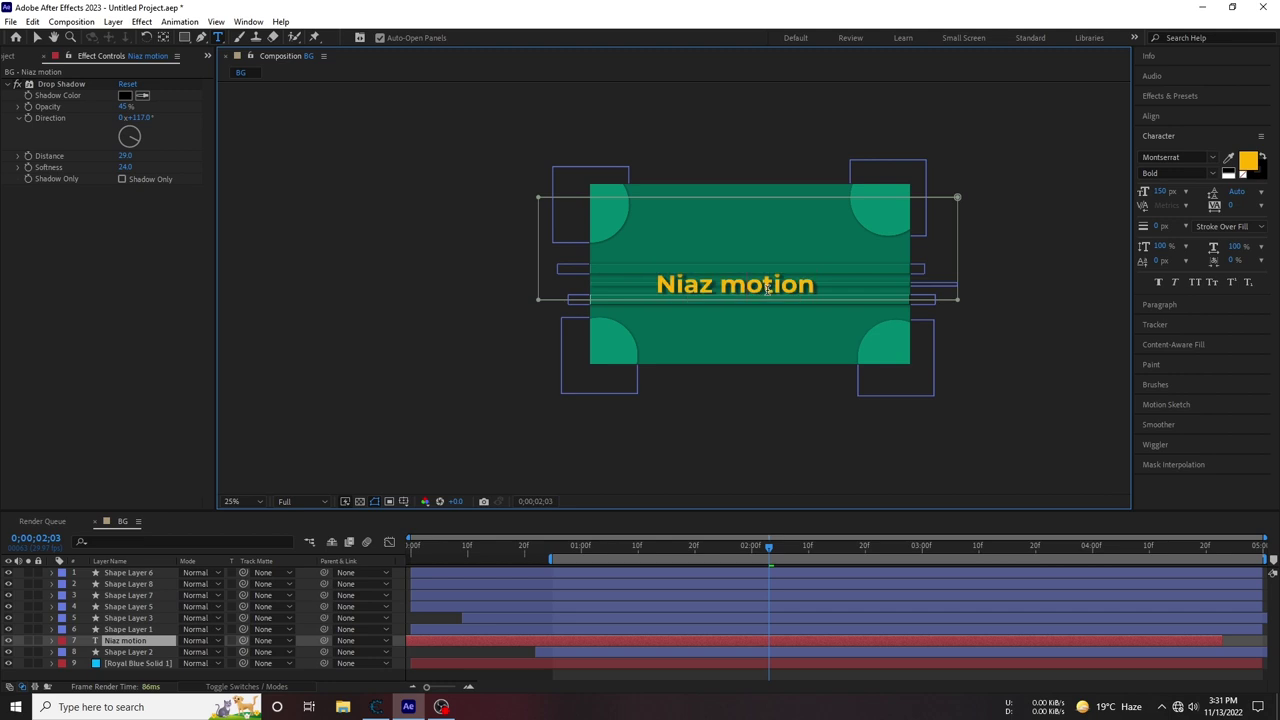
key(BackSpace)
text(M)
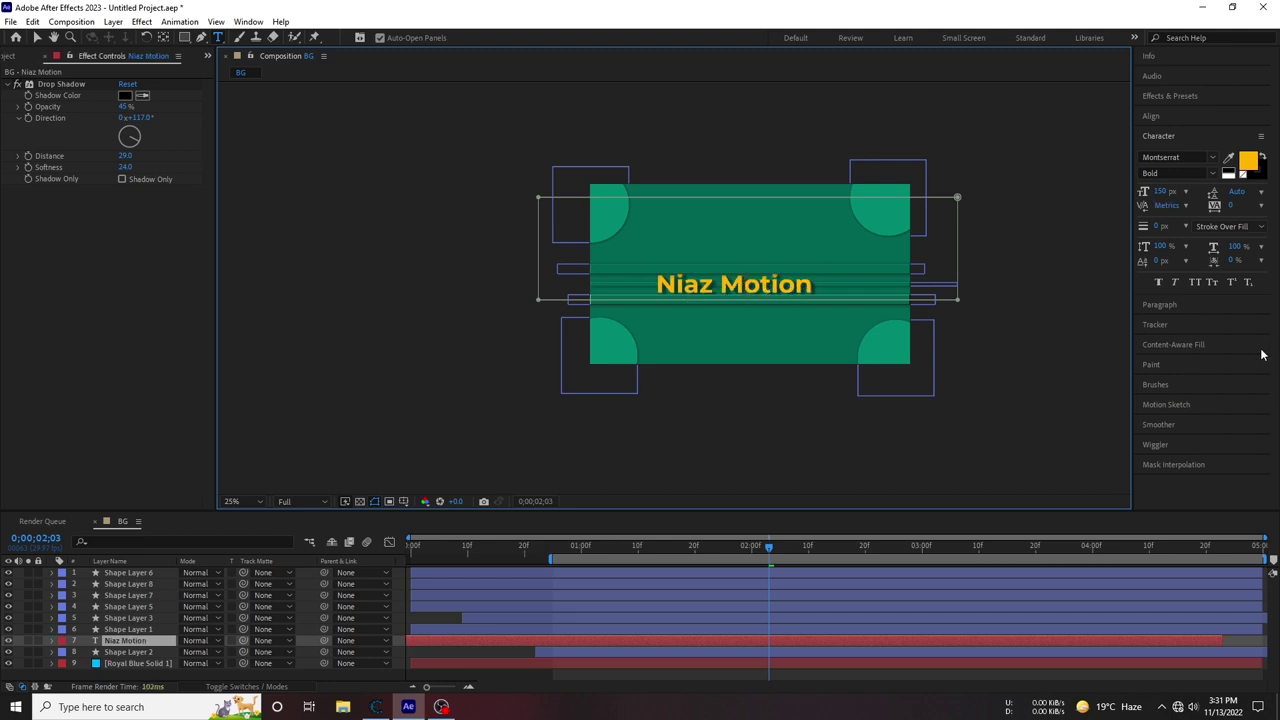
click(1148, 289)
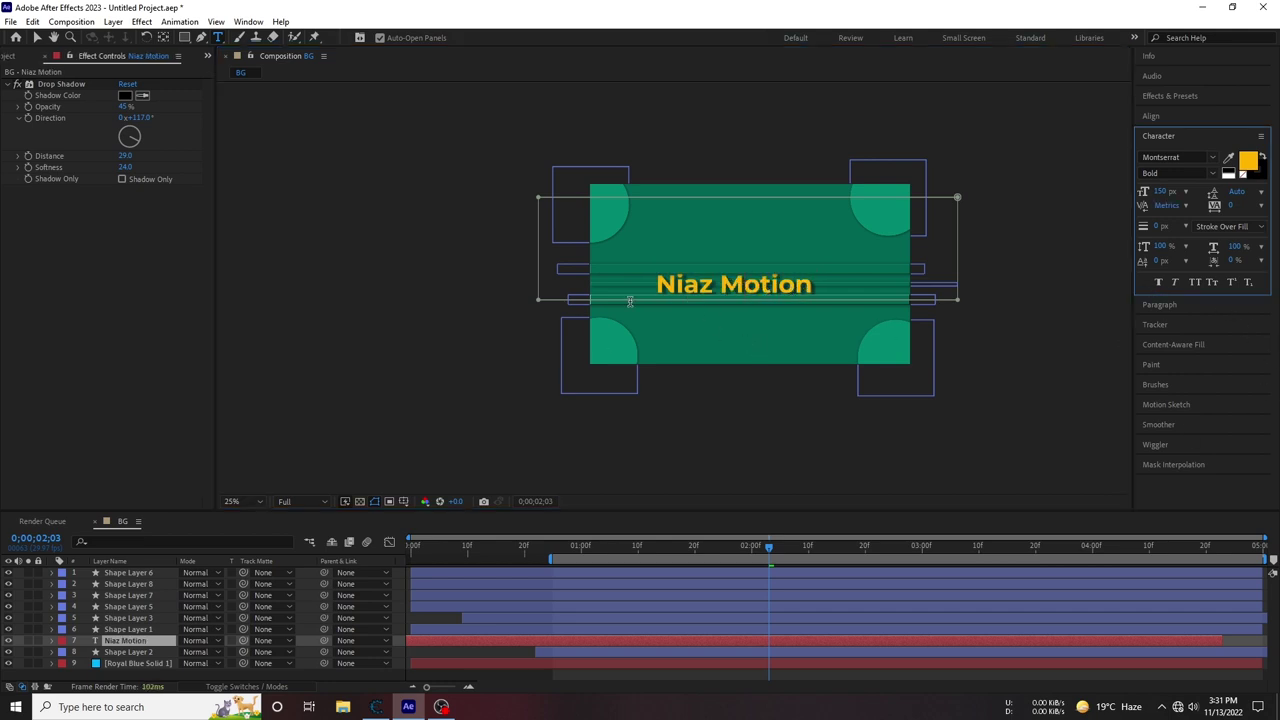
click(519, 641)
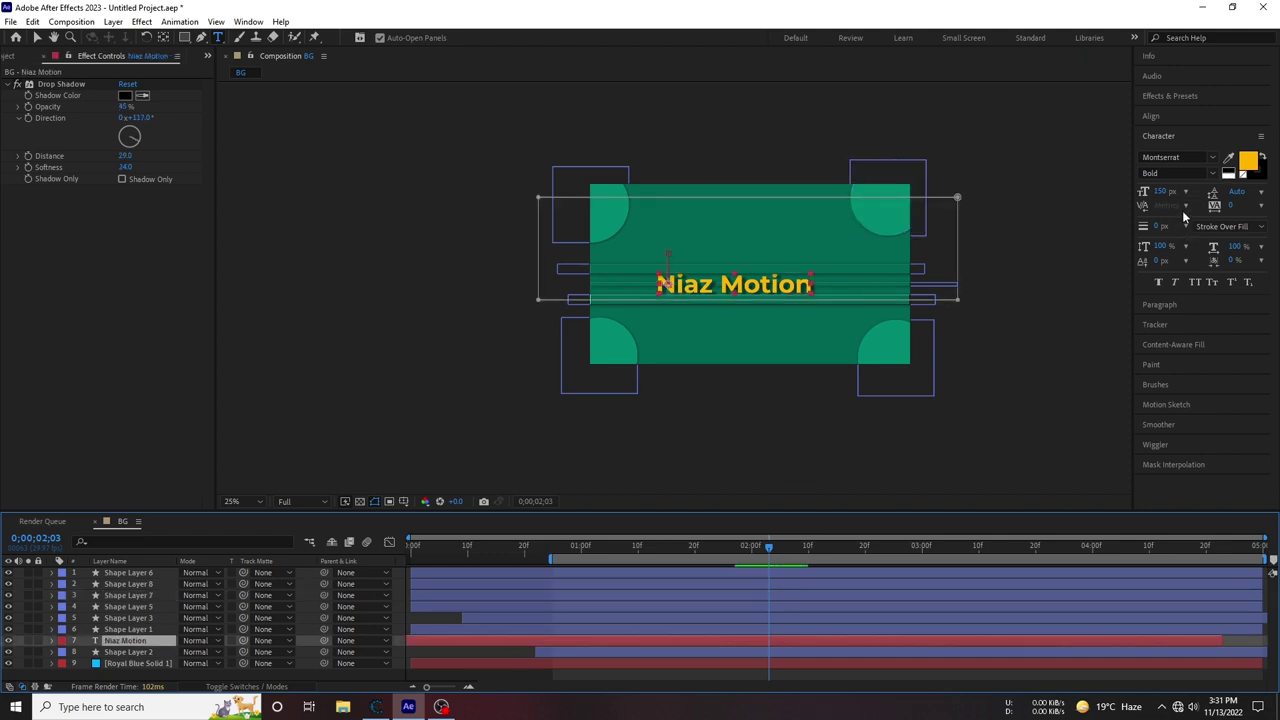
Try italic and revert to regular, undoing an accidental empty text layer
click(1175, 285)
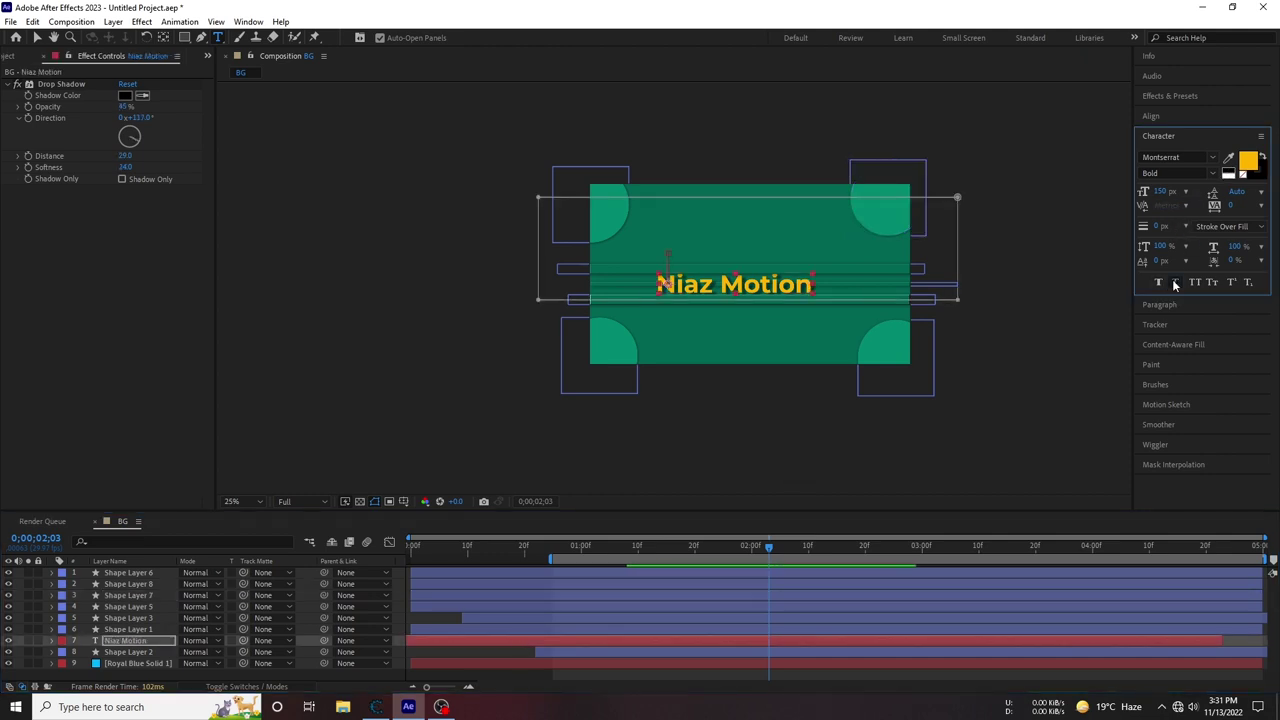
click(1175, 287)
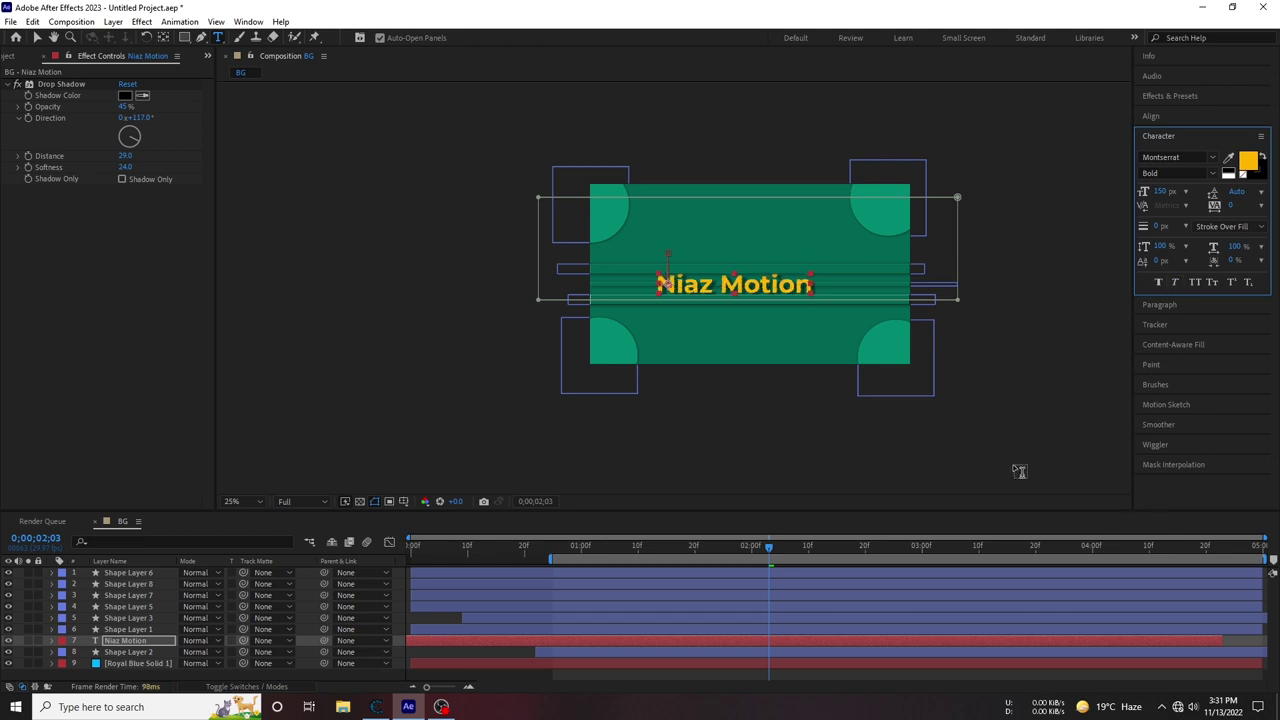
click(970, 430)
key(ctrl+z)
key(period)
key(comma)
click(765, 286)
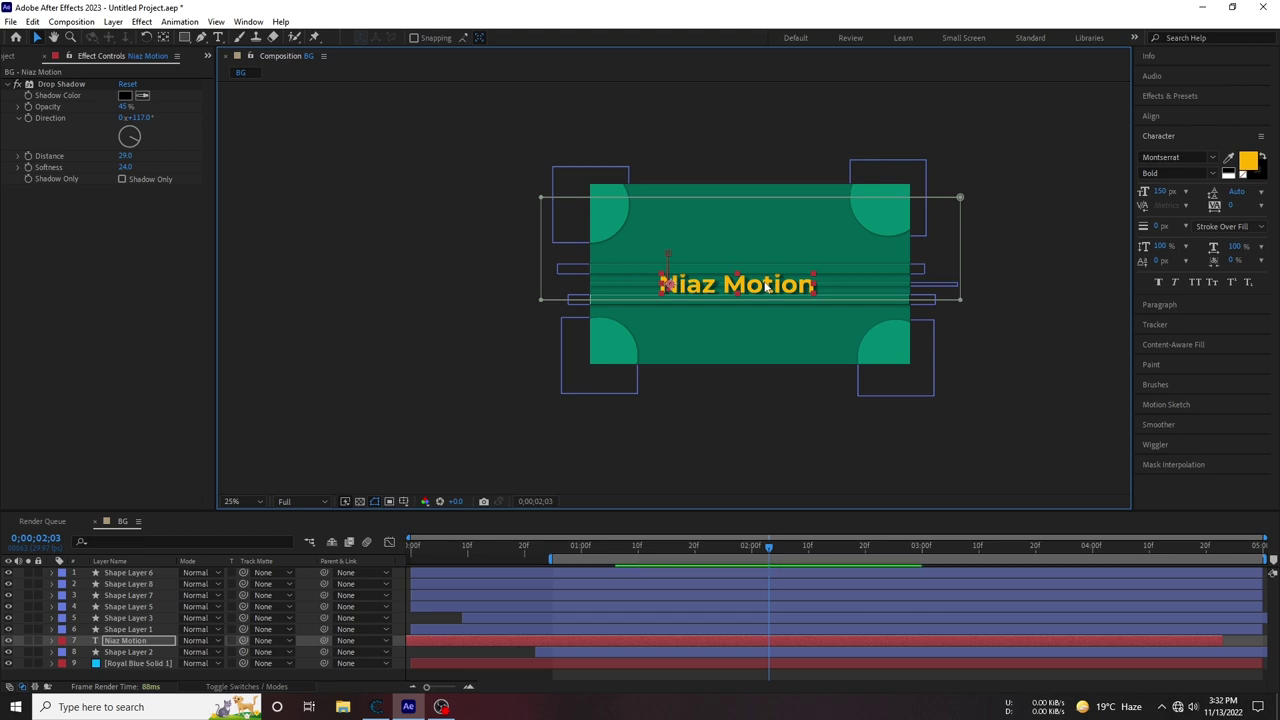
click(768, 368)
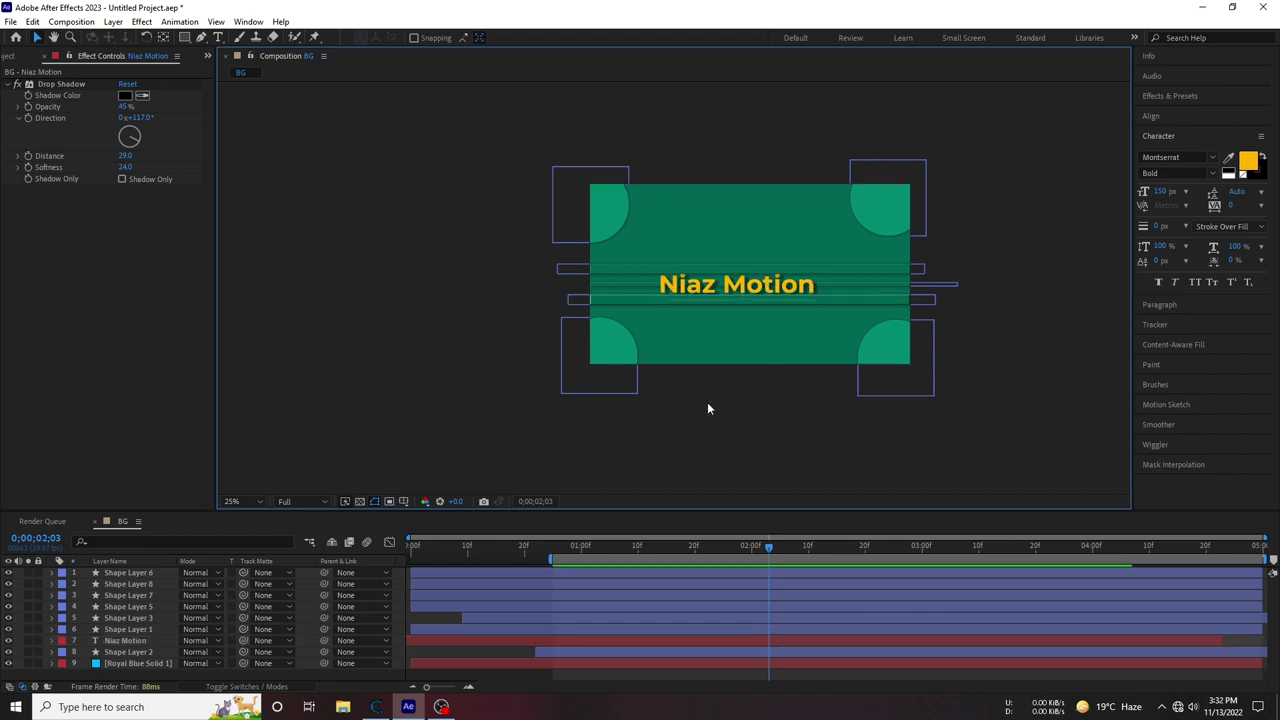
Preview and scrub the animation to check the title's motion
click(381, 549)
key(space)
drag(904, 565, 632, 573)
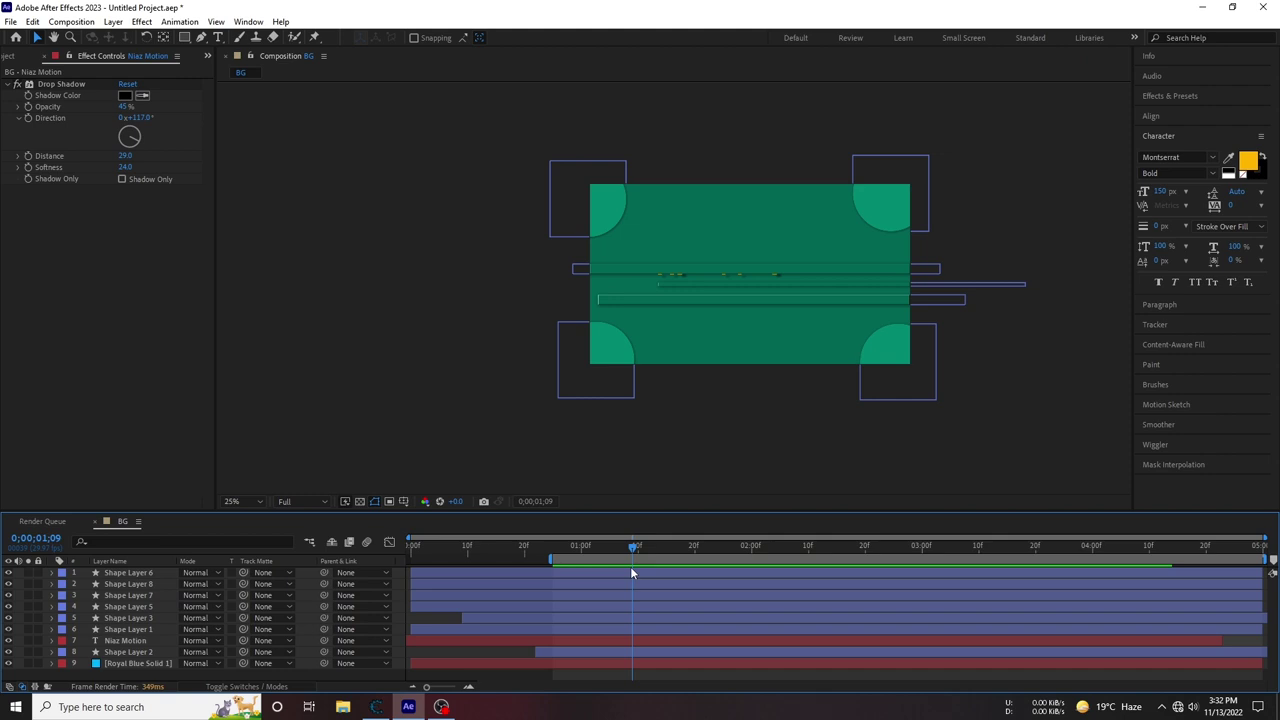
key(space)
Extend the work area to 0 and show the Niaz Motion layer's Position keyframes
drag(555, 560, 415, 558)
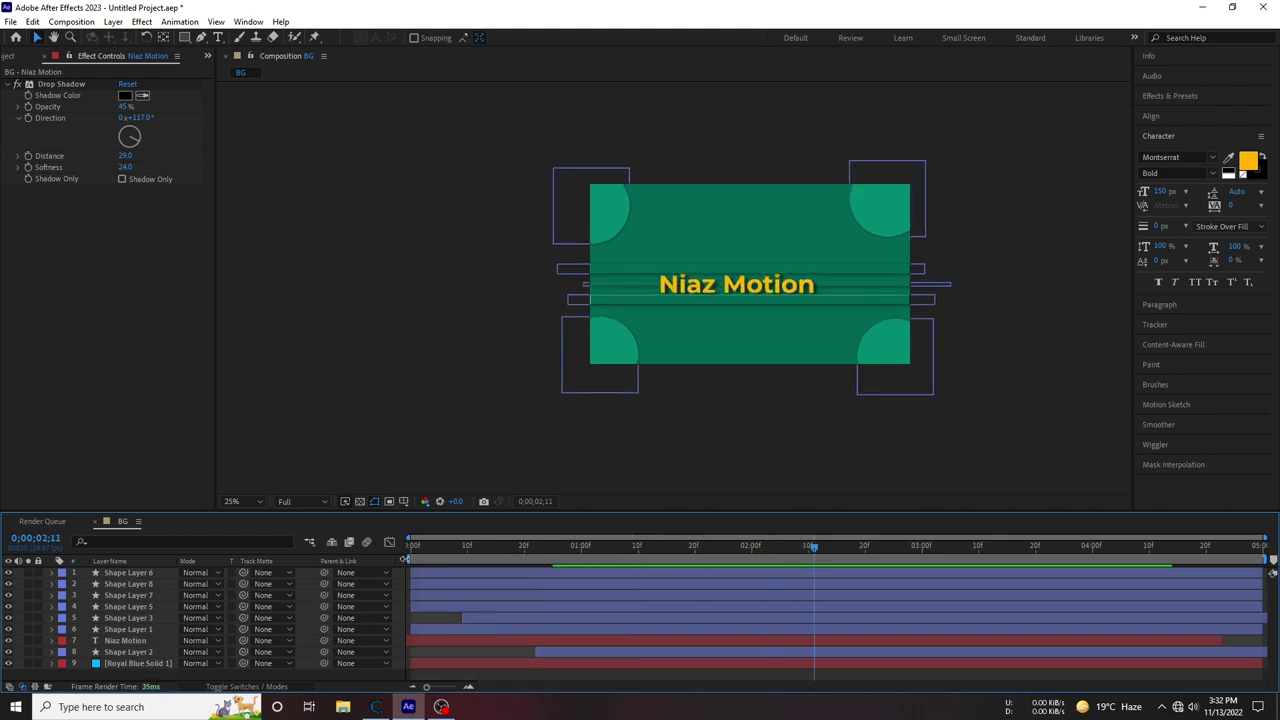
drag(757, 549, 570, 549)
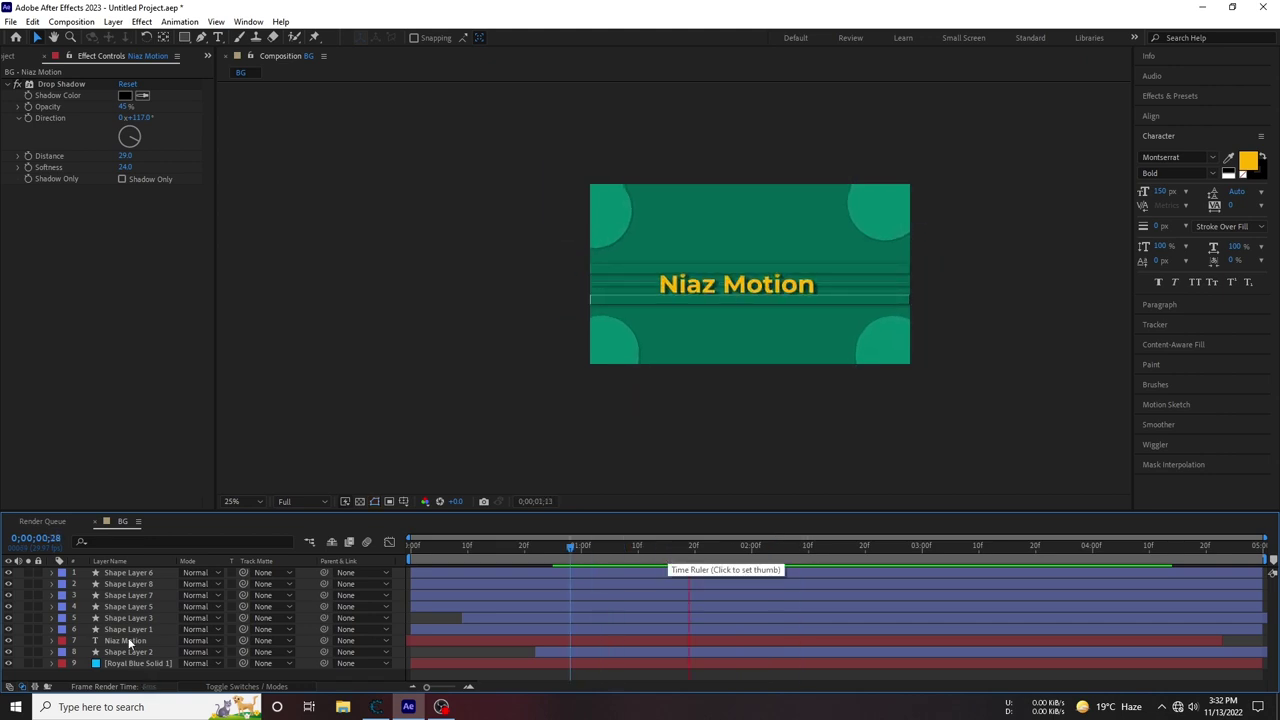
click(554, 640)
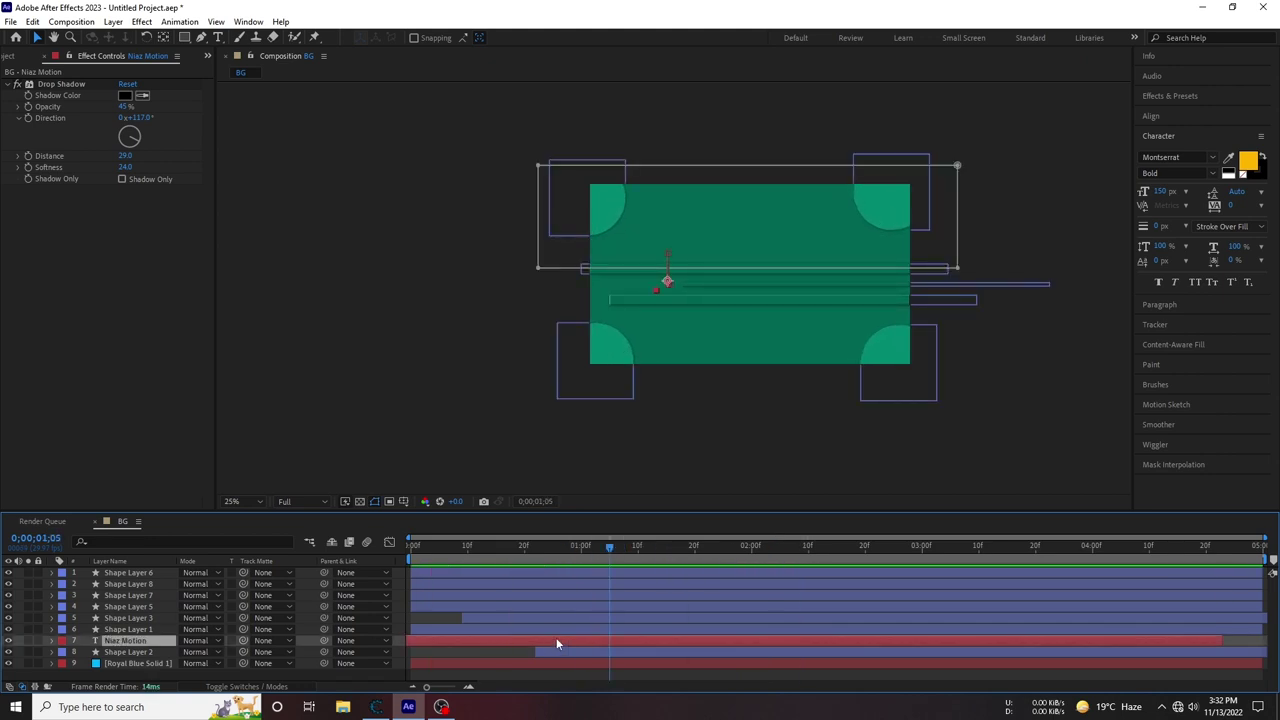
key(p)
drag(692, 652, 711, 610)
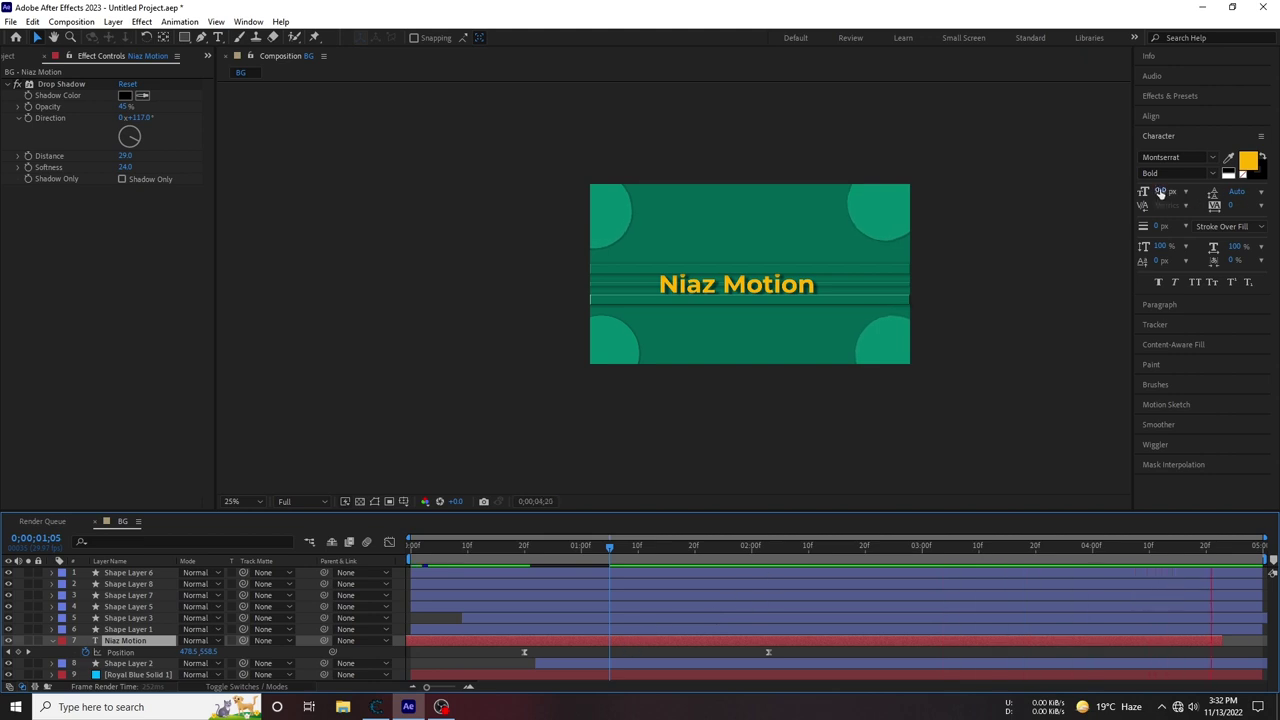
Change the Niaz Motion title's font size to 140 px where the title is fully shown
click(740, 545)
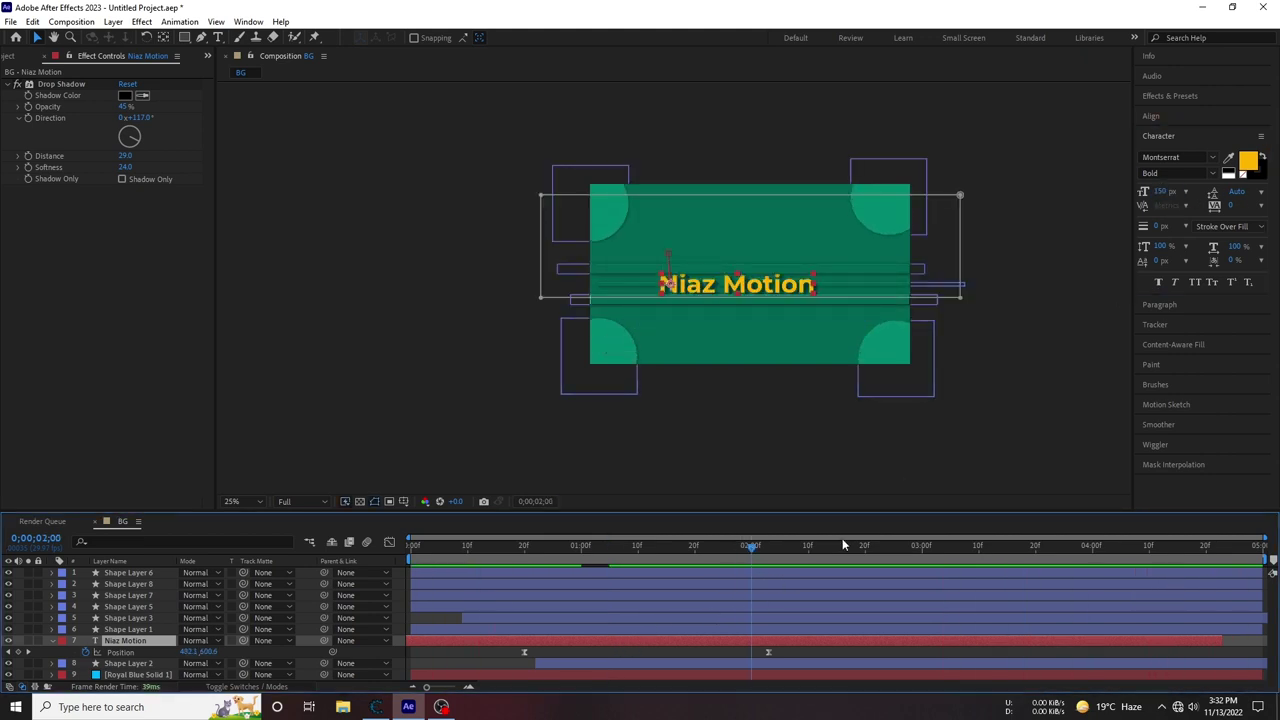
drag(800, 545, 978, 545)
click(1166, 192)
text(140)
key(Return)
Deselect the text, scrub to review the smaller title, and bring up the Render Queue
click(892, 486)
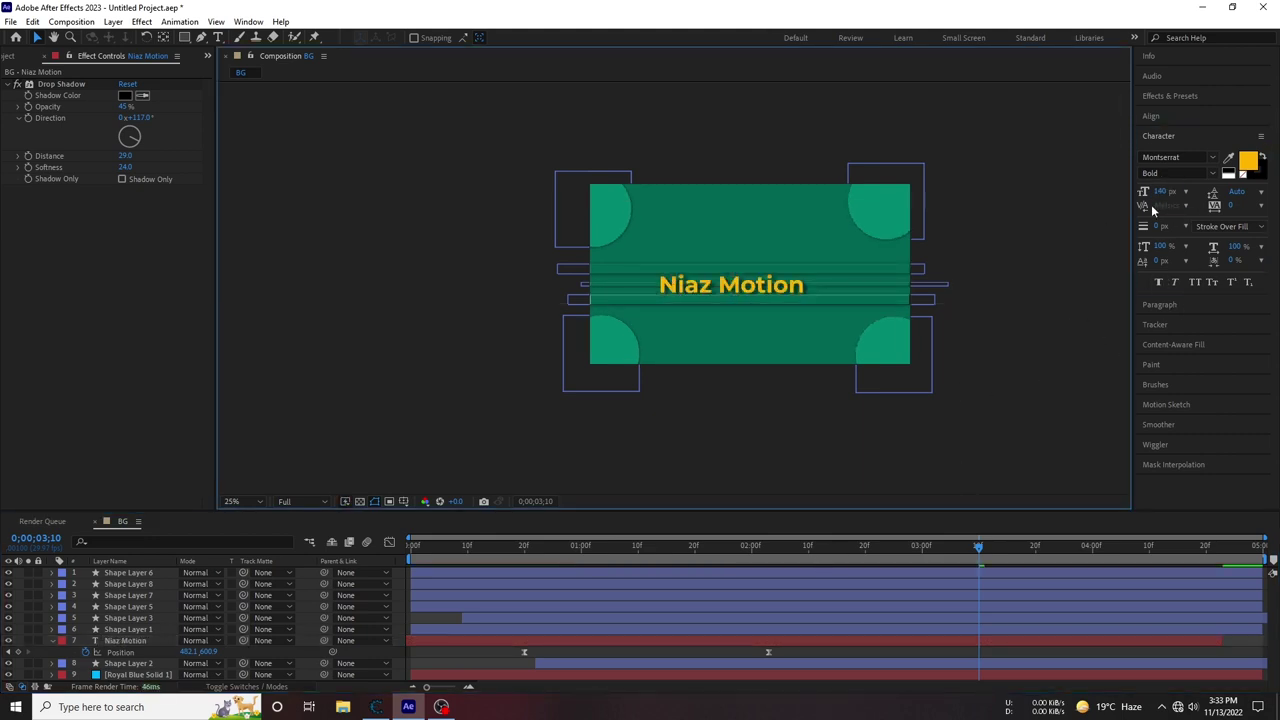
drag(689, 555, 1092, 568)
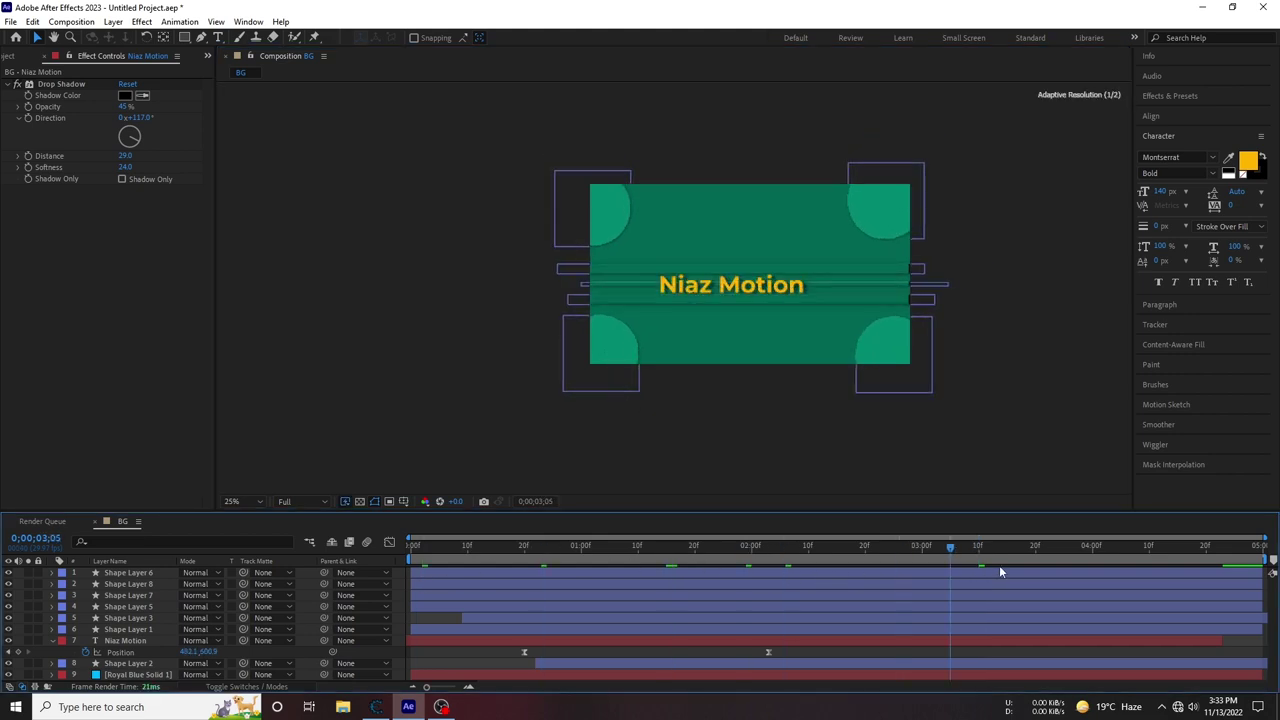
click(42, 521)
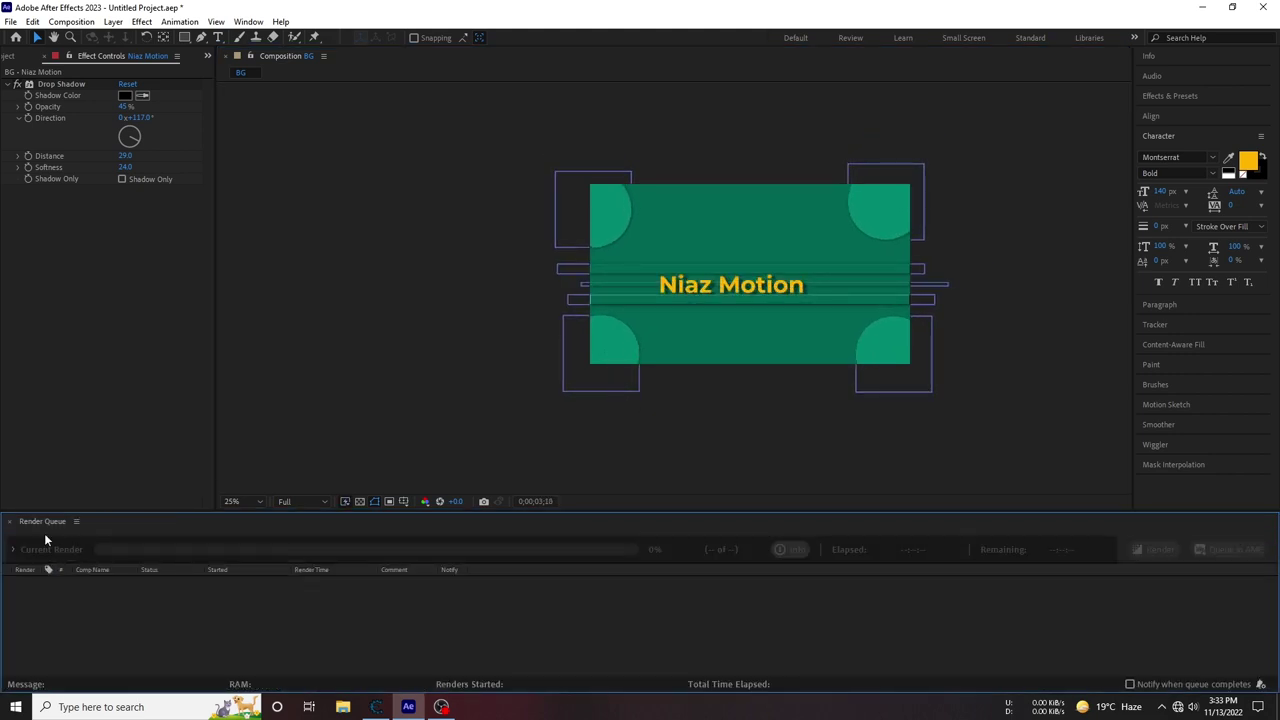
Close the Render Queue and reopen the composition's timeline from the Project panel
click(10, 521)
click(22, 55)
double_click(30, 176)
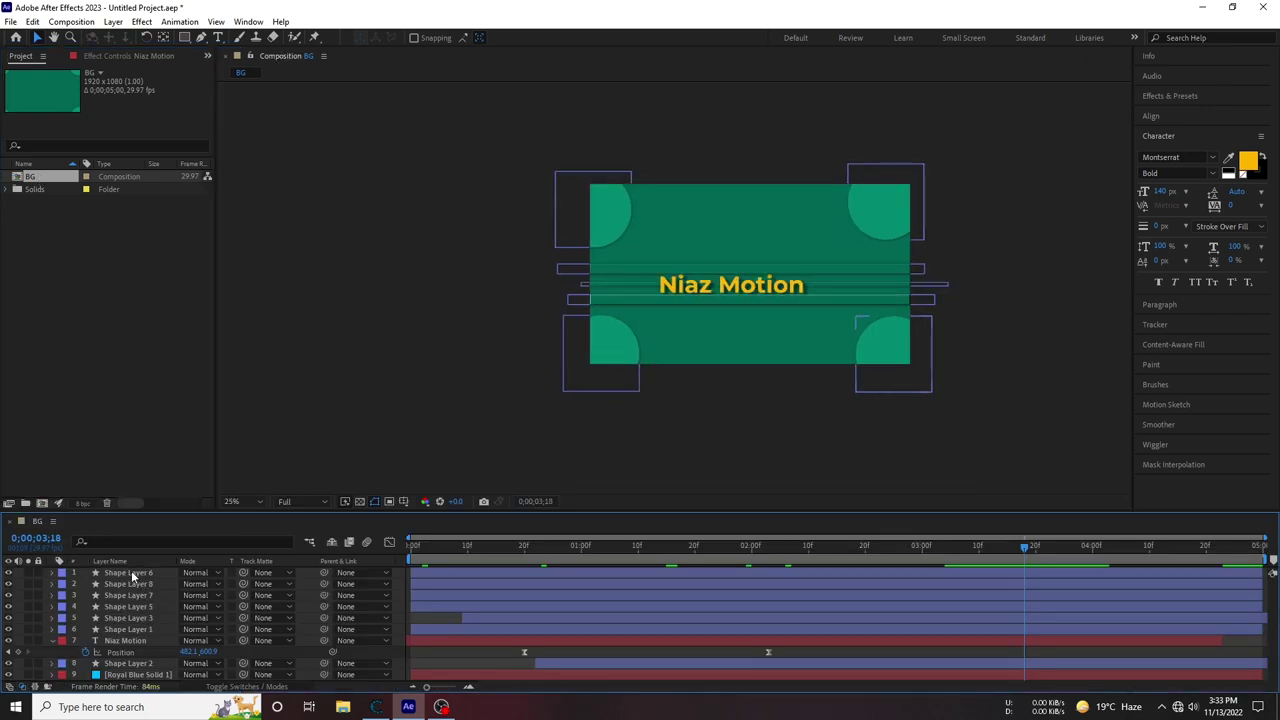
Select all layers and pre-compose them into a new composition named BG
click(50, 641)
key(ctrl+a)
right_click(140, 618)
click(175, 523)
text(a)
key(BackSpace)
text(B)
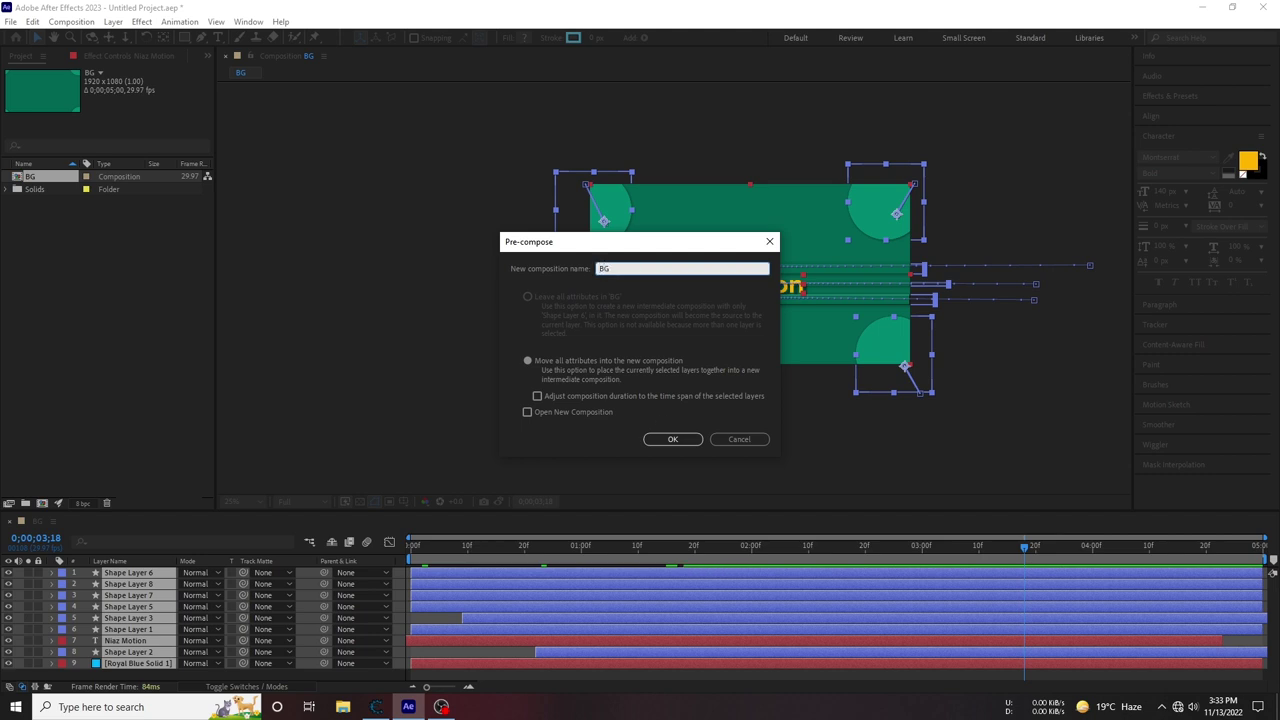
key(Return)
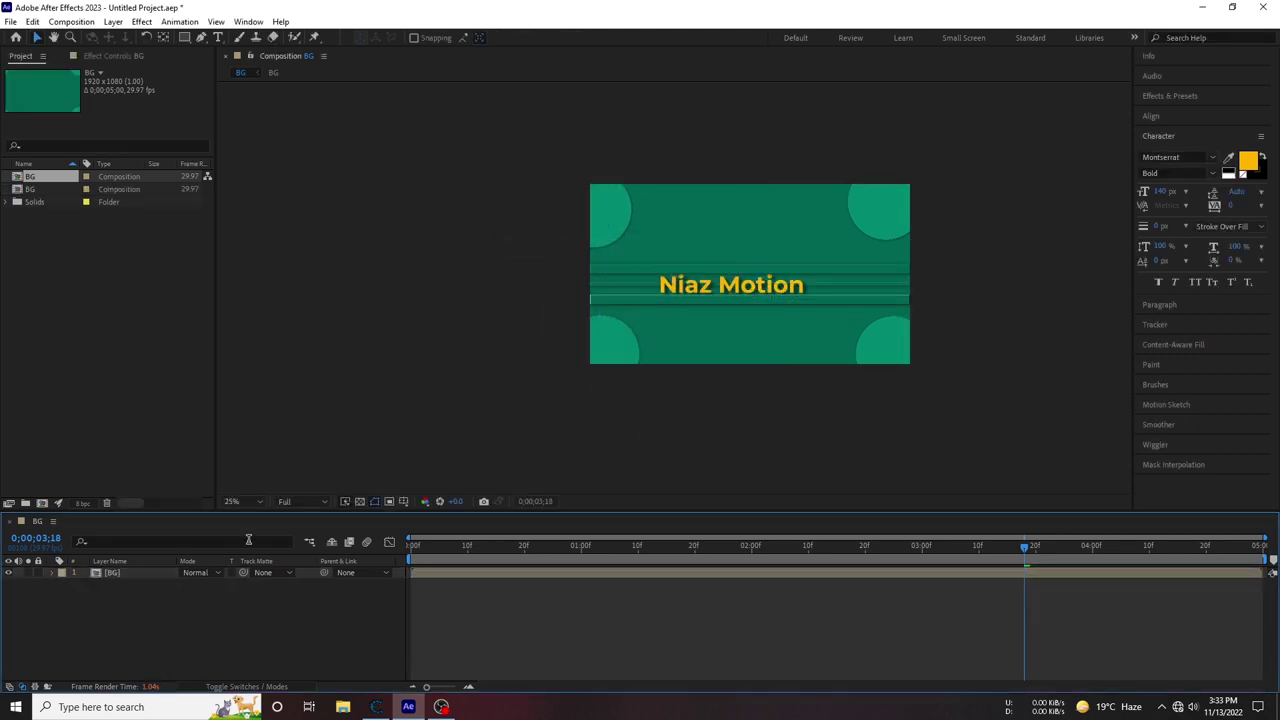
Set the viewer zoom to 56% and preview up to the Niaz Motion title frame
click(250, 501)
click(258, 268)
key(space)
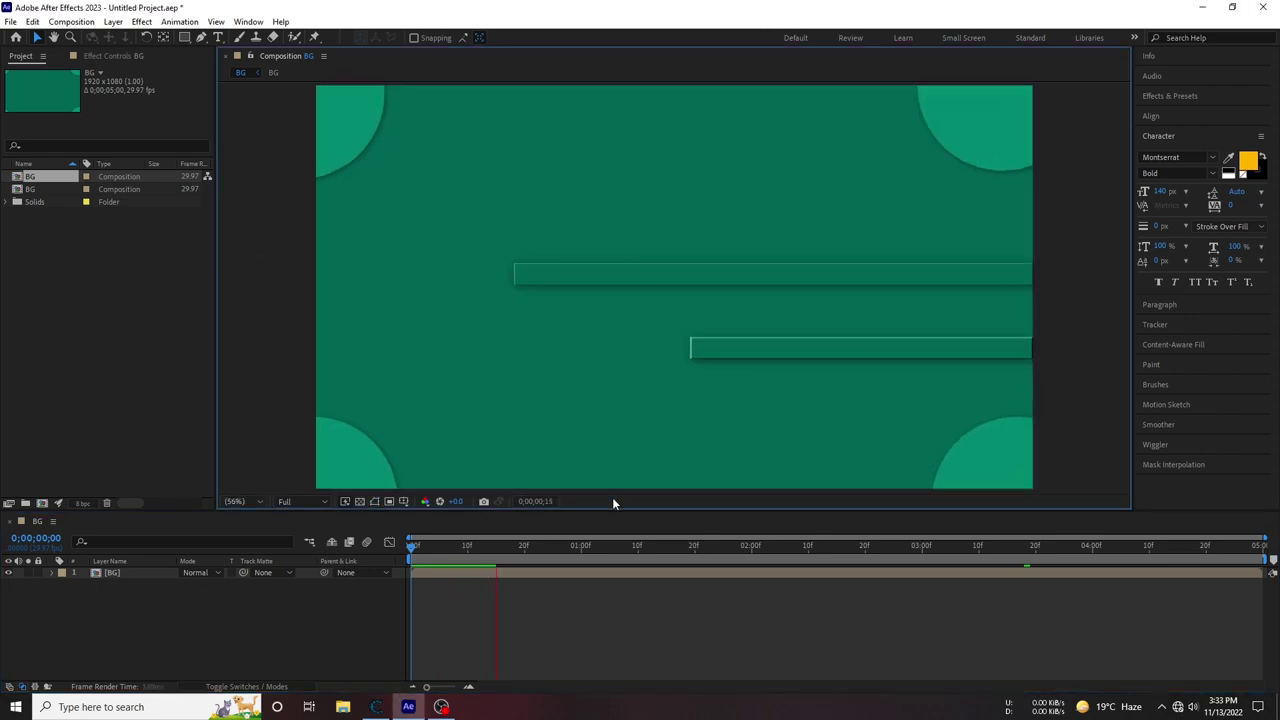
drag(671, 559, 933, 558)
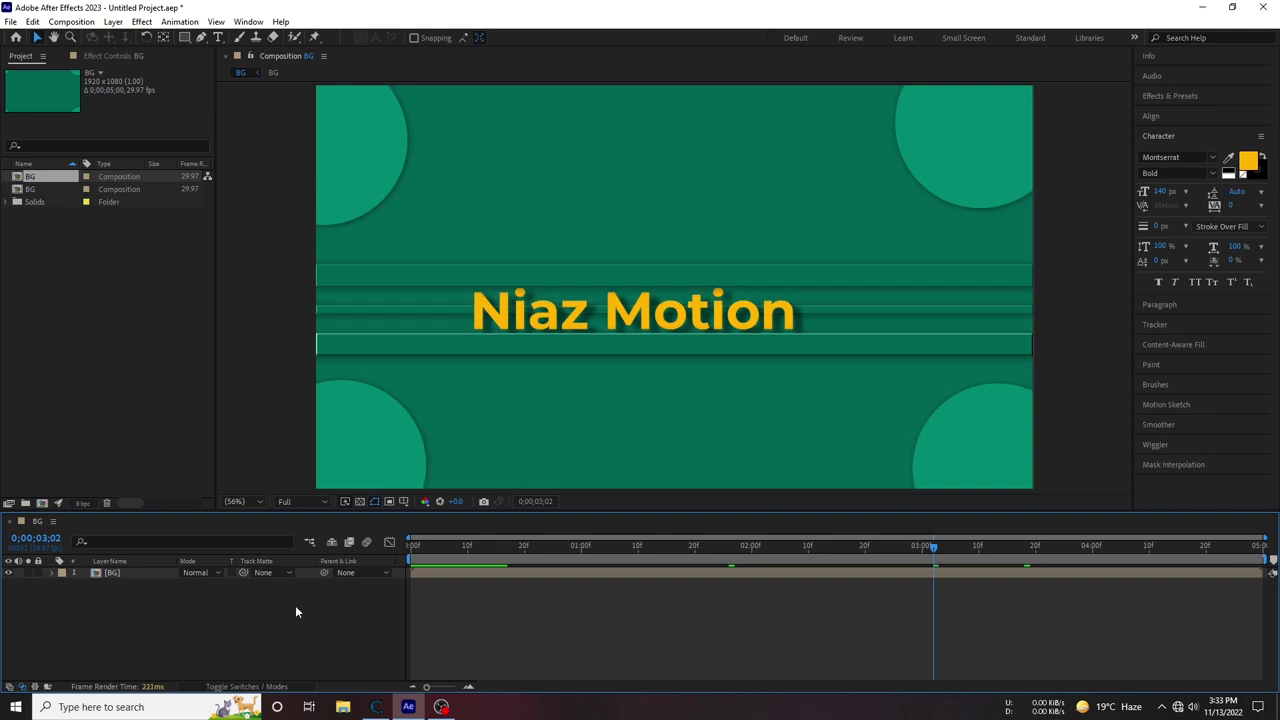
click(12, 22)
Add the BG composition to the Render Queue with the H.264 40 Mbps output preset
mouse_move(120, 222)
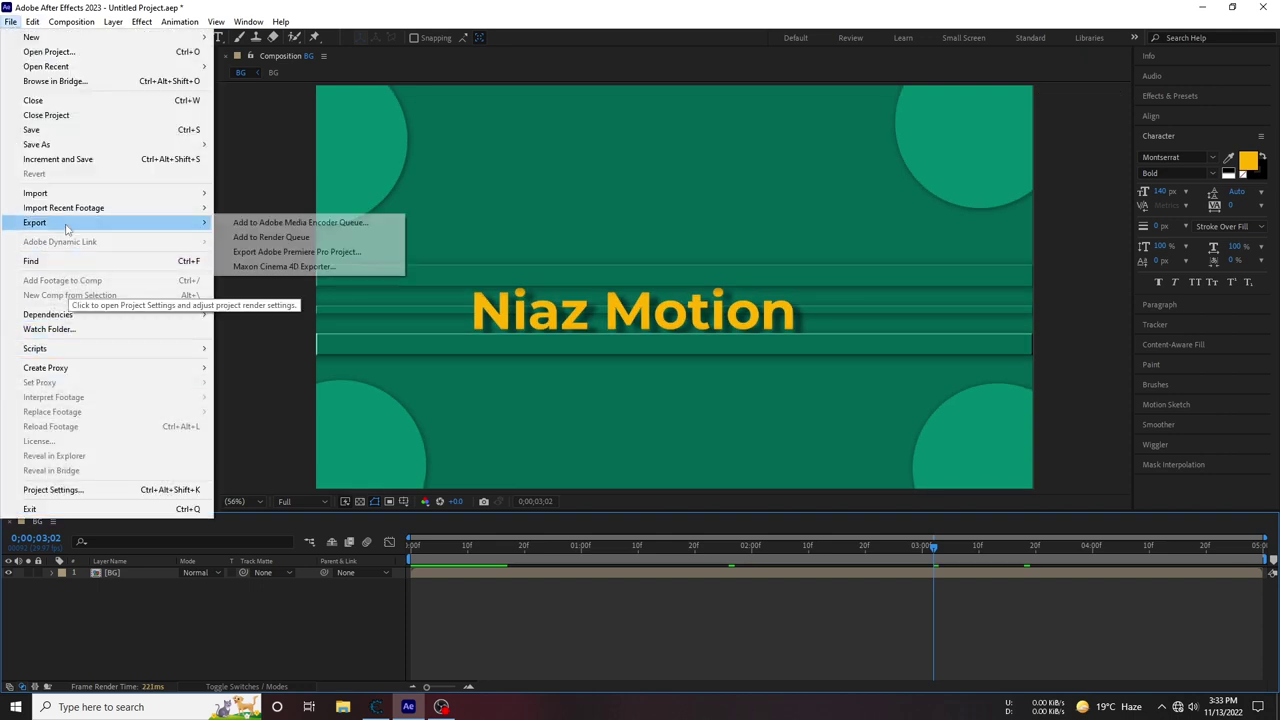
click(258, 240)
click(94, 602)
click(170, 461)
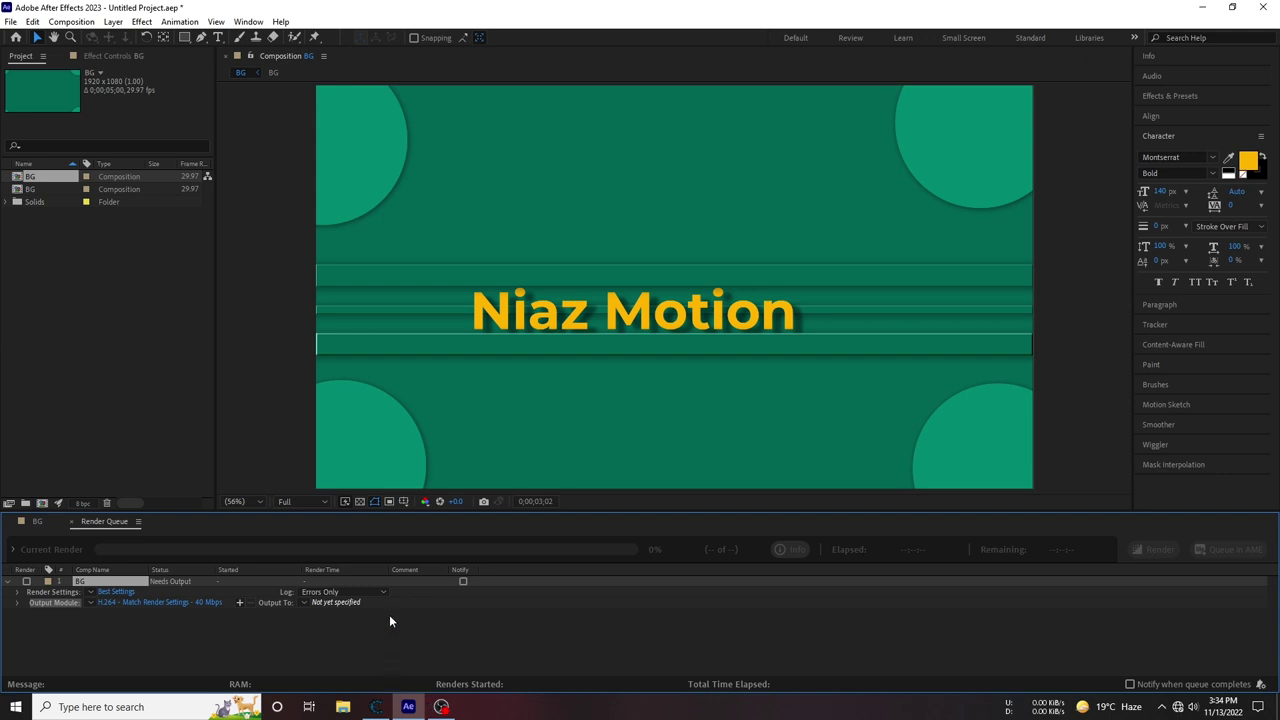
Set the render output file to bg.mp4 and start rendering
click(342, 603)
text(bg)
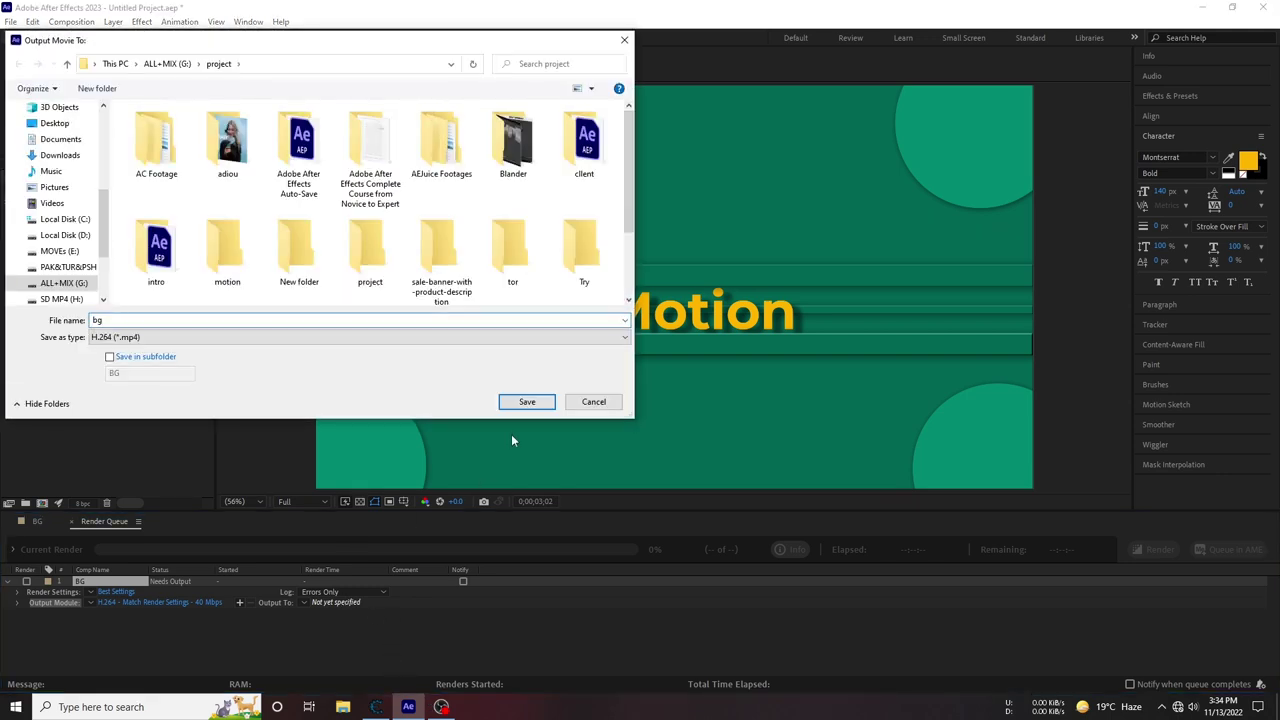
click(526, 402)
click(1153, 549)
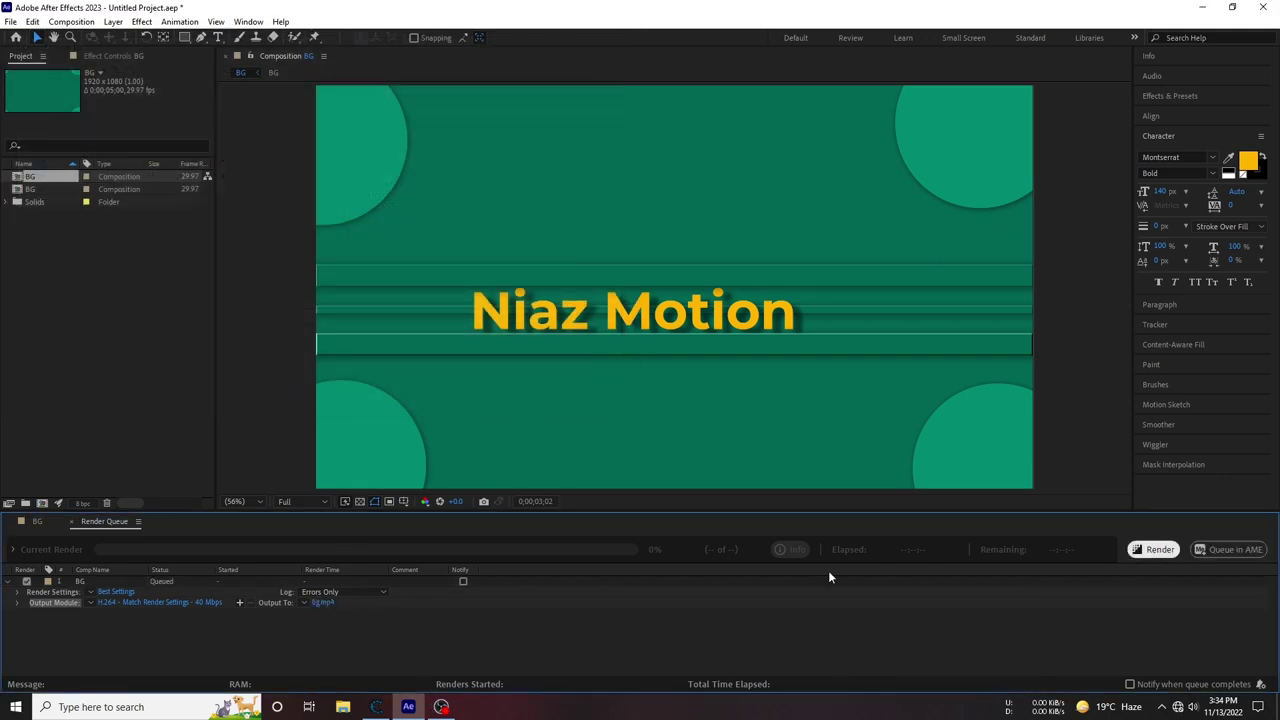